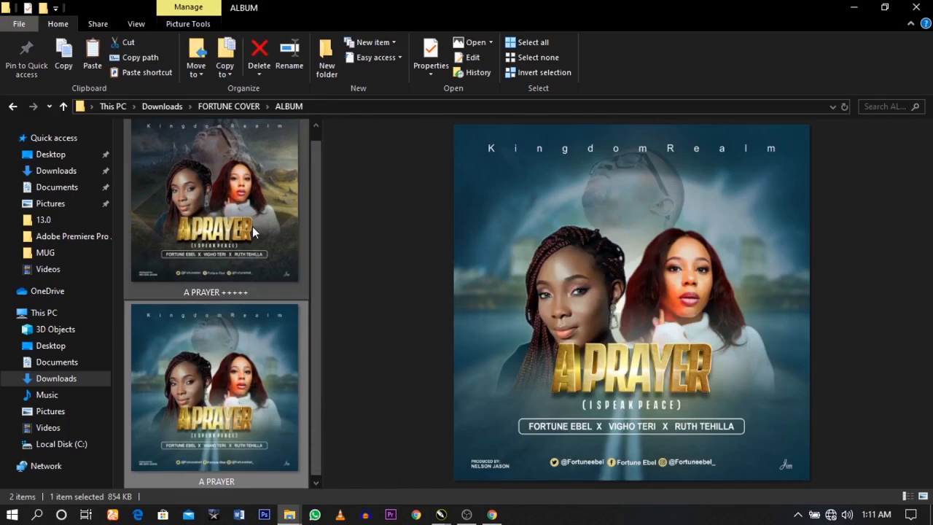
# - Compare the previews of the two finished A PRAYER cover designs in the ALBUM folder
pyautogui.click(252, 226)
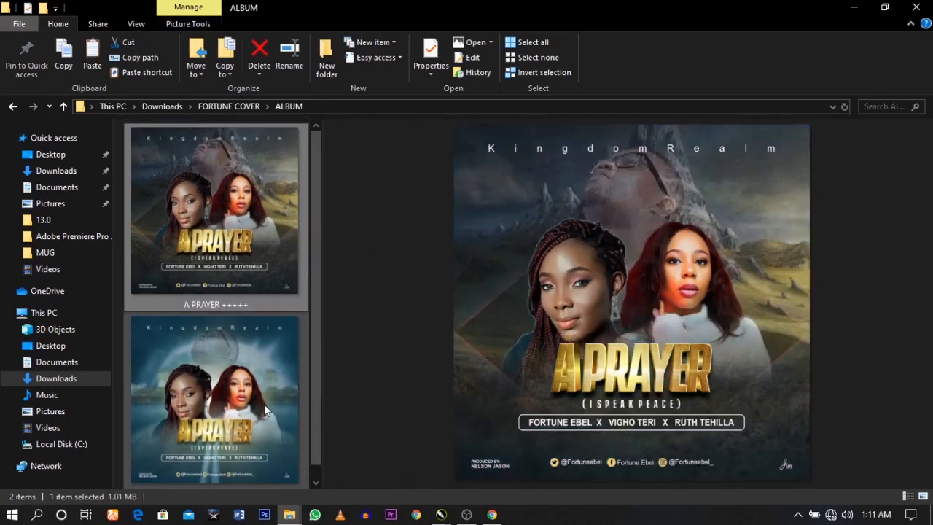
pyautogui.click(263, 403)
pyautogui.click(243, 274)
pyautogui.click(253, 327)
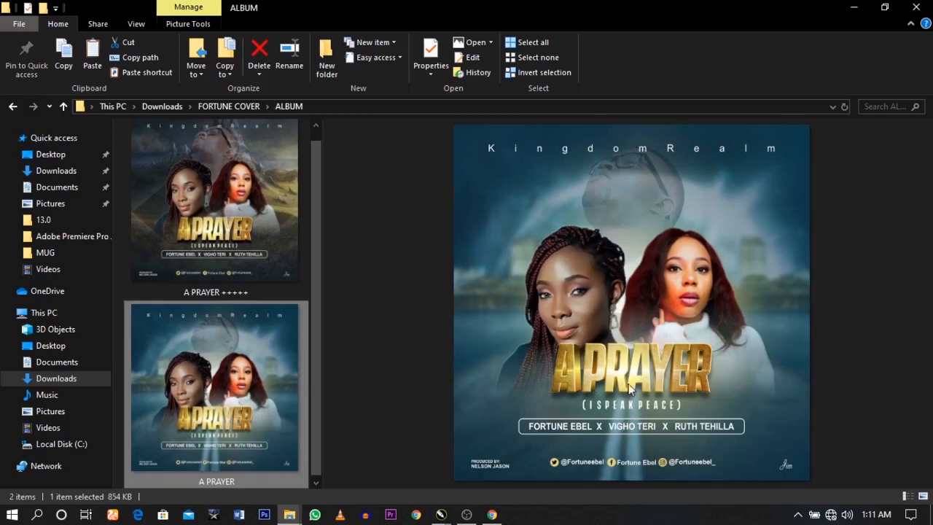
# - Open the ARTISTES folder inside FORTUNE COVER and preview each of its three portrait images in turn
pyautogui.press('BackSpace')
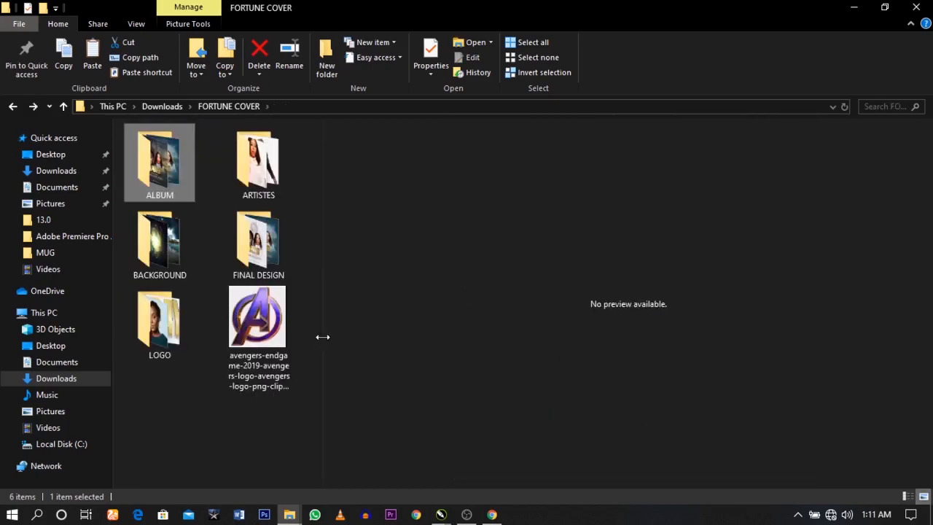
pyautogui.click(192, 361)
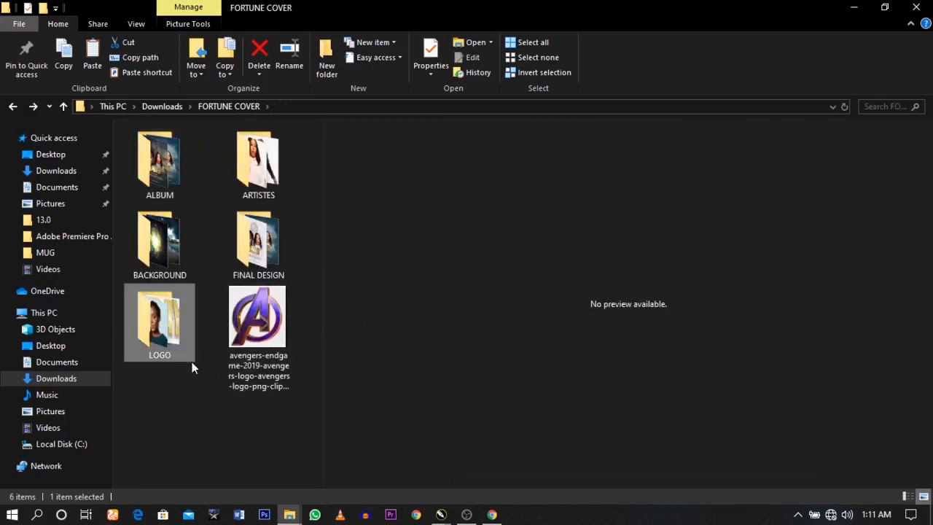
pyautogui.doubleClick(247, 182)
pyautogui.moveTo(188, 382); pyautogui.dragTo(274, 172)
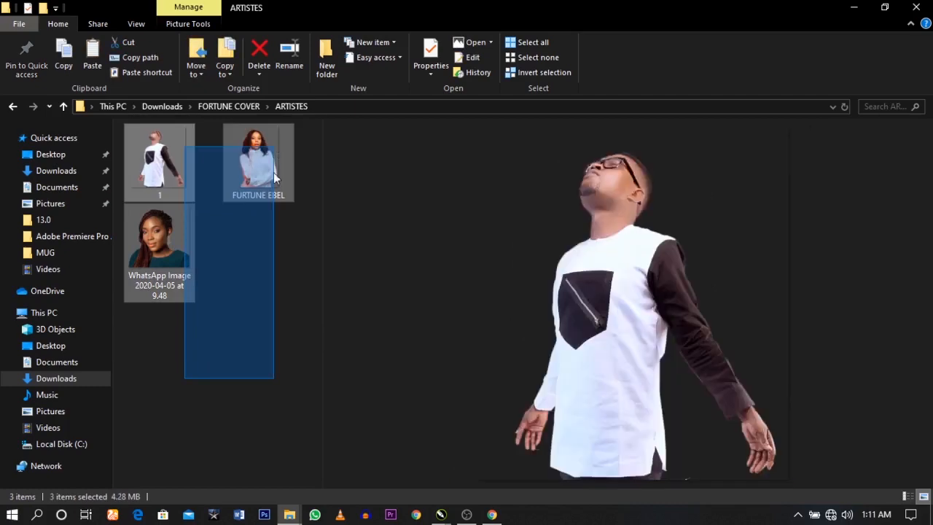
pyautogui.click(161, 175)
pyautogui.press('Right')
pyautogui.press('Right')
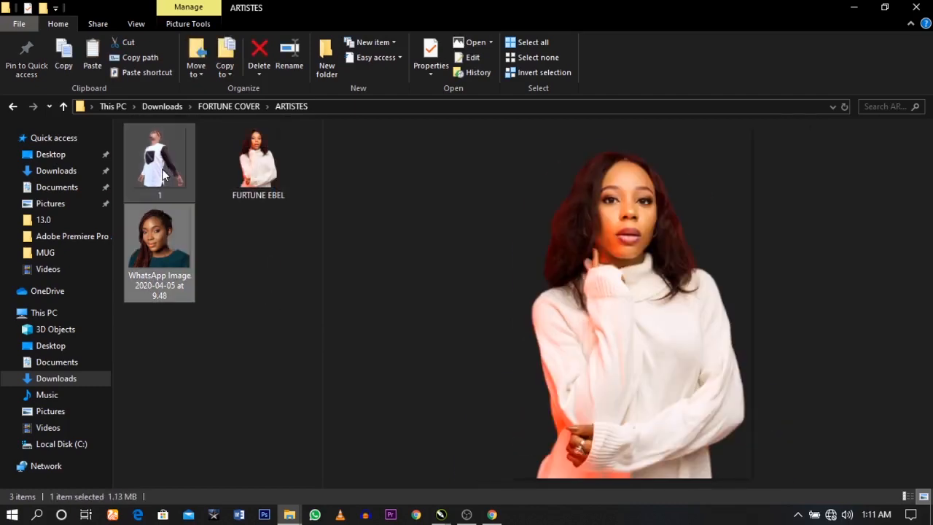
pyautogui.press('Up')
pyautogui.press('Right')
pyautogui.press('Right')
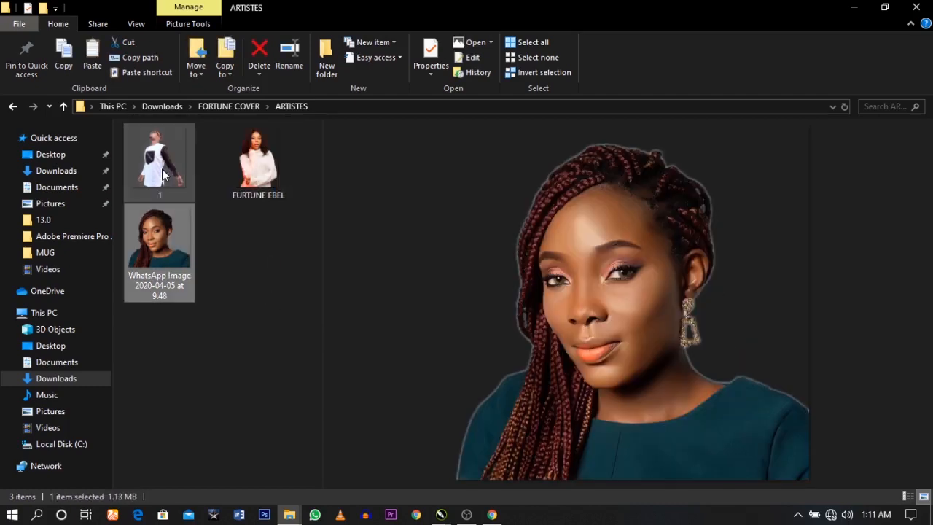
pyautogui.press('Up')
pyautogui.press('Down')
pyautogui.press('Up')
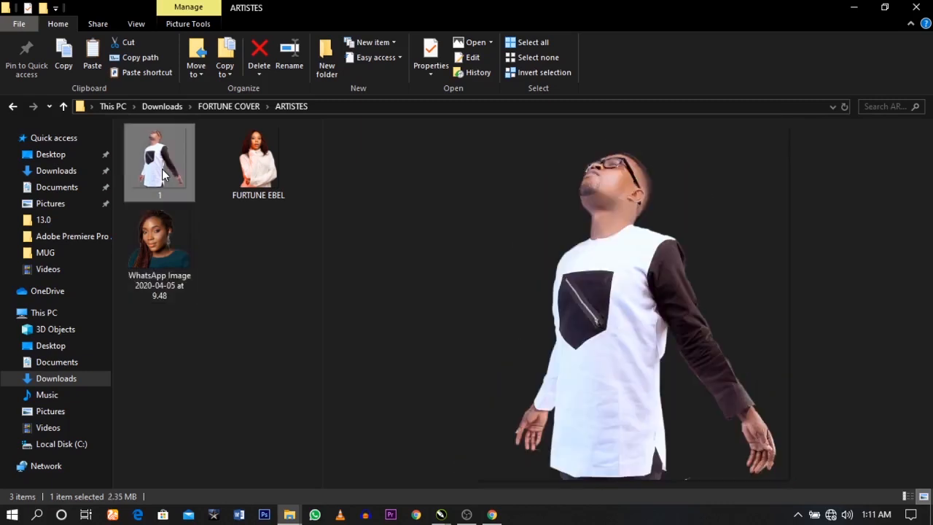
pyautogui.press('Right')
pyautogui.press('Left')
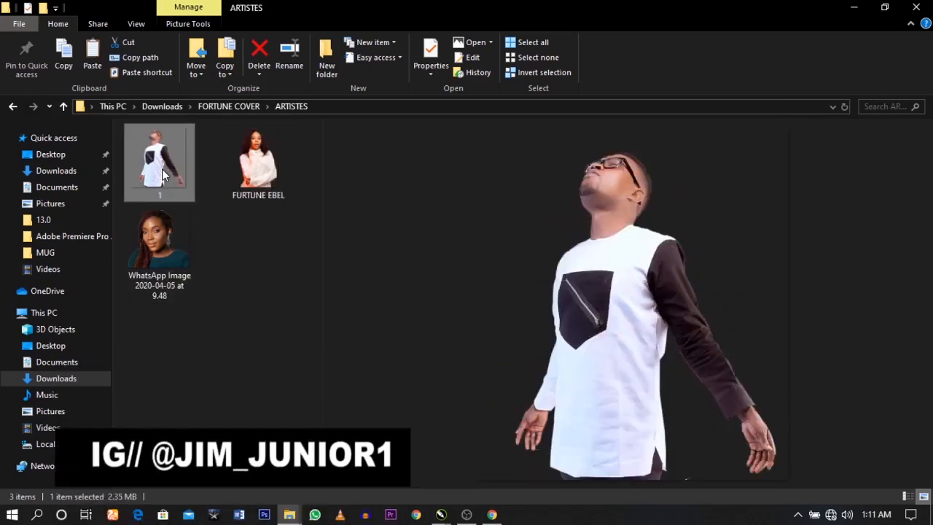
pyautogui.press('Down')
pyautogui.press('Up')
pyautogui.press('Right')
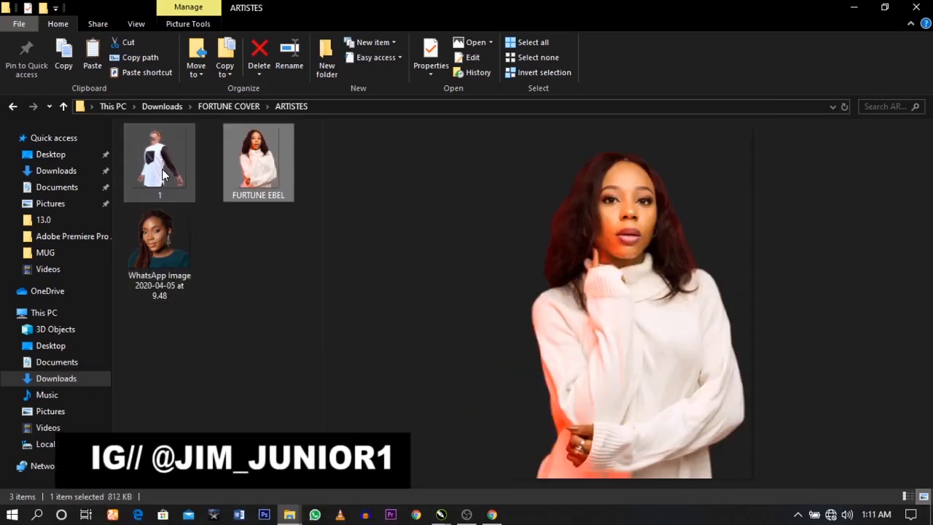
pyautogui.press('Left')
pyautogui.press('Right')
pyautogui.press('Down')
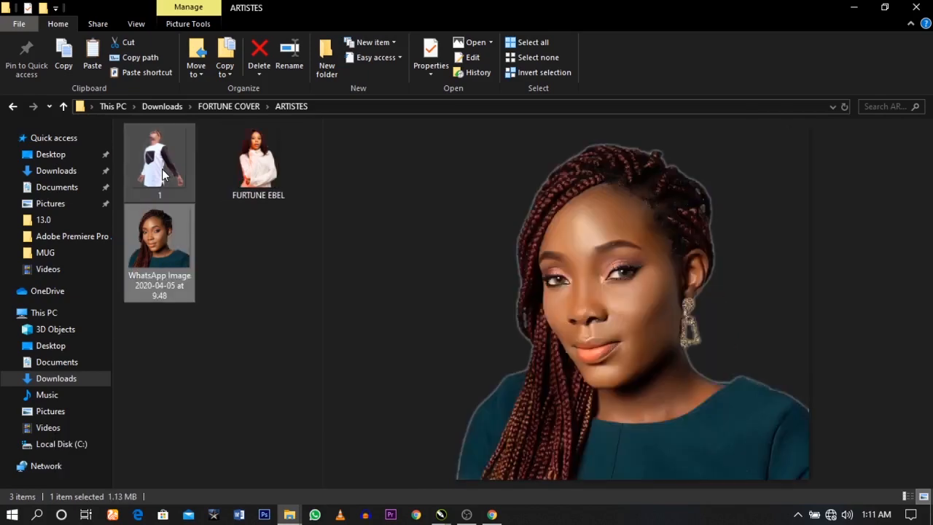
pyautogui.press('Up')
pyautogui.press('Right')
pyautogui.press('Down')
pyautogui.press('Up')
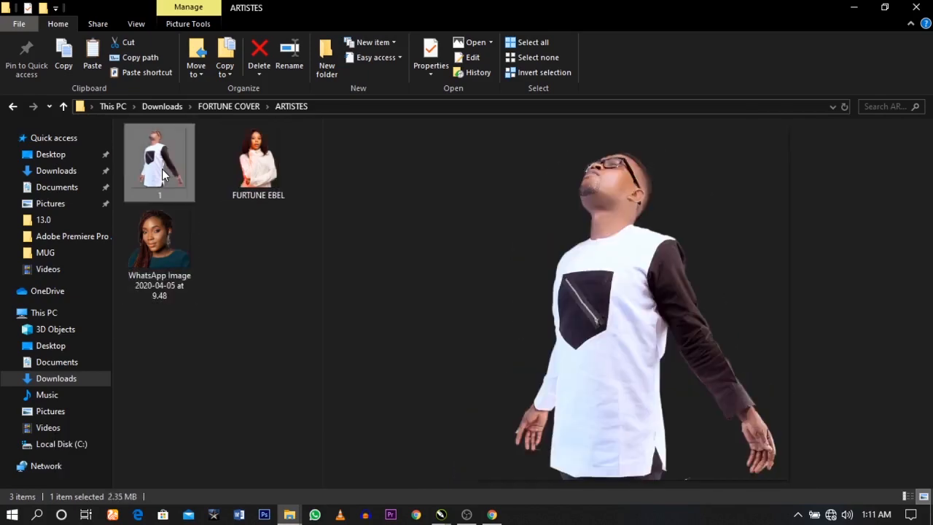
pyautogui.press('Down')
pyautogui.press('Up')
pyautogui.press('Right')
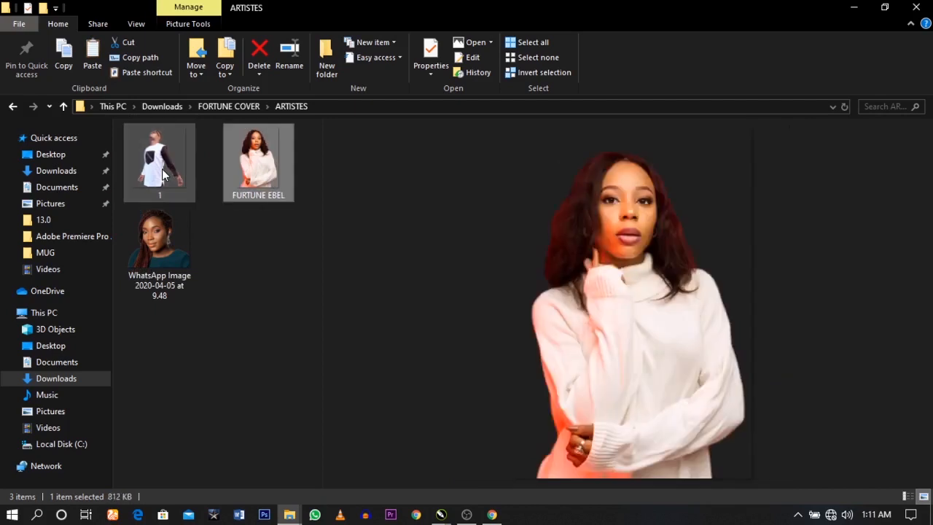
pyautogui.press('Down')
pyautogui.press('Left')
pyautogui.press('Left')
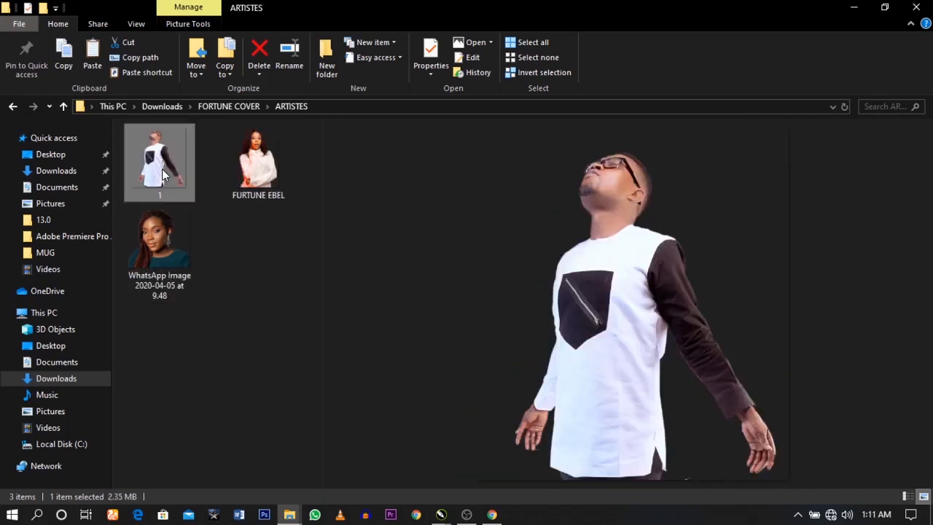
pyautogui.press('Down')
pyautogui.press('Up')
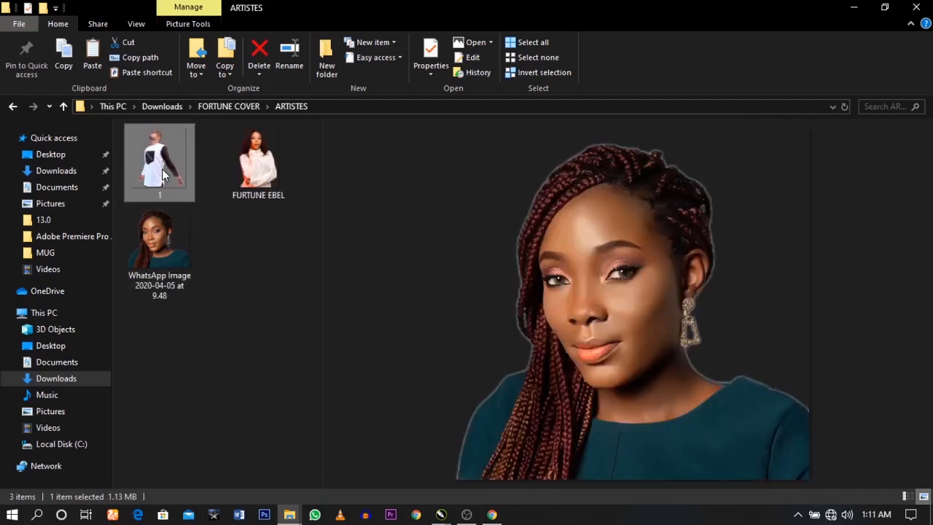
pyautogui.press('Right')
pyautogui.press('Down')
pyautogui.press('Left')
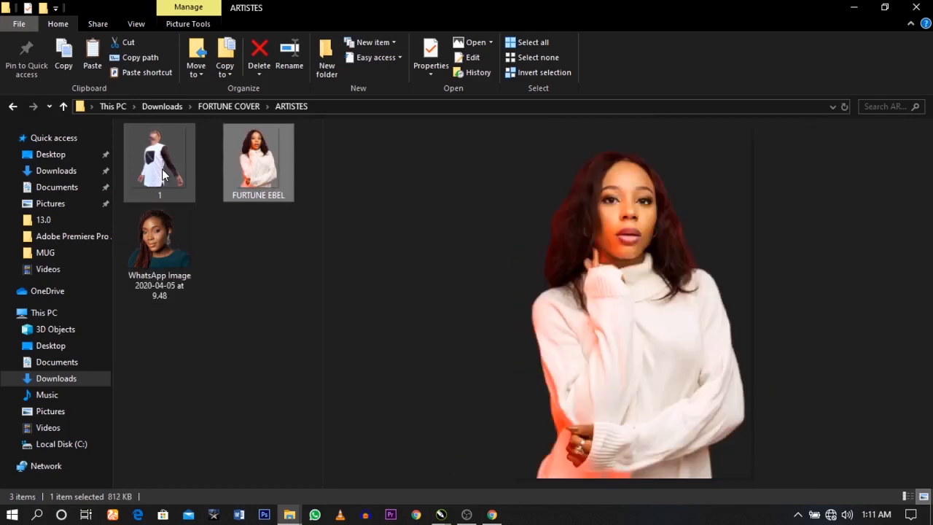
pyautogui.press('Left')
pyautogui.press('Down')
pyautogui.press('Up')
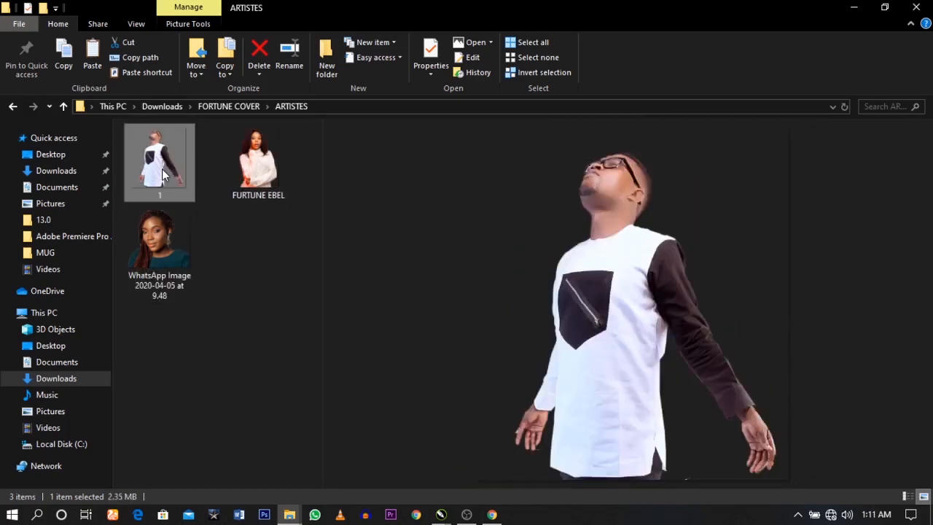
pyautogui.press('Right')
pyautogui.press('Down')
pyautogui.press('Left')
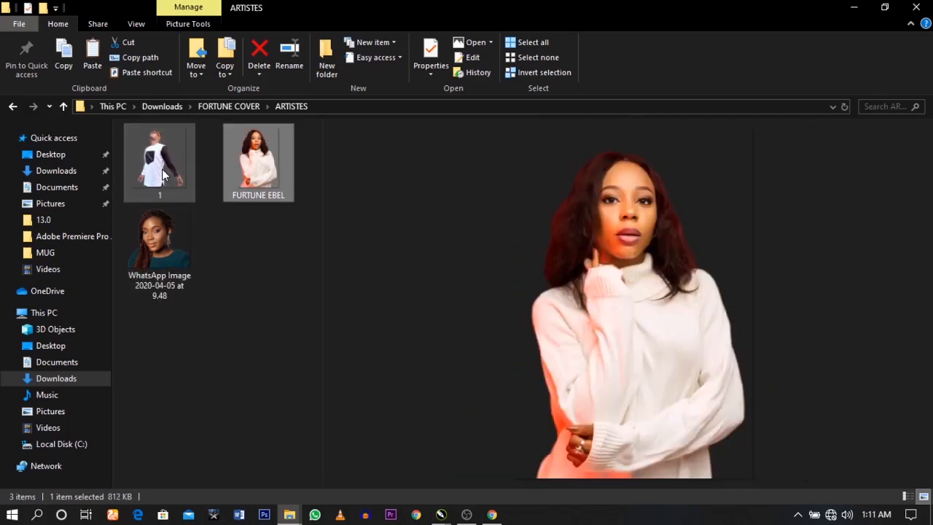
# - Open the BACKGROUND folder inside FORTUNE COVER and preview several of its background images
pyautogui.press('BackSpace')
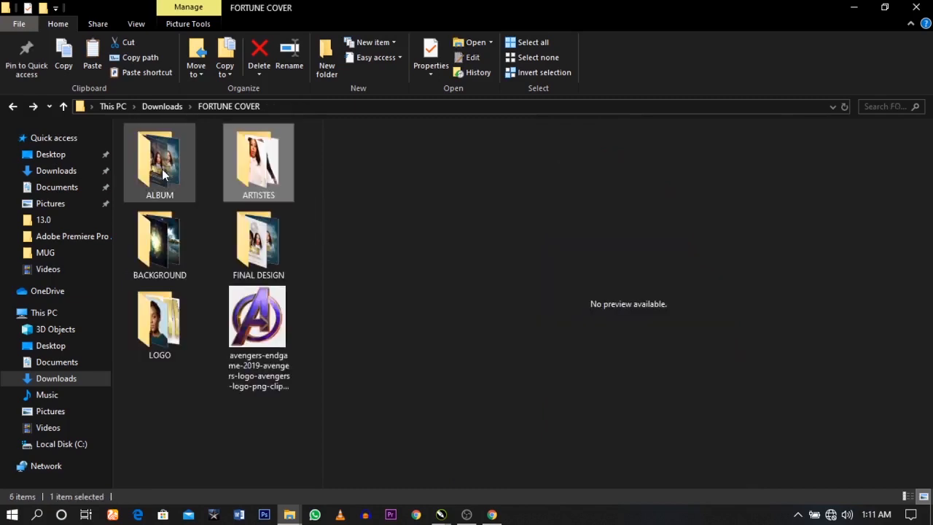
pyautogui.click(160, 248)
pyautogui.doubleClick(160, 248)
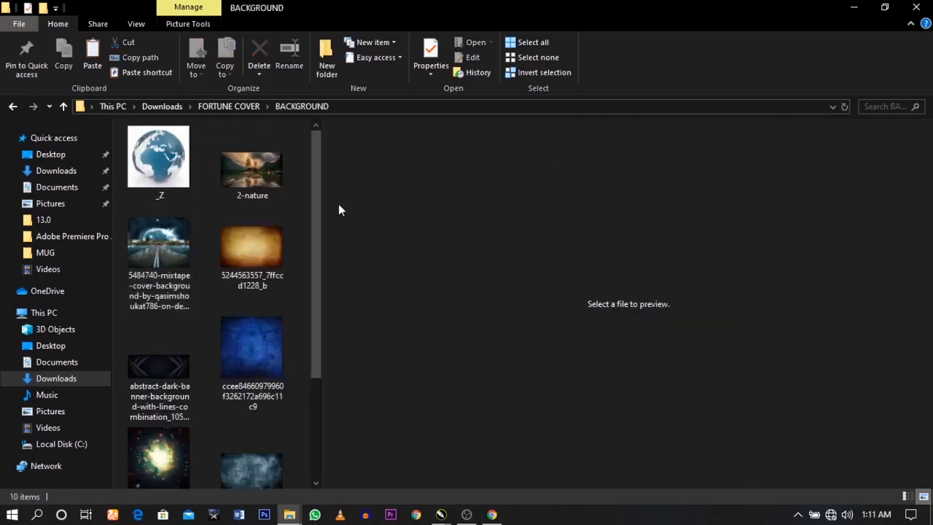
pyautogui.moveTo(312, 184); pyautogui.dragTo(269, 300)
pyautogui.click(258, 318)
pyautogui.click(189, 225)
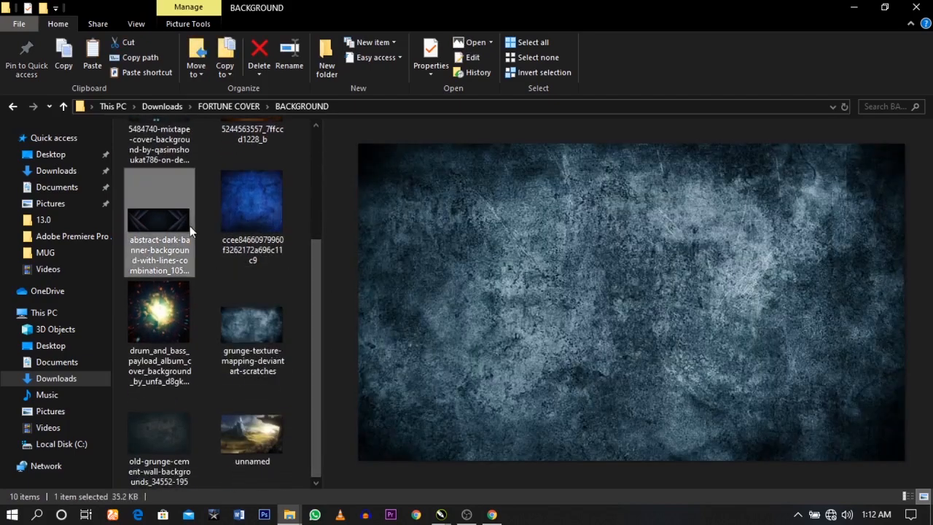
pyautogui.click(189, 291)
pyautogui.press('Up')
pyautogui.press('Up')
pyautogui.press('Up')
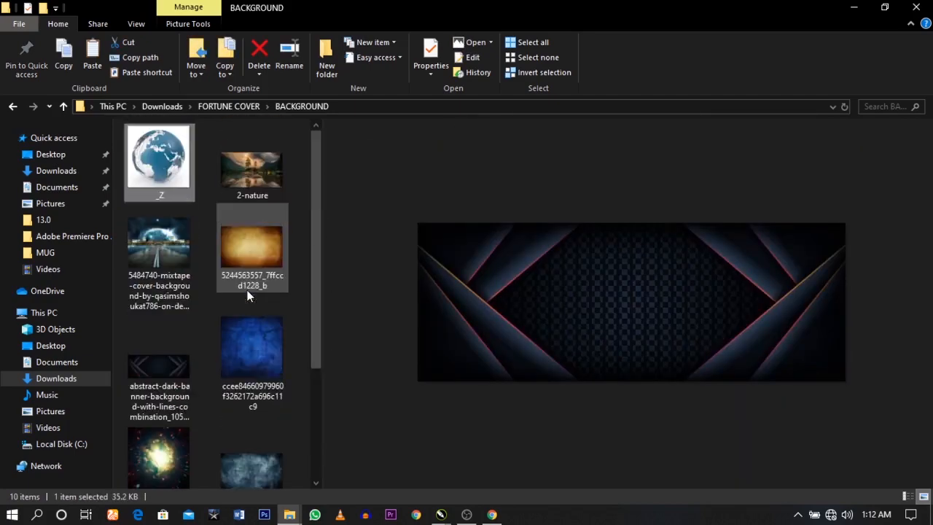
pyautogui.press('Right')
pyautogui.press('Down')
pyautogui.press('Down')
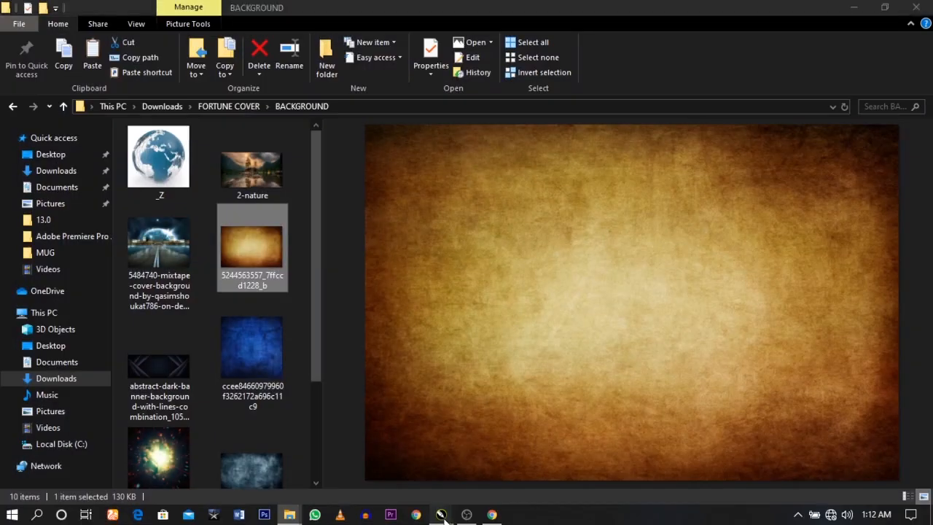
# - Switch to the blank Untitled-1 document in CorelDRAW and set its units to inches
pyautogui.moveTo(440, 515)
pyautogui.click(552, 457)
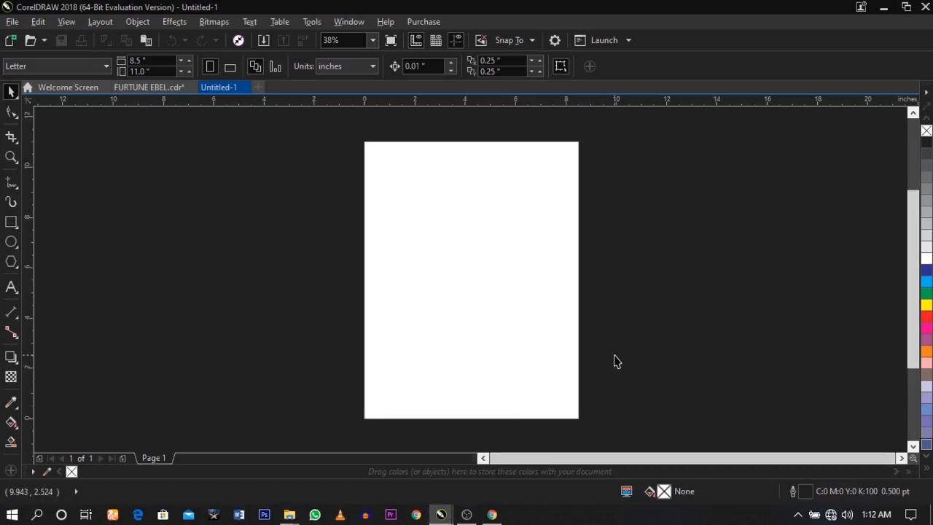
pyautogui.click(333, 67)
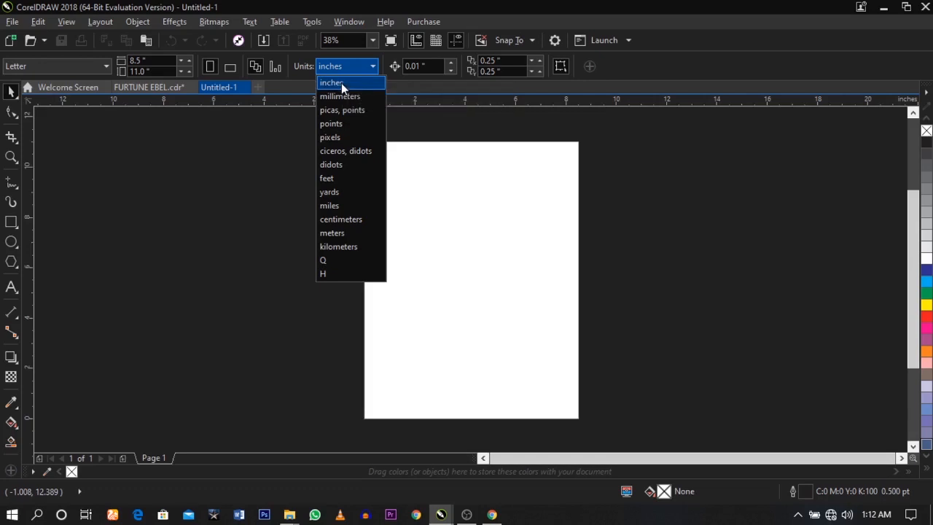
pyautogui.click(341, 83)
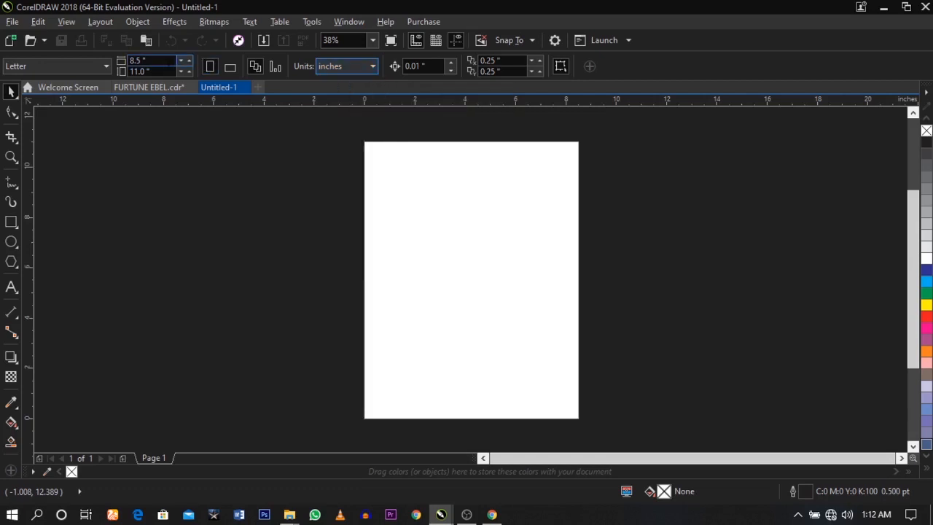
# - Set the page size to 5 inches wide by 5 inches high and fit the page in view
pyautogui.click(145, 60)
pyautogui.write('5')
pyautogui.press('Tab')
pyautogui.write('5')
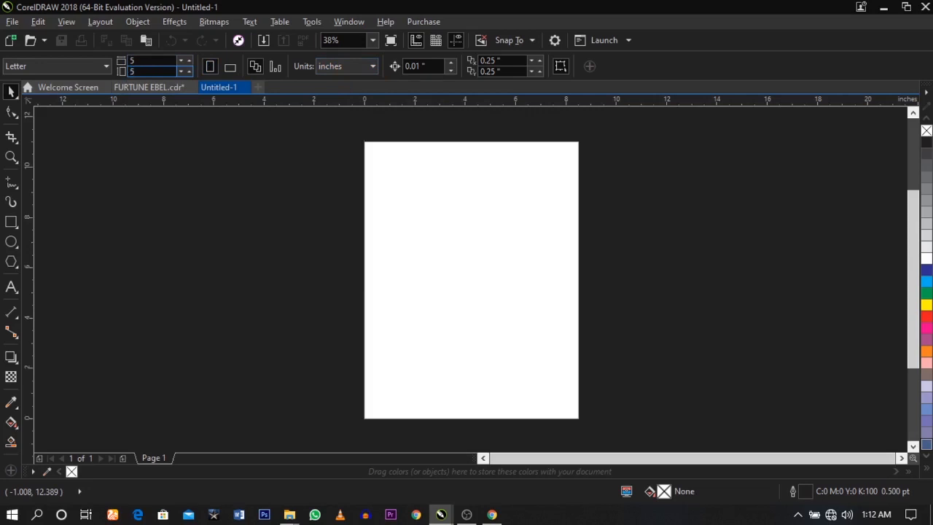
pyautogui.press('Return')
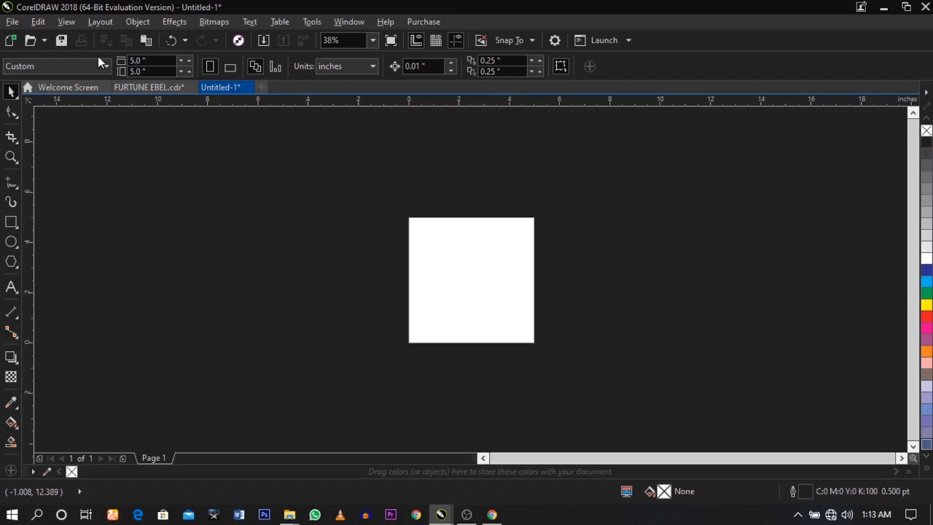
pyautogui.hotkey('shift', 'F4')
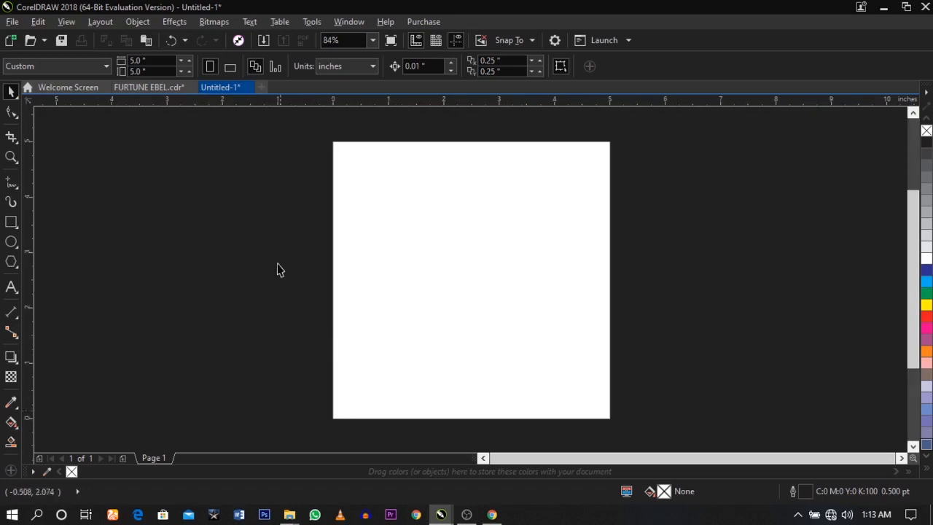
# - Choose all three portrait images in the ARTISTES folder of FORTUNE COVER for import into the document
pyautogui.rightClick(435, 238)
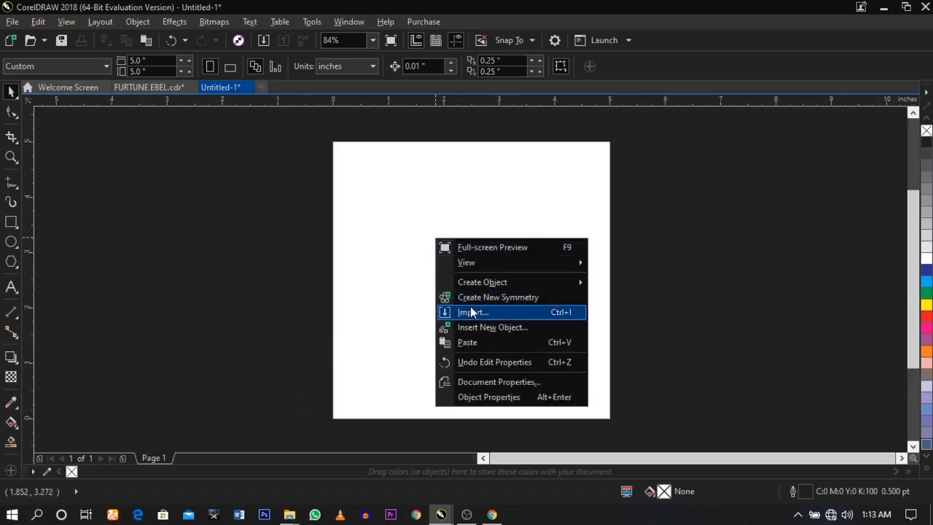
pyautogui.click(381, 250)
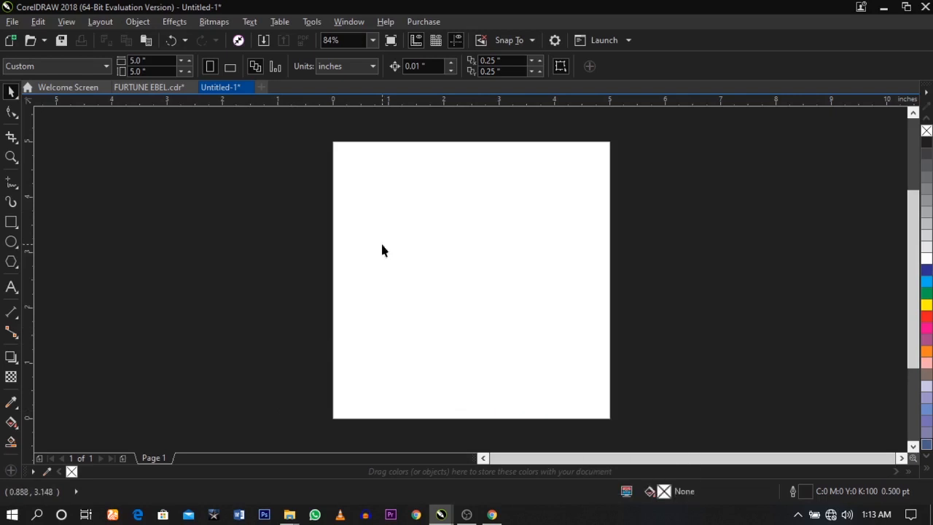
pyautogui.rightClick(433, 246)
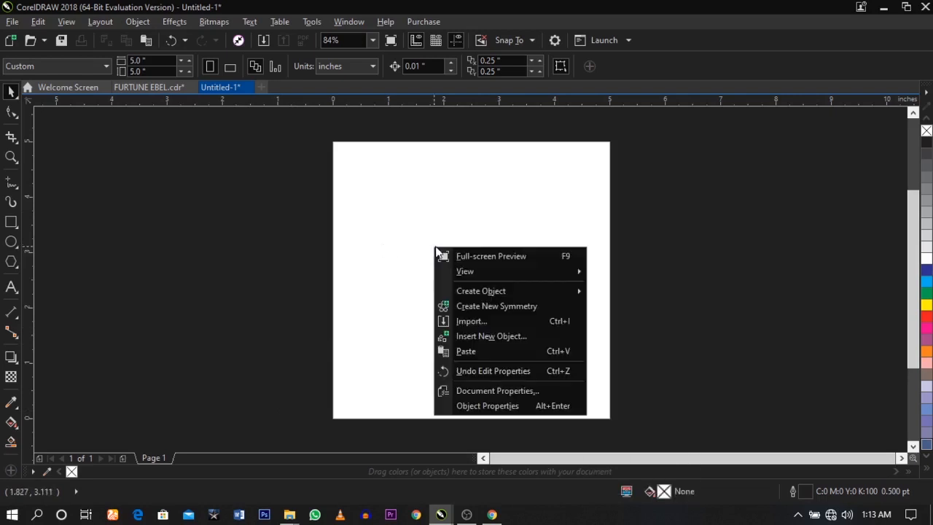
pyautogui.click(468, 321)
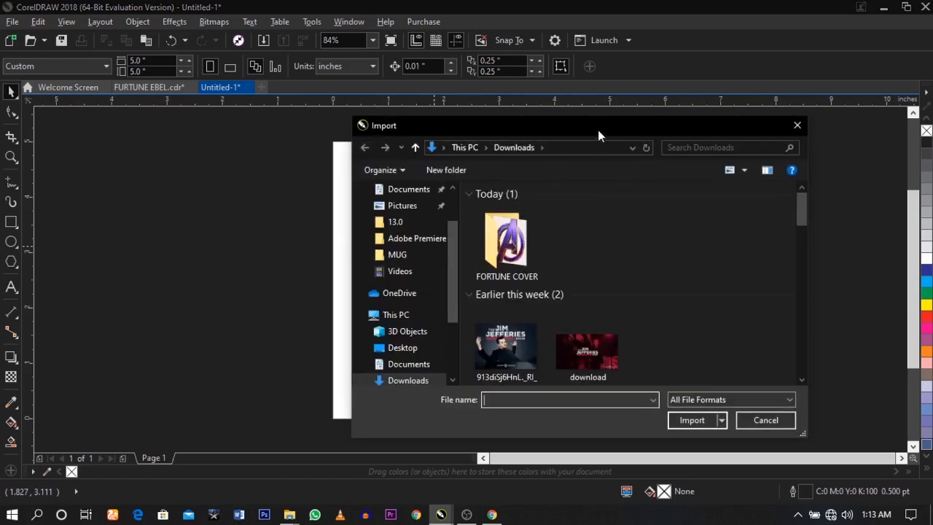
pyautogui.moveTo(598, 133); pyautogui.dragTo(540, 118)
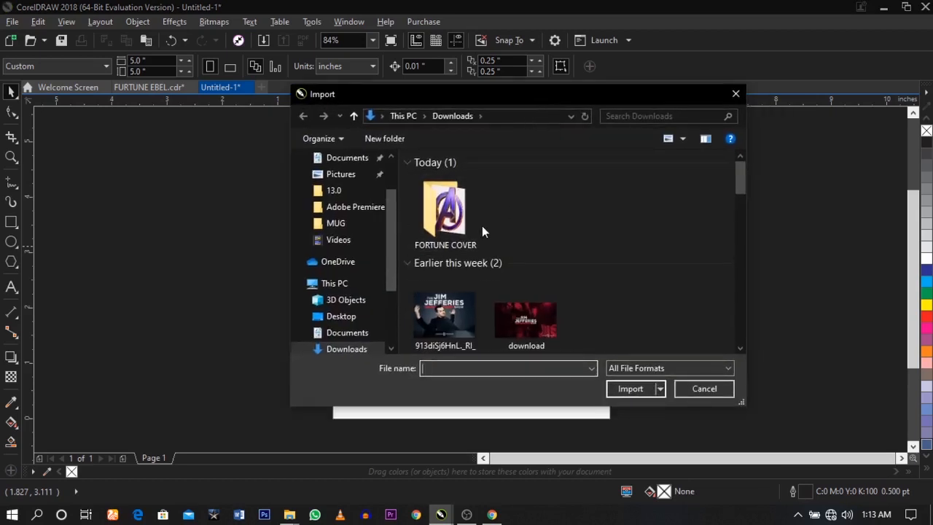
pyautogui.scroll(-1, 482, 231)
pyautogui.scroll(1, 482, 231)
pyautogui.doubleClick(439, 213)
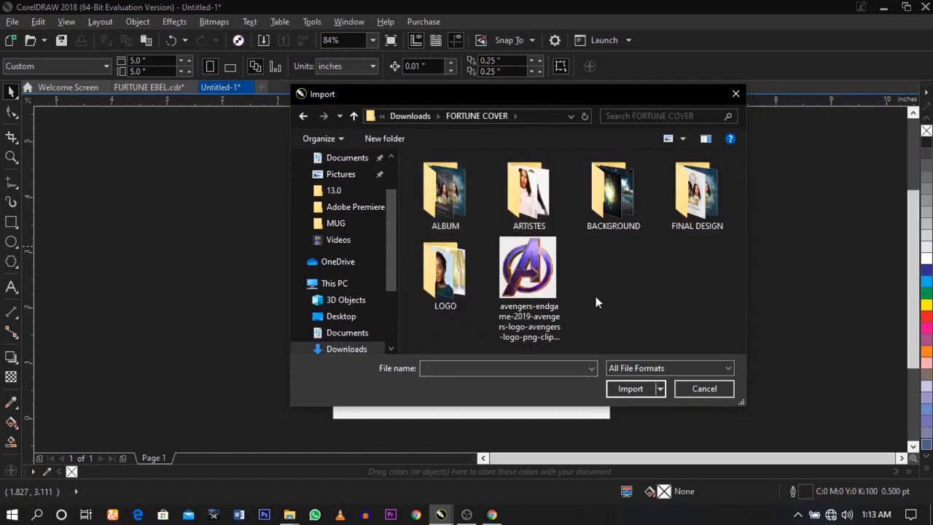
pyautogui.doubleClick(552, 215)
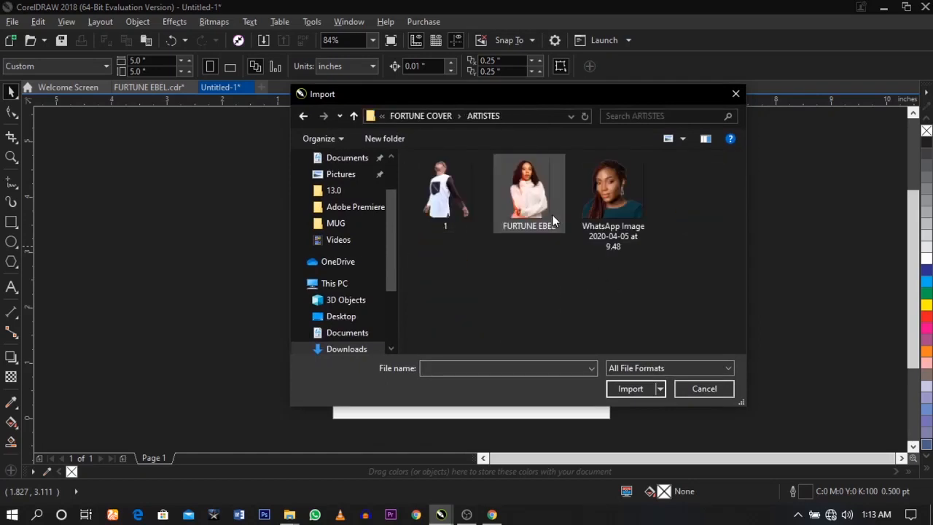
pyautogui.moveTo(445, 275); pyautogui.dragTo(646, 184)
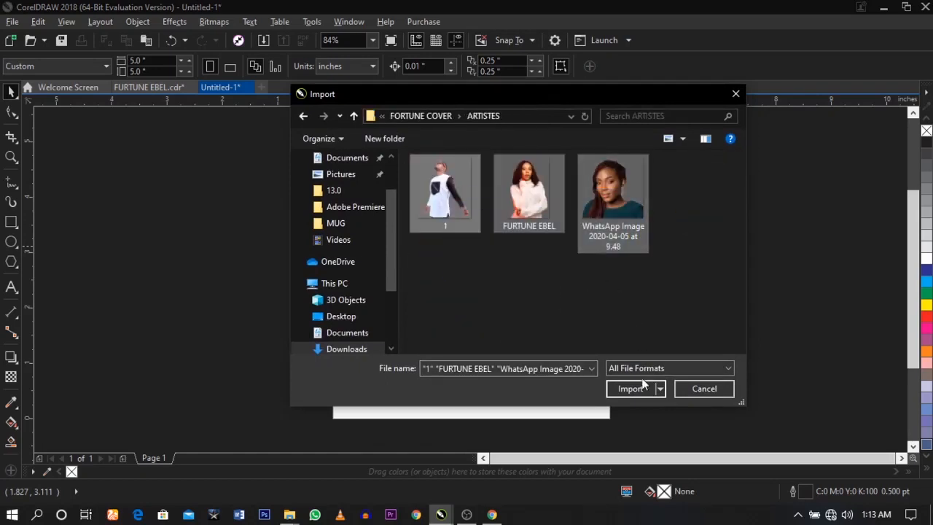
pyautogui.click(631, 388)
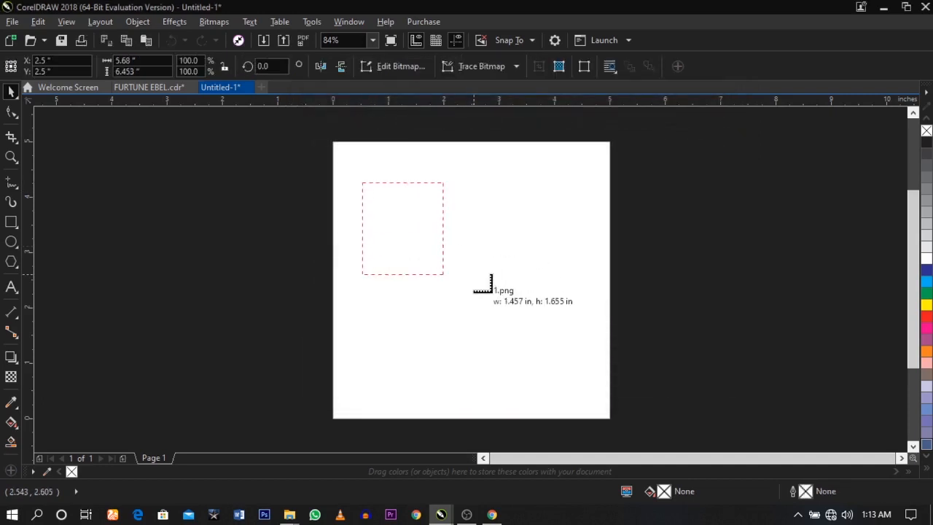
# - Place the three imported portraits side by side across the upper half of the page, each about 1.4 inches wide
pyautogui.click(362, 182)
pyautogui.click(478, 189)
pyautogui.click(565, 199)
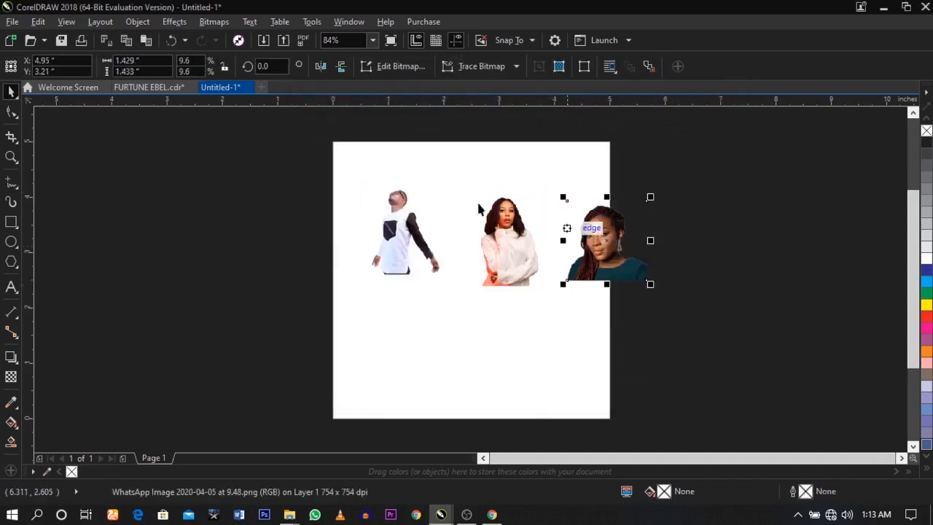
# - Scale the three portraits down together and set them outside the page, beside its left edge
pyautogui.click(242, 212)
pyautogui.moveTo(245, 174); pyautogui.dragTo(664, 328)
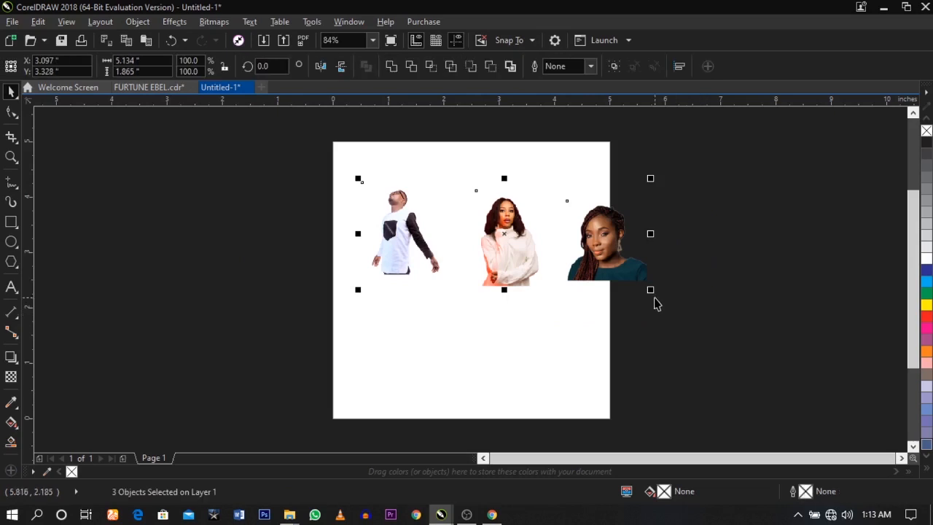
pyautogui.moveTo(651, 290); pyautogui.dragTo(279, 328)
pyautogui.click(684, 328)
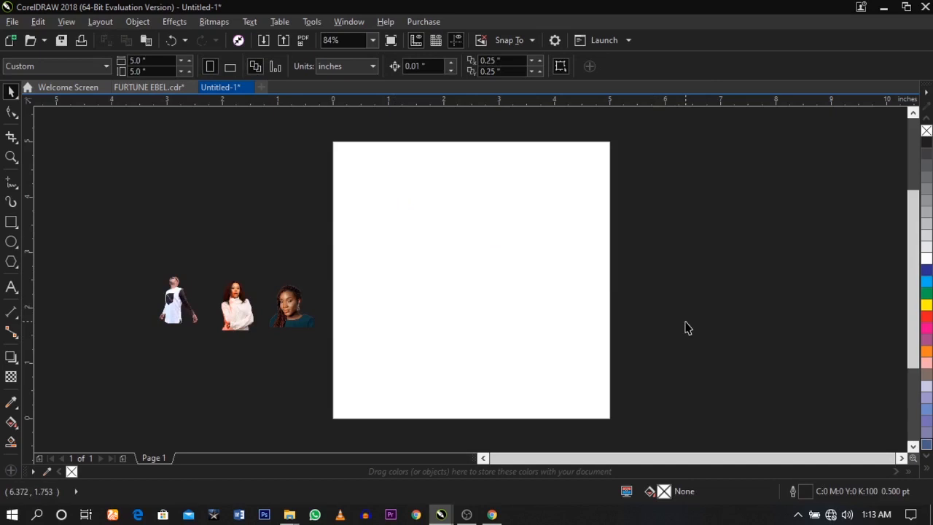
pyautogui.rightClick(552, 258)
pyautogui.click(591, 328)
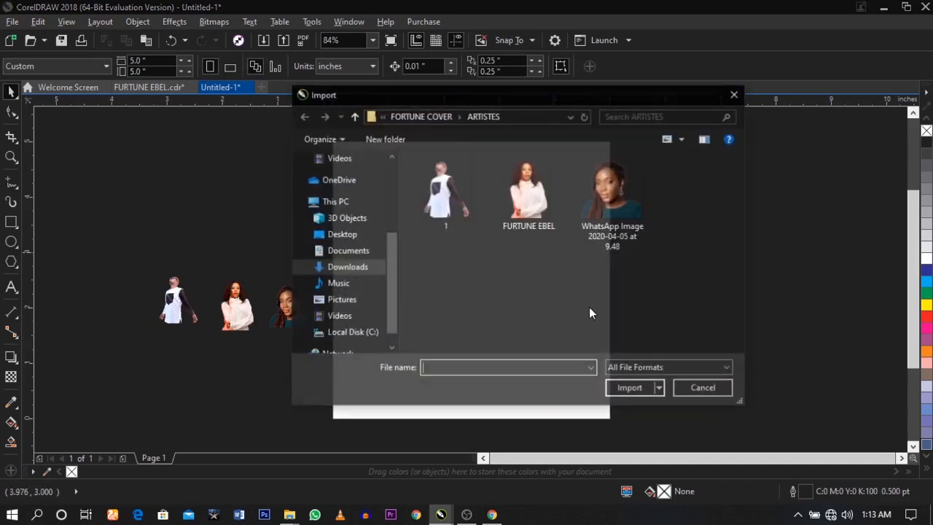
pyautogui.click(344, 269)
pyautogui.doubleClick(465, 218)
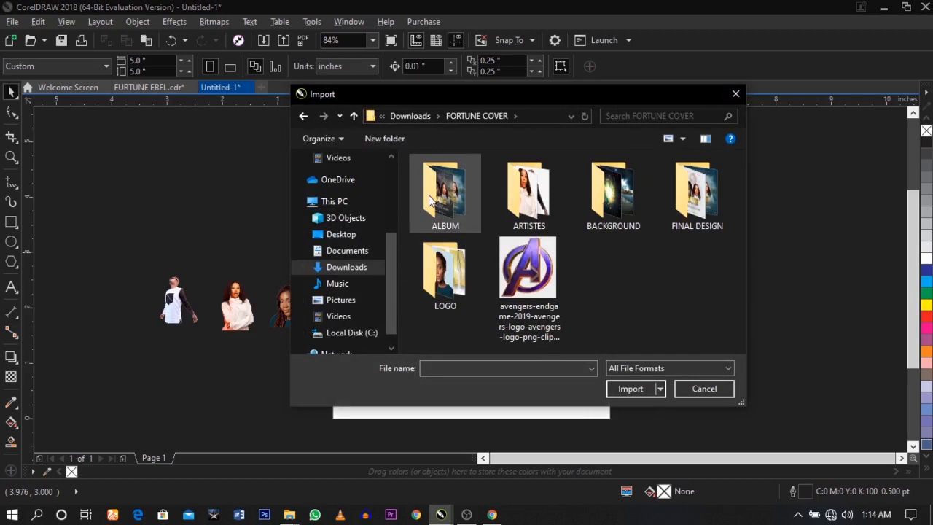
pyautogui.doubleClick(613, 194)
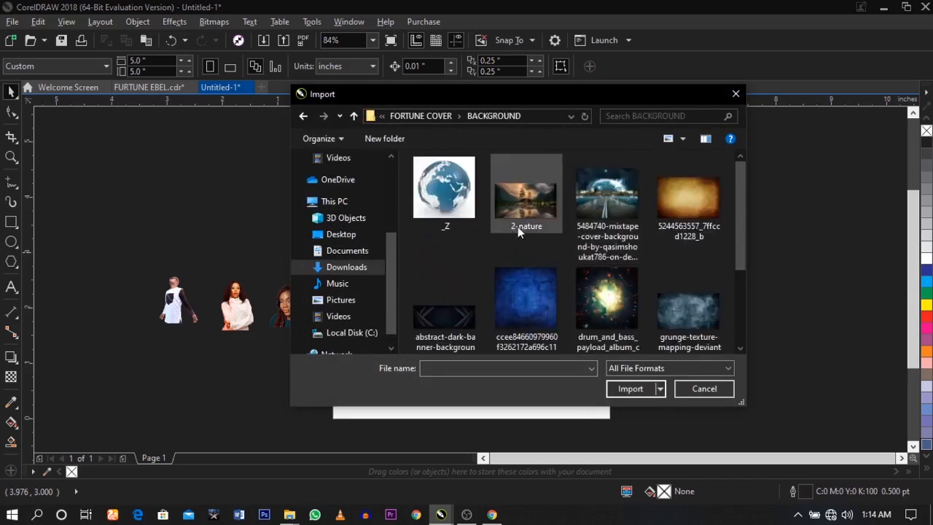
pyautogui.click(625, 204)
pyautogui.keyDown('ctrl'); pyautogui.click(624, 312); pyautogui.keyUp('ctrl')
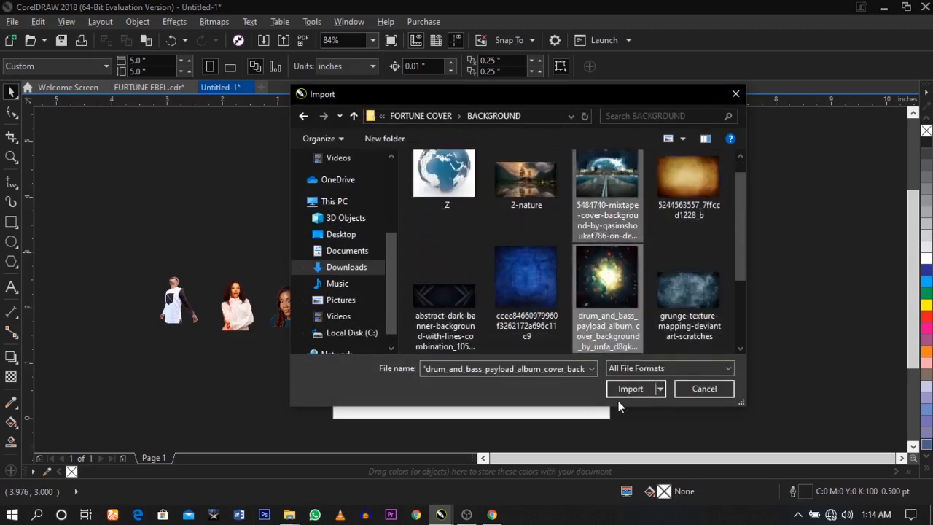
pyautogui.keyDown('ctrl'); pyautogui.click(685, 188); pyautogui.keyUp('ctrl')
pyautogui.click(631, 388)
# - Place the three background images in a row outside the page, beside its right edge
pyautogui.moveTo(347, 172); pyautogui.dragTo(517, 311)
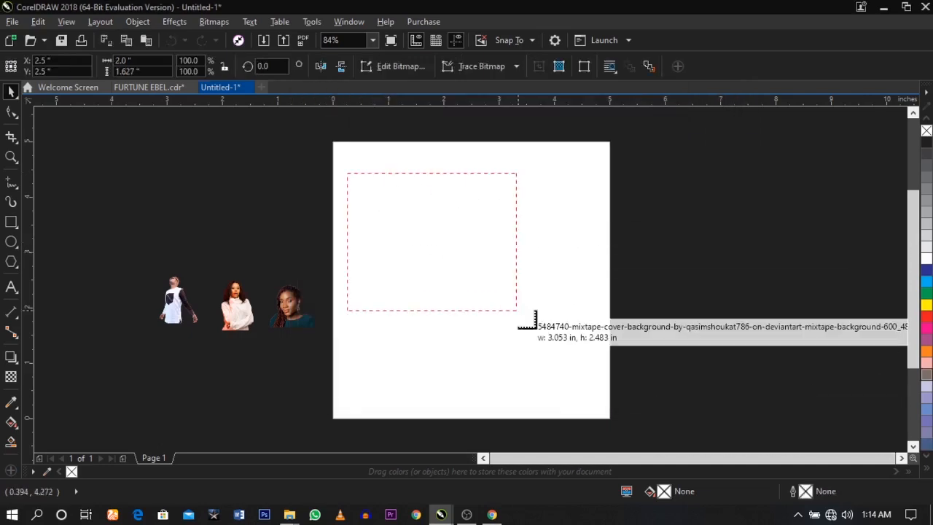
pyautogui.moveTo(517, 172); pyautogui.dragTo(674, 280)
pyautogui.moveTo(674, 173); pyautogui.dragTo(808, 310)
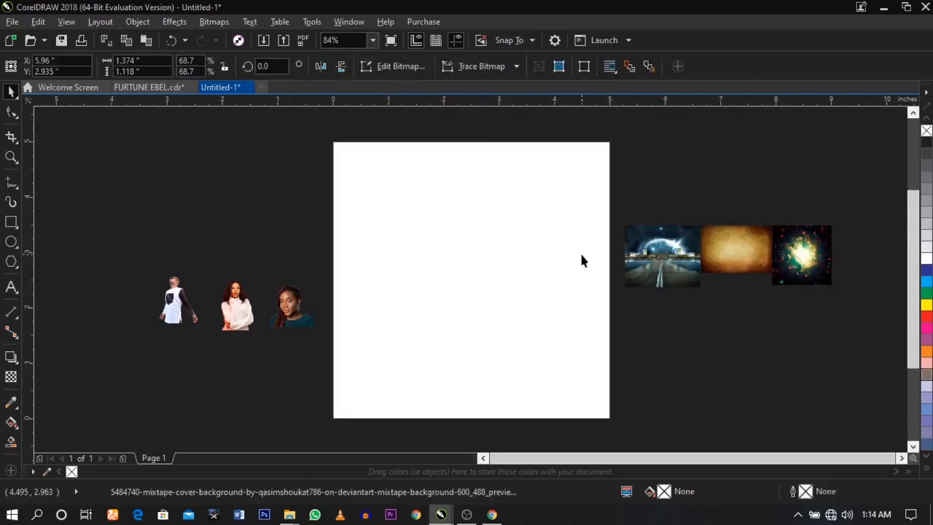
pyautogui.click(581, 260)
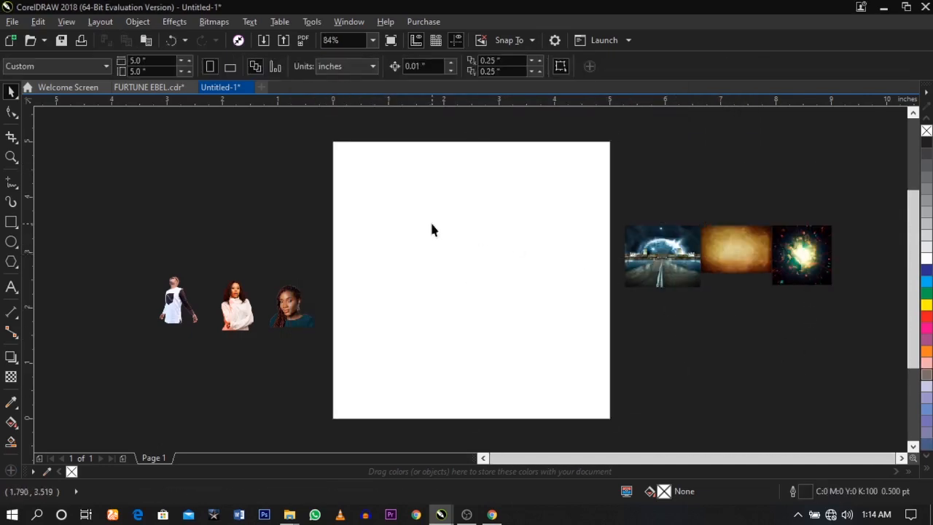
# - Create a page-sized 5 × 5 inch rectangle and remove its outline
pyautogui.doubleClick(11, 223)
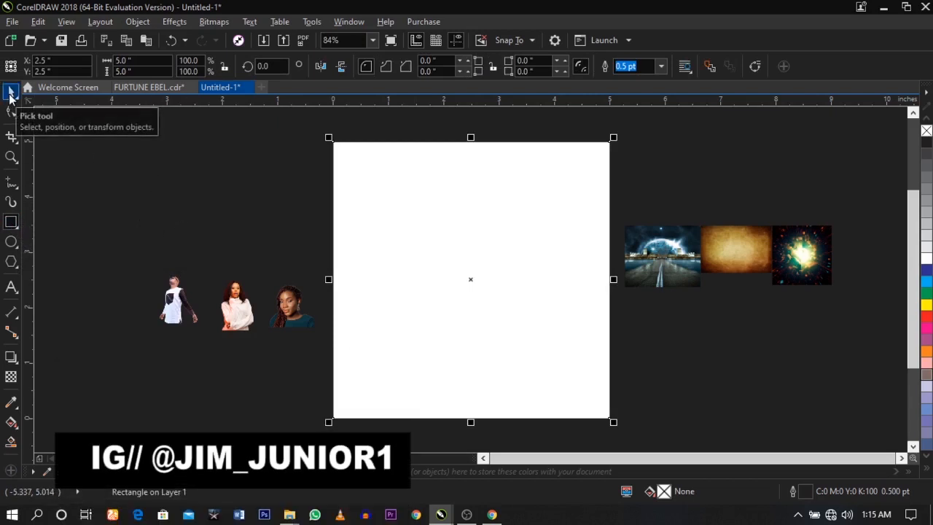
pyautogui.click(10, 93)
pyautogui.press('Escape')
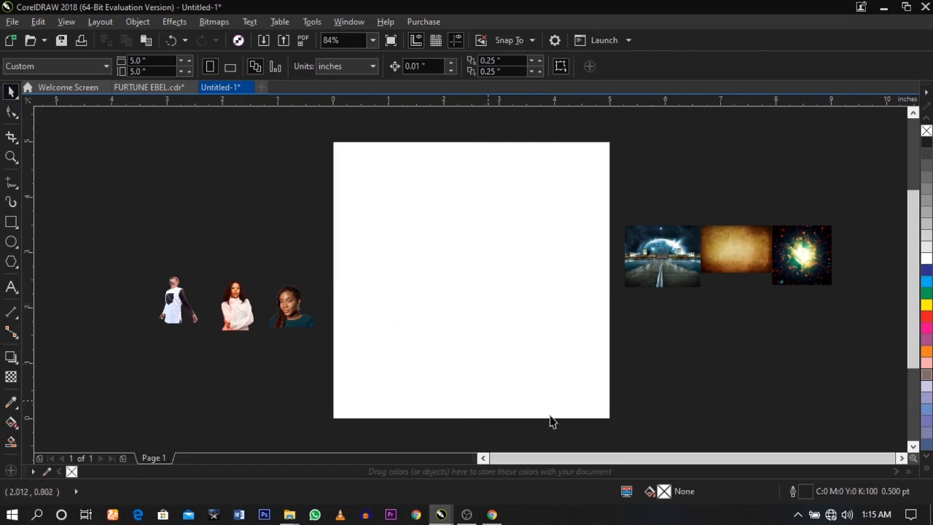
pyautogui.click(561, 264)
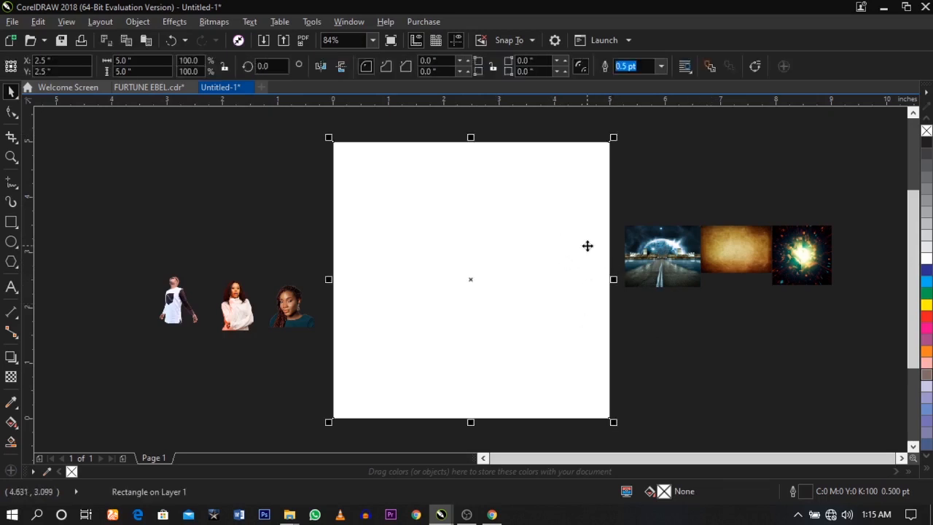
pyautogui.rightClick(926, 131)
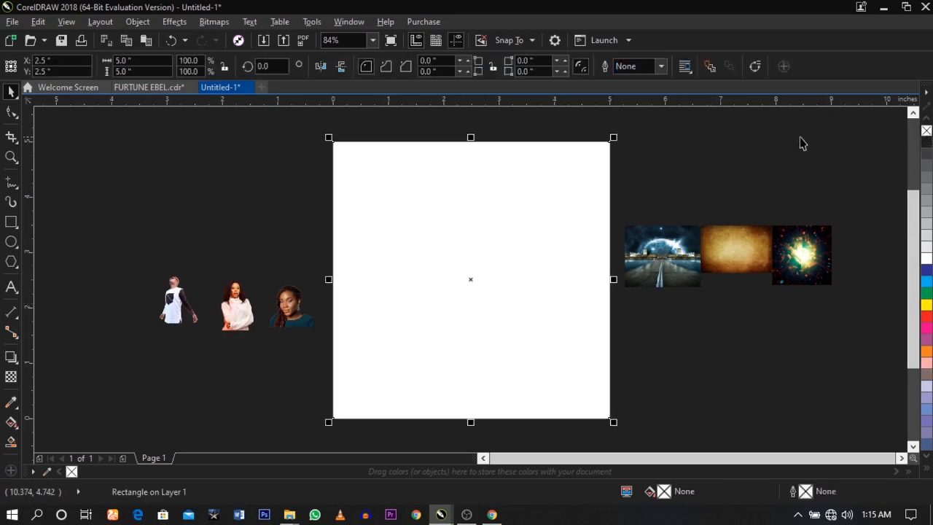
# - Enlarge the city road background to about 3.96 × 3.22 inches and PowerClip it inside the page-sized rectangle
pyautogui.click(641, 296)
pyautogui.click(647, 277)
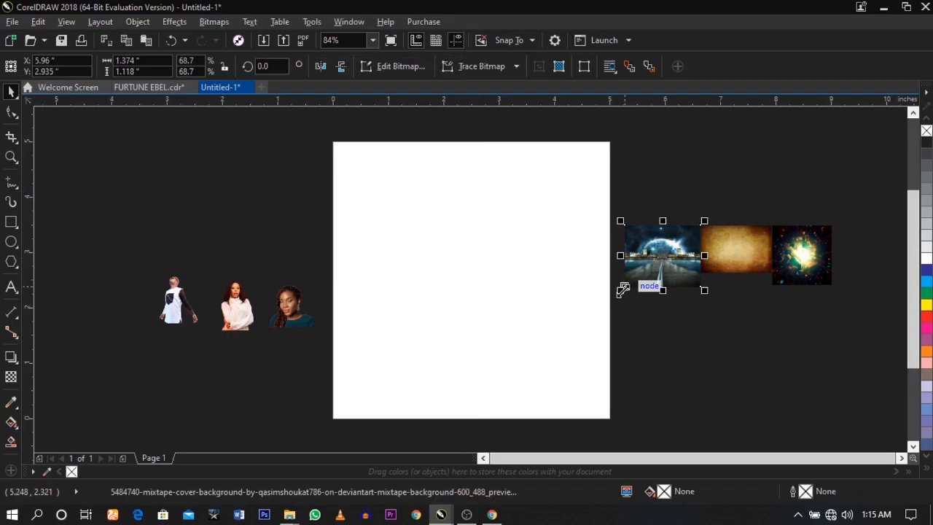
pyautogui.moveTo(622, 290); pyautogui.dragTo(423, 407)
pyautogui.rightClick(598, 275)
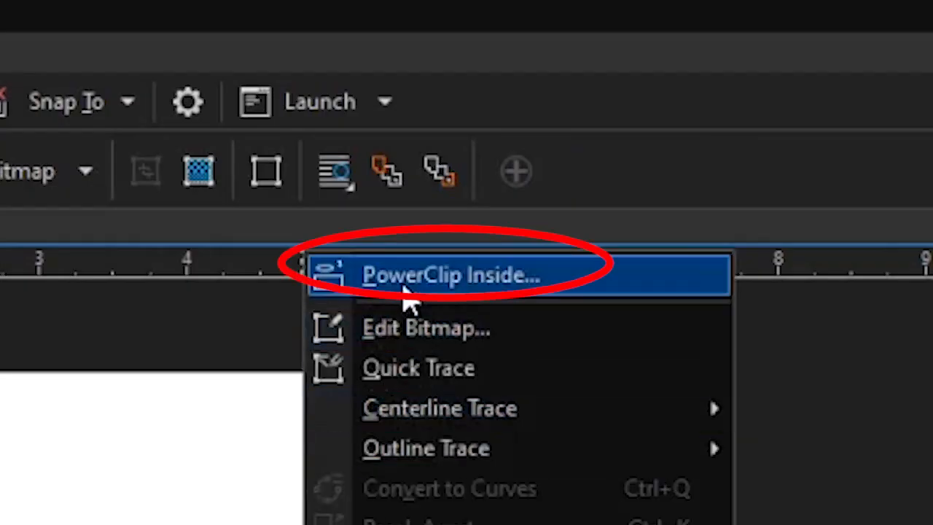
pyautogui.click(408, 291)
pyautogui.click(447, 182)
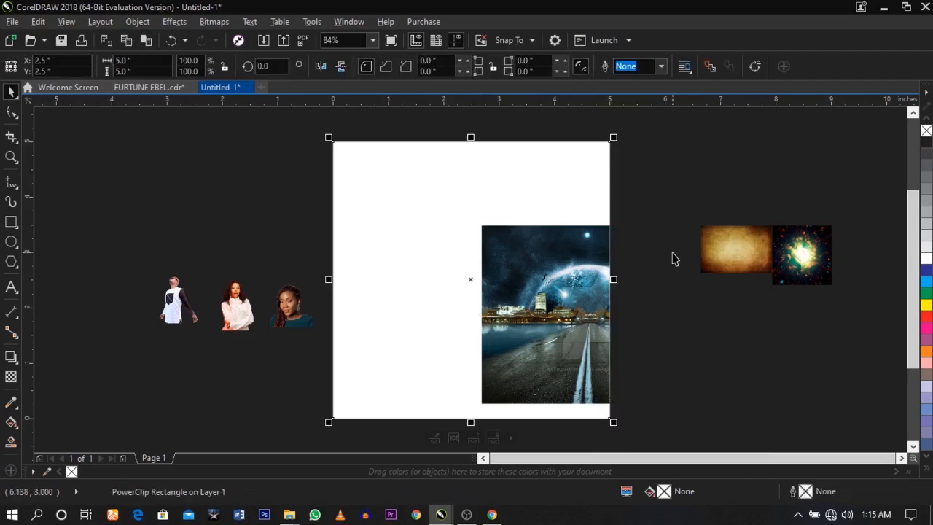
pyautogui.press('Escape')
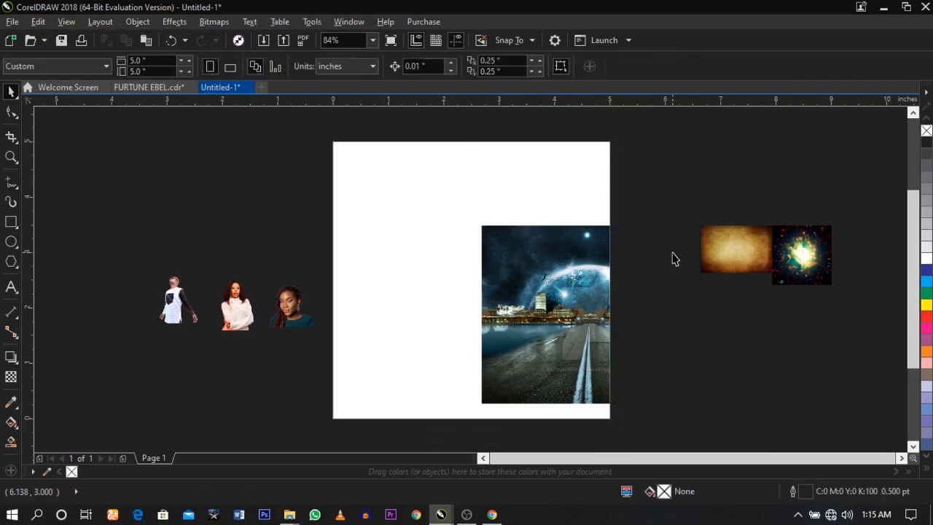
# - Edit the PowerClip contents so the city road image is centred and enlarged to about 6.67 × 5.42 inches, covering the whole page
pyautogui.doubleClick(568, 291)
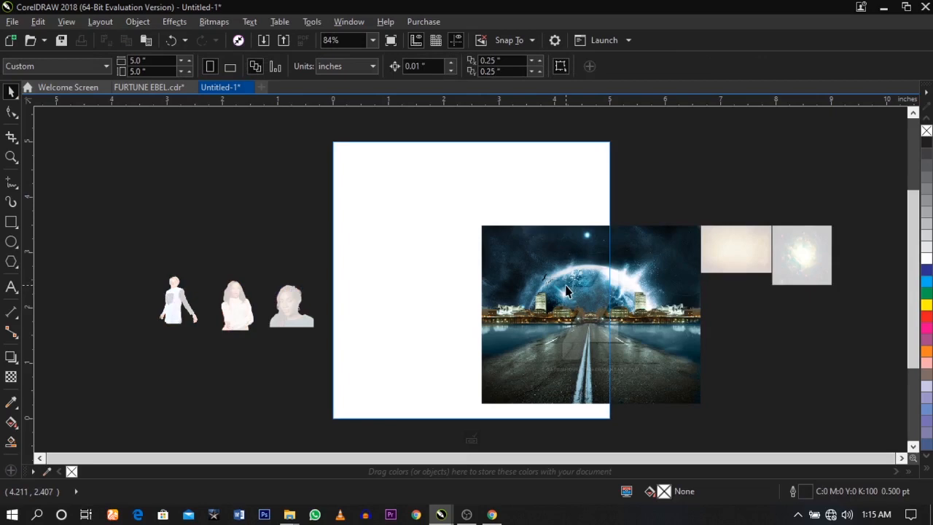
pyautogui.click(567, 288)
pyautogui.press('p')
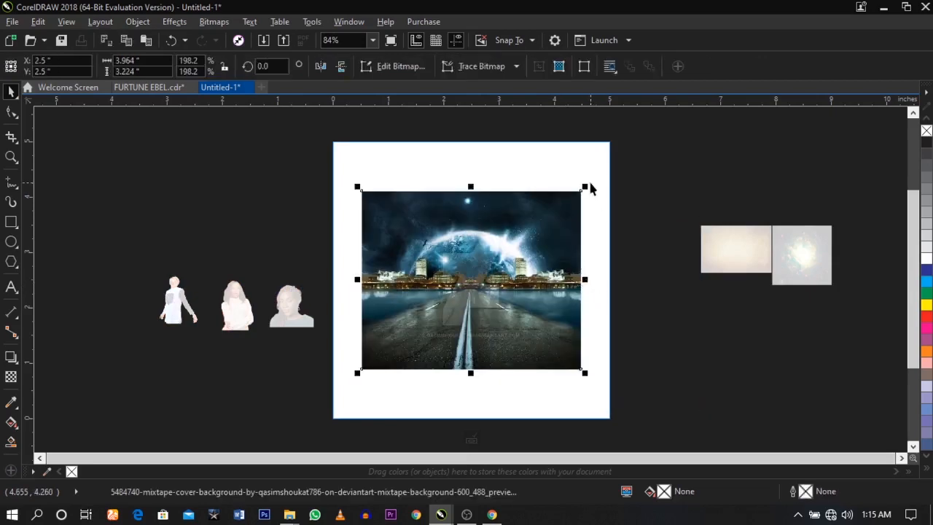
pyautogui.moveTo(587, 187); pyautogui.dragTo(658, 130)
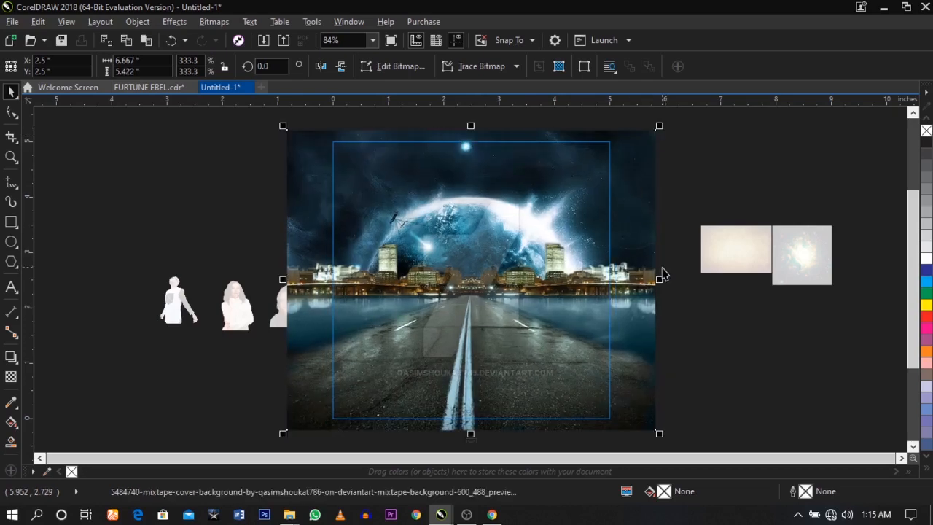
pyautogui.click(664, 274)
pyautogui.click(596, 253)
pyautogui.click(658, 126)
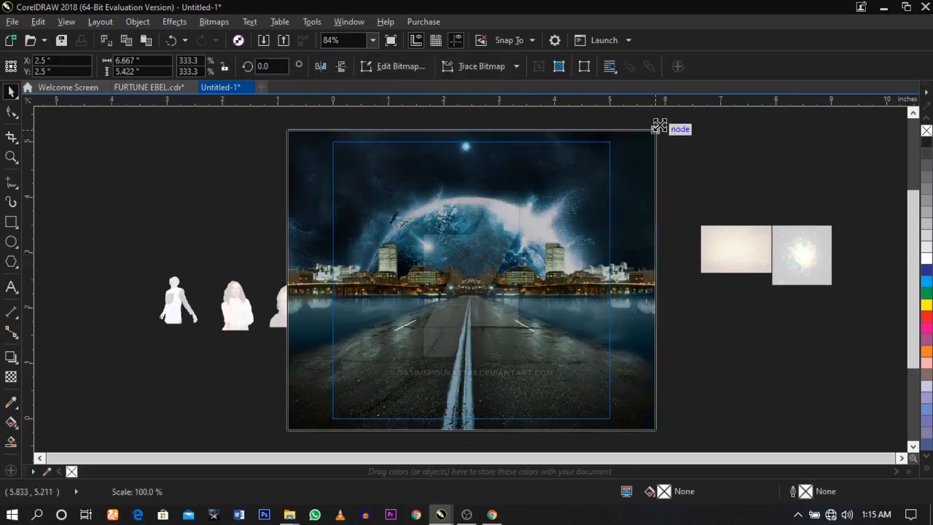
pyautogui.click(677, 169)
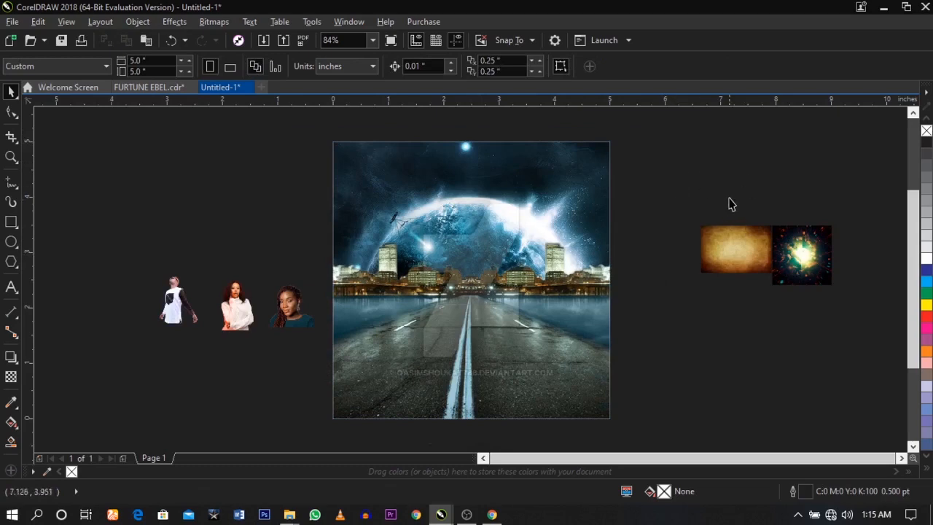
# - PowerClip the drum_and_bass starburst image inside the page-sized rectangle over the city road background
pyautogui.rightClick(812, 268)
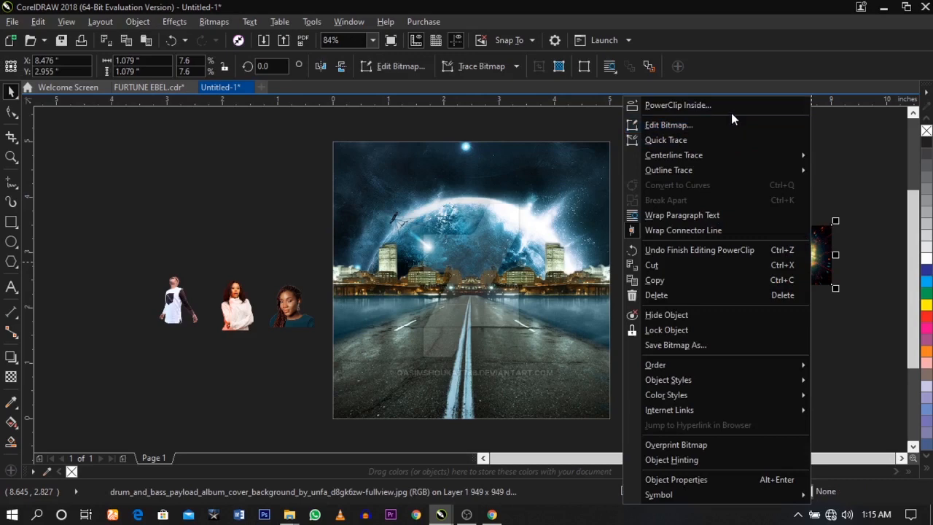
pyautogui.click(730, 110)
pyautogui.click(524, 214)
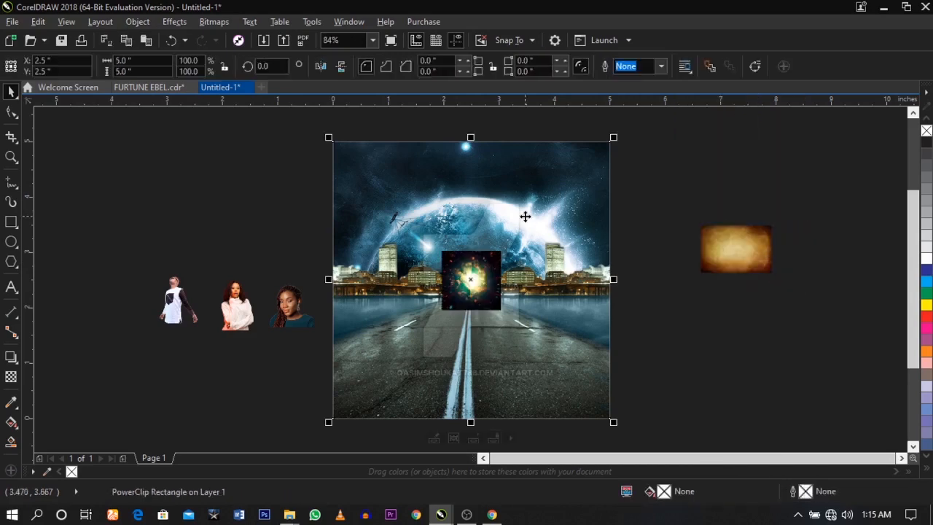
pyautogui.click(696, 326)
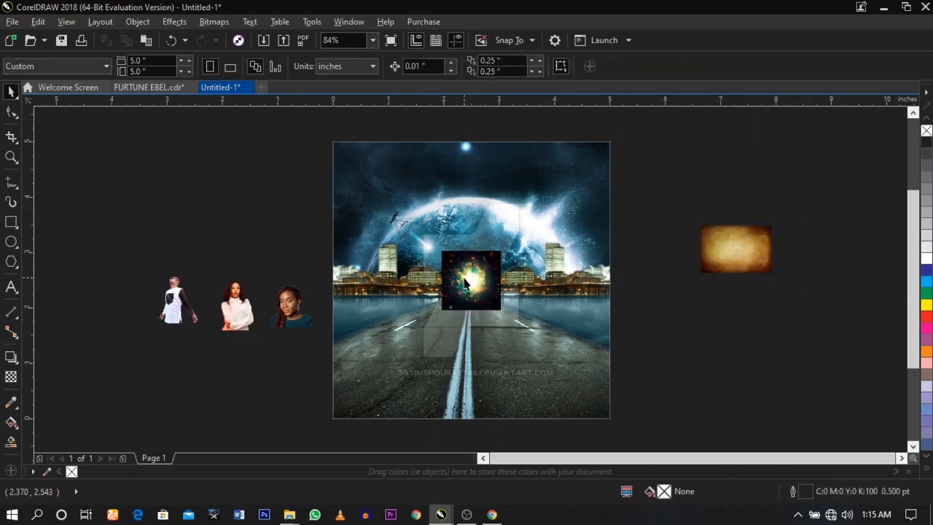
# - Edit the PowerClip contents, enlarge the starburst image to slightly larger than the page, and park it to the right of the page
pyautogui.doubleClick(466, 283)
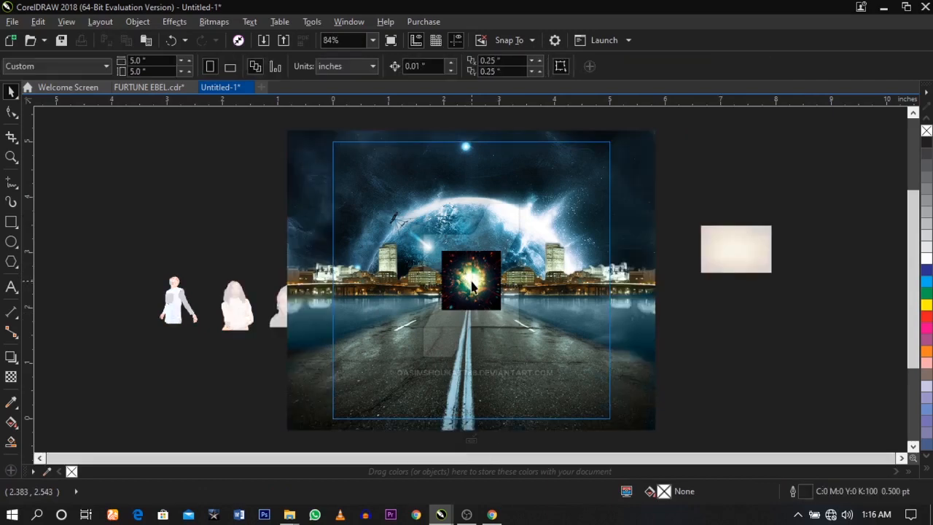
pyautogui.moveTo(616, 148)
pyautogui.mouseDown()
pyautogui.moveTo(633, 137)
pyautogui.moveTo(631, 146)
pyautogui.mouseUp()
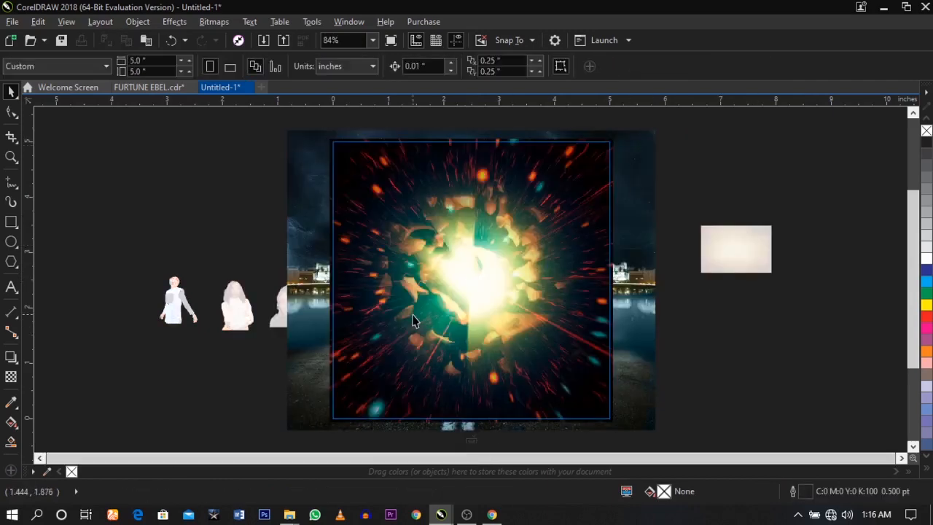
pyautogui.moveTo(414, 329); pyautogui.dragTo(751, 327)
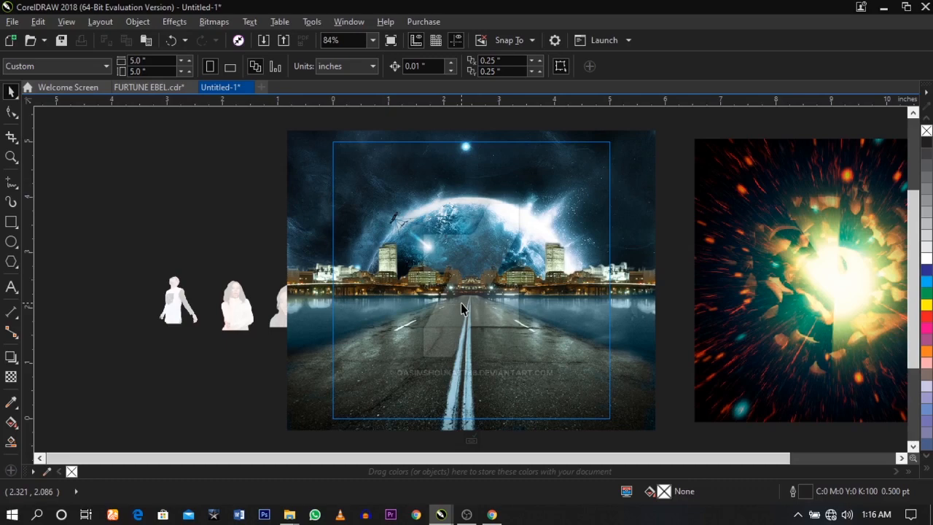
# - Apply a Gaussian Blur with a 5.0-pixel radius to the city road image inside the PowerClip and keep it centred at 2.5, 2.5 inches
pyautogui.click(457, 296)
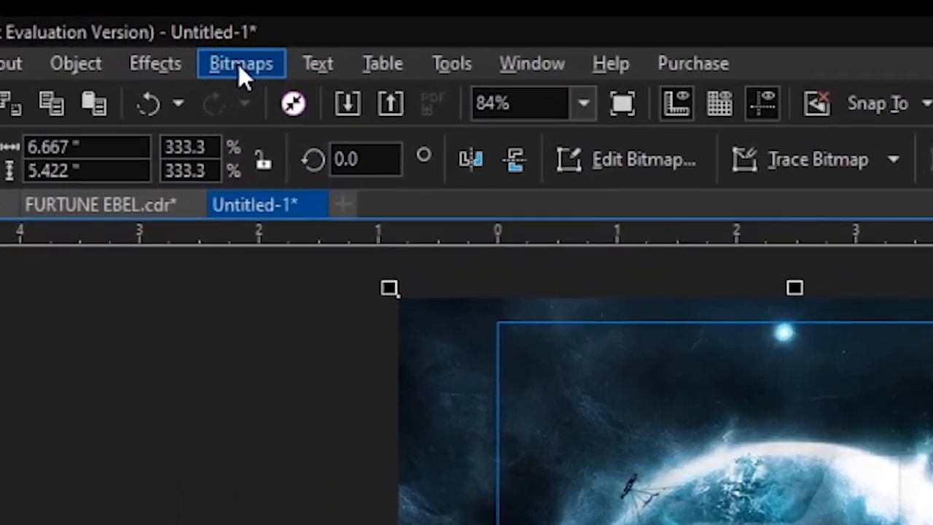
pyautogui.click(215, 24)
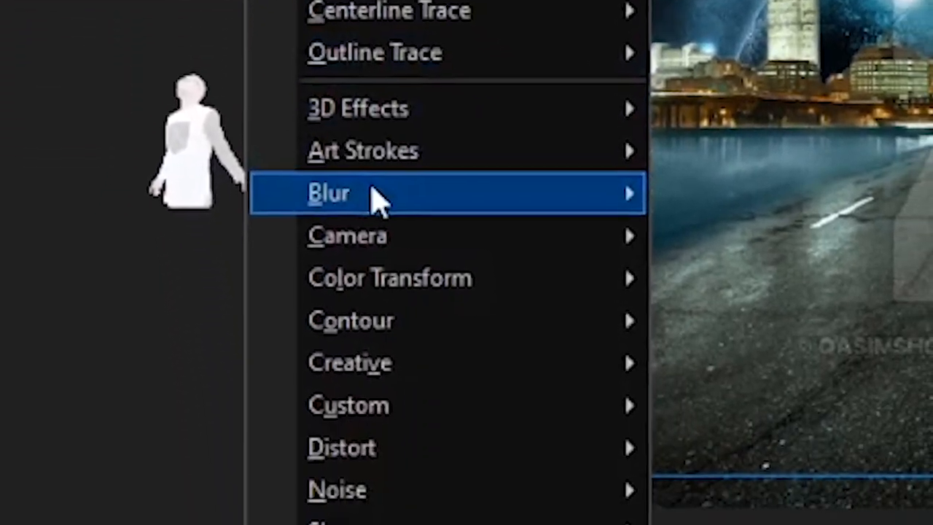
pyautogui.moveTo(414, 394)
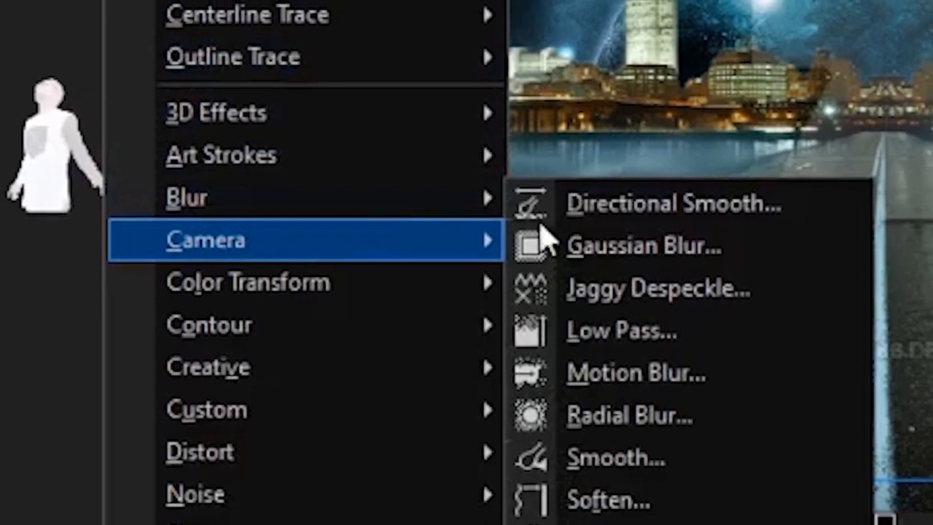
pyautogui.moveTo(576, 199)
pyautogui.moveTo(355, 225)
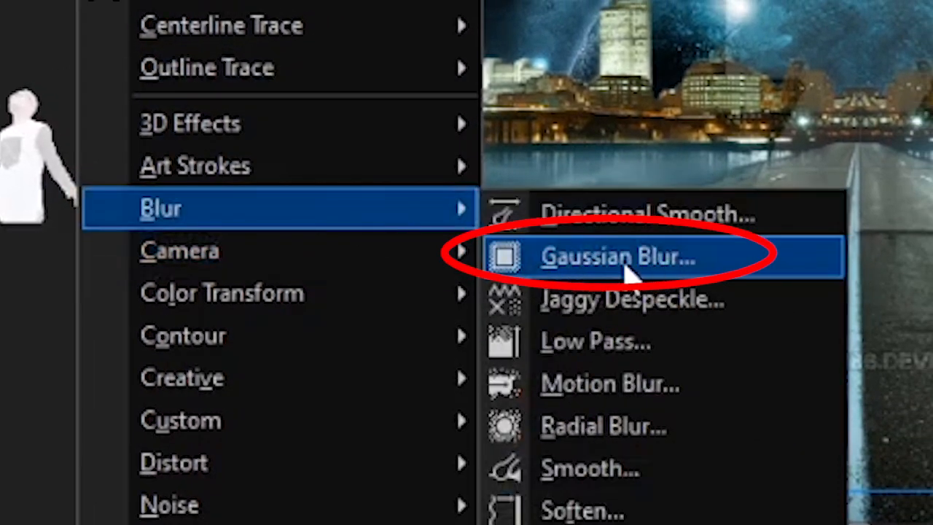
pyautogui.click(625, 266)
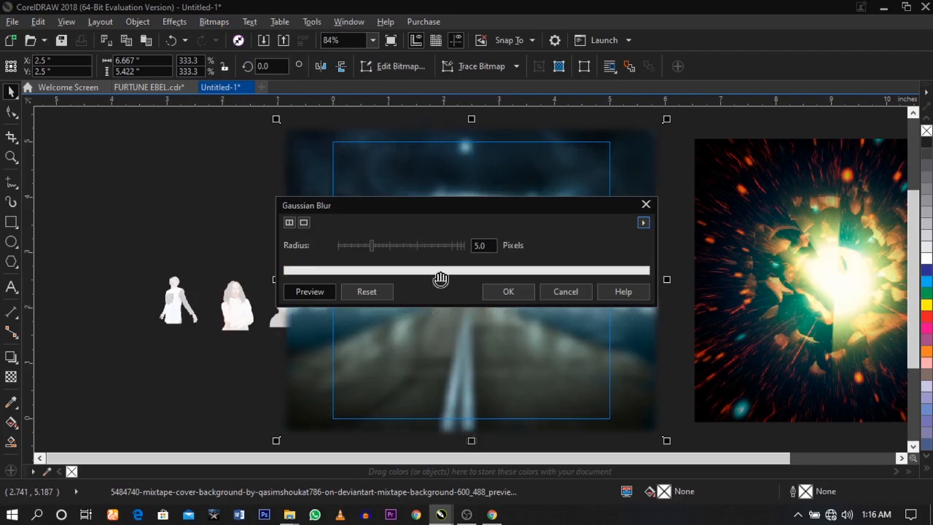
pyautogui.moveTo(457, 201); pyautogui.dragTo(196, 56)
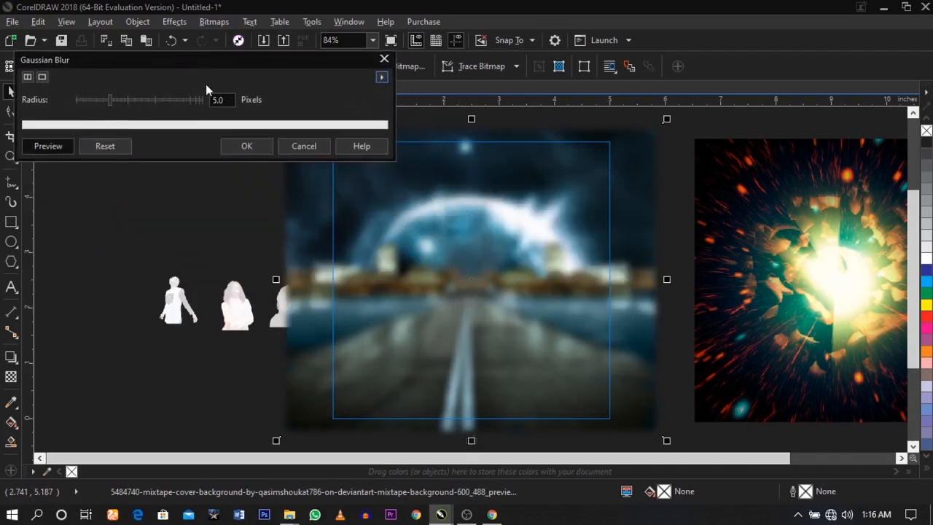
pyautogui.click(120, 105)
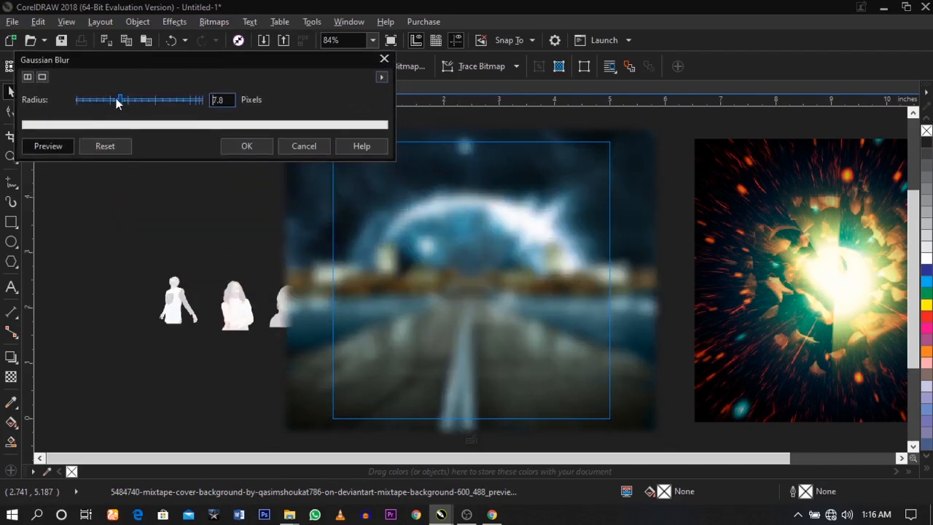
pyautogui.click(115, 101)
pyautogui.click(121, 101)
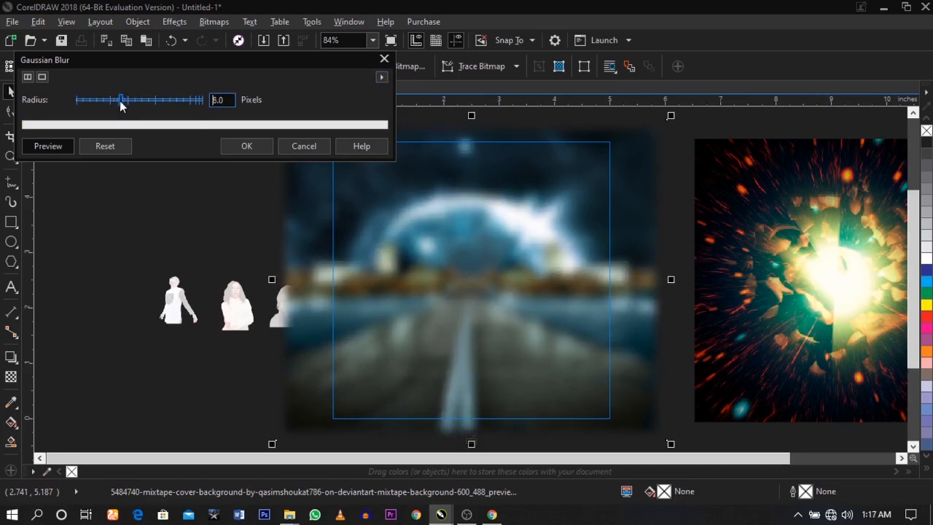
pyautogui.click(118, 105)
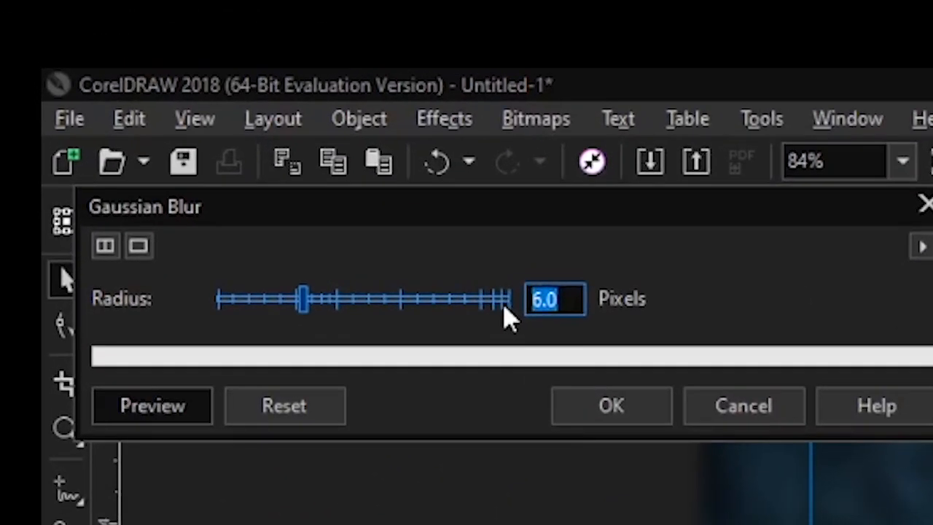
pyautogui.write('5')
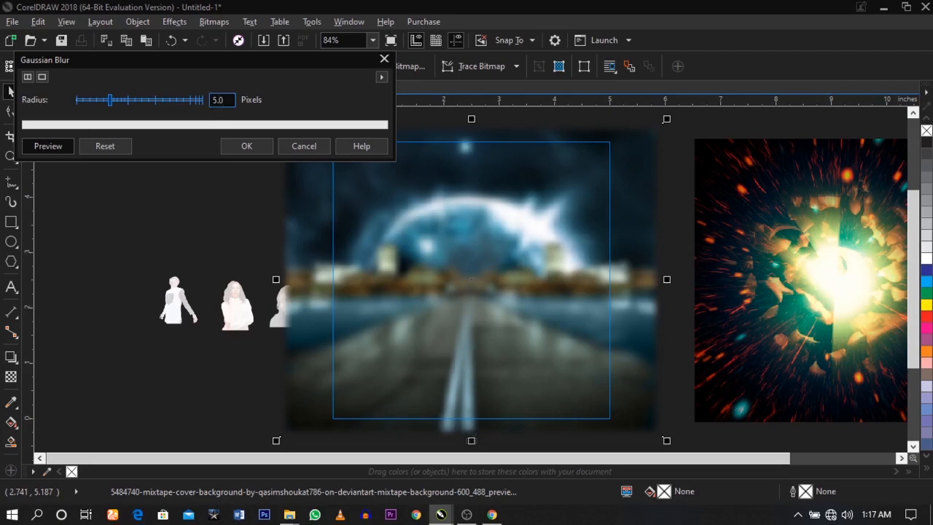
pyautogui.press('Return')
pyautogui.click(198, 177)
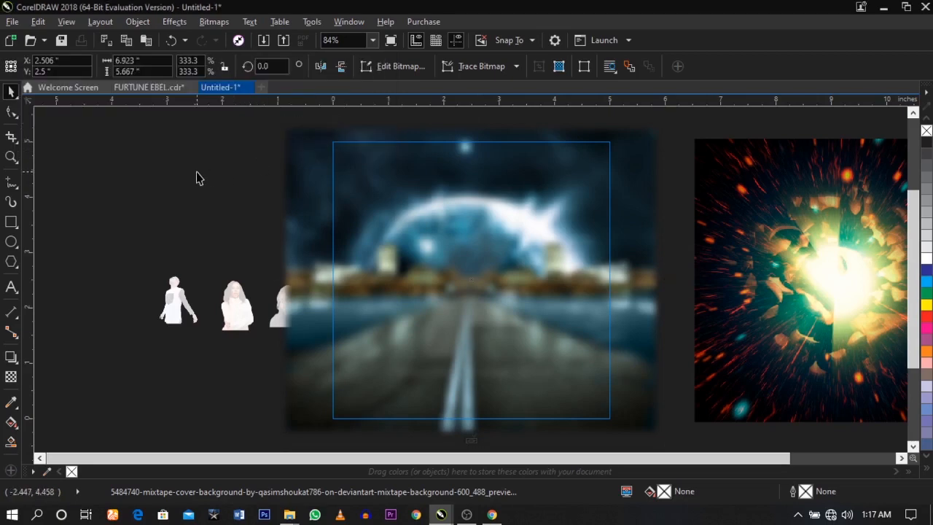
pyautogui.click(585, 296)
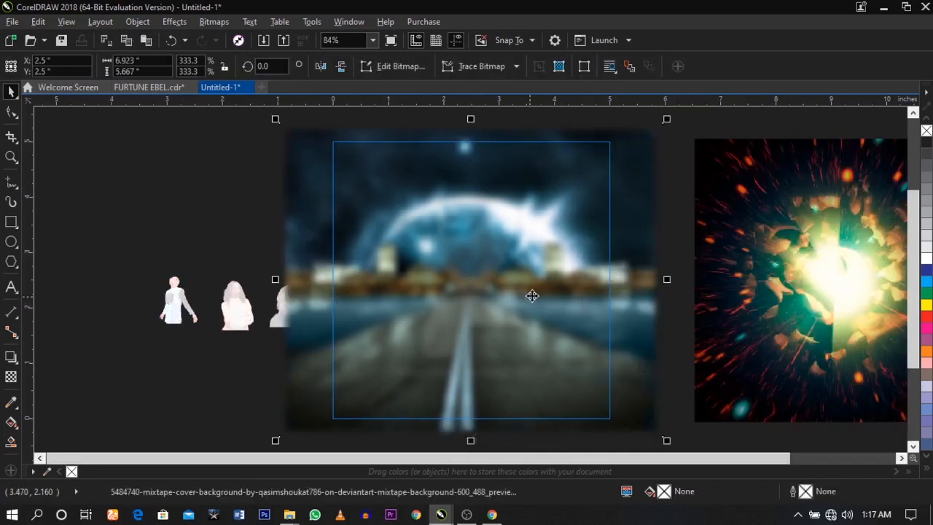
# - Finish editing the PowerClip, enlarge the three portraits together, and place the man on the page with one woman on either side of it
pyautogui.moveTo(99, 234); pyautogui.dragTo(309, 336)
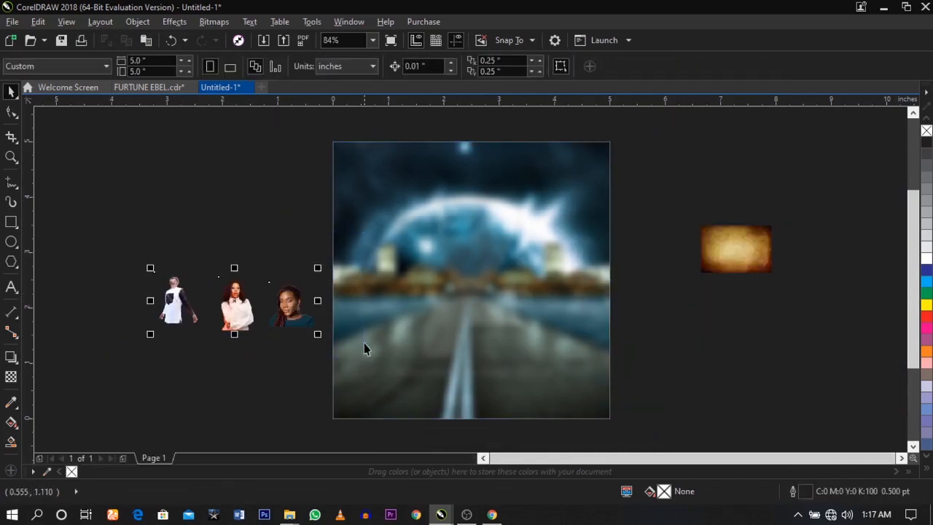
pyautogui.moveTo(320, 270); pyautogui.dragTo(453, 216)
pyautogui.click(285, 224)
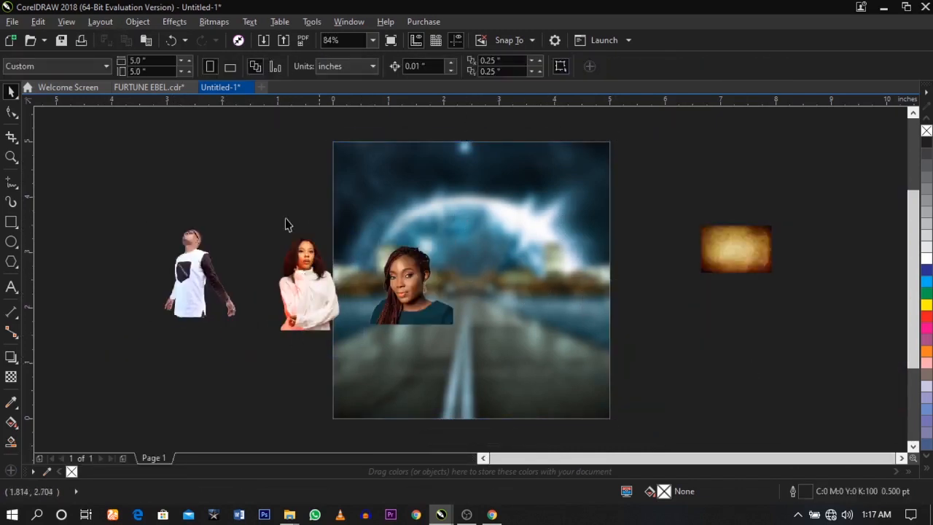
pyautogui.moveTo(216, 268); pyautogui.dragTo(655, 338)
pyautogui.moveTo(321, 239); pyautogui.dragTo(526, 275)
# - PowerClip the man's portrait inside the page-sized rectangle and open the PowerClip contents for editing
pyautogui.click(408, 273)
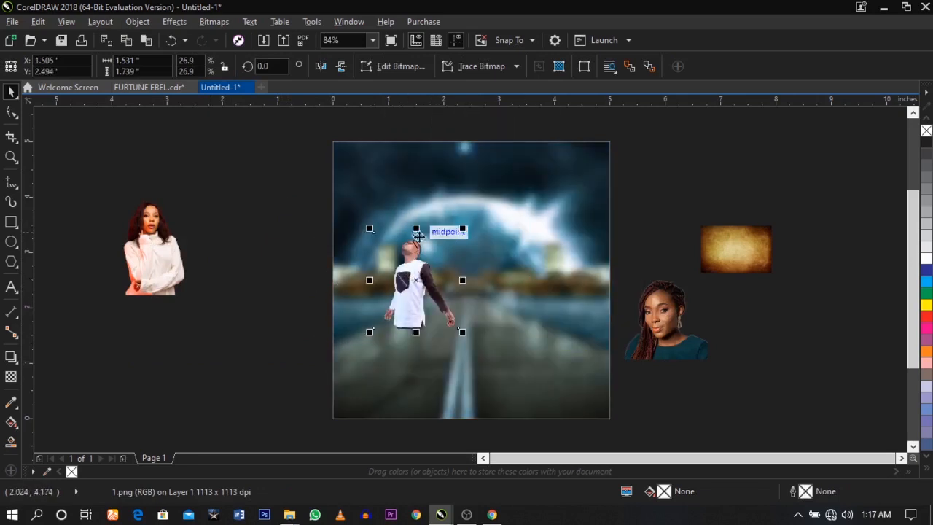
pyautogui.rightClick(410, 274)
pyautogui.click(441, 104)
pyautogui.click(530, 235)
pyautogui.doubleClick(485, 284)
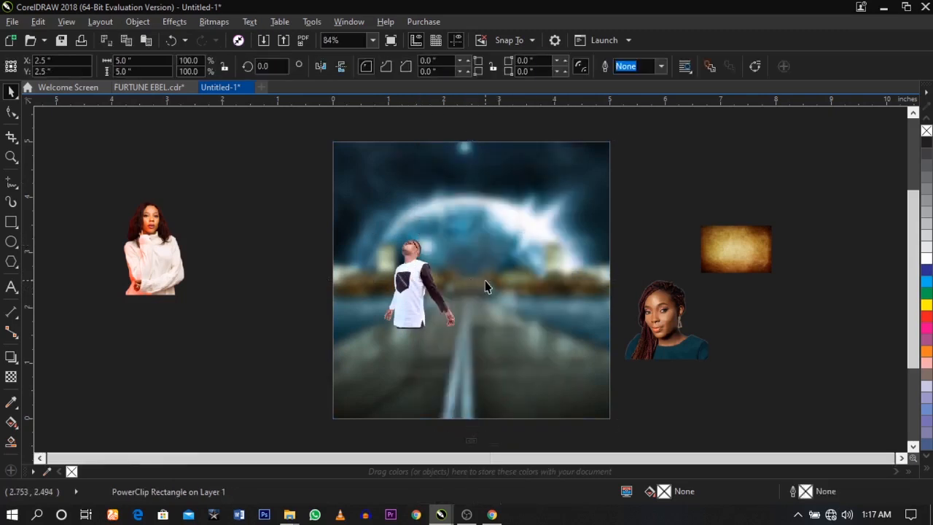
# - Enlarge the man's portrait to about 4.97 × 5.65 inches and position it in the middle of the page with his head near the upper edge
pyautogui.click(444, 287)
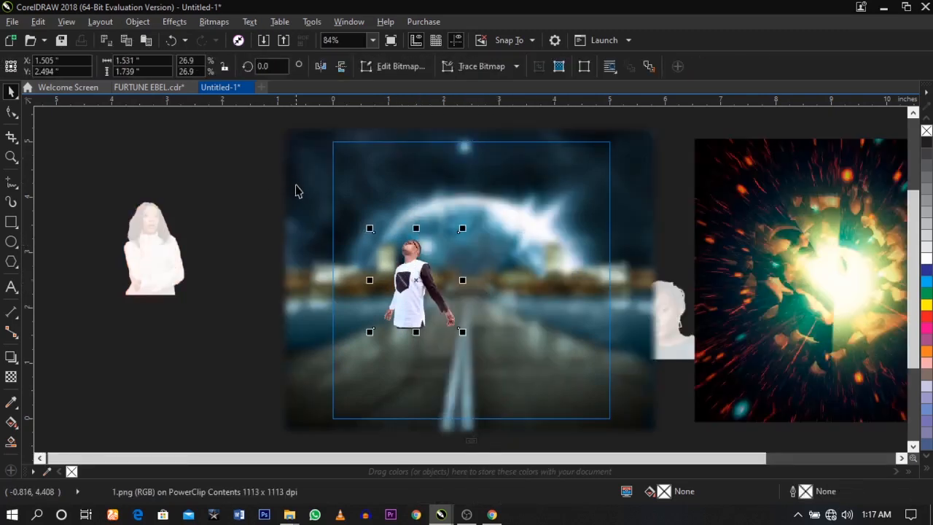
pyautogui.press('F2')
pyautogui.moveTo(214, 143); pyautogui.dragTo(720, 389)
pyautogui.moveTo(404, 299); pyautogui.dragTo(484, 226)
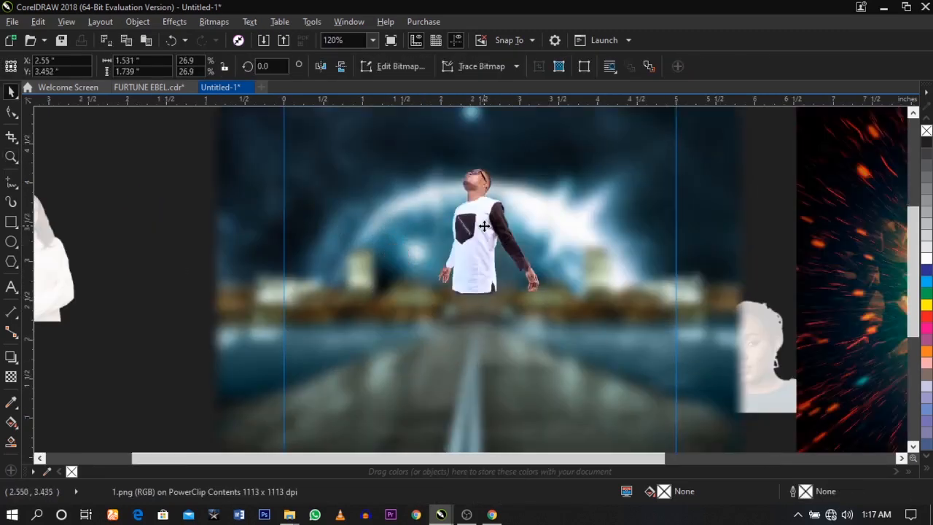
pyautogui.moveTo(548, 300); pyautogui.dragTo(614, 343)
pyautogui.moveTo(482, 268); pyautogui.dragTo(472, 299)
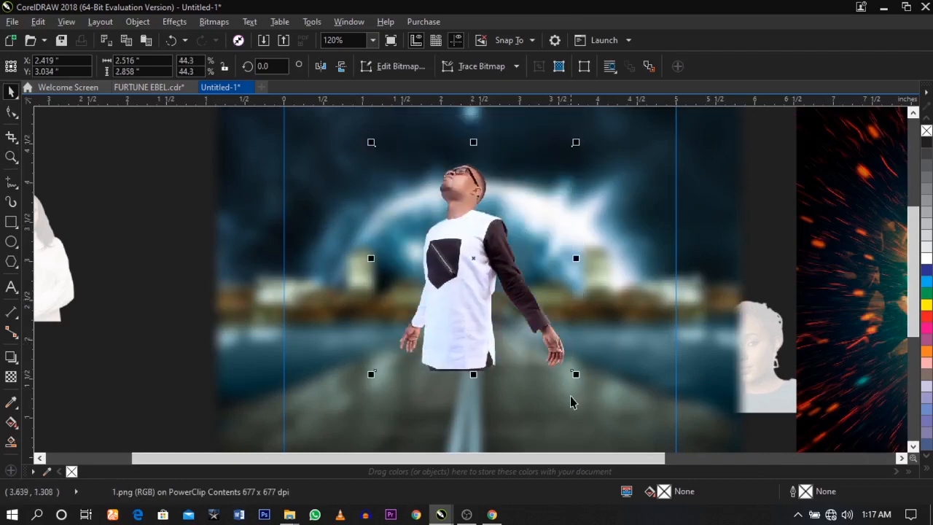
pyautogui.moveTo(573, 375); pyautogui.dragTo(612, 415)
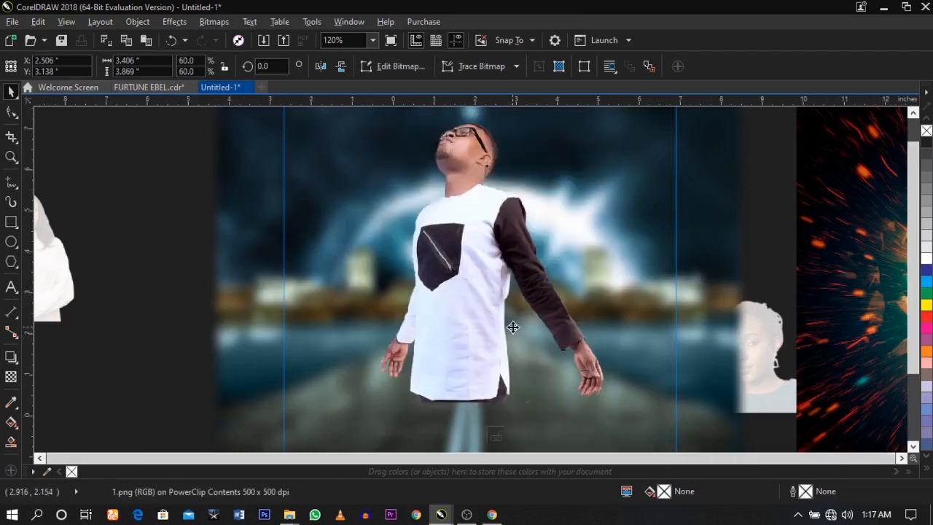
pyautogui.scroll(-3, 510, 327)
pyautogui.moveTo(569, 203); pyautogui.dragTo(572, 216)
pyautogui.scroll(3, 480, 282)
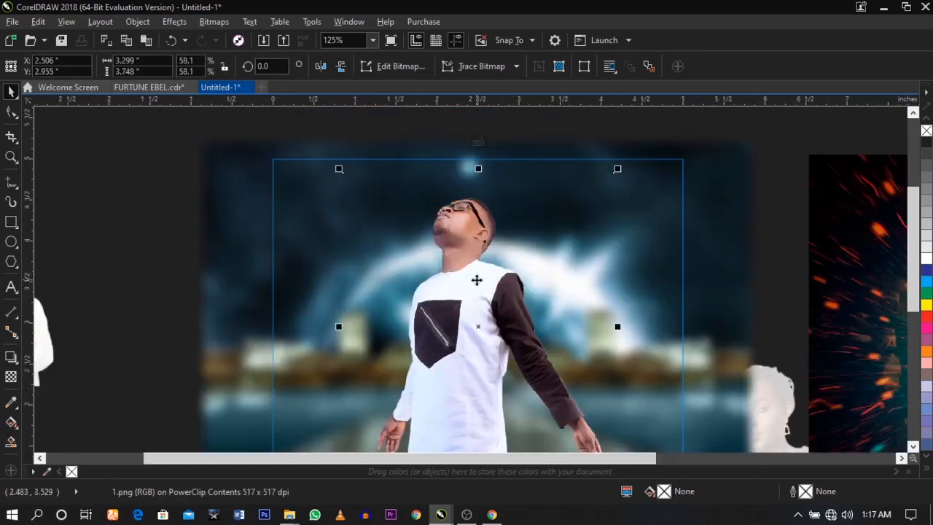
pyautogui.moveTo(622, 169); pyautogui.dragTo(691, 122)
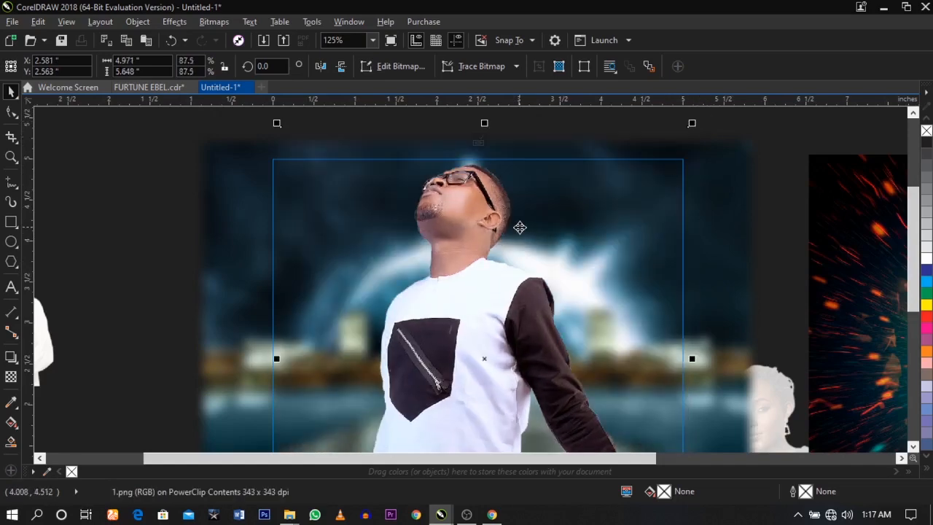
pyautogui.moveTo(521, 227)
pyautogui.mouseDown()
pyautogui.moveTo(520, 261)
pyautogui.moveTo(479, 263)
pyautogui.moveTo(478, 252)
pyautogui.moveTo(458, 273)
pyautogui.mouseUp()
pyautogui.scroll(1, 515, 264)
pyautogui.scroll(-2, 480, 263)
pyautogui.scroll(1, 478, 261)
pyautogui.click(109, 227)
pyautogui.click(459, 275)
pyautogui.click(141, 273)
pyautogui.scroll(-1, 475, 286)
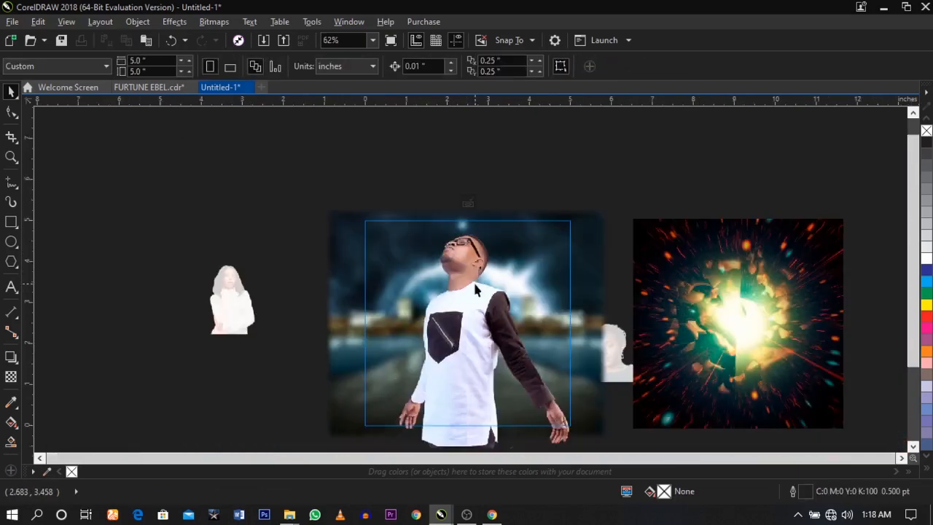
pyautogui.scroll(1, 689, 429)
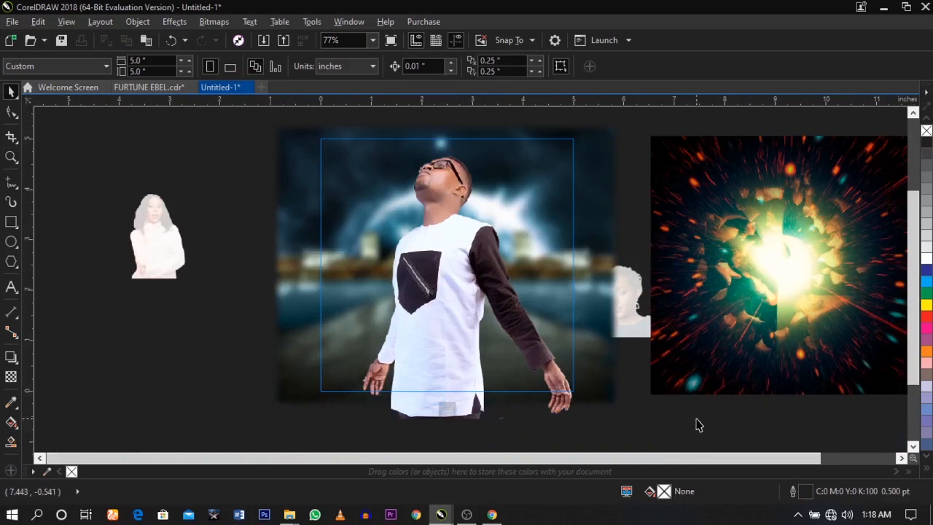
pyautogui.click(461, 359)
pyautogui.click(682, 427)
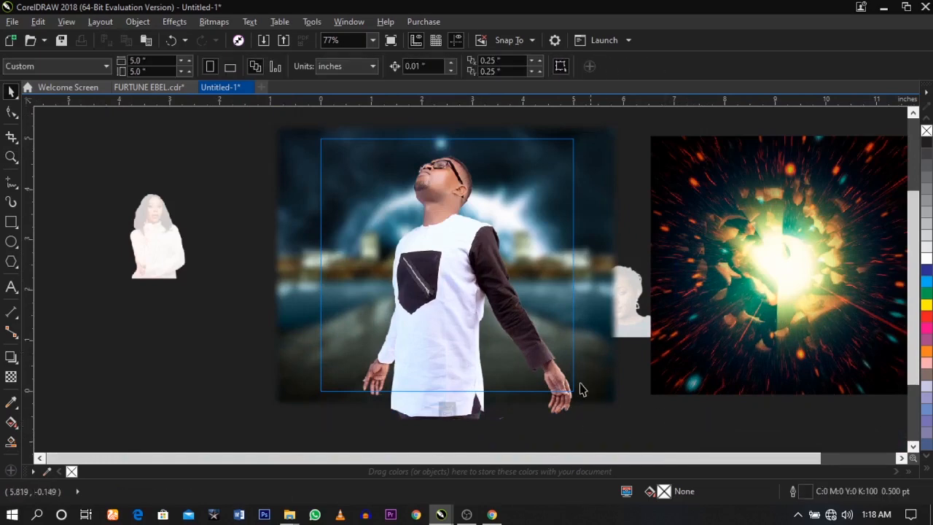
# - Add a linear -90° gradient transparency to the man's portrait, fading it from the face down to below the chest
pyautogui.click(521, 371)
pyautogui.click(188, 402)
pyautogui.click(10, 378)
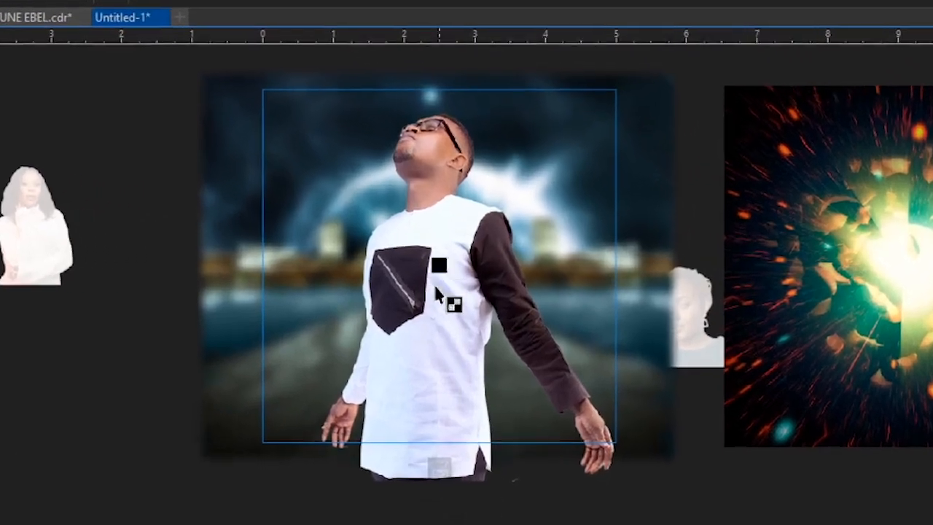
pyautogui.moveTo(441, 265); pyautogui.dragTo(442, 424)
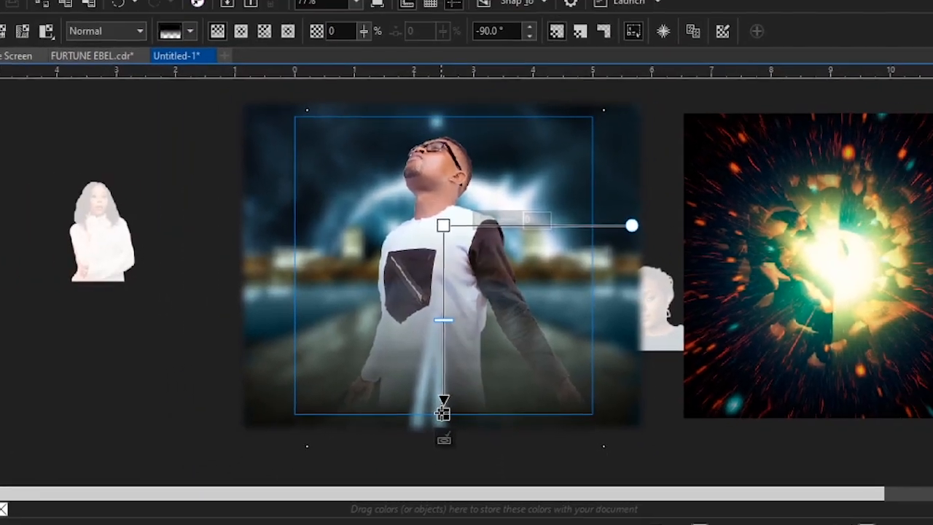
pyautogui.moveTo(435, 468); pyautogui.dragTo(445, 308)
pyautogui.moveTo(445, 229); pyautogui.dragTo(446, 182)
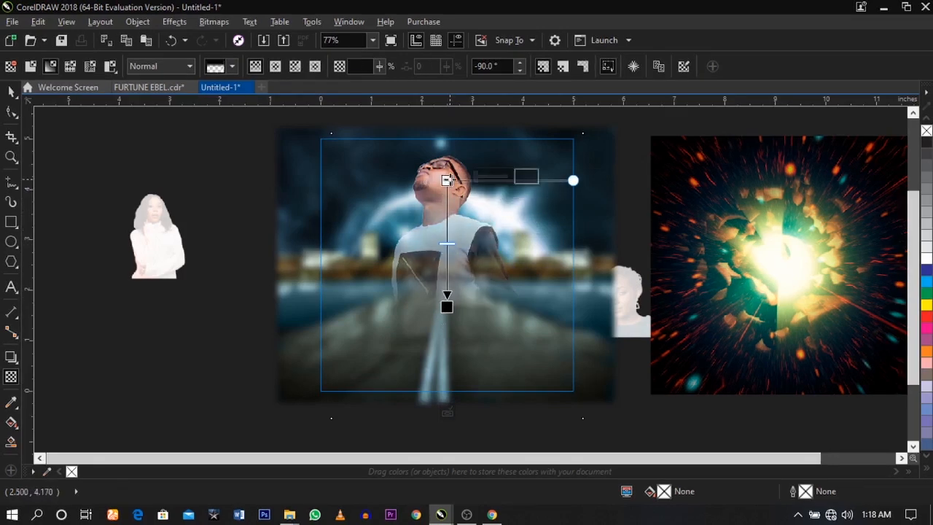
# - Set the gradient's start node on the man's face to 38% transparency and shift it slightly down towards the jaw
pyautogui.scroll(3, 447, 184)
pyautogui.click(444, 181)
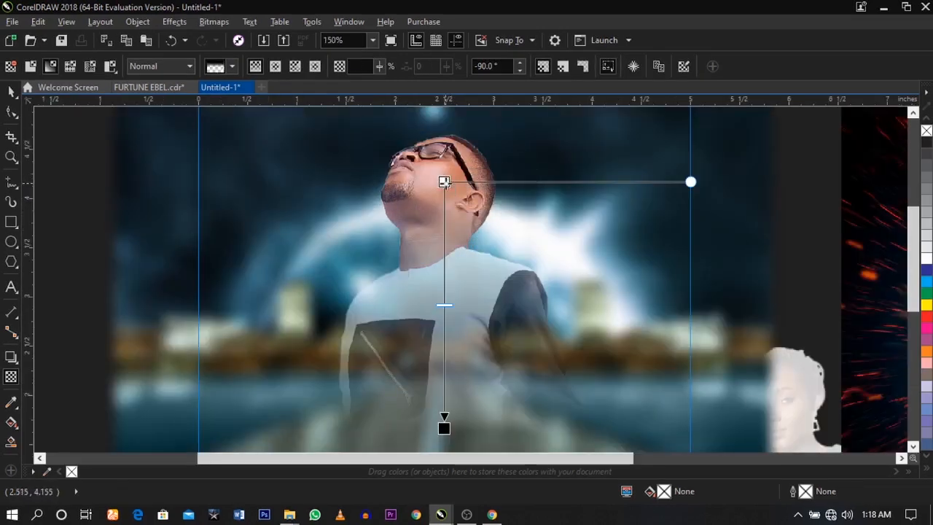
pyautogui.click(484, 179)
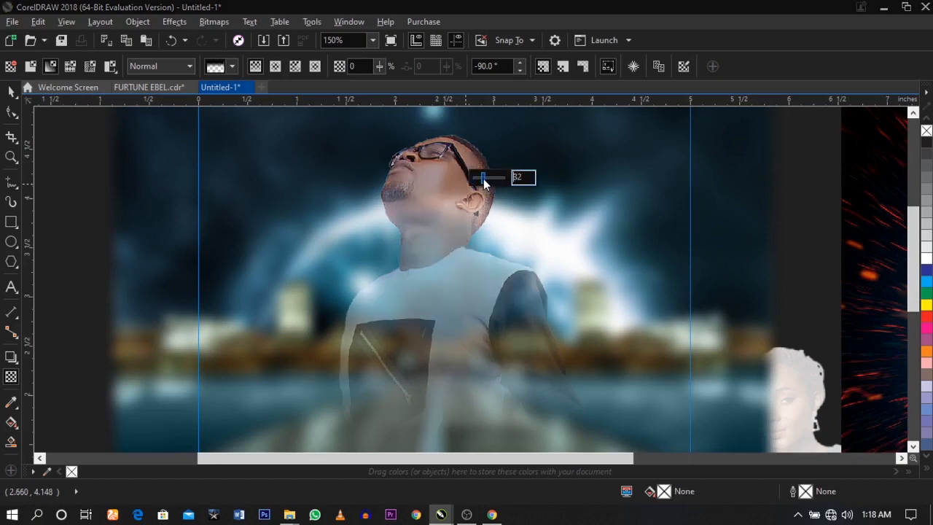
pyautogui.moveTo(487, 181); pyautogui.dragTo(443, 193)
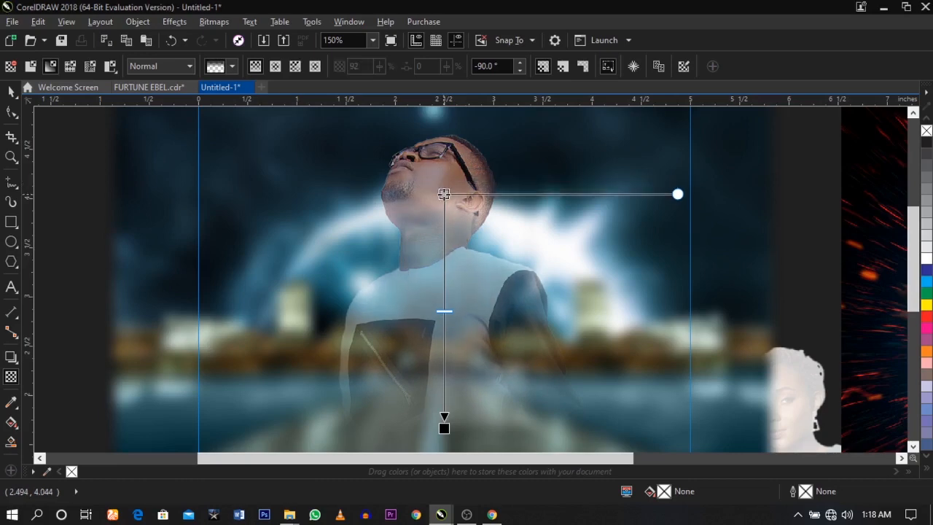
pyautogui.scroll(-2, 443, 193)
pyautogui.moveTo(442, 194); pyautogui.dragTo(443, 190)
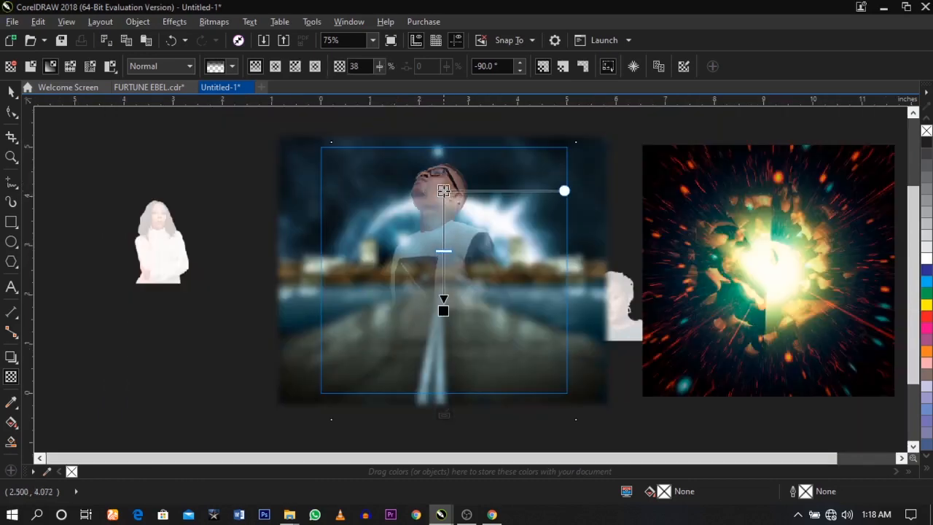
# - Finish editing the PowerClip contents so the man's portrait is clipped to the page-sized rectangle
pyautogui.click(179, 197)
pyautogui.press('space')
pyautogui.keyDown('ctrl'); pyautogui.click(219, 207); pyautogui.keyUp('ctrl')
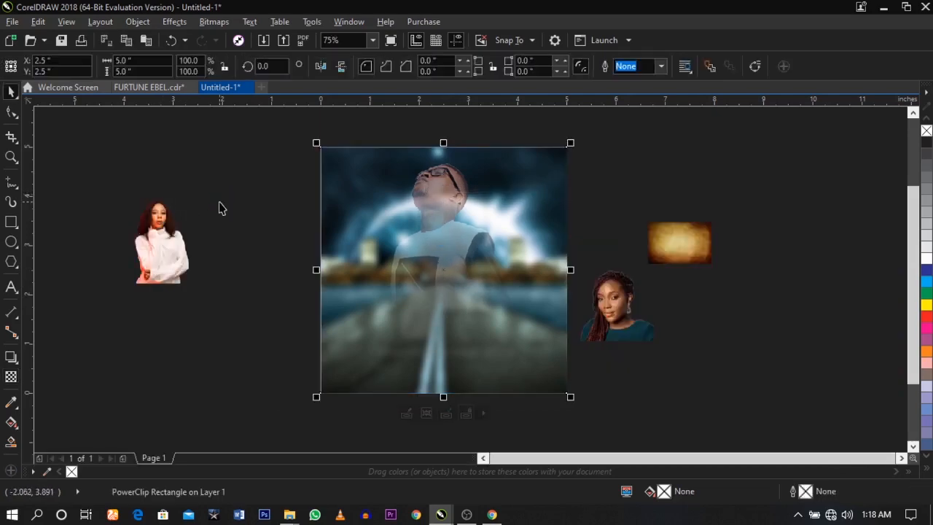
pyautogui.click(219, 202)
pyautogui.click(532, 228)
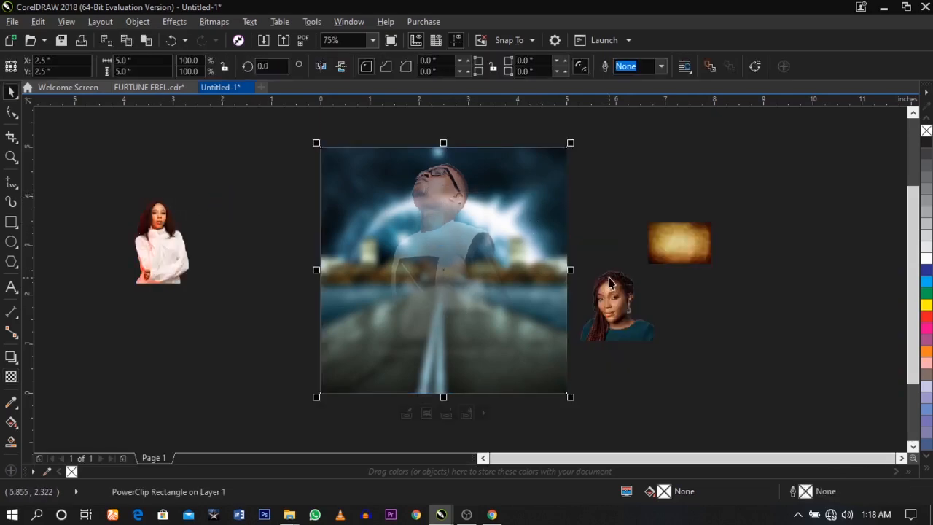
# - Move the portraits of the braided-hair woman and the woman in white onto the page over the man's chest
pyautogui.click(627, 318)
pyautogui.moveTo(628, 319); pyautogui.dragTo(498, 288)
pyautogui.click(232, 283)
pyautogui.moveTo(231, 282); pyautogui.dragTo(497, 318)
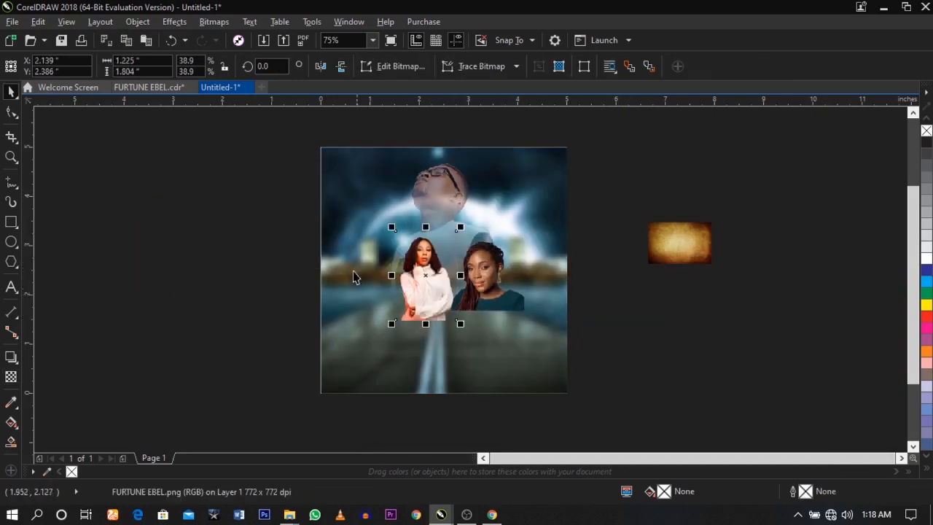
# - Swap the two women so the braided-hair woman stands on the left and the woman in white beside her on the right
pyautogui.press('z')
pyautogui.moveTo(660, 365); pyautogui.dragTo(660, 364)
pyautogui.click(791, 357)
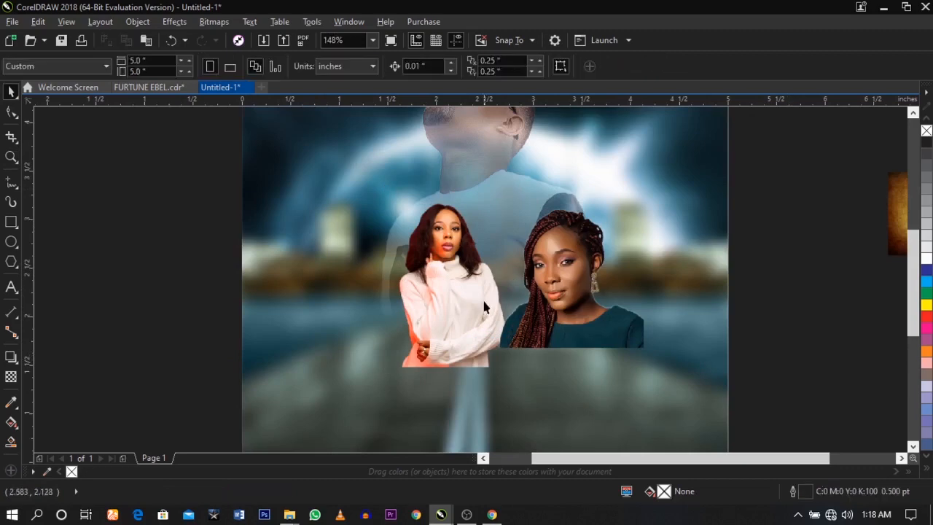
pyautogui.moveTo(473, 301); pyautogui.dragTo(678, 297)
pyautogui.moveTo(575, 296); pyautogui.dragTo(417, 292)
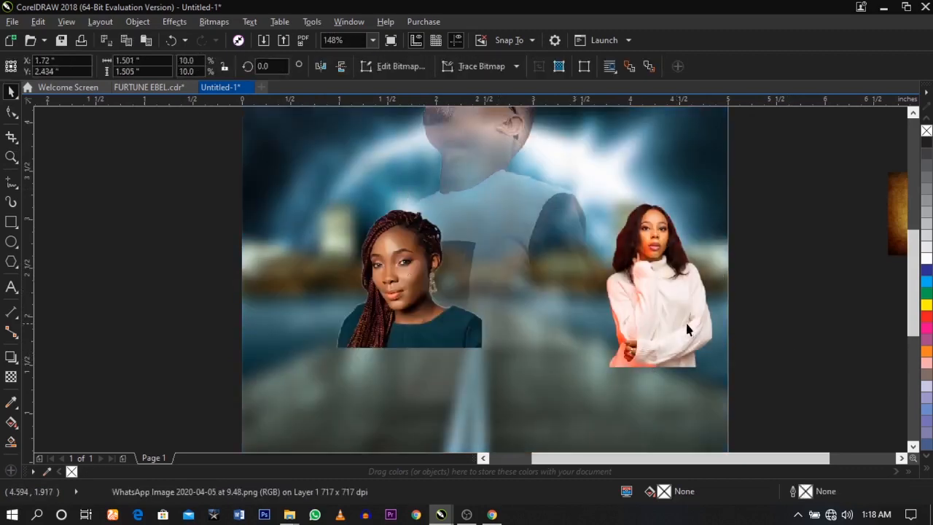
pyautogui.moveTo(685, 320); pyautogui.dragTo(554, 326)
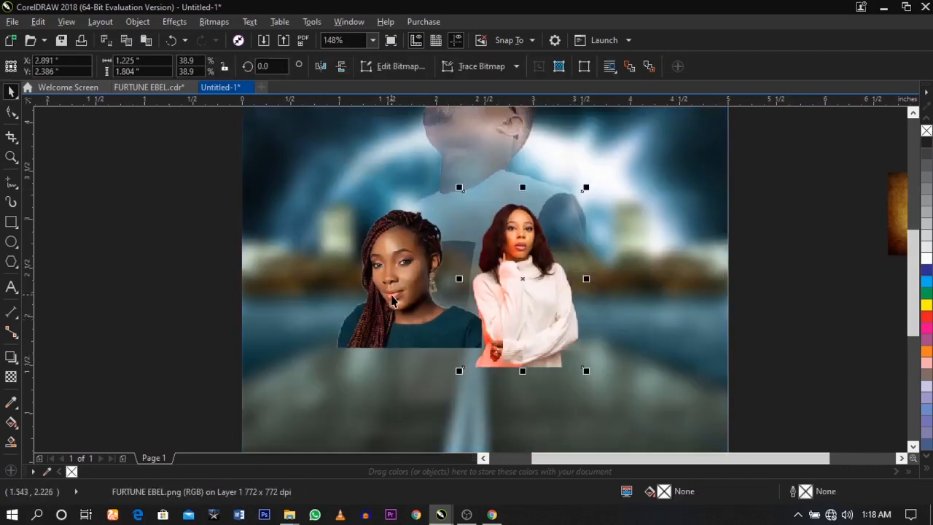
# - Enlarge the braided-hair woman's portrait to about 1.78 × 1.78 inches and reposition it to the left of the woman in white
pyautogui.click(391, 295)
pyautogui.moveTo(486, 353); pyautogui.dragTo(534, 382)
pyautogui.moveTo(435, 312); pyautogui.dragTo(428, 297)
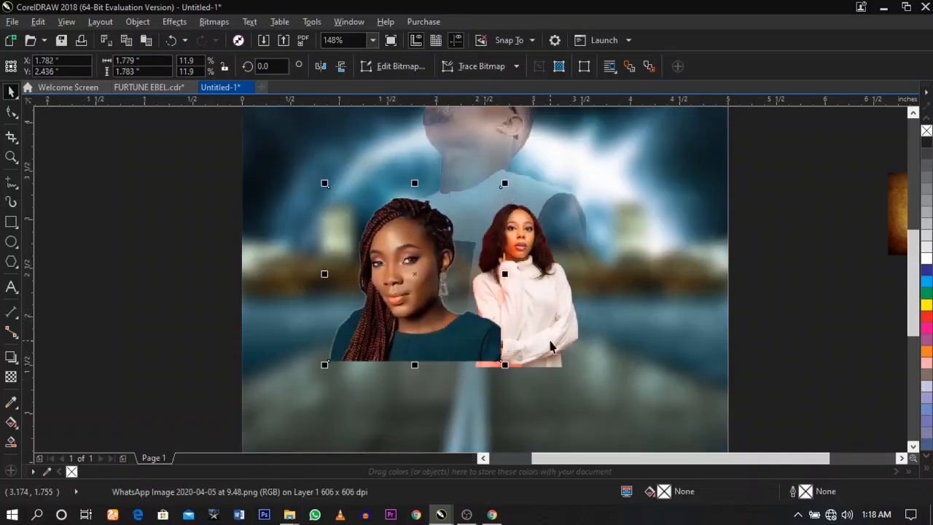
# - Enlarge the portrait of the woman in white to about 2.08 × 3.07 inches and align her head with the braided-hair woman's
pyautogui.click(550, 347)
pyautogui.moveTo(585, 371); pyautogui.dragTo(621, 432)
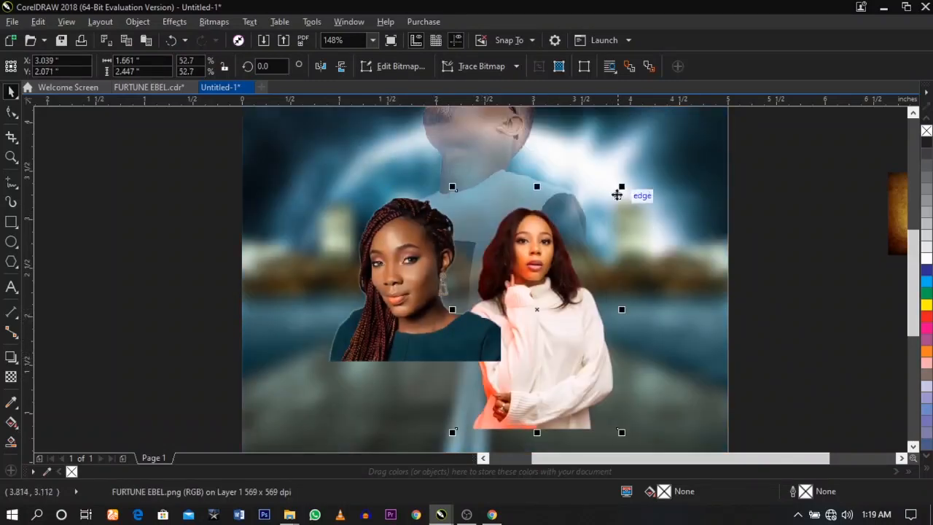
pyautogui.moveTo(621, 187); pyautogui.dragTo(654, 156)
pyautogui.moveTo(591, 254)
pyautogui.mouseDown()
pyautogui.moveTo(599, 258)
pyautogui.moveTo(594, 270)
pyautogui.mouseUp()
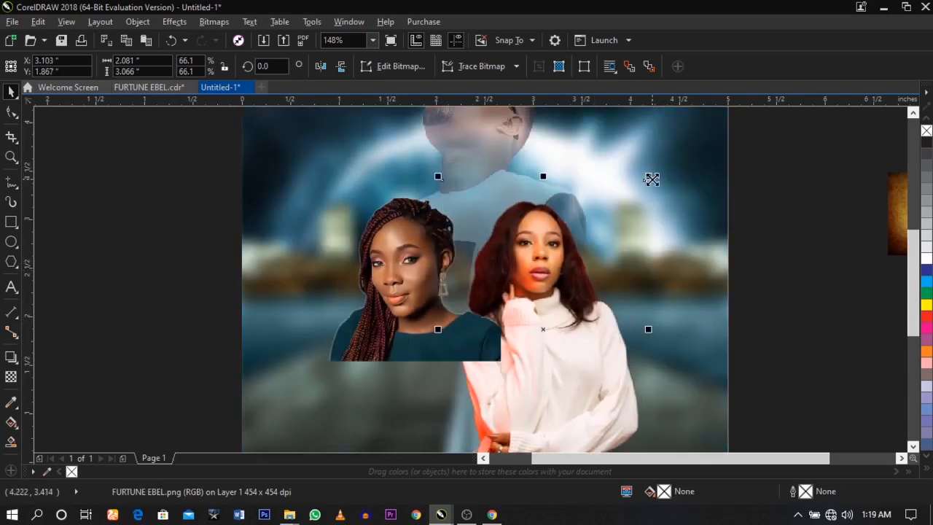
pyautogui.moveTo(564, 274); pyautogui.dragTo(564, 273)
# - Examine the placement, overlap and cut-out edges of the two women's portraits on the cover
pyautogui.click(722, 309)
pyautogui.scroll(-1, 628, 269)
pyautogui.click(378, 196)
pyautogui.press('z')
pyautogui.moveTo(378, 196); pyautogui.dragTo(770, 364)
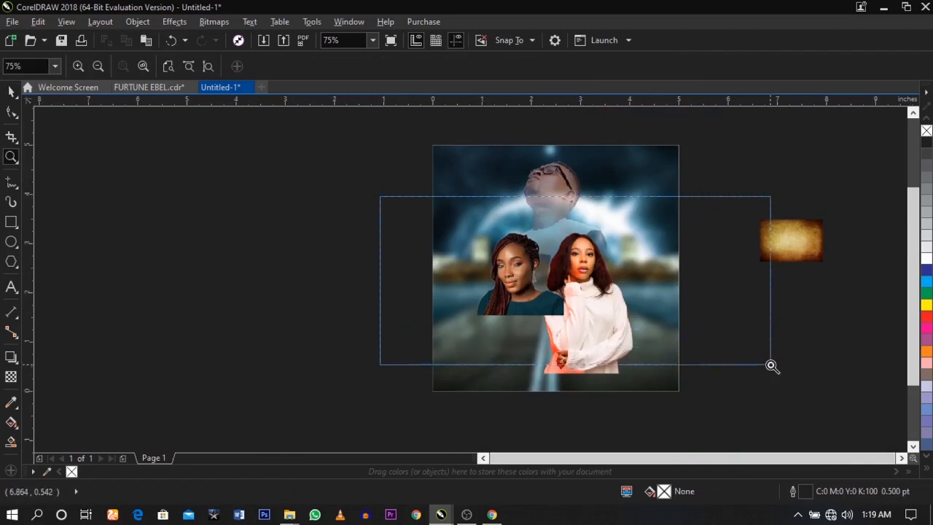
pyautogui.press('space')
pyautogui.click(550, 284)
pyautogui.press('Escape')
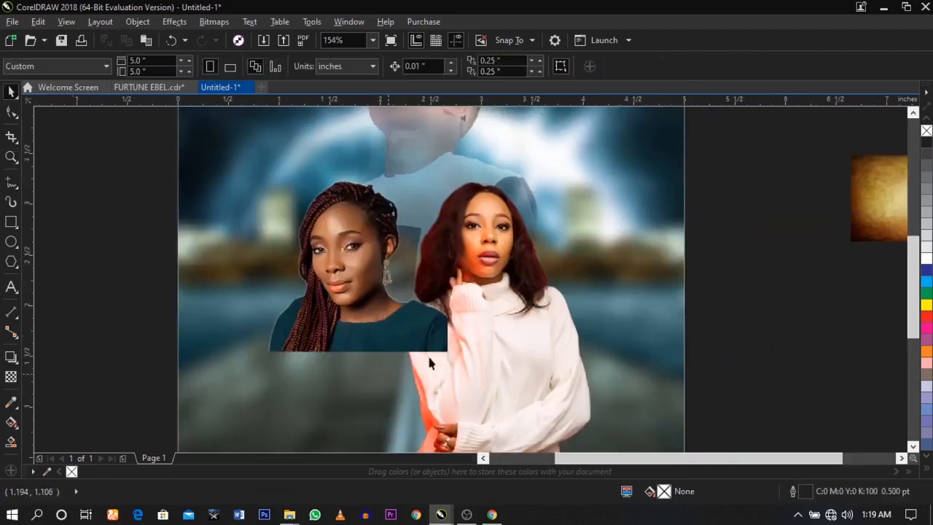
pyautogui.scroll(-1, 452, 355)
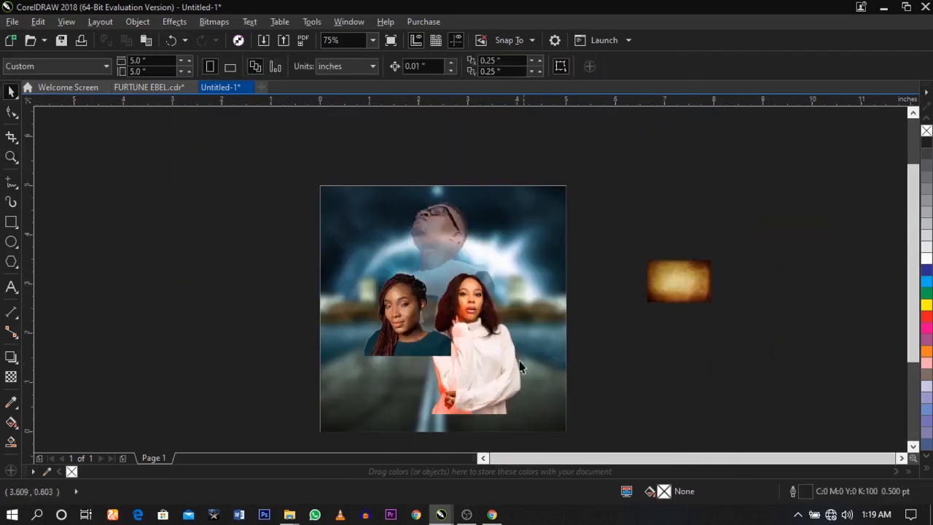
pyautogui.scroll(2, 378, 355)
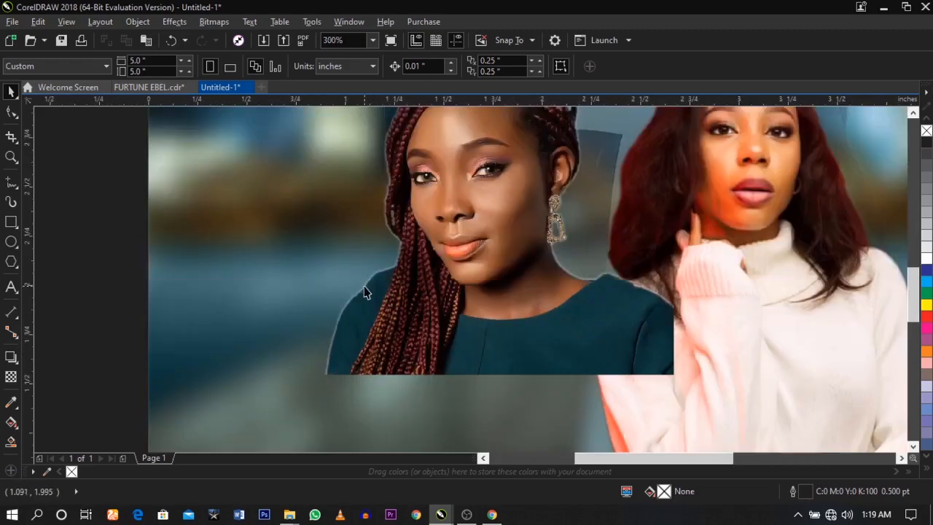
pyautogui.scroll(-2, 365, 292)
pyautogui.scroll(2, 420, 309)
# - Shift the braided-hair woman slightly right and give her a linear -90° gradient transparency fading from the chin to the chest
pyautogui.moveTo(354, 291); pyautogui.dragTo(373, 292)
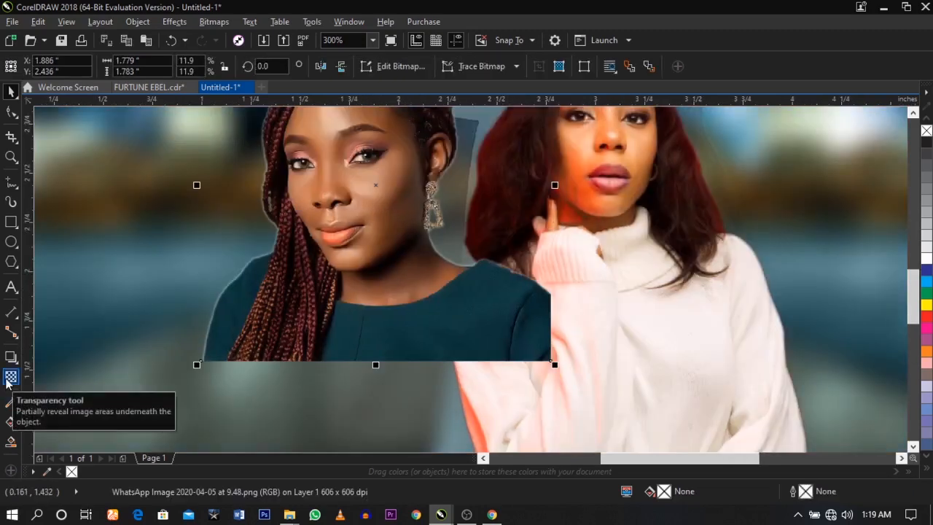
pyautogui.click(11, 379)
pyautogui.moveTo(375, 299); pyautogui.dragTo(375, 361)
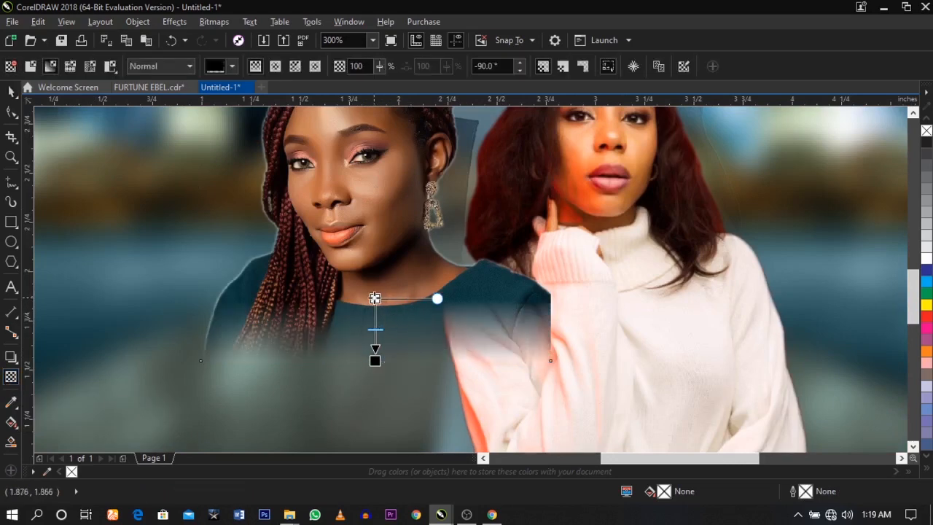
pyautogui.moveTo(375, 299); pyautogui.dragTo(375, 251)
pyautogui.moveTo(375, 361); pyautogui.dragTo(375, 338)
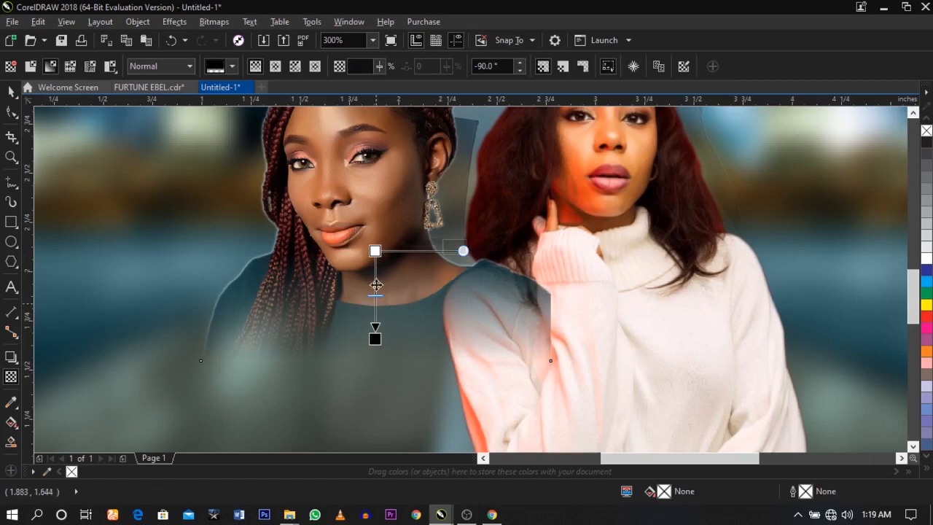
pyautogui.moveTo(375, 251); pyautogui.dragTo(374, 240)
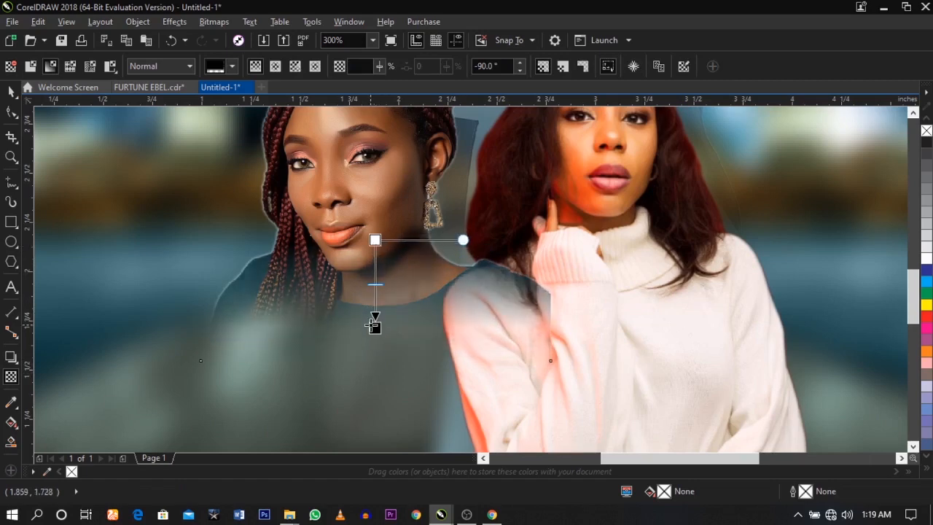
pyautogui.moveTo(371, 326); pyautogui.dragTo(372, 328)
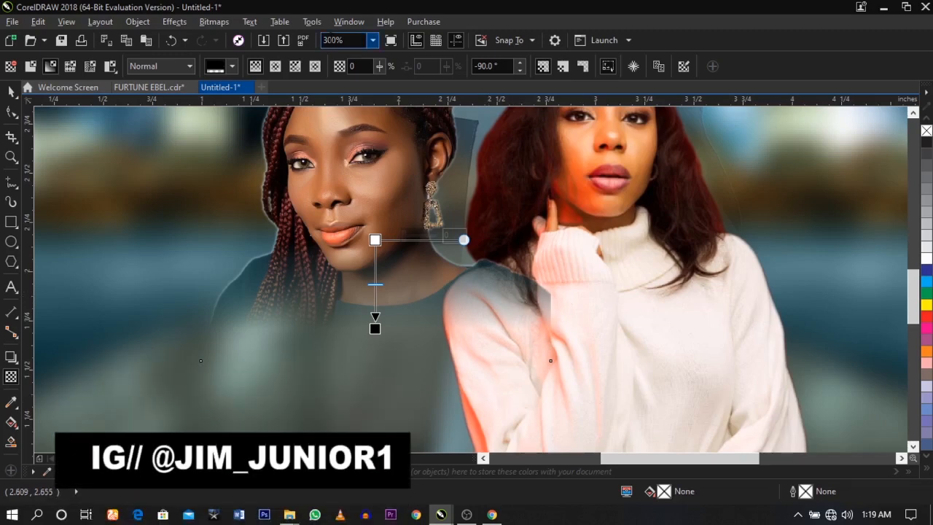
# - Convert the faded braided-hair portrait to a 300 dpi RGB Color (24-bit) bitmap with anti-aliasing and a transparent background
pyautogui.click(213, 22)
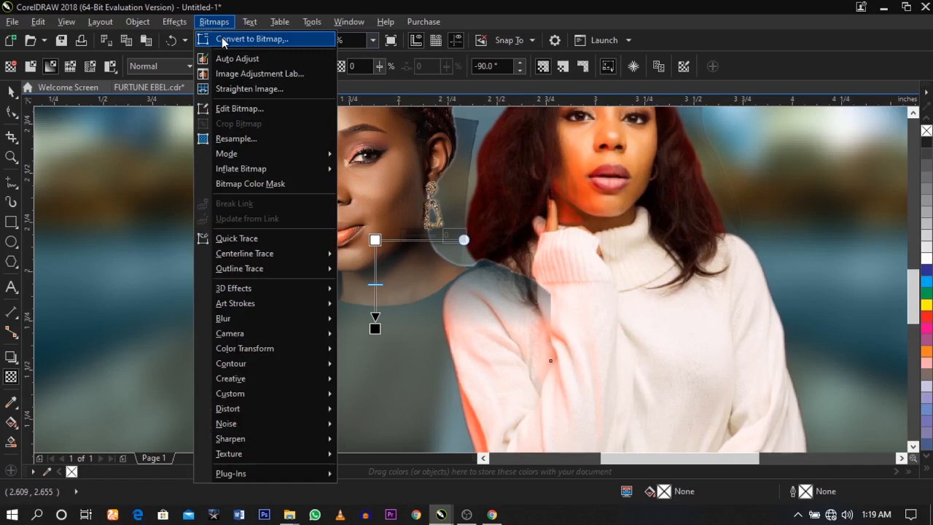
pyautogui.click(221, 37)
pyautogui.click(452, 220)
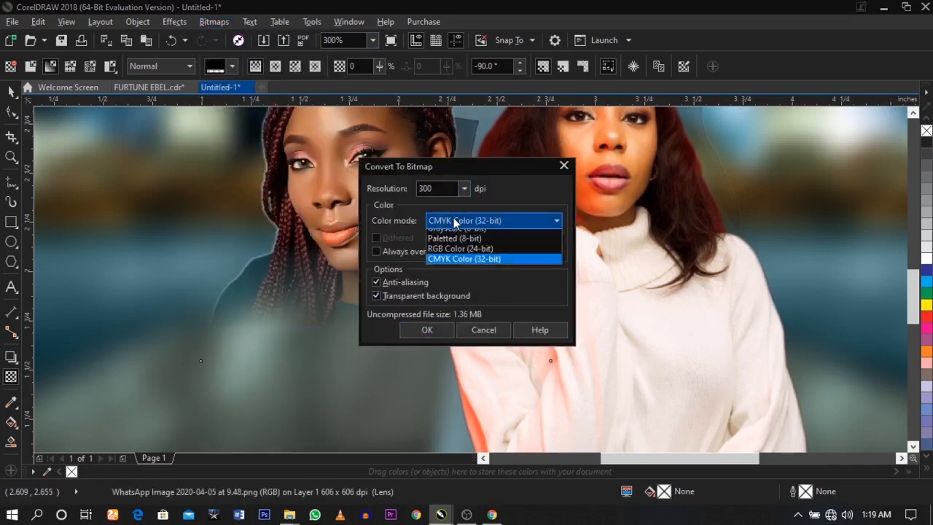
pyautogui.click(438, 276)
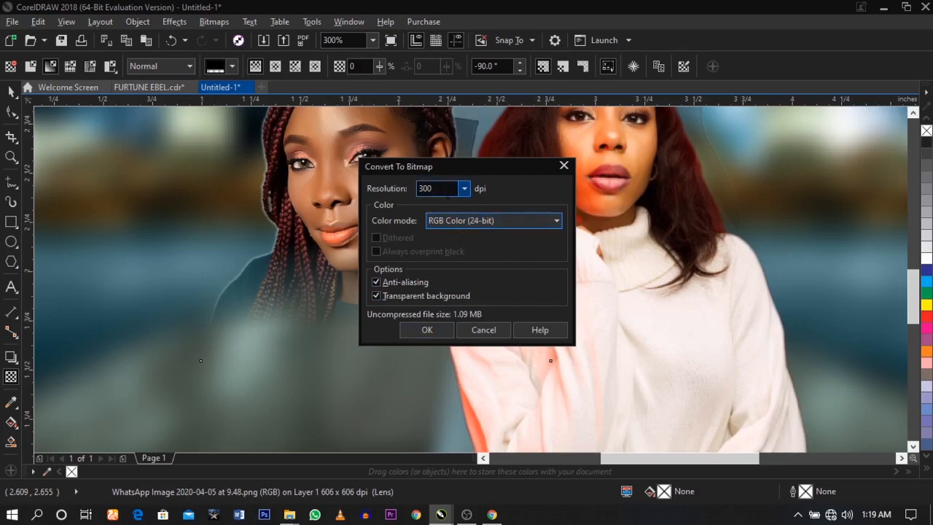
pyautogui.doubleClick(443, 188)
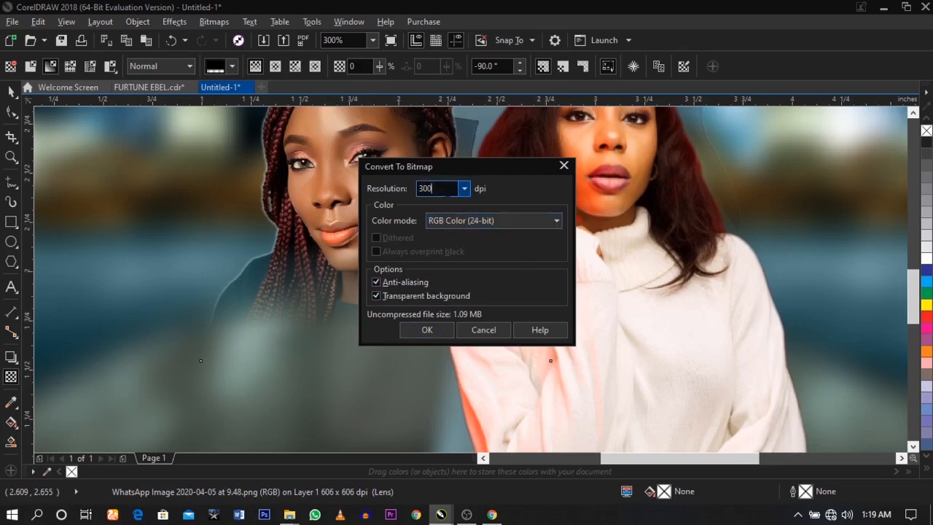
pyautogui.click(427, 330)
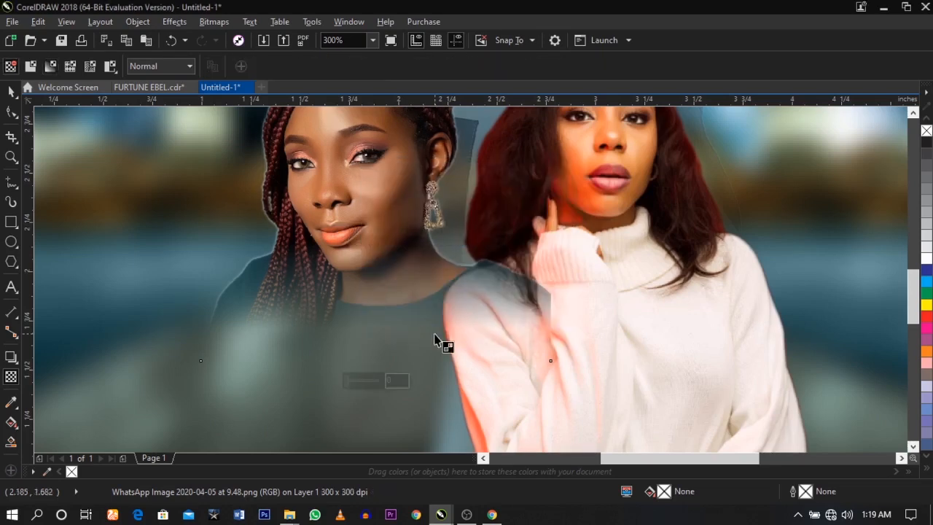
# - Add a linear gradient transparency of about -17.9° to the braided-hair portrait, fading from her neck across the shoulder overlapping the other woman
pyautogui.moveTo(430, 291); pyautogui.dragTo(405, 268)
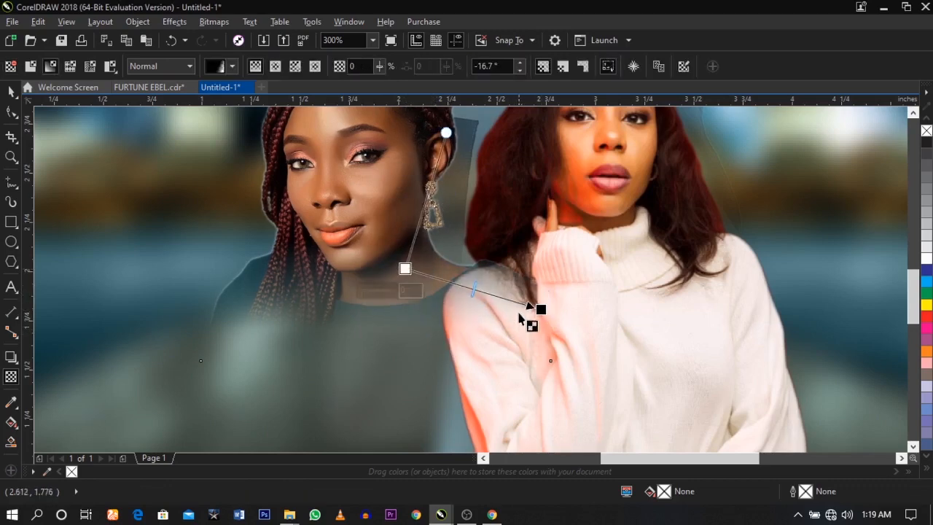
pyautogui.moveTo(541, 310); pyautogui.dragTo(521, 304)
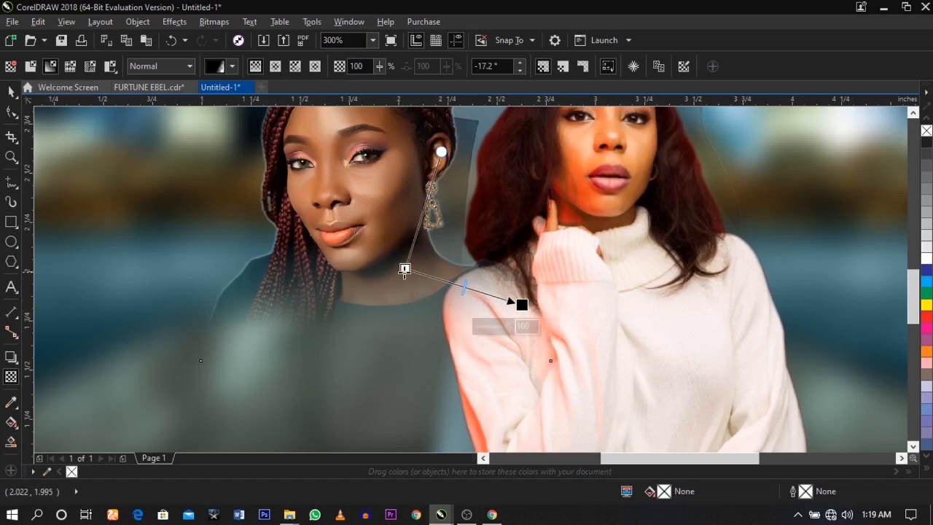
pyautogui.moveTo(403, 271); pyautogui.dragTo(392, 262)
pyautogui.moveTo(513, 299); pyautogui.dragTo(508, 300)
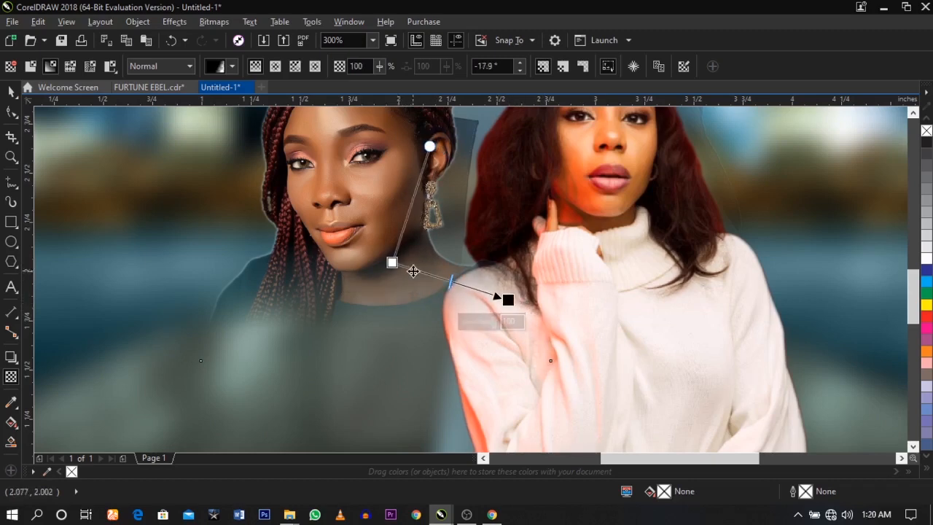
pyautogui.press('space')
# - Add a linear -90° gradient transparency to the woman in white, fading from her mouth down to her upper chest
pyautogui.scroll(-1, 478, 265)
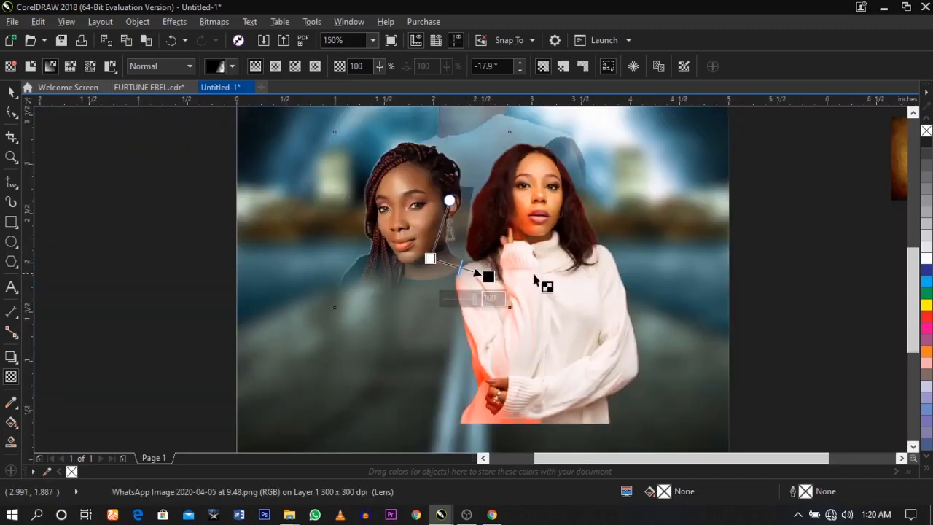
pyautogui.click(551, 306)
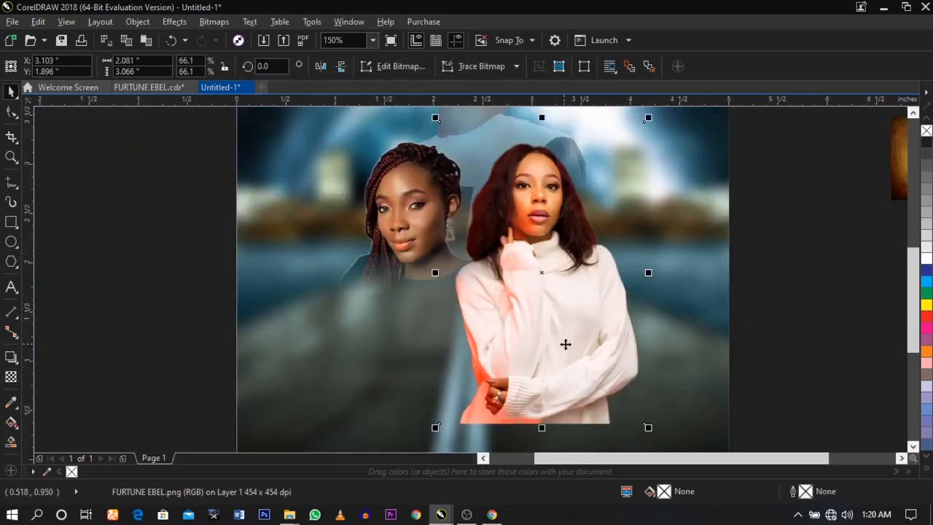
pyautogui.click(11, 376)
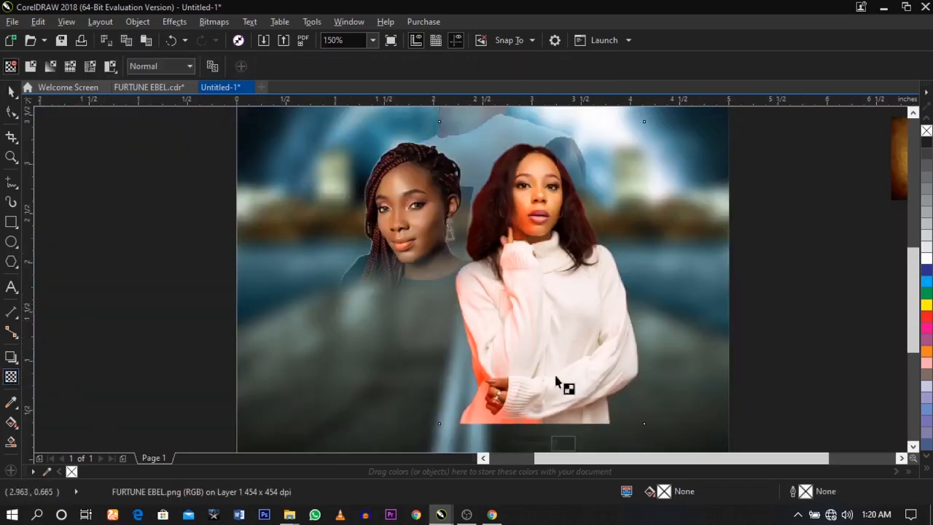
pyautogui.moveTo(541, 273)
pyautogui.mouseDown()
pyautogui.moveTo(541, 355)
pyautogui.moveTo(541, 241)
pyautogui.mouseUp()
pyautogui.moveTo(541, 356); pyautogui.dragTo(542, 312)
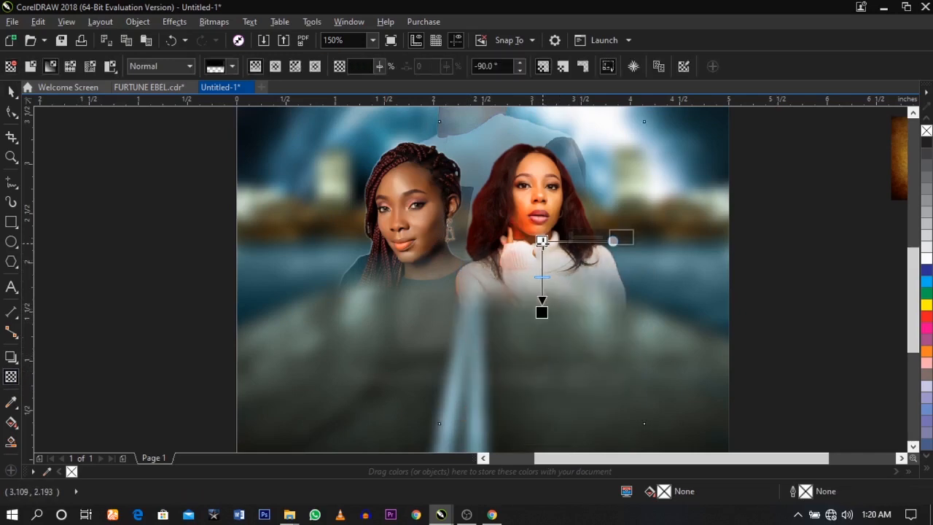
pyautogui.moveTo(541, 241); pyautogui.dragTo(542, 214)
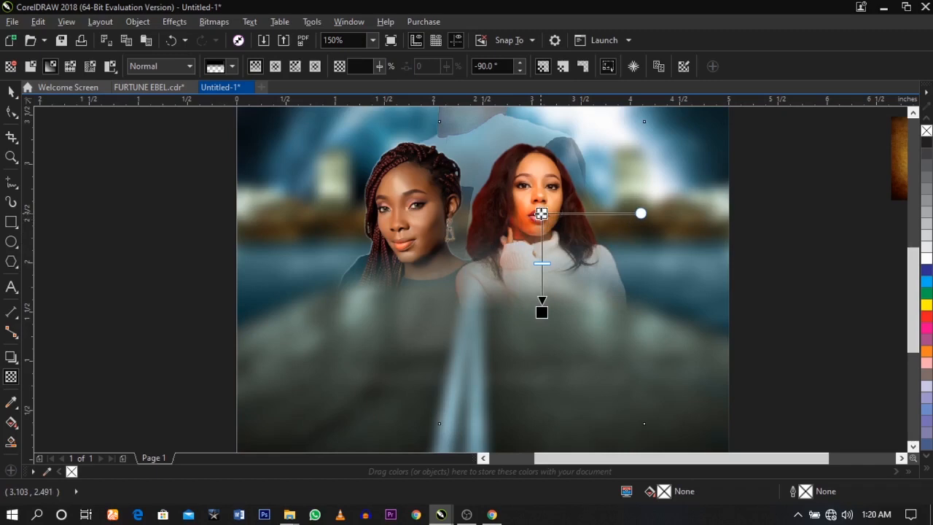
pyautogui.moveTo(542, 312); pyautogui.dragTo(542, 305)
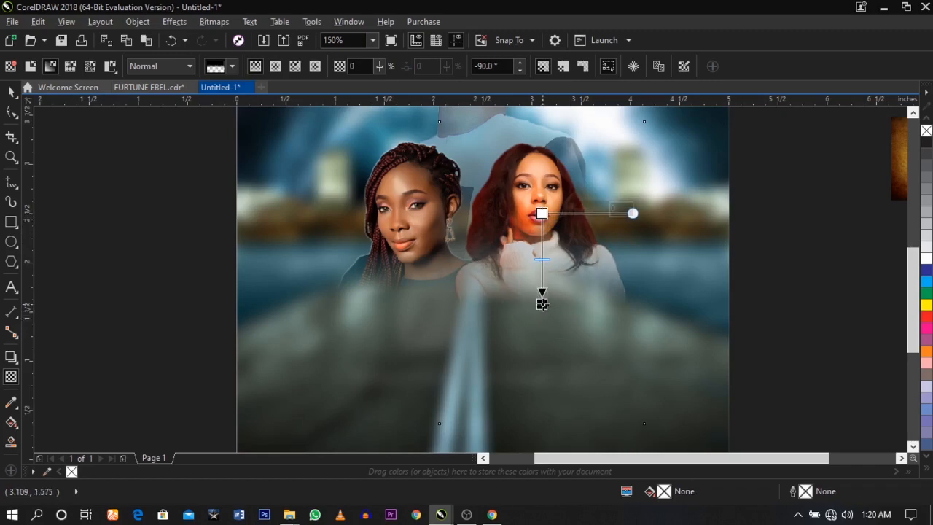
# - Nudge the braided-hair woman closer to the woman in white and enlarge both portraits together to about 3.19 × 3.21 inches
pyautogui.press('space')
pyautogui.click(401, 222)
pyautogui.moveTo(402, 222); pyautogui.dragTo(405, 222)
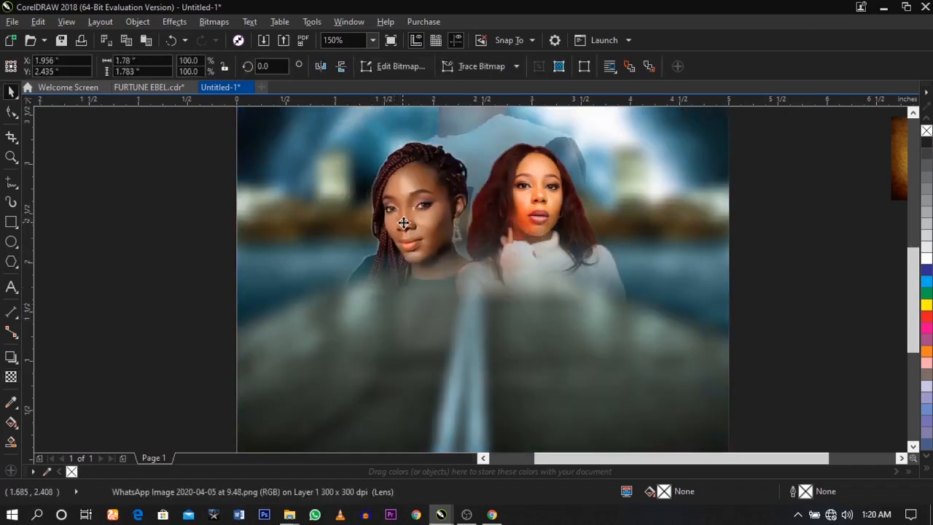
pyautogui.keyDown('shift'); pyautogui.click(531, 264); pyautogui.keyUp('shift')
pyautogui.scroll(-1, 532, 264)
pyautogui.scroll(-2, 531, 264)
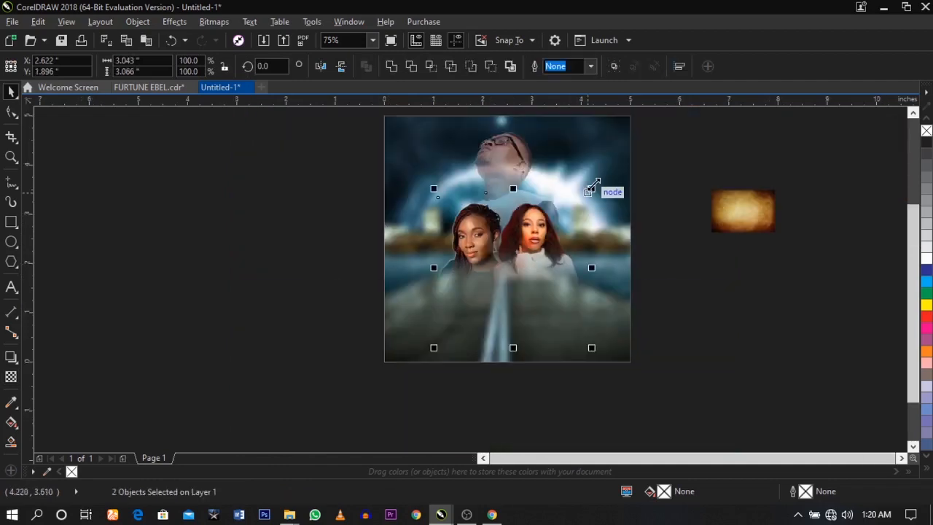
pyautogui.moveTo(591, 187); pyautogui.dragTo(598, 180)
pyautogui.scroll(3, 534, 210)
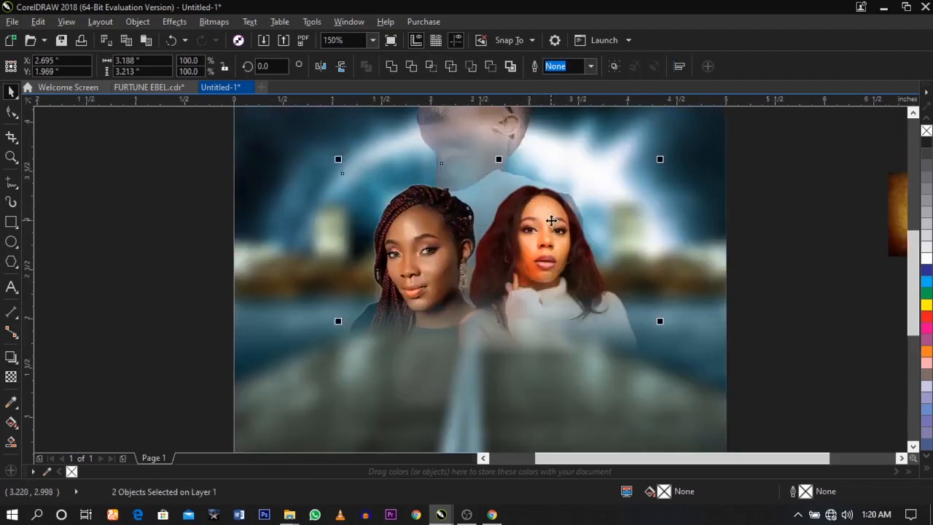
# - Group the two women's portraits, enlarge the group to about 3.45 × 3.48 inches and shift it slightly left
pyautogui.hotkey('ctrl', 'g')
pyautogui.moveTo(659, 159); pyautogui.dragTo(671, 143)
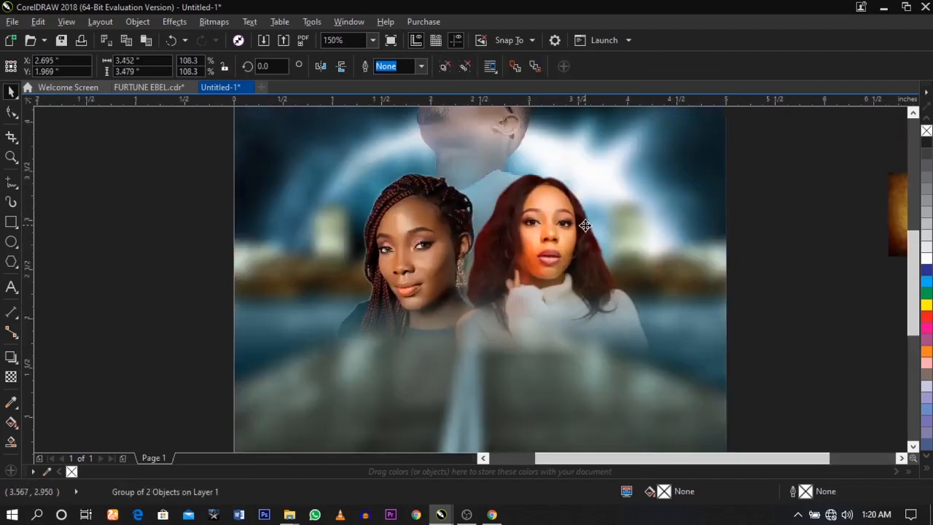
pyautogui.moveTo(586, 226); pyautogui.dragTo(580, 227)
pyautogui.scroll(-2, 579, 227)
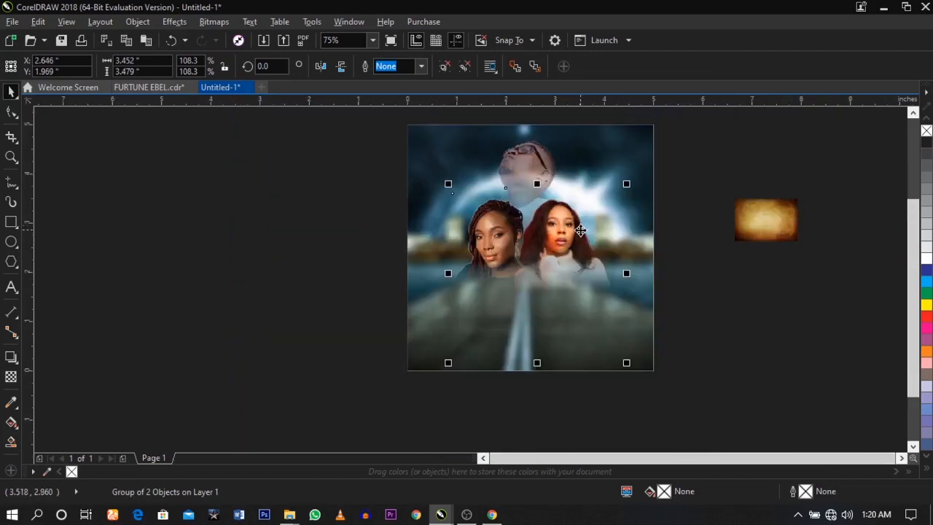
pyautogui.scroll(2, 580, 230)
# - PowerClip the grouped women's portraits inside the 5 × 5 inch background rectangle
pyautogui.rightClick(580, 211)
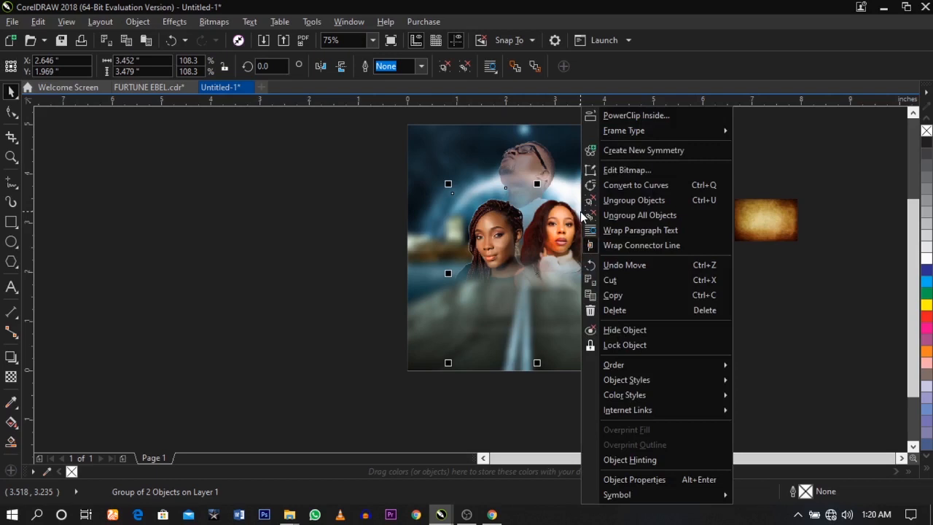
pyautogui.click(609, 117)
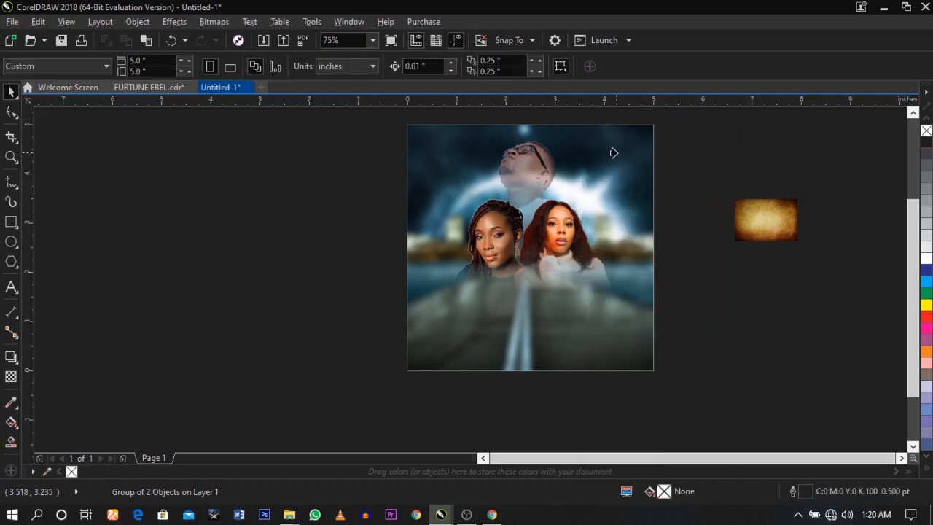
pyautogui.click(613, 153)
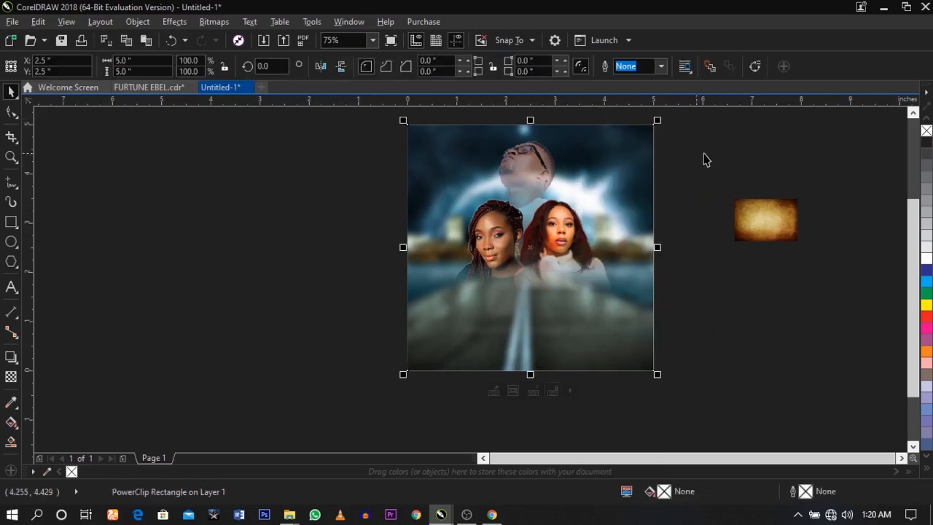
pyautogui.click(704, 159)
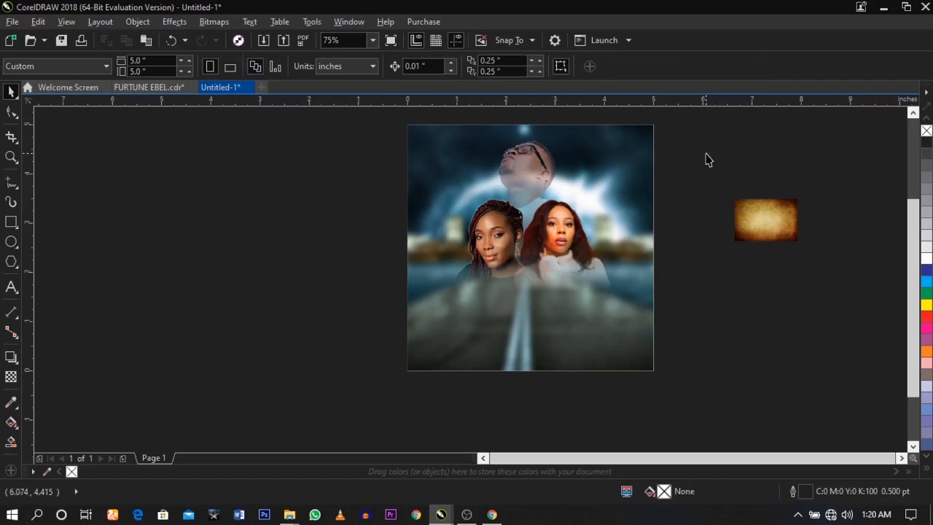
# - Open the cover's PowerClip contents and move the women's group to about X 2.51, Y 1.90 inches
pyautogui.scroll(1, 707, 159)
pyautogui.press('F2')
pyautogui.moveTo(156, 201); pyautogui.dragTo(591, 384)
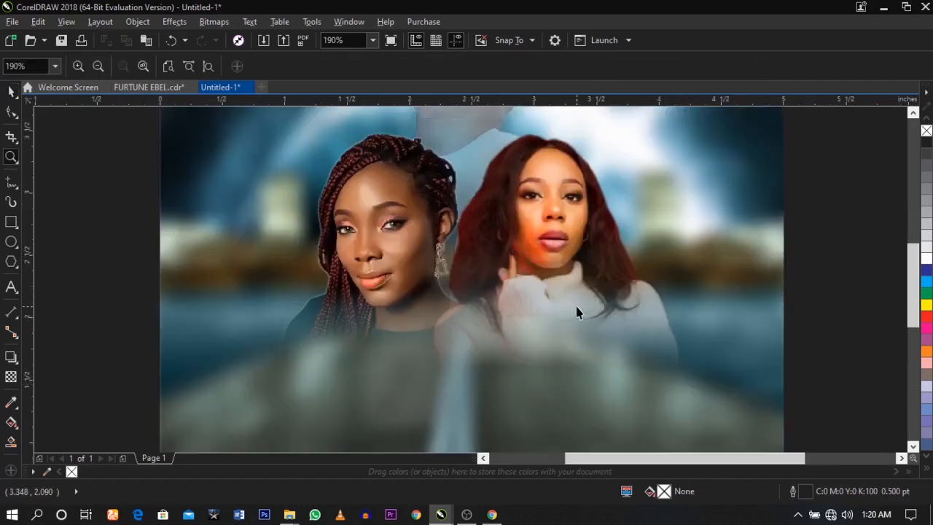
pyautogui.doubleClick(565, 306)
pyautogui.click(546, 243)
pyautogui.moveTo(547, 243); pyautogui.dragTo(537, 250)
pyautogui.scroll(-1, 545, 252)
pyautogui.scroll(-2, 532, 247)
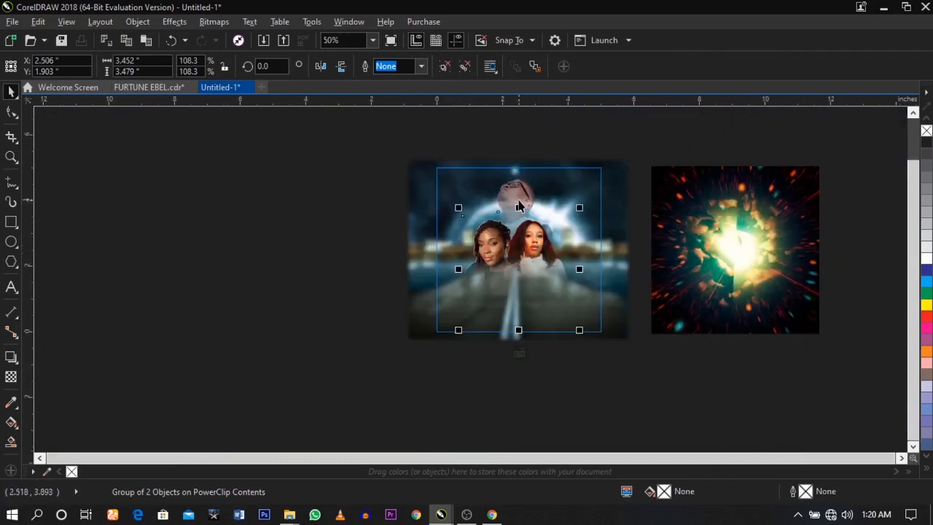
# - Enlarge the man's portrait and reposition it centrally behind and above the two women
pyautogui.click(517, 196)
pyautogui.moveTo(610, 159); pyautogui.dragTo(623, 140)
pyautogui.scroll(2, 548, 178)
pyautogui.moveTo(548, 177); pyautogui.dragTo(554, 209)
pyautogui.click(718, 131)
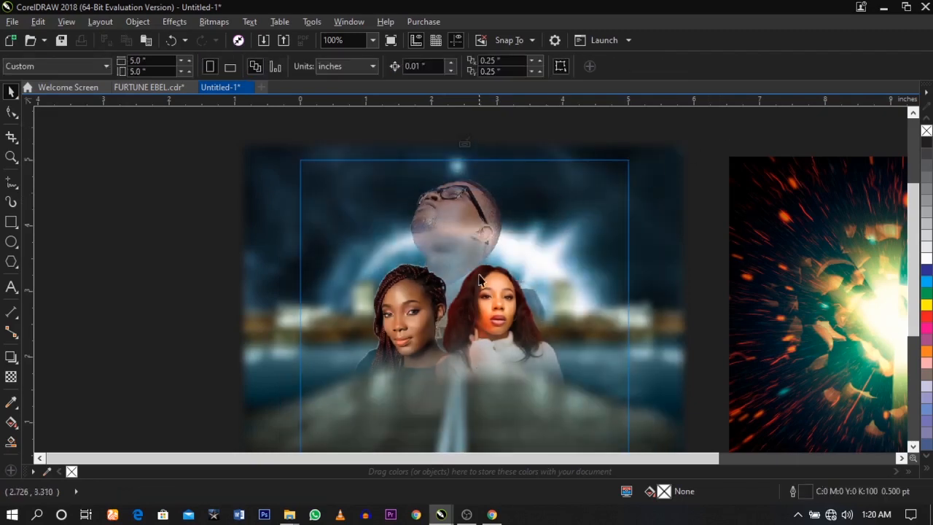
# - Lower the women's group to about Y 1.75 inches and finish editing the PowerClip
pyautogui.moveTo(478, 299); pyautogui.dragTo(478, 309)
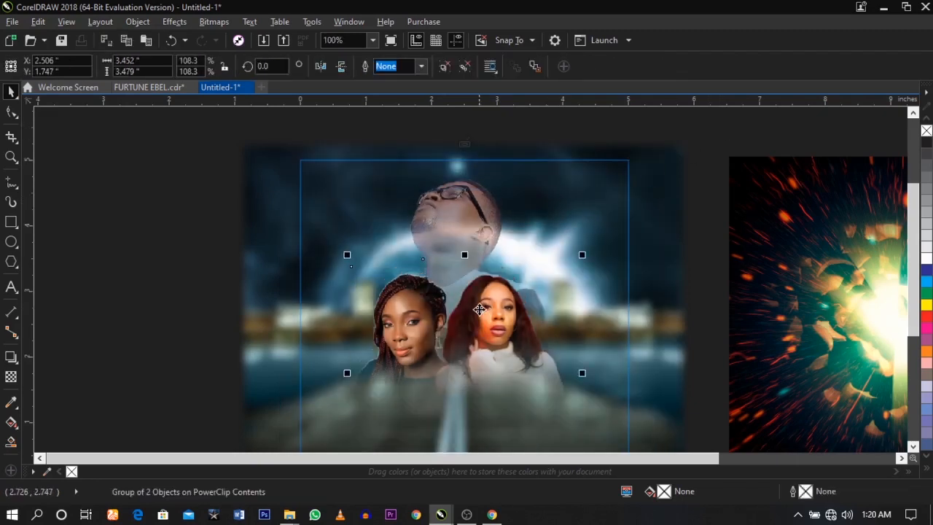
pyautogui.keyDown('ctrl'); pyautogui.click(716, 177); pyautogui.keyUp('ctrl')
pyautogui.scroll(-1, 604, 204)
pyautogui.press('z')
pyautogui.moveTo(406, 161); pyautogui.dragTo(685, 379)
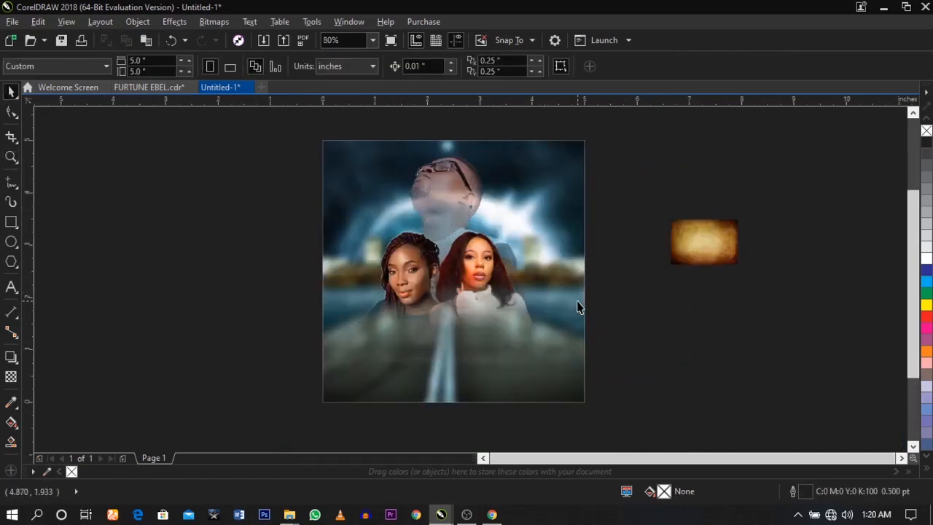
# - Reopen the cover's PowerClip contents and add a page-sized 5 × 5 inch rectangle over the artwork
pyautogui.click(500, 315)
pyautogui.keyDown('ctrl'); pyautogui.click(544, 316); pyautogui.keyUp('ctrl')
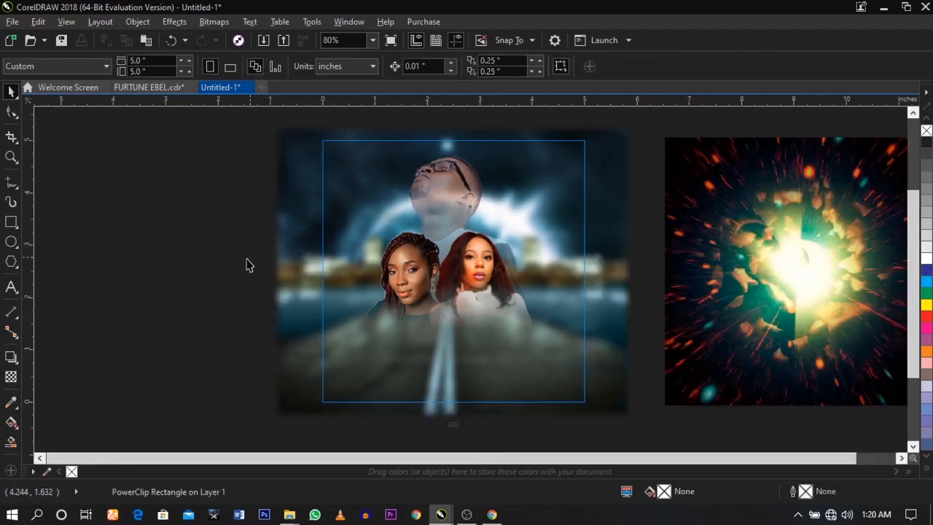
pyautogui.click(246, 265)
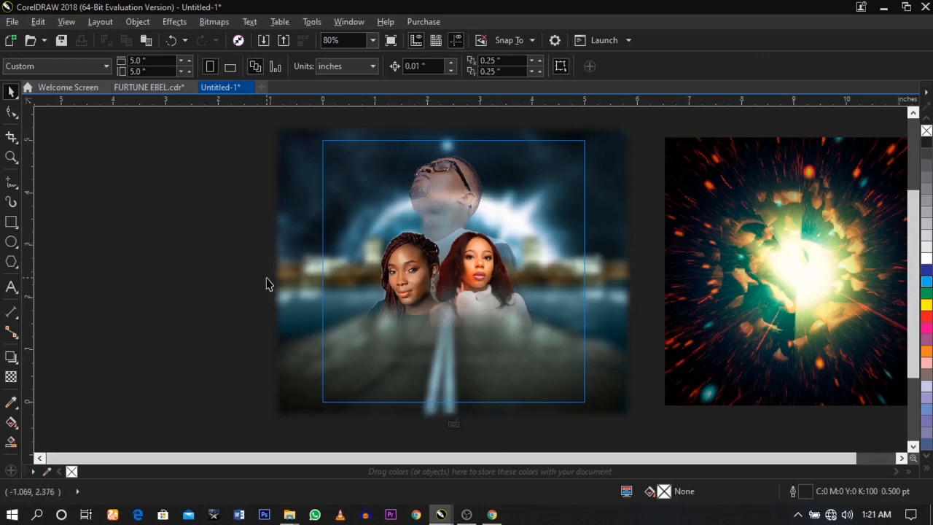
pyautogui.doubleClick(16, 228)
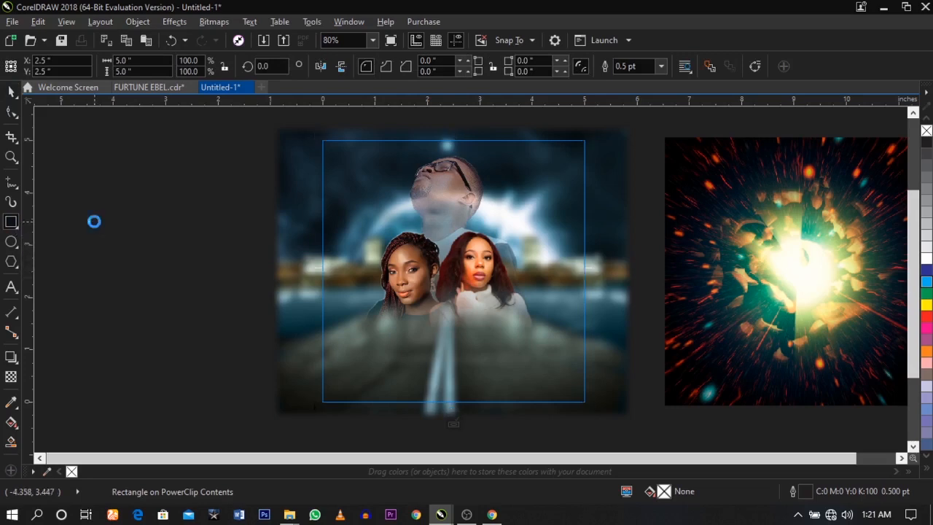
pyautogui.click(11, 92)
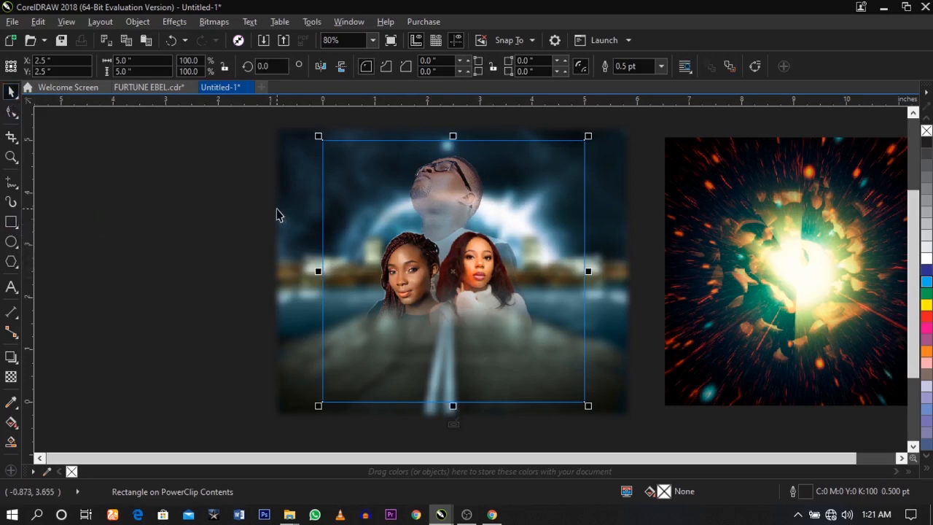
# - Sample the dark teal (#0D343D) from the blurred water and fill the page-sized rectangle with it
pyautogui.click(11, 401)
pyautogui.scroll(2, 266, 292)
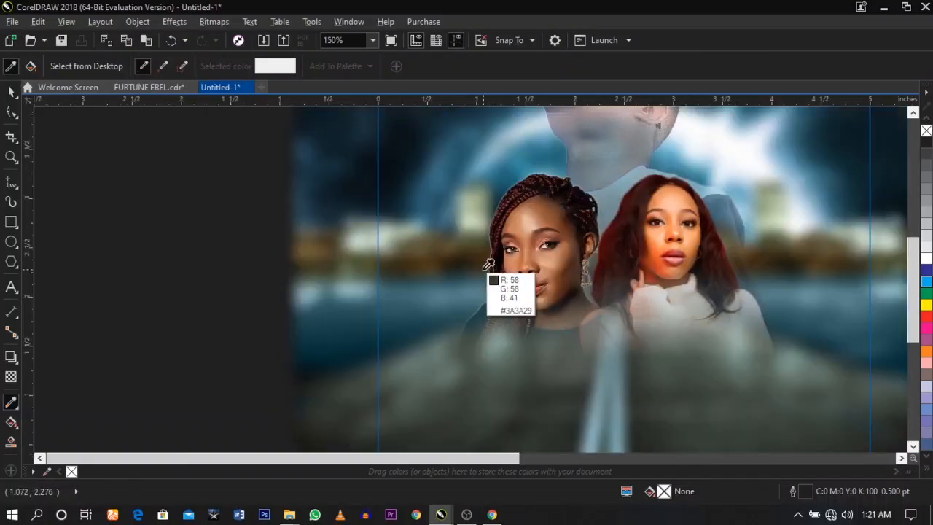
pyautogui.scroll(-2, 385, 313)
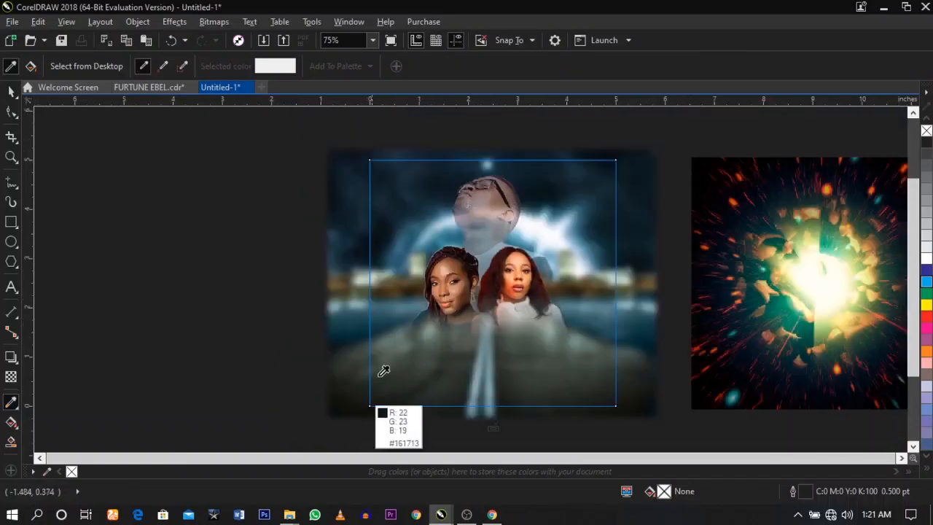
pyautogui.scroll(4, 379, 365)
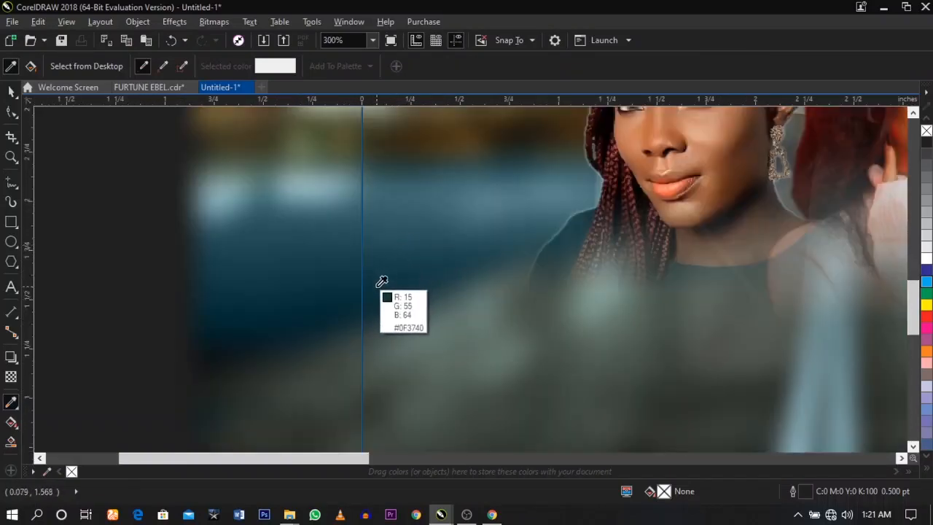
pyautogui.click(379, 282)
pyautogui.scroll(-2, 376, 277)
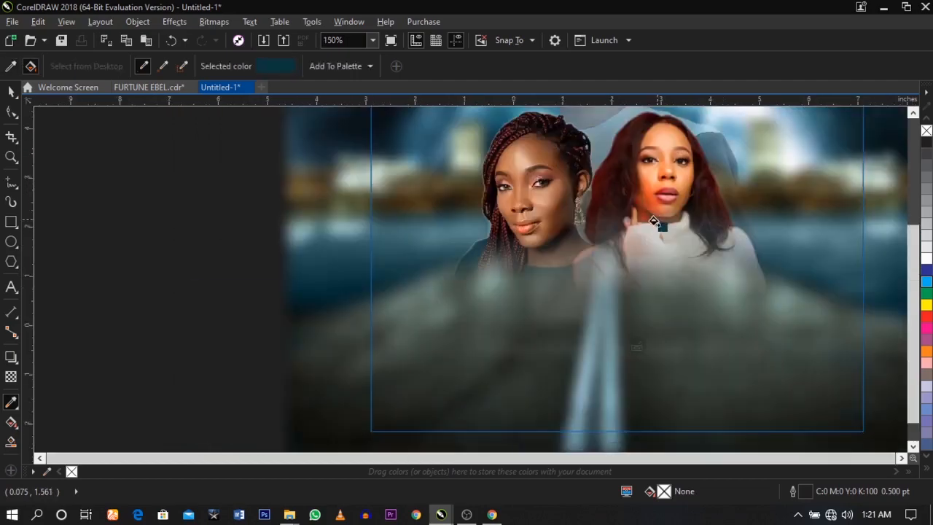
pyautogui.scroll(-2, 654, 222)
pyautogui.click(691, 183)
pyautogui.scroll(1, 696, 185)
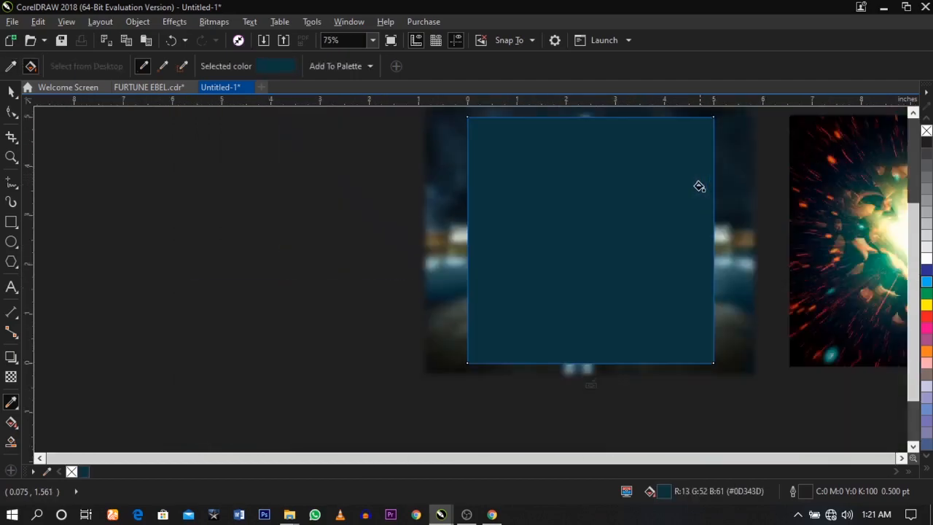
# - Add a 90° linear gradient transparency to the teal rectangle, running from its centre up to the man's face
pyautogui.press('space')
pyautogui.press('z')
pyautogui.moveTo(450, 115); pyautogui.dragTo(747, 371)
pyautogui.press('space')
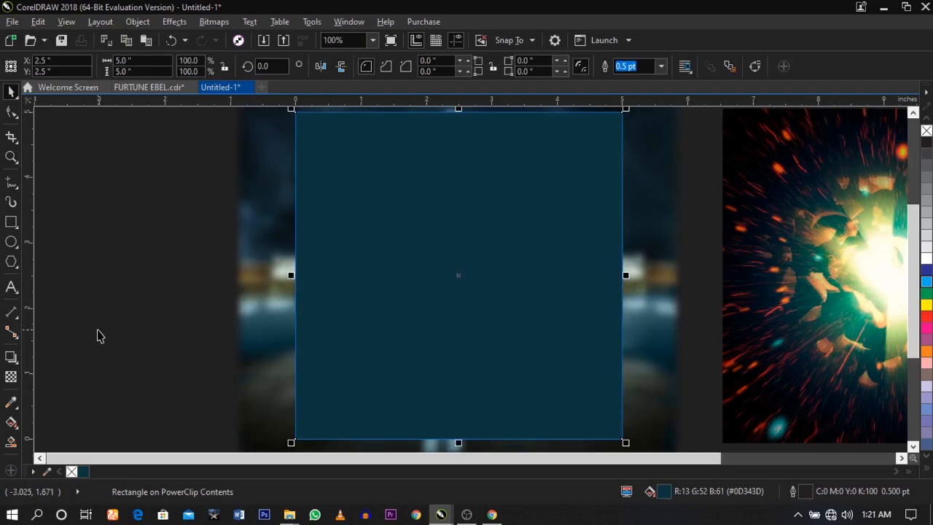
pyautogui.click(11, 378)
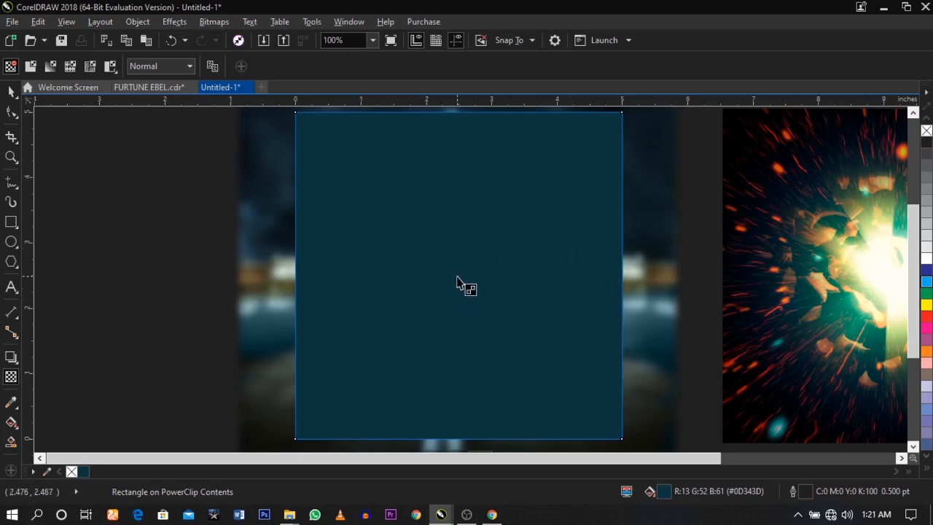
pyautogui.moveTo(458, 275); pyautogui.dragTo(454, 180)
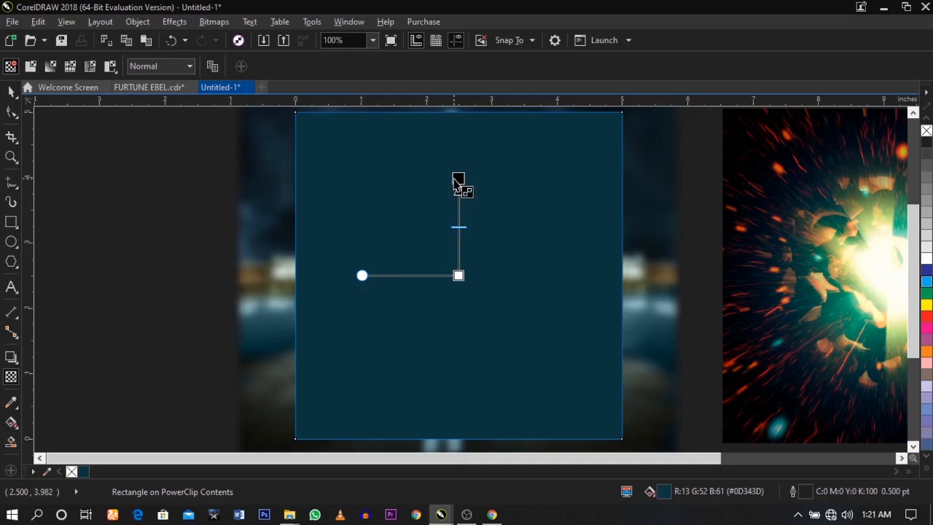
pyautogui.moveTo(455, 180); pyautogui.dragTo(456, 175)
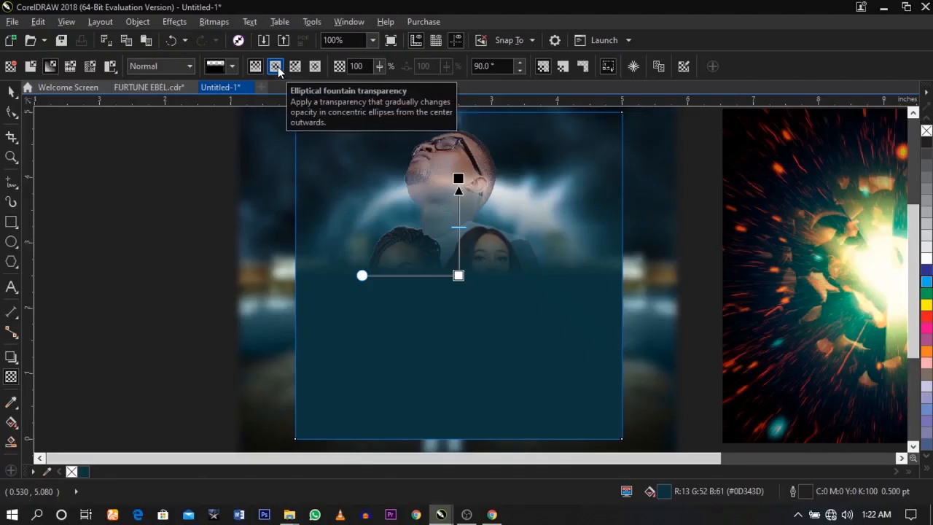
# - Change the teal rectangle's transparency to elliptical, centre it between the women's faces and widen it beyond the page edges
pyautogui.click(318, 128)
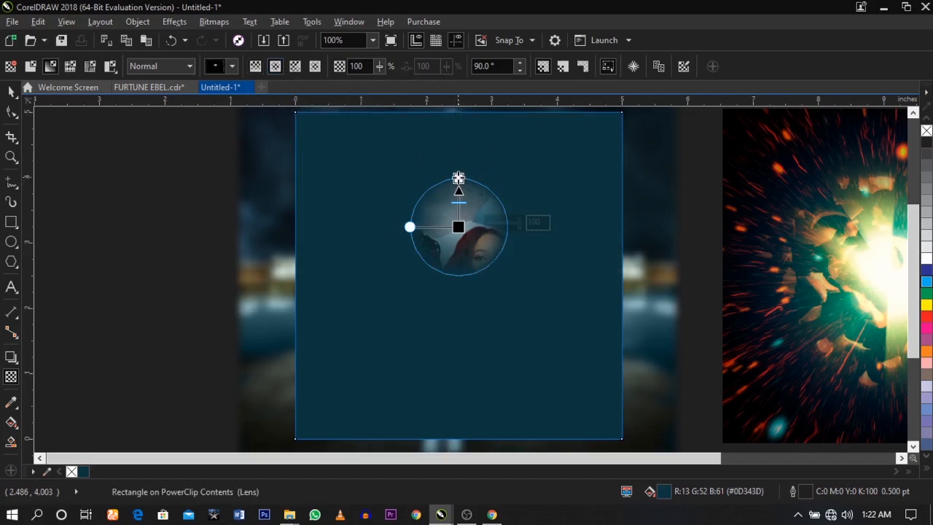
pyautogui.moveTo(457, 178); pyautogui.dragTo(459, 62)
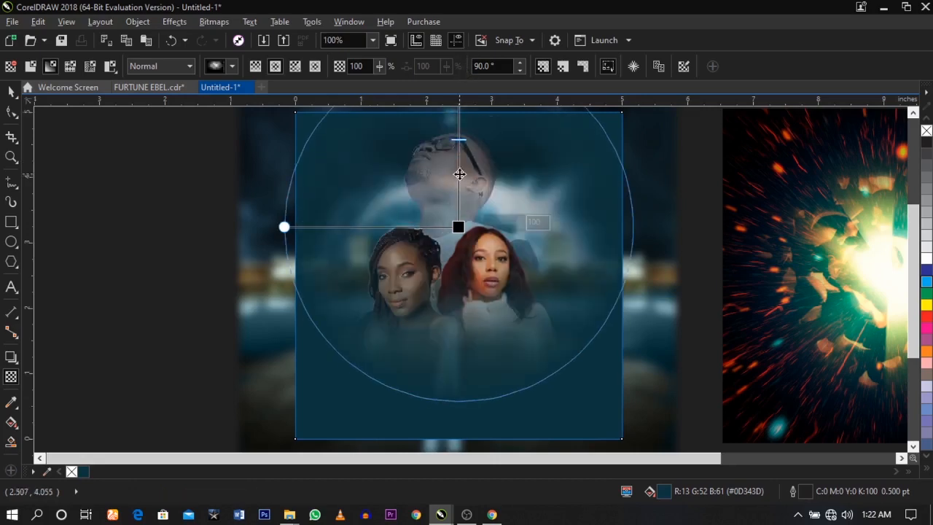
pyautogui.moveTo(458, 227); pyautogui.dragTo(459, 262)
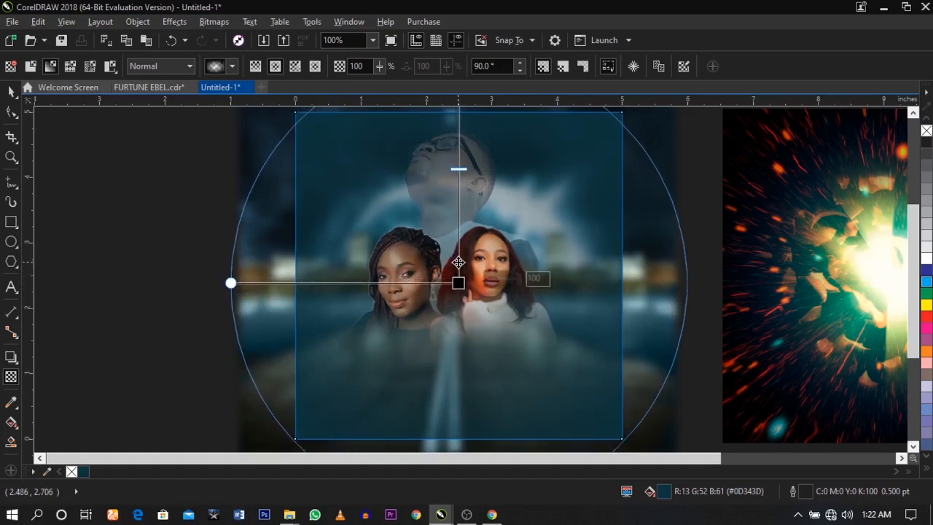
pyautogui.click(158, 281)
pyautogui.press('space')
# - Move the explosion image behind the portraits at about X 2.43, Y 2.52 inches and enlarge it to about 5.45 × 5.45 inches
pyautogui.scroll(-1, 456, 274)
pyautogui.click(557, 370)
pyautogui.scroll(1, 558, 368)
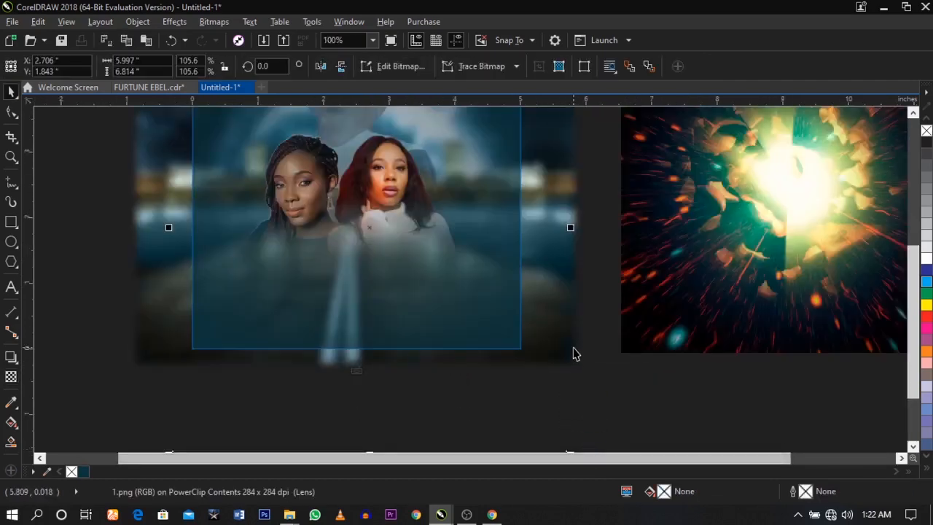
pyautogui.scroll(-1, 575, 354)
pyautogui.scroll(1, 545, 265)
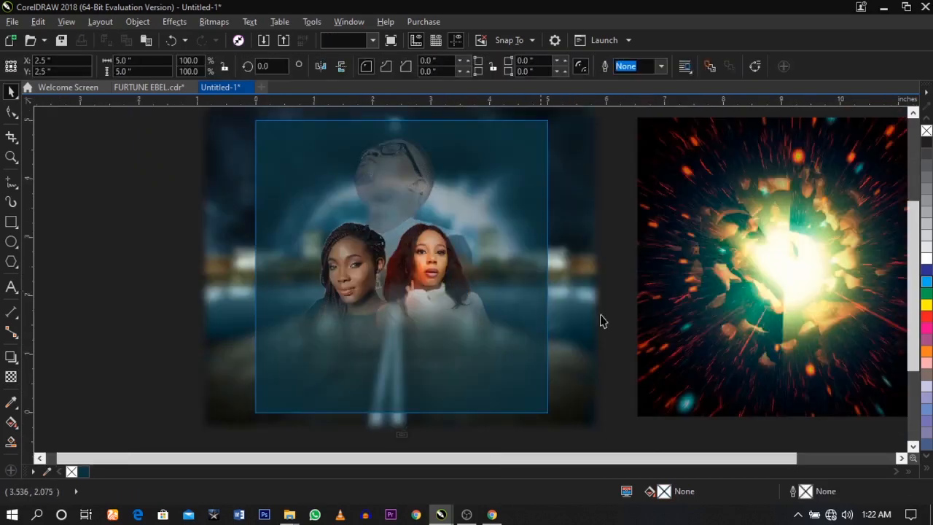
pyautogui.click(710, 323)
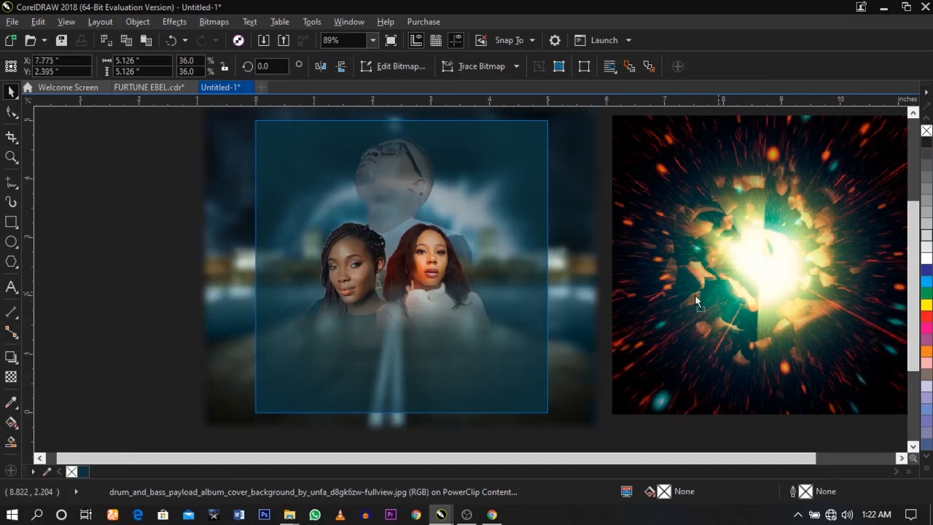
pyautogui.moveTo(694, 295); pyautogui.dragTo(711, 305)
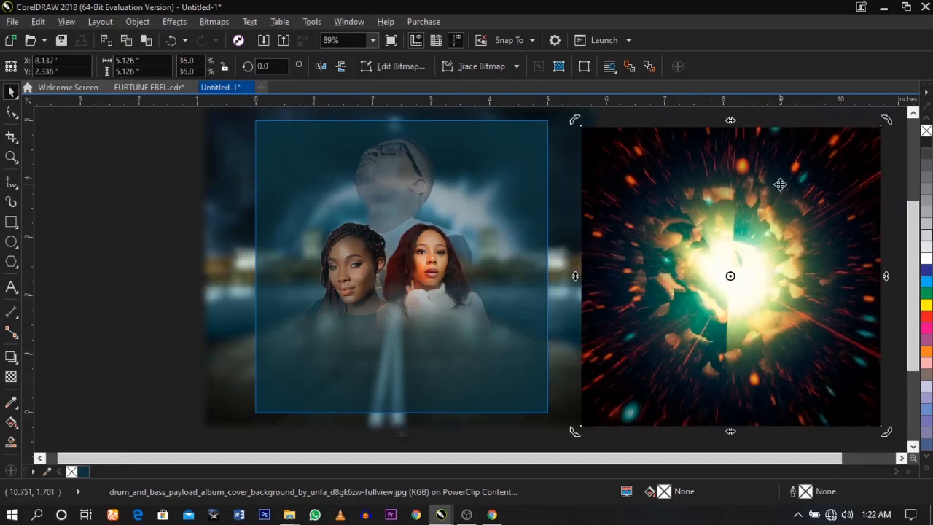
pyautogui.click(763, 317)
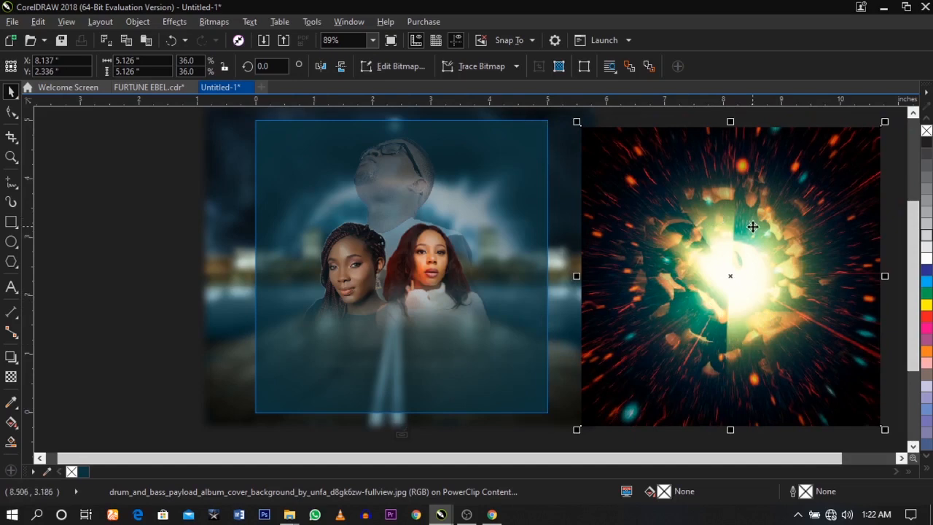
pyautogui.moveTo(752, 225); pyautogui.dragTo(426, 215)
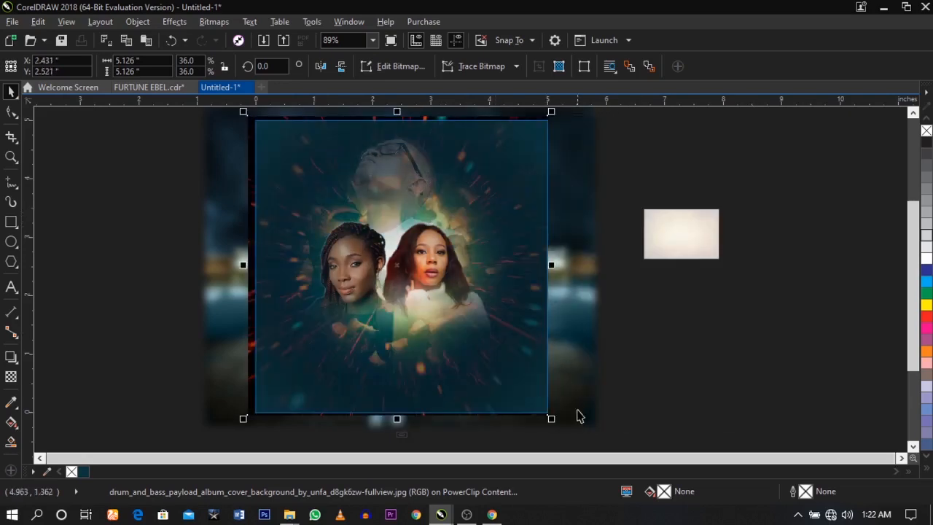
pyautogui.moveTo(552, 418); pyautogui.dragTo(564, 428)
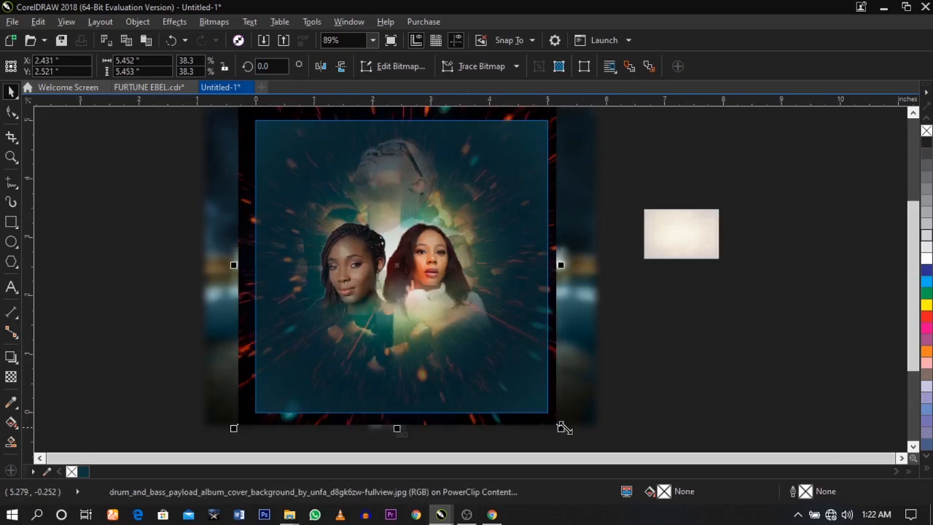
# - Set the explosion image's transparency merge mode to Screen and apply a uniform transparency to fade the sparks
pyautogui.click(11, 376)
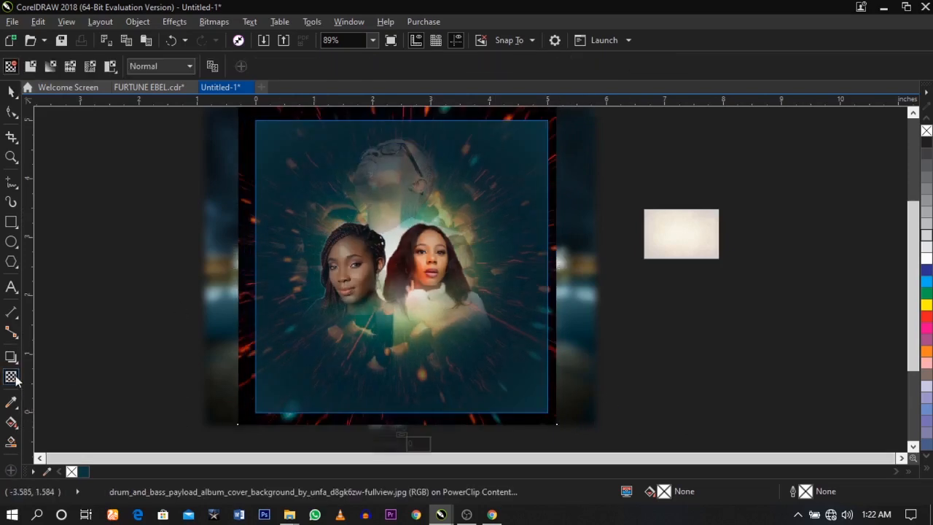
pyautogui.click(161, 64)
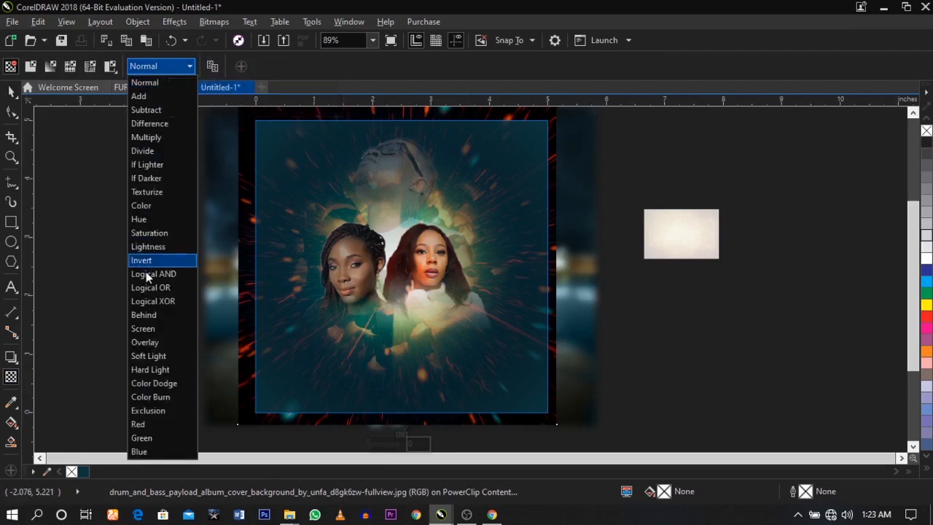
pyautogui.click(161, 328)
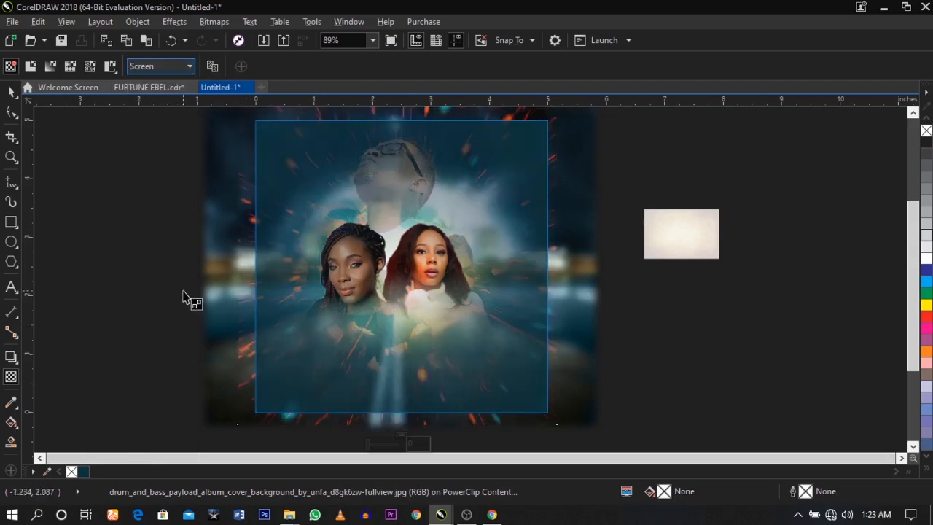
pyautogui.scroll(1, 431, 303)
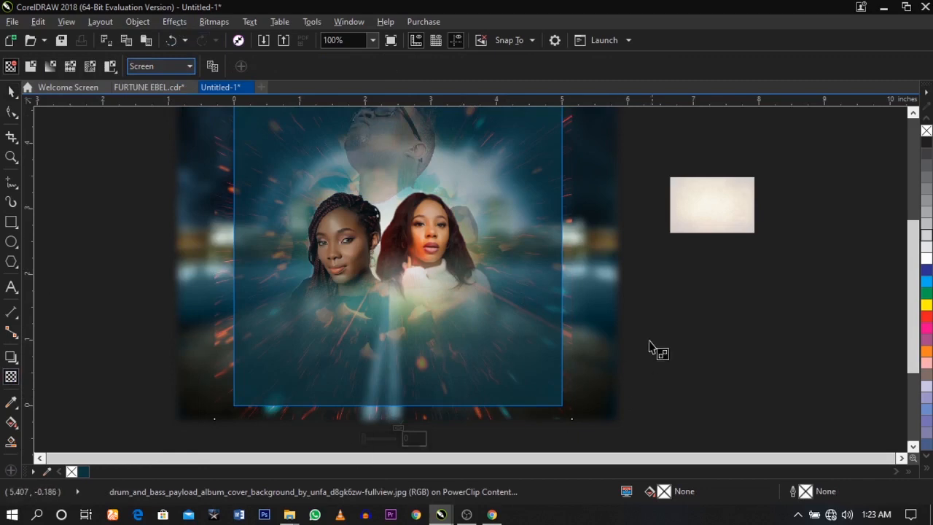
pyautogui.click(413, 438)
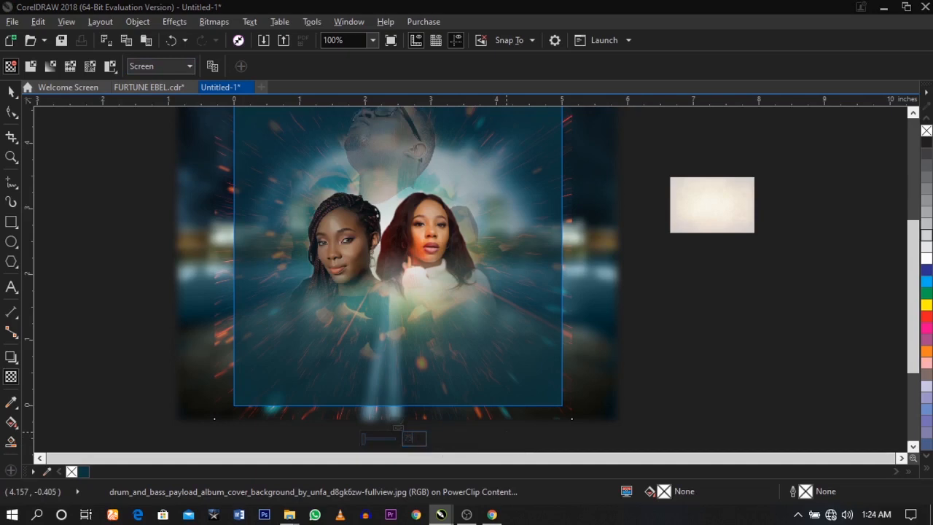
pyautogui.press('Return')
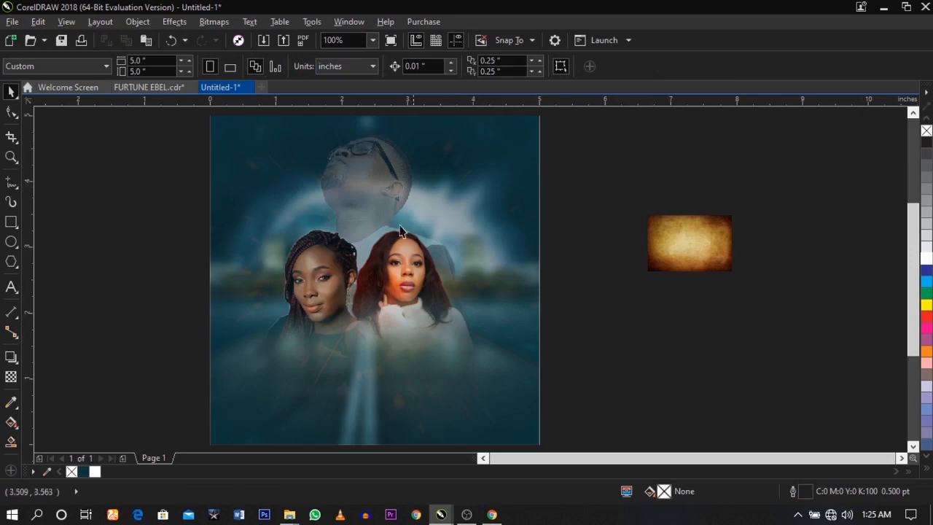
# - Add the artistic text "Kingdom Realm" beside the man's head
pyautogui.click(12, 287)
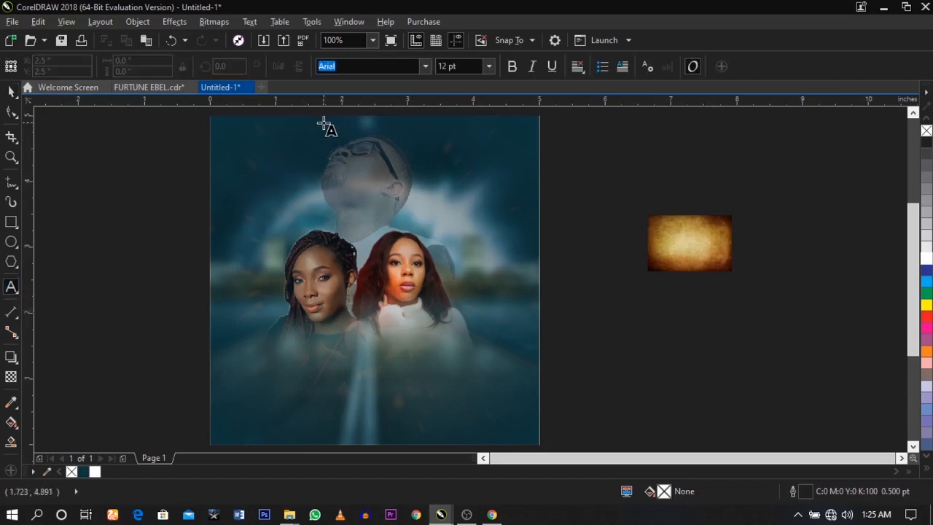
pyautogui.scroll(2, 423, 133)
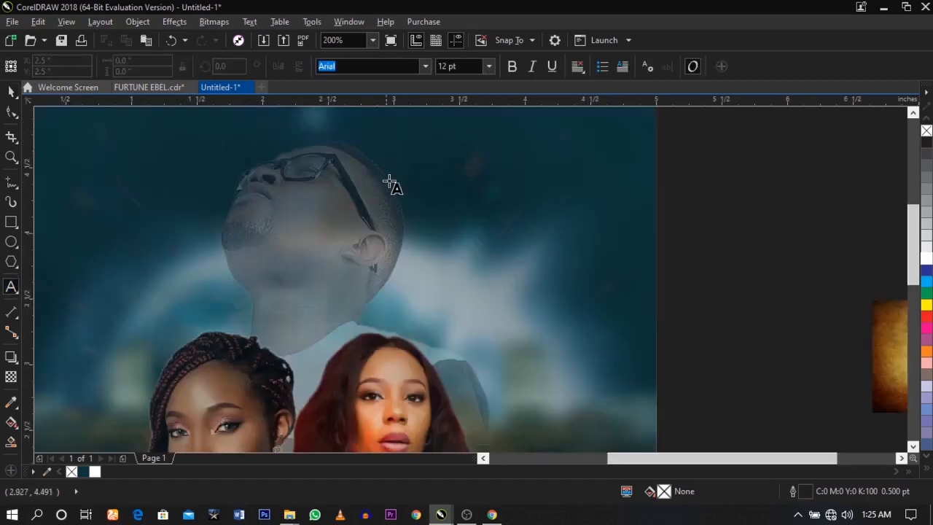
pyautogui.click(440, 219)
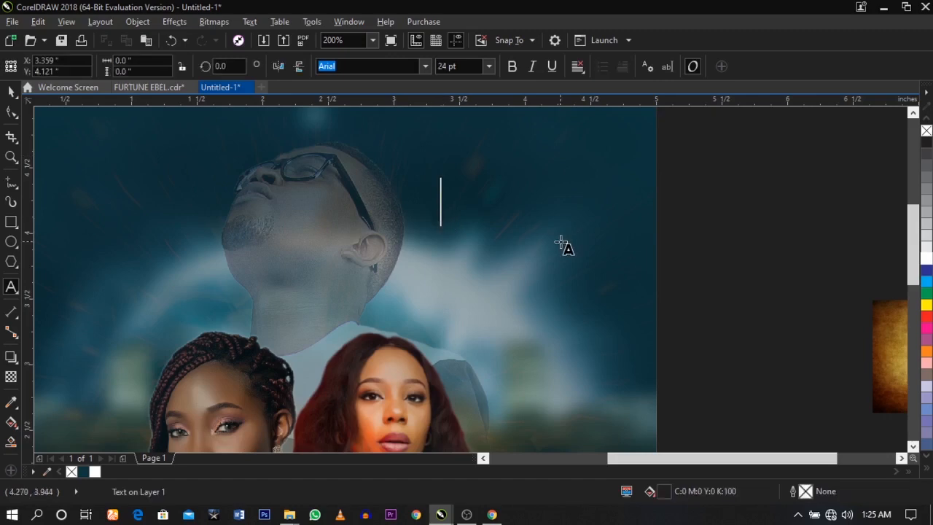
pyautogui.write('Kim')
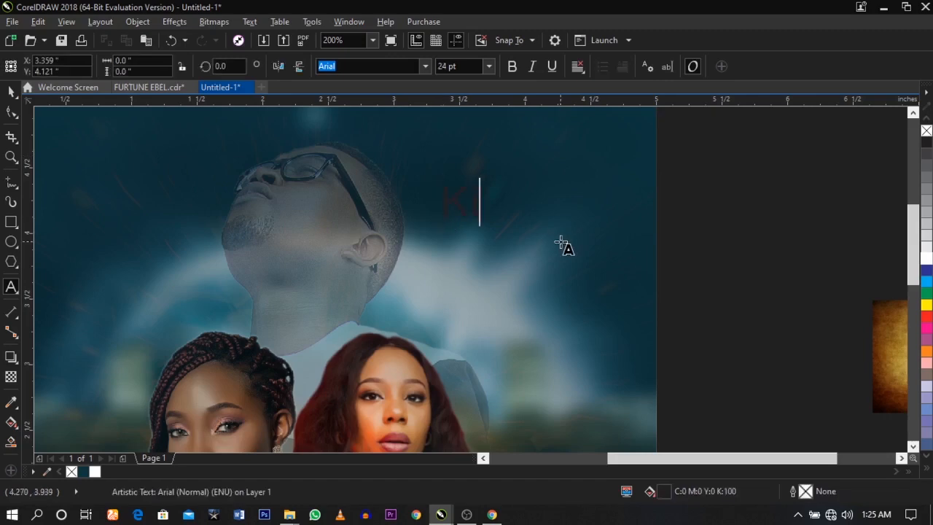
pyautogui.press('BackSpace')
pyautogui.write('nd')
pyautogui.press('BackSpace')
pyautogui.write('gdom Rea')
pyautogui.hotkey('ctrl', 'space')
# - Move the "Kingdom Realm" text above the man's face at about X 2.52, Y 4.56 inches and fill it white
pyautogui.scroll(-2, 559, 241)
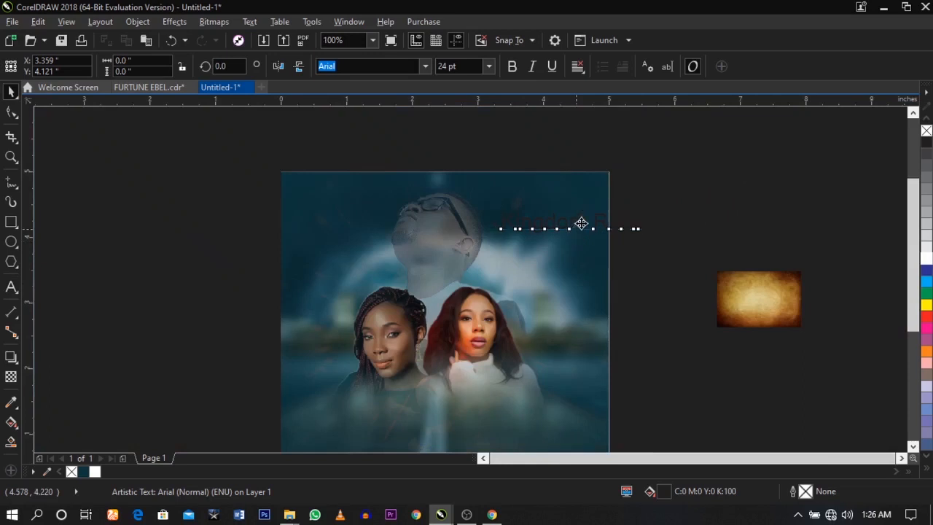
pyautogui.moveTo(580, 223); pyautogui.dragTo(445, 201)
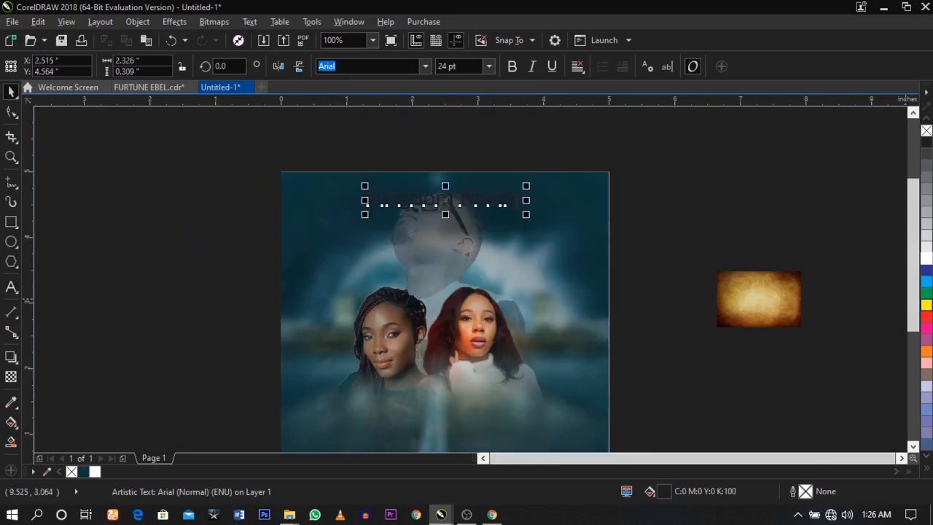
pyautogui.click(927, 261)
pyautogui.press('z')
pyautogui.moveTo(254, 165); pyautogui.dragTo(645, 255)
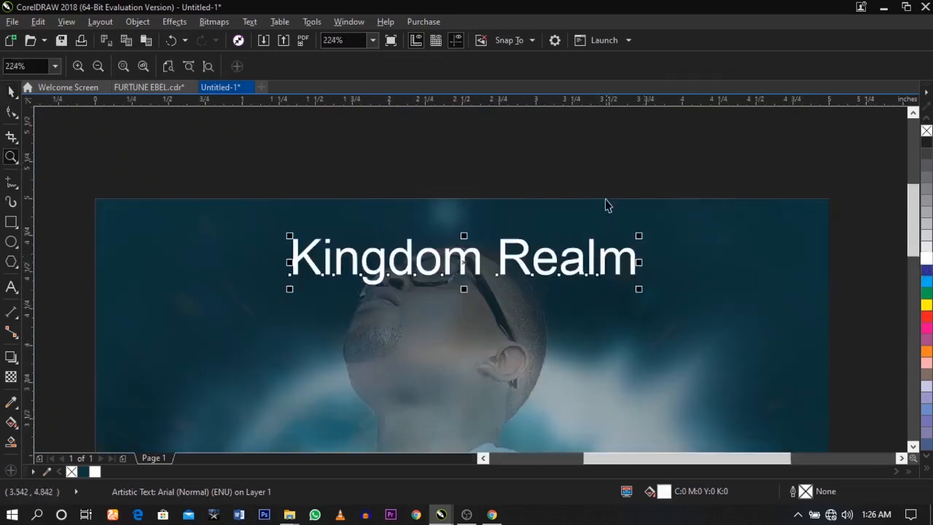
# - Set the "Kingdom Realm" text in Futura LT and scale it down to about 1.5 inches wide (16.175 pt)
pyautogui.press('space')
pyautogui.click(604, 191)
pyautogui.click(594, 272)
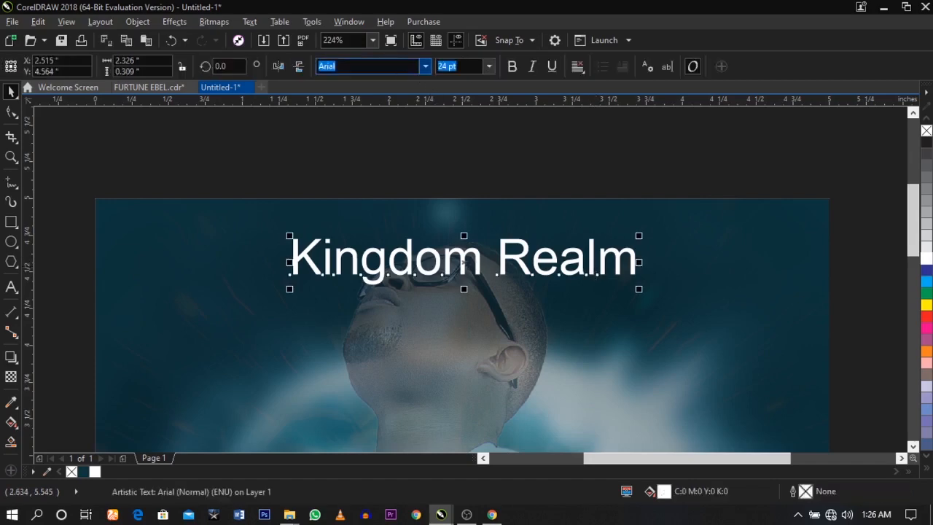
pyautogui.write('futura Lt')
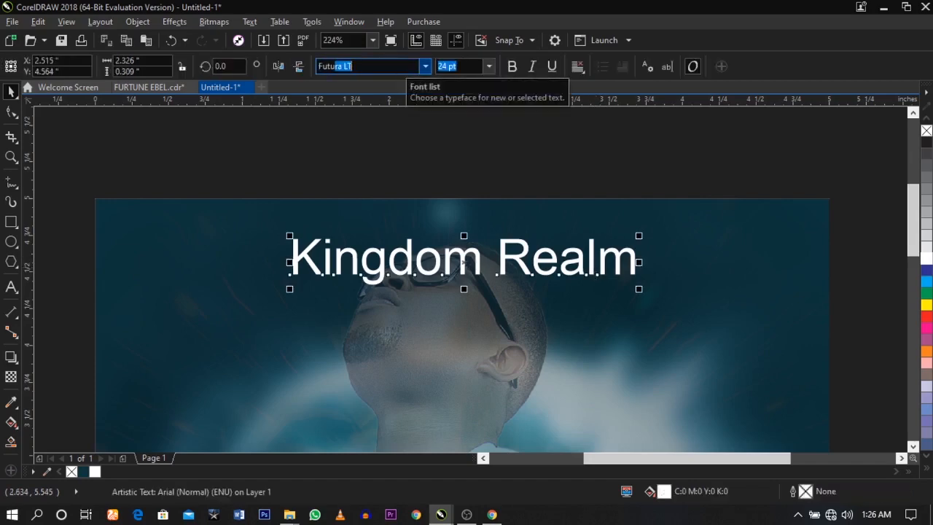
pyautogui.press('Return')
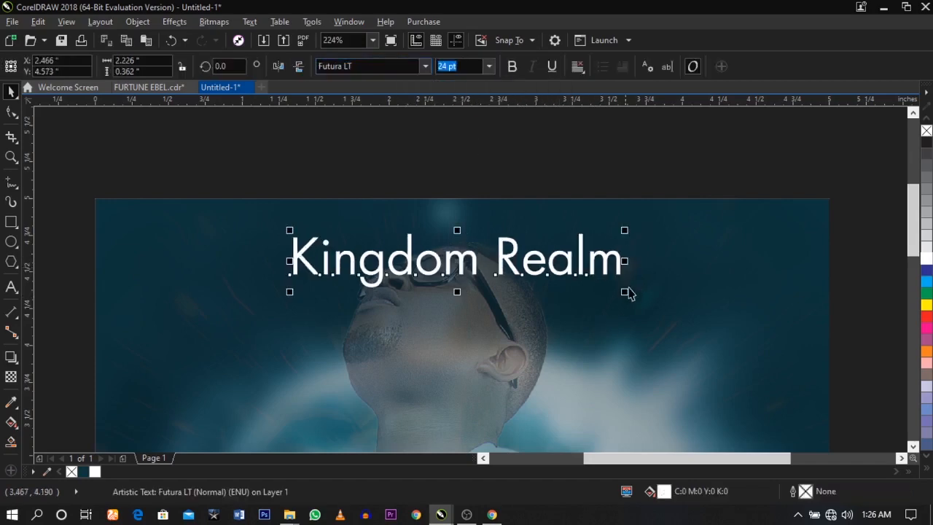
pyautogui.moveTo(625, 293); pyautogui.dragTo(570, 283)
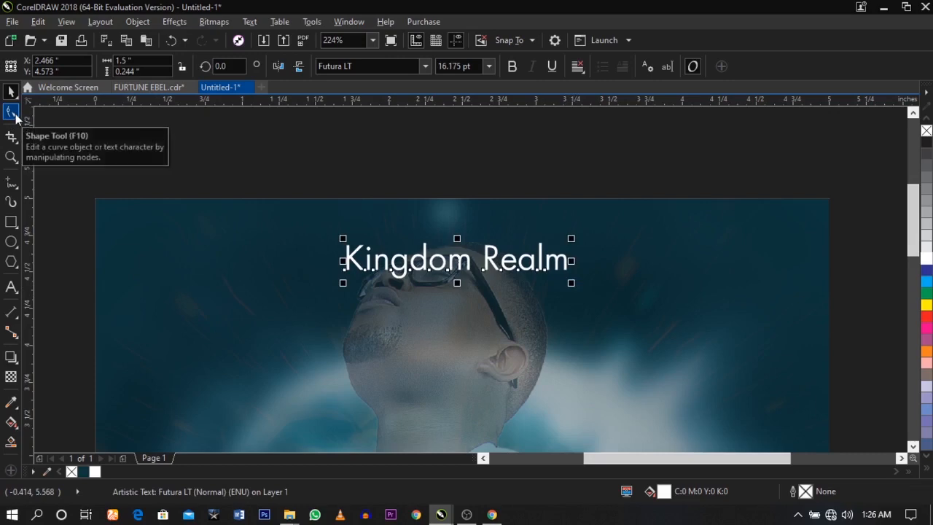
# - Widen the letter spacing of "Kingdom Realm" and centre the text horizontally on the page
pyautogui.click(13, 113)
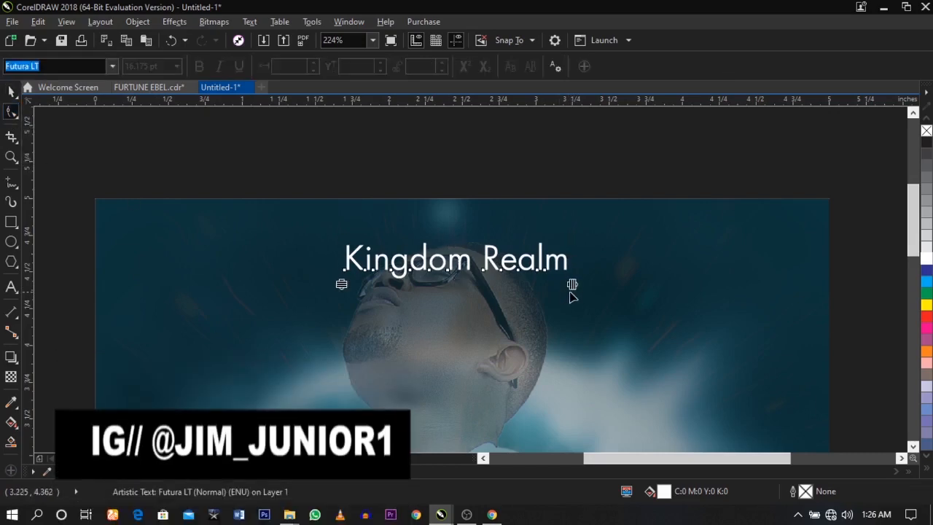
pyautogui.moveTo(571, 285); pyautogui.dragTo(874, 283)
pyautogui.press('space')
pyautogui.press('c')
pyautogui.click(860, 322)
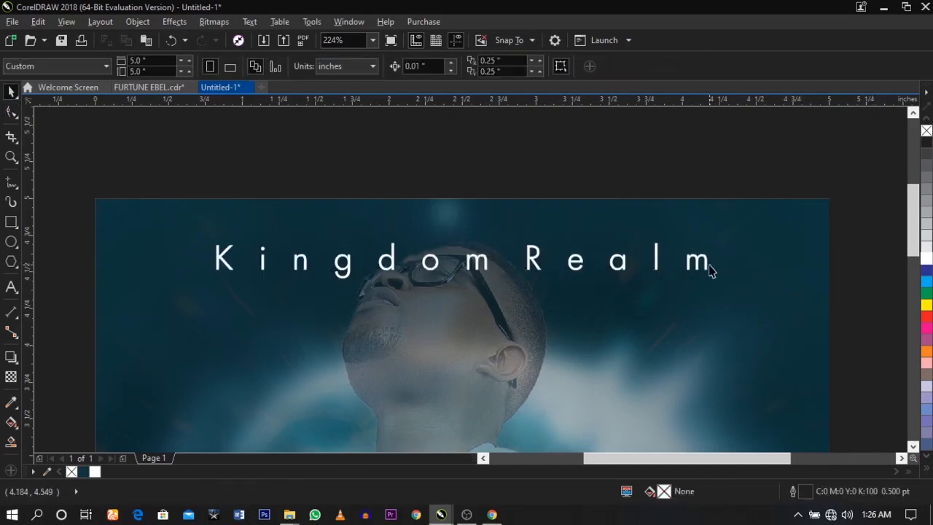
# - Reduce the spaced "Kingdom Realm" text to about 14.3 pt, keeping it near the top of the page
pyautogui.click(707, 272)
pyautogui.moveTo(707, 277); pyautogui.dragTo(680, 268)
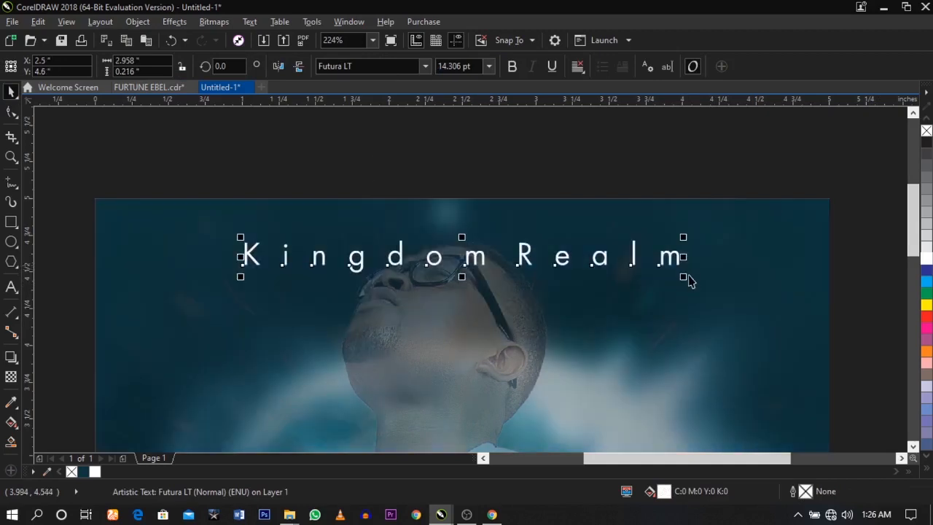
pyautogui.keyDown('shift'); pyautogui.click(809, 296); pyautogui.keyUp('shift')
pyautogui.click(873, 314)
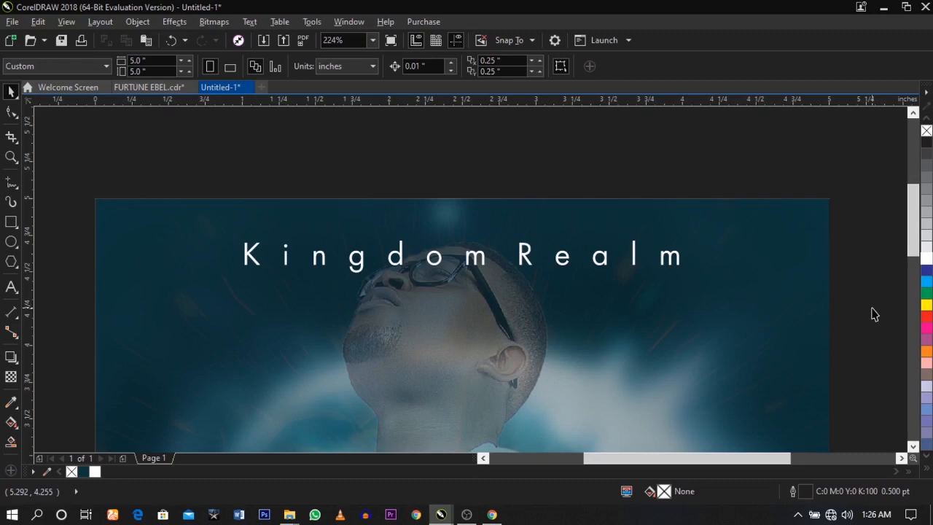
# - Spread the letters of "Kingdom Realm" further to about 4 inches wide and recentre the text horizontally on the page
pyautogui.click(672, 264)
pyautogui.click(676, 266)
pyautogui.press('F10')
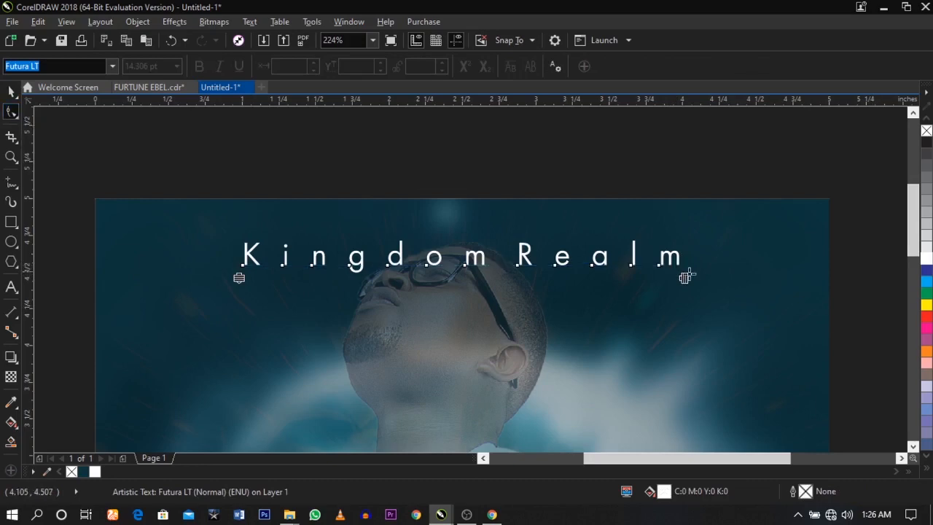
pyautogui.moveTo(685, 276); pyautogui.dragTo(847, 290)
pyautogui.scroll(-4, 678, 294)
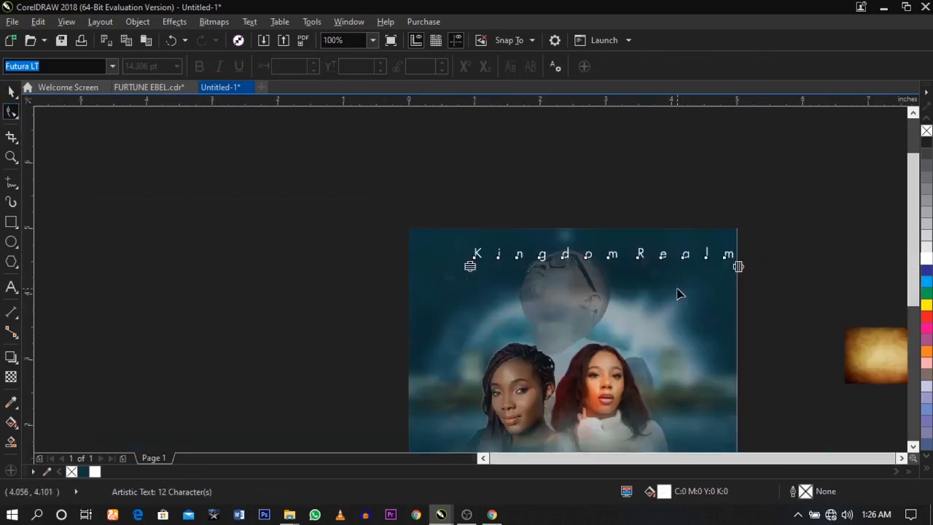
pyautogui.press('space')
pyautogui.keyDown('shift'); pyautogui.click(685, 294); pyautogui.keyUp('shift')
pyautogui.press('c')
pyautogui.click(792, 289)
pyautogui.press('F4')
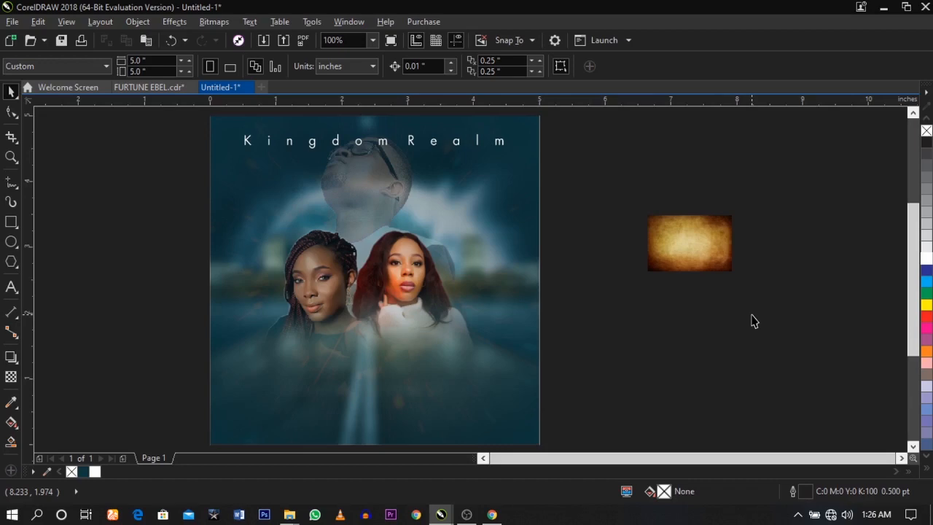
# - Add the artistic text "A prayer" below the two women's portraits
pyautogui.click(10, 286)
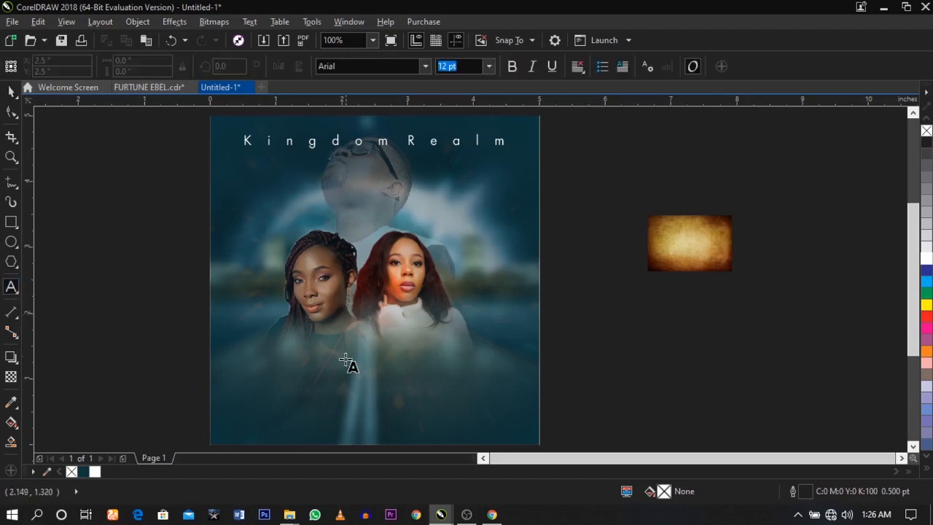
pyautogui.scroll(2, 343, 363)
pyautogui.click(338, 360)
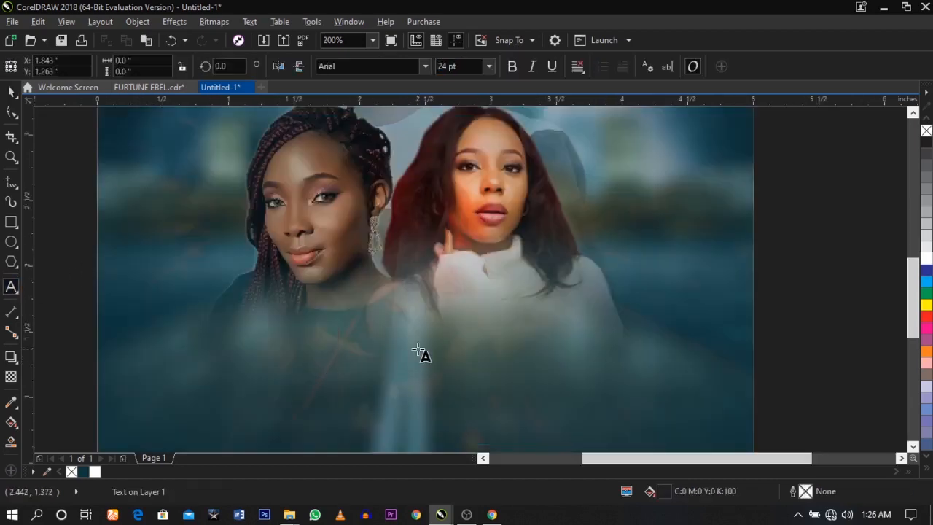
pyautogui.write('A')
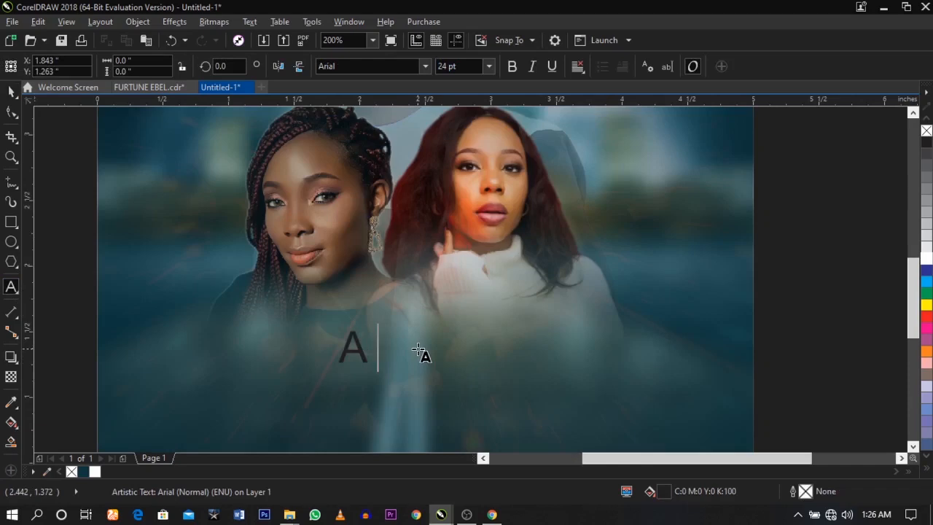
pyautogui.write(' prayer')
pyautogui.hotkey('ctrl', 'space')
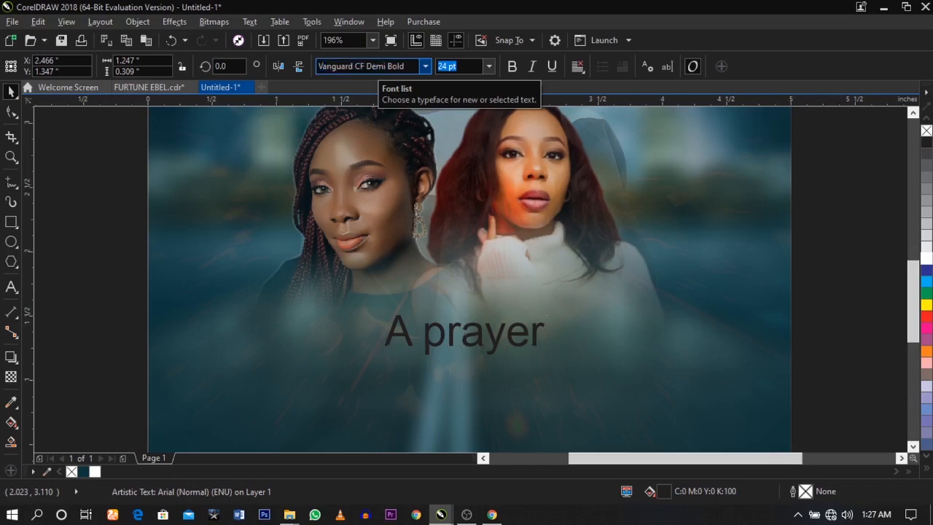
# - Set the title in Vanguard CF Demi Bold, enlarge it to about 71.3 pt and centre it horizontally on the page
pyautogui.press('Return')
pyautogui.moveTo(507, 315); pyautogui.dragTo(625, 266)
pyautogui.keyDown('shift'); pyautogui.click(677, 303); pyautogui.keyUp('shift')
pyautogui.press('c')
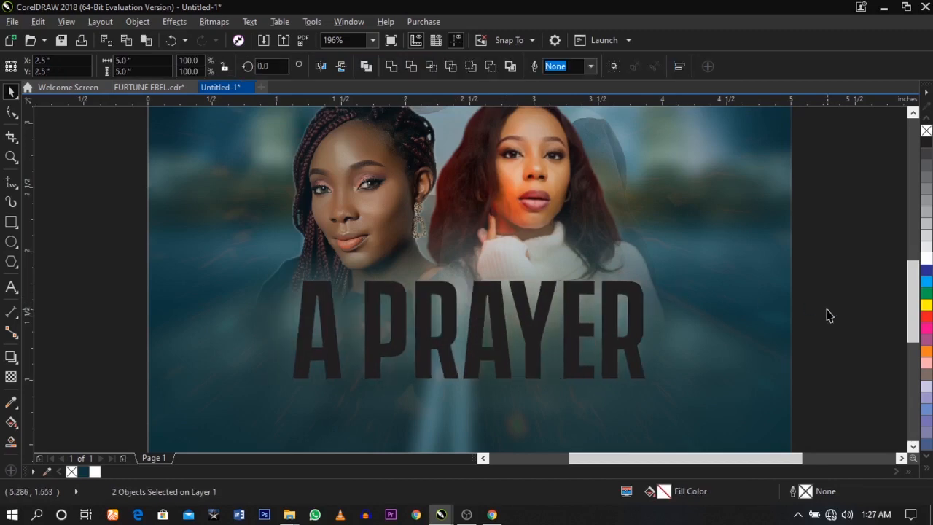
pyautogui.click(826, 314)
# - Change the "A PRAYER" title's font to Vanguard CF Bold in the bold-italic style
pyautogui.click(631, 329)
pyautogui.click(429, 67)
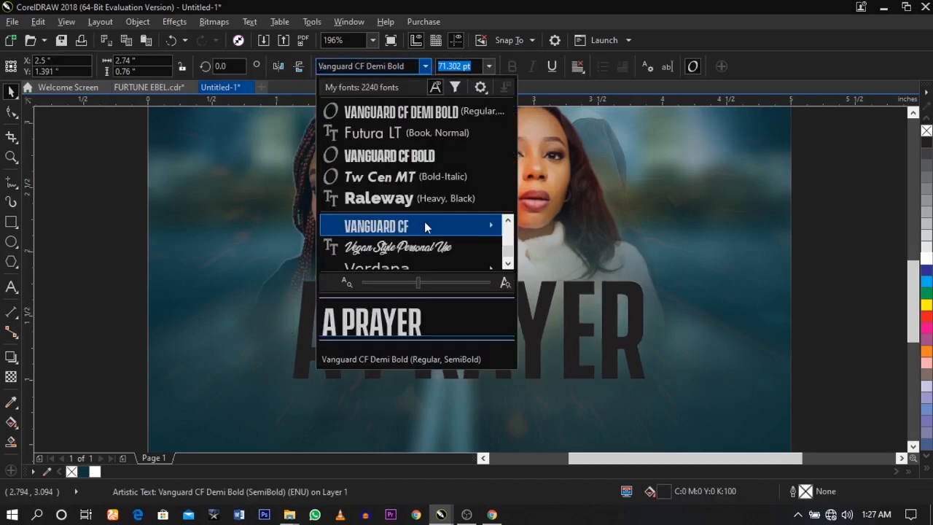
pyautogui.moveTo(424, 222)
pyautogui.click(565, 272)
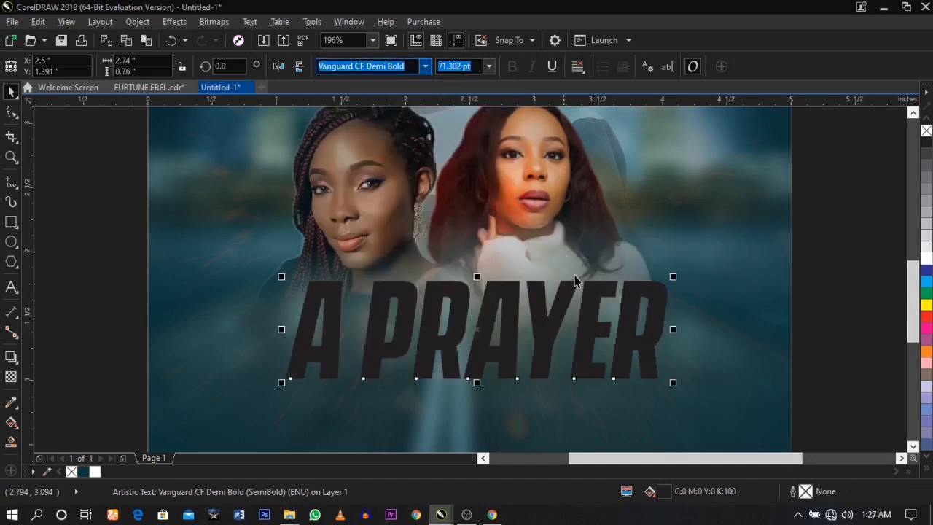
# - Scale the "A PRAYER" title down to about 63 pt, centred at X 2.5, Y 1.391 inches
pyautogui.moveTo(670, 276)
pyautogui.mouseDown()
pyautogui.moveTo(668, 293)
pyautogui.moveTo(675, 287)
pyautogui.mouseUp()
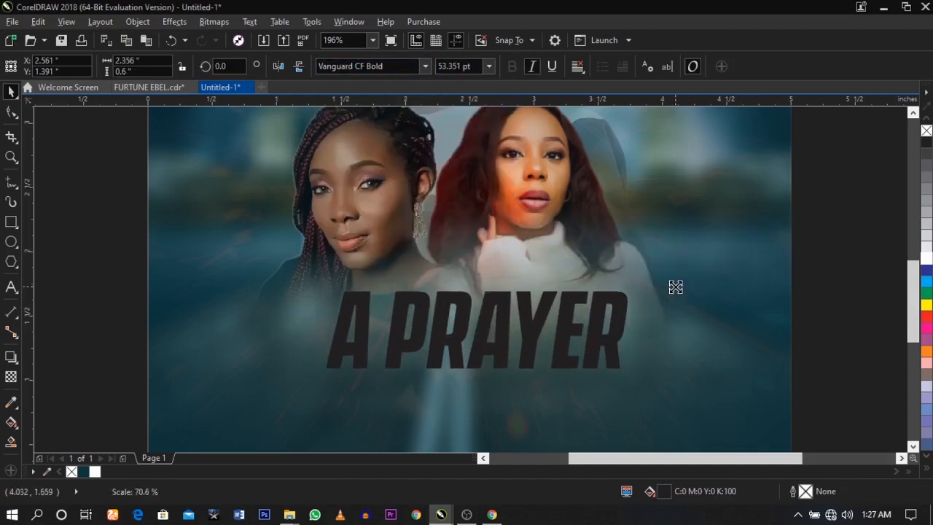
pyautogui.keyDown('shift'); pyautogui.click(699, 308); pyautogui.keyUp('shift')
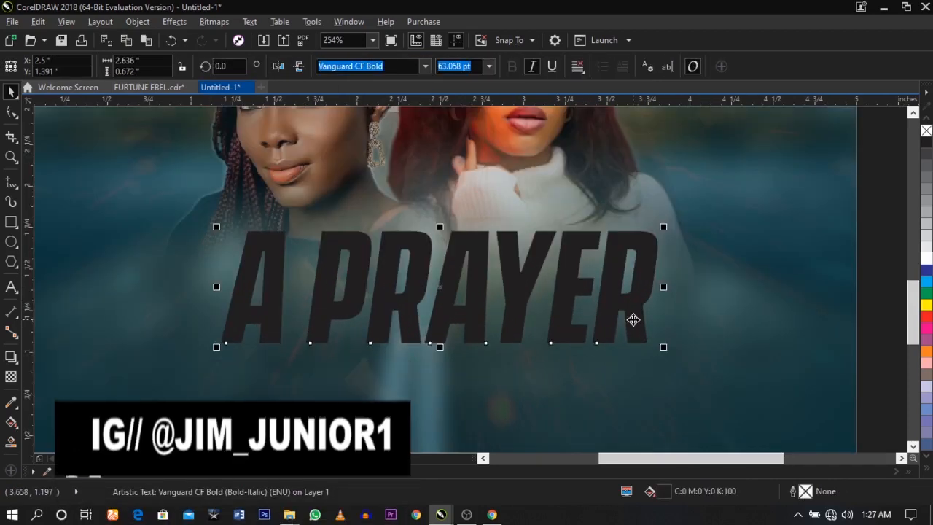
pyautogui.scroll(2, 463, 305)
pyautogui.scroll(-2, 464, 305)
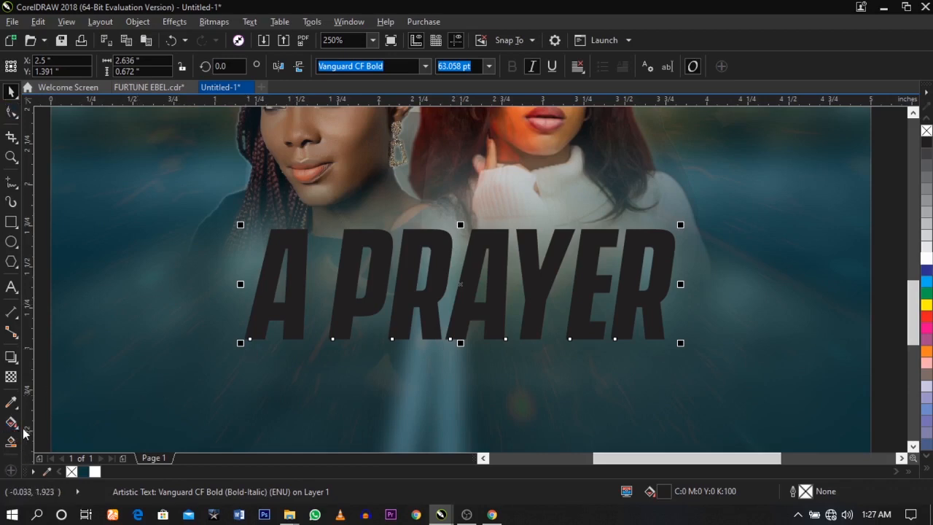
# - Extrude the "A PRAYER" title downward to a vanishing point at about X 0, Y -0.514 inches and fill it white
pyautogui.click(10, 356)
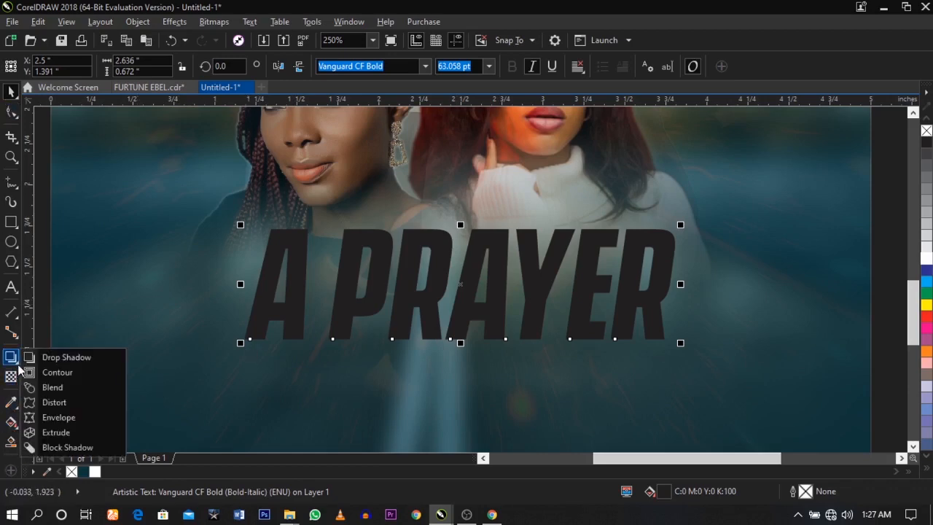
pyautogui.click(67, 432)
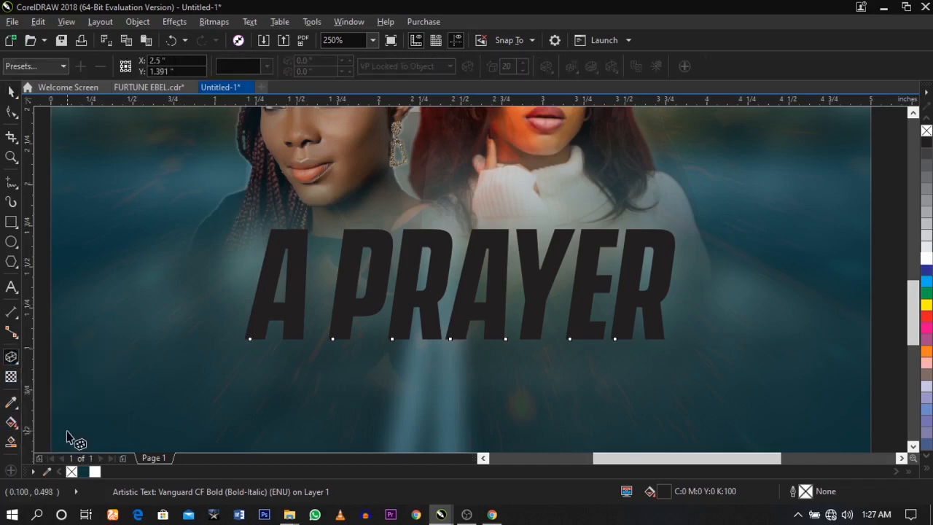
pyautogui.scroll(1, 403, 301)
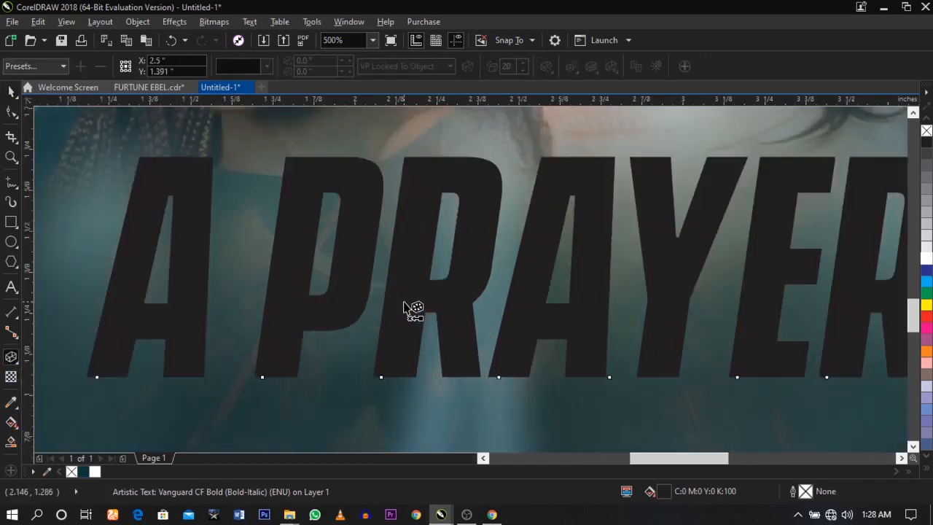
pyautogui.scroll(-1, 405, 302)
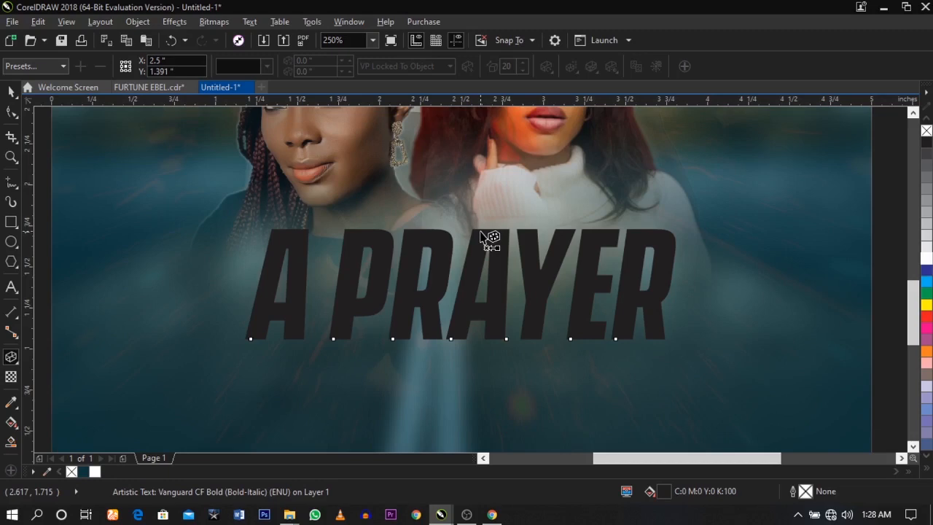
pyautogui.moveTo(481, 237); pyautogui.dragTo(457, 368)
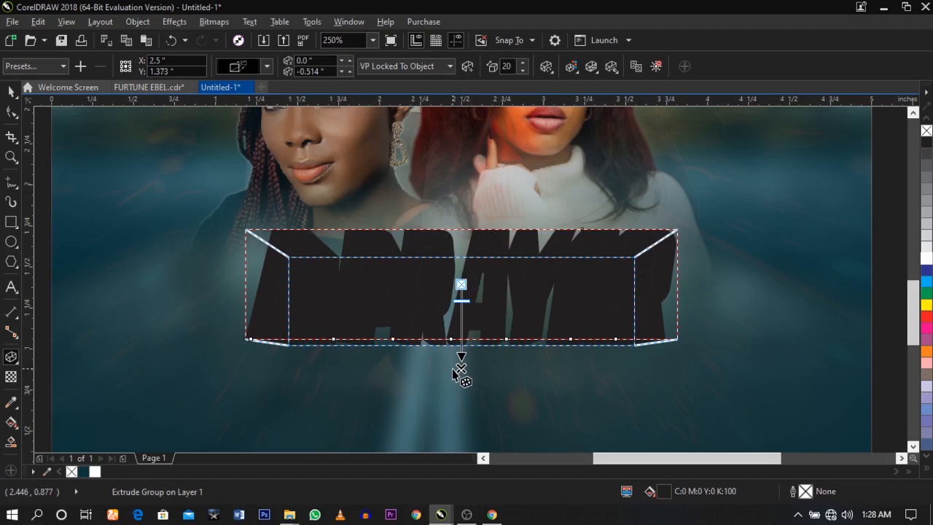
pyautogui.click(925, 260)
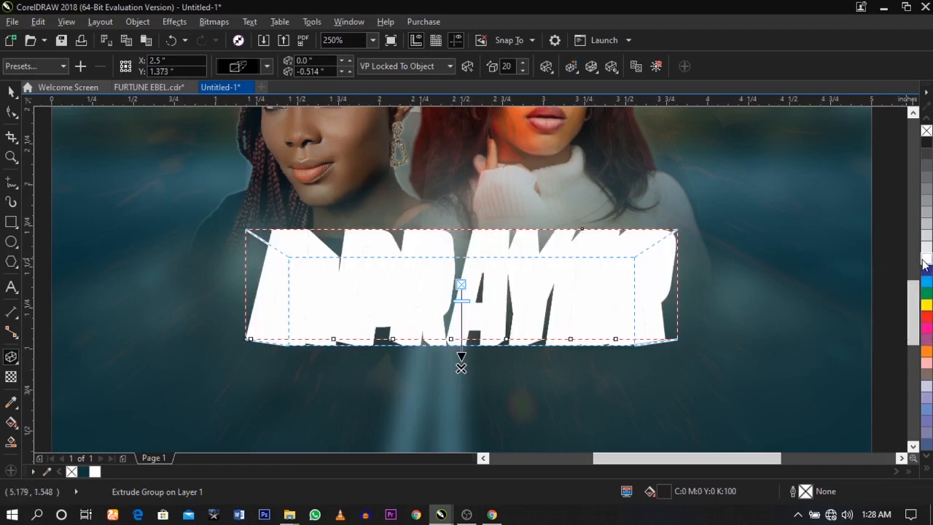
# - Give the A PRAYER extrusion a black outline and raise its vanishing point to just below the base of the letters
pyautogui.rightClick(924, 143)
pyautogui.scroll(2, 429, 375)
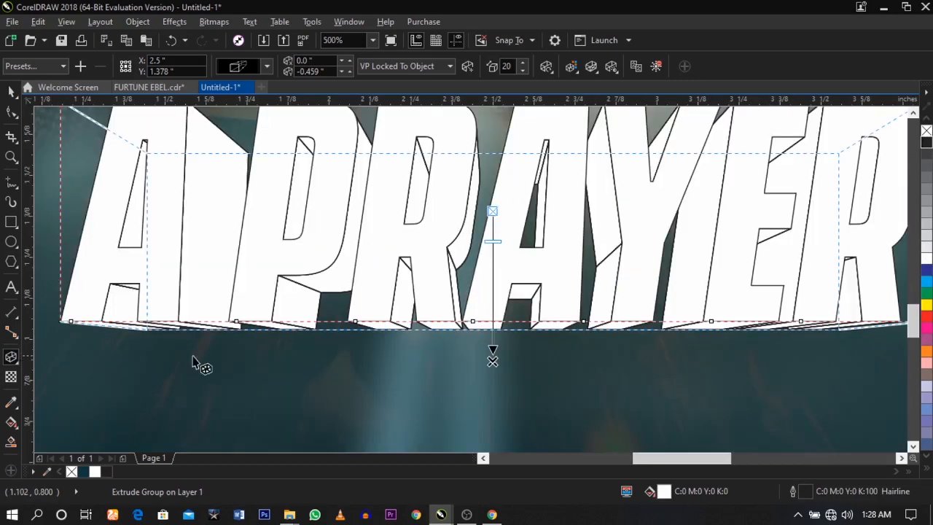
pyautogui.scroll(2, 491, 357)
pyautogui.moveTo(490, 364); pyautogui.dragTo(491, 293)
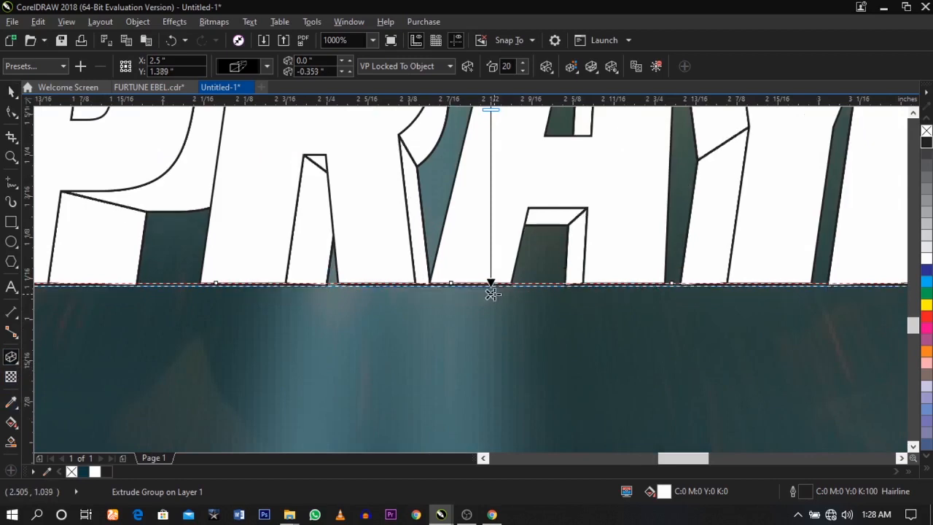
pyautogui.press('space')
pyautogui.press('F4')
pyautogui.click(775, 351)
pyautogui.press('z')
pyautogui.moveTo(148, 288); pyautogui.dragTo(599, 417)
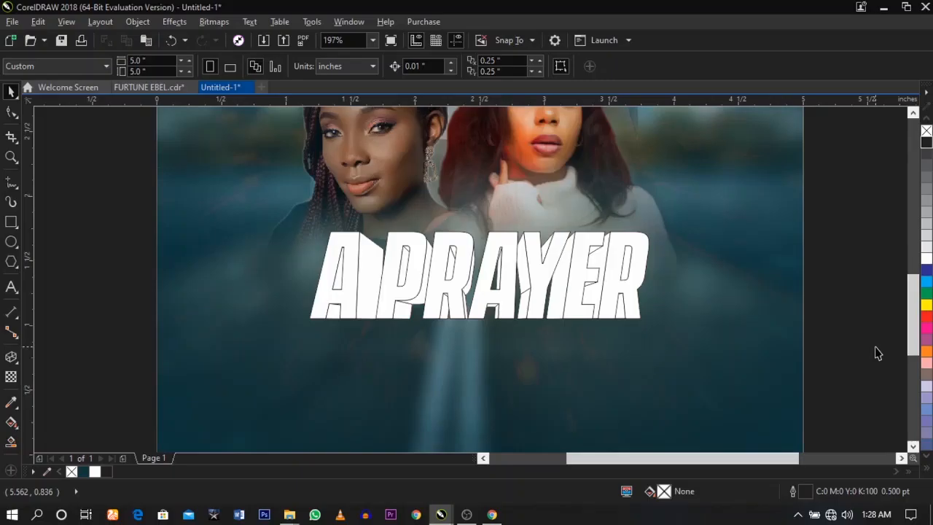
pyautogui.scroll(2, 508, 326)
pyautogui.click(508, 286)
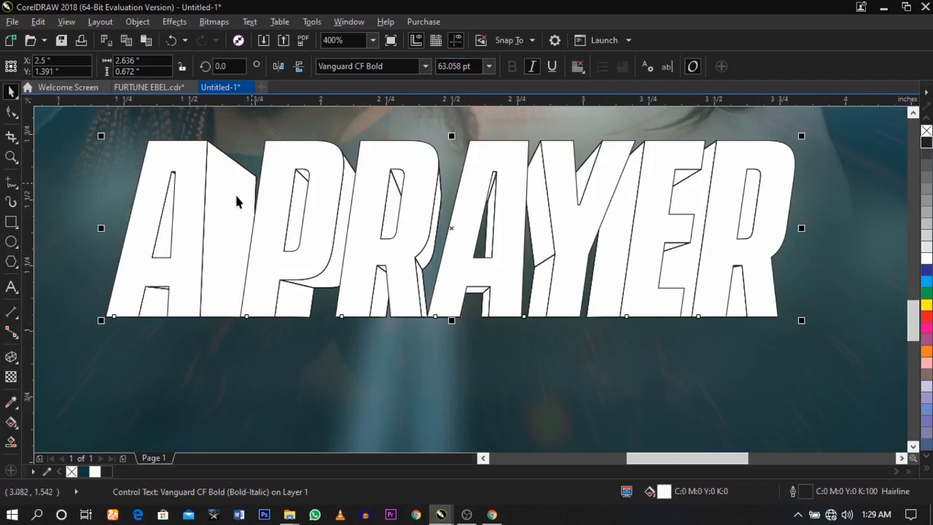
pyautogui.scroll(-2, 575, 265)
pyautogui.click(861, 292)
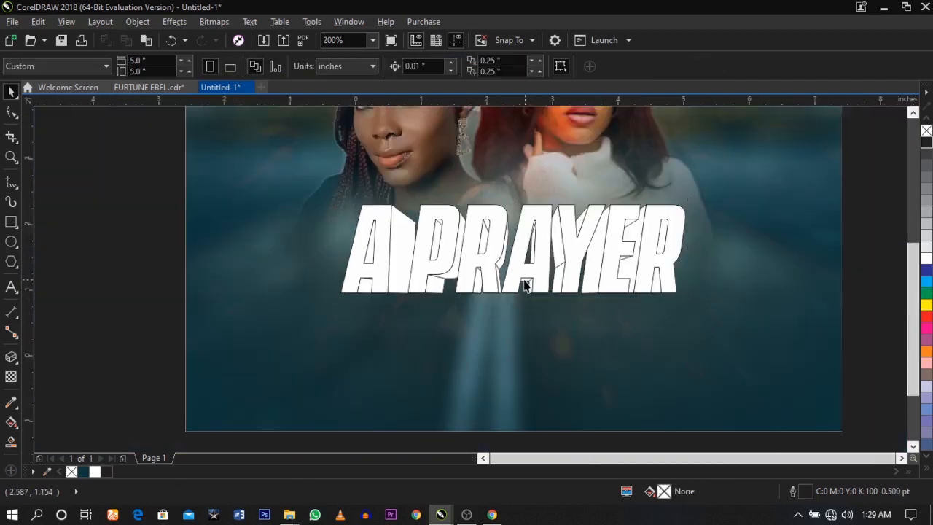
pyautogui.scroll(-1, 525, 280)
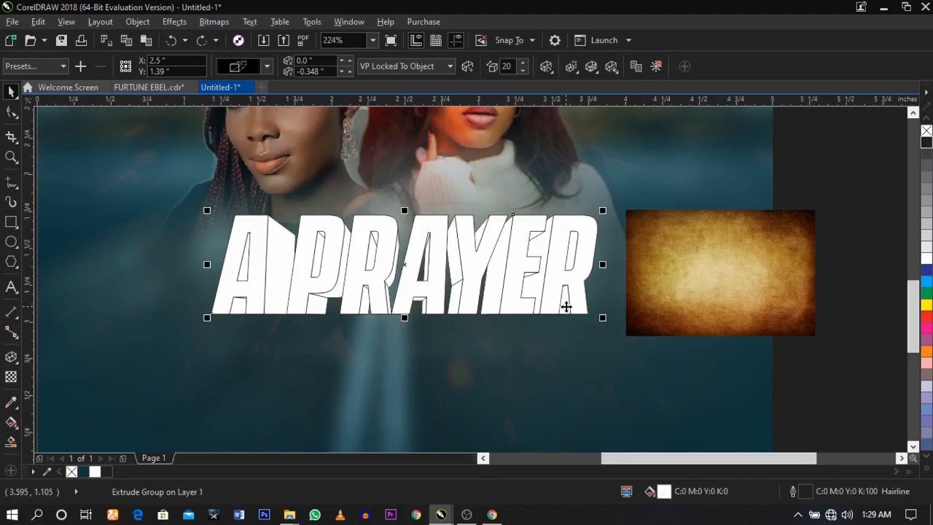
# - Break the A PRAYER extrude group apart to separate the front text from its extruded sides
pyautogui.rightClick(566, 307)
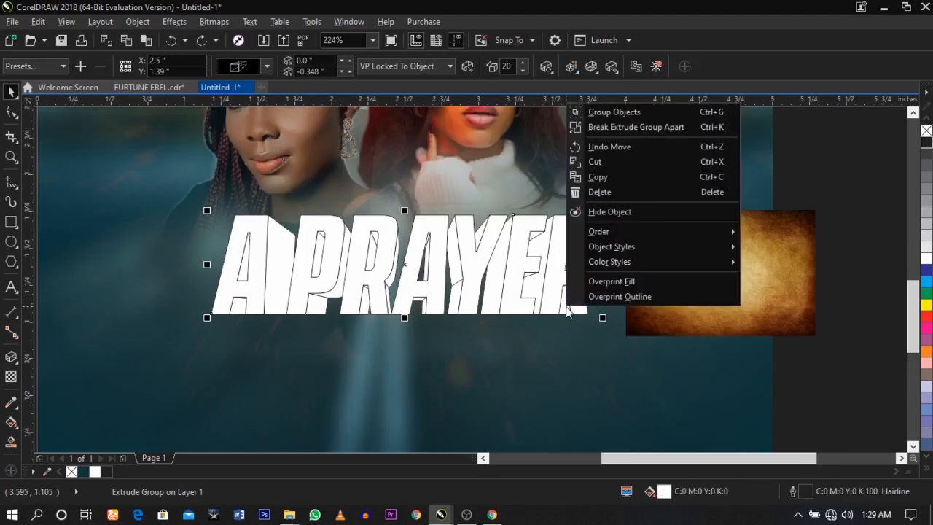
pyautogui.click(612, 134)
pyautogui.click(593, 364)
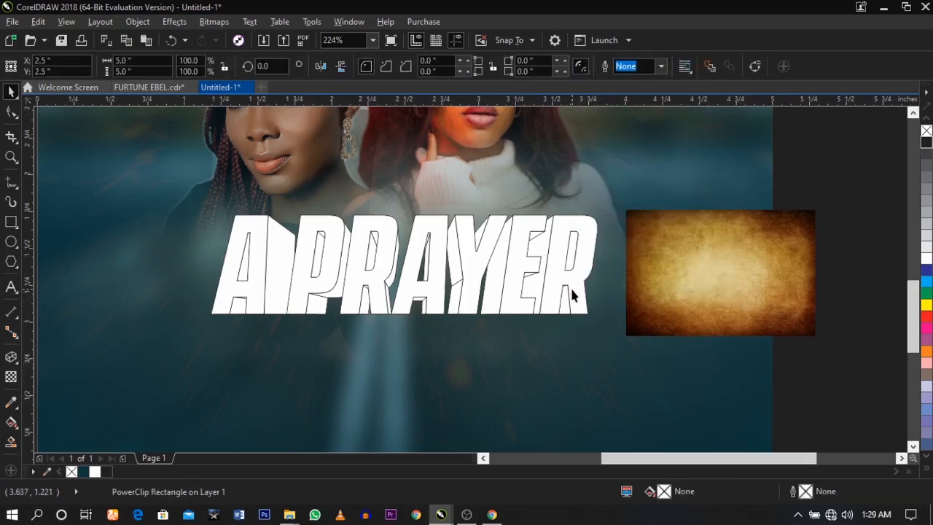
# - Try moving the front A PRAYER text and its extruded sides apart, and undo the moves
pyautogui.moveTo(578, 294); pyautogui.dragTo(624, 218)
pyautogui.moveTo(549, 214); pyautogui.dragTo(665, 214)
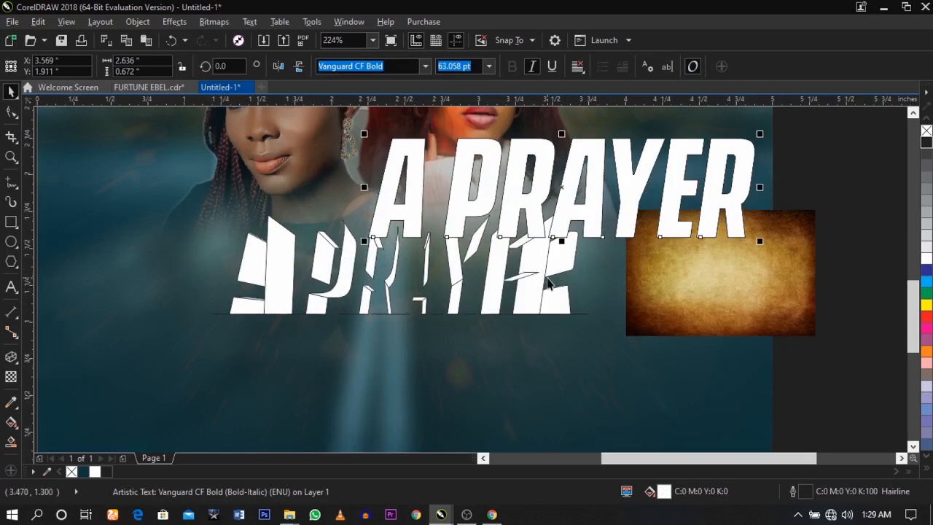
pyautogui.moveTo(552, 251); pyautogui.dragTo(428, 368)
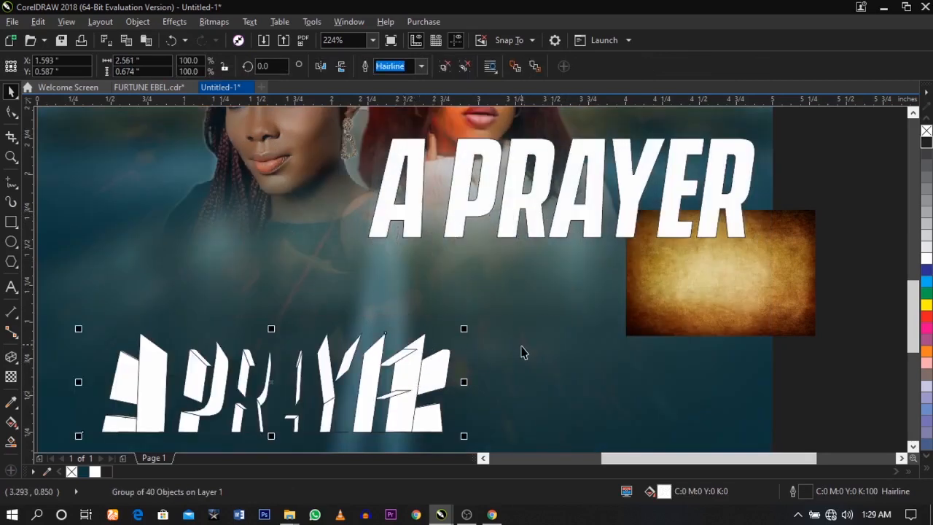
pyautogui.hotkey('ctrl', 'z')
pyautogui.hotkey('ctrl', 'z')
pyautogui.press('Escape')
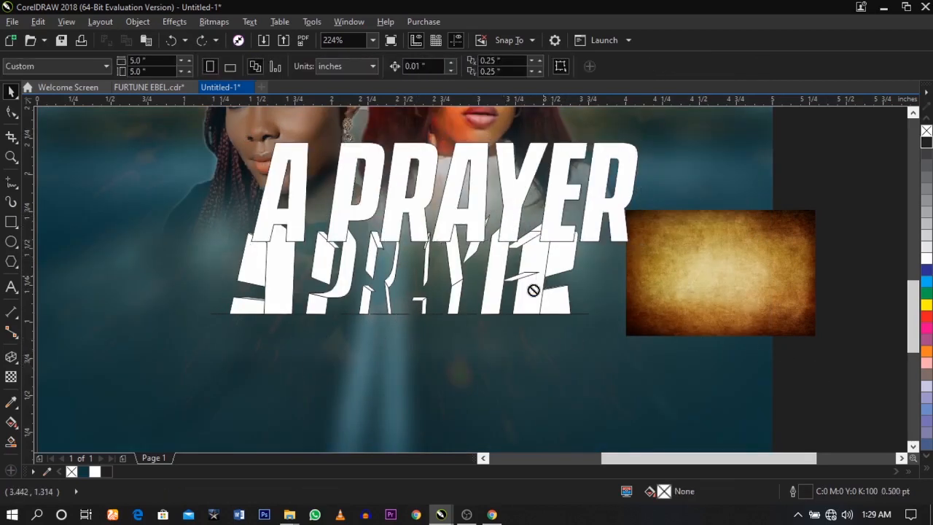
pyautogui.hotkey('ctrl', 'z')
pyautogui.hotkey('ctrl', 'z')
pyautogui.hotkey('ctrl', 'z')
pyautogui.hotkey('ctrl', 'z')
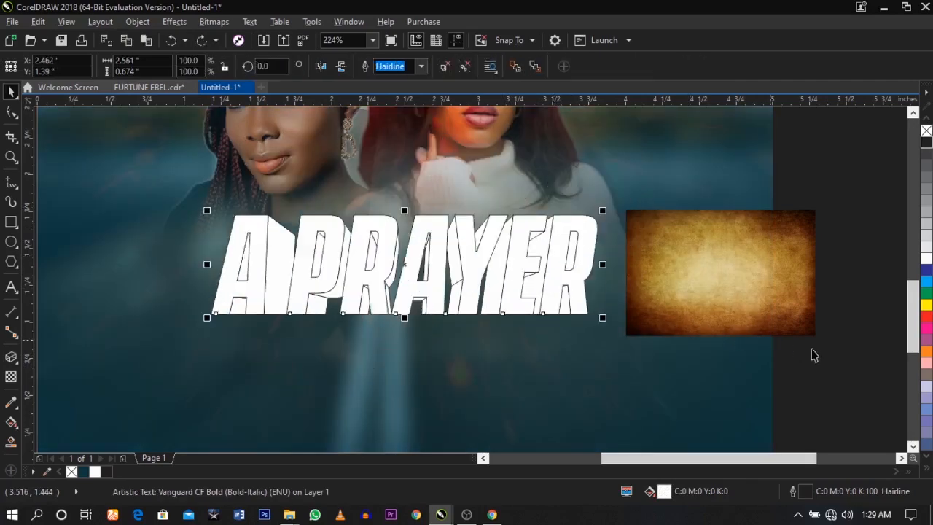
# - Try moving the front A PRAYER text up off its extruded sides, and undo the move
pyautogui.press('z')
pyautogui.moveTo(154, 194); pyautogui.dragTo(805, 360)
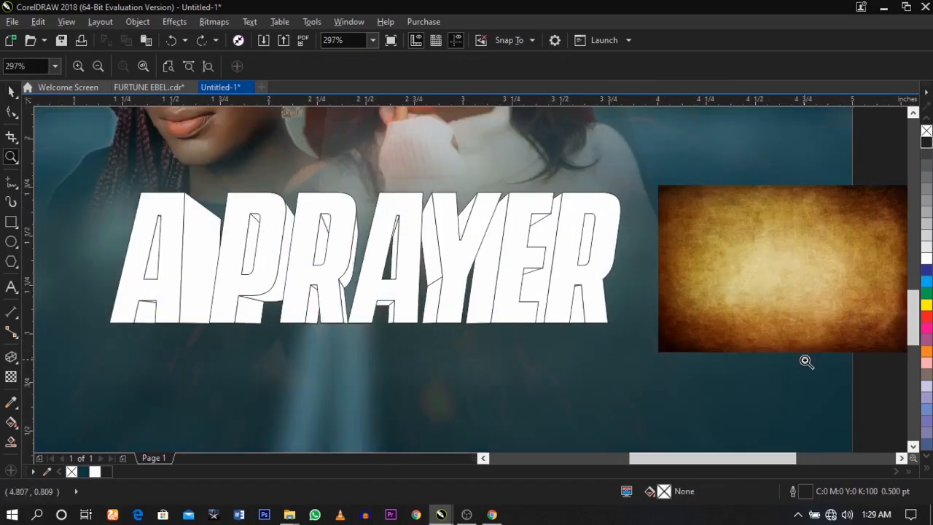
pyautogui.press('space')
pyautogui.click(599, 253)
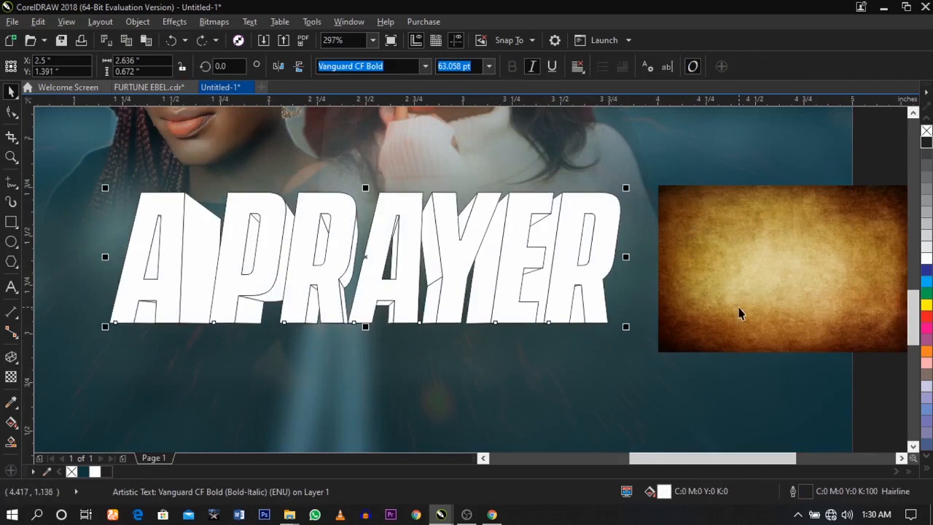
pyautogui.click(680, 310)
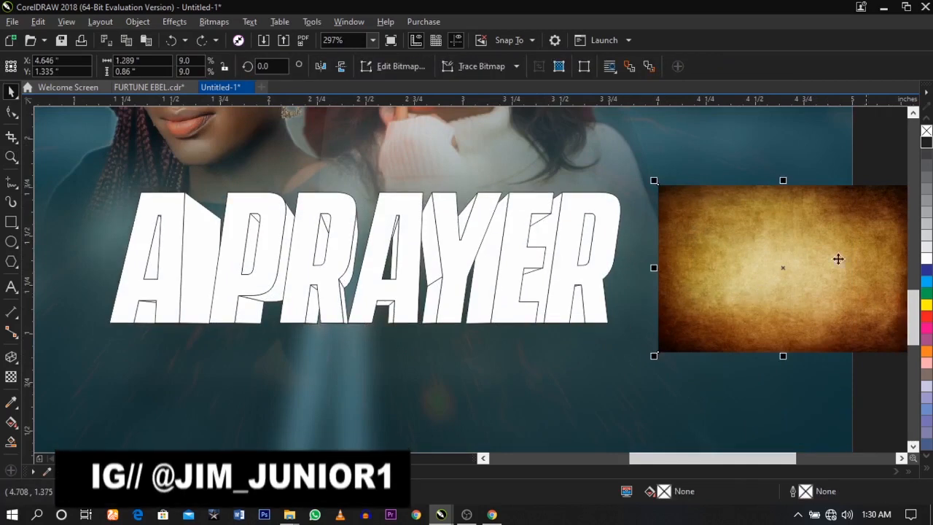
pyautogui.click(524, 235)
pyautogui.moveTo(521, 260); pyautogui.dragTo(521, 215)
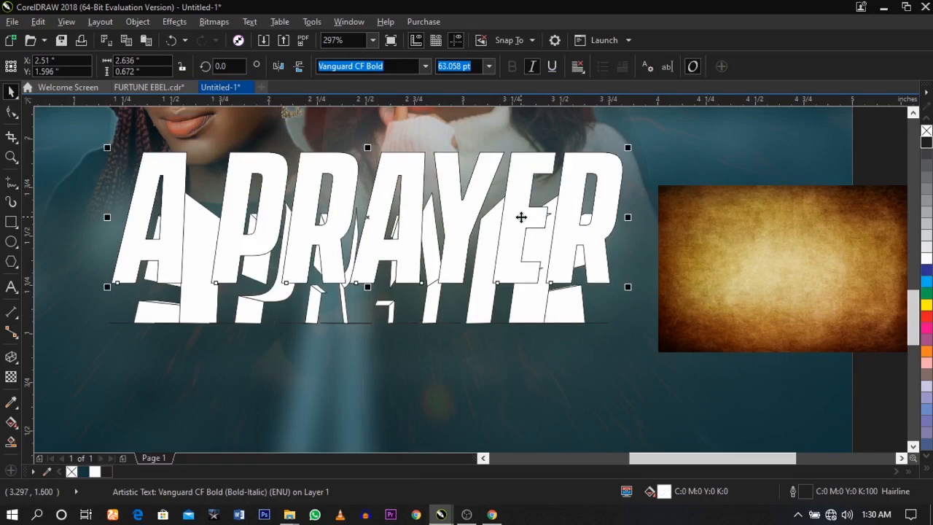
pyautogui.hotkey('ctrl', 'z')
pyautogui.click(579, 351)
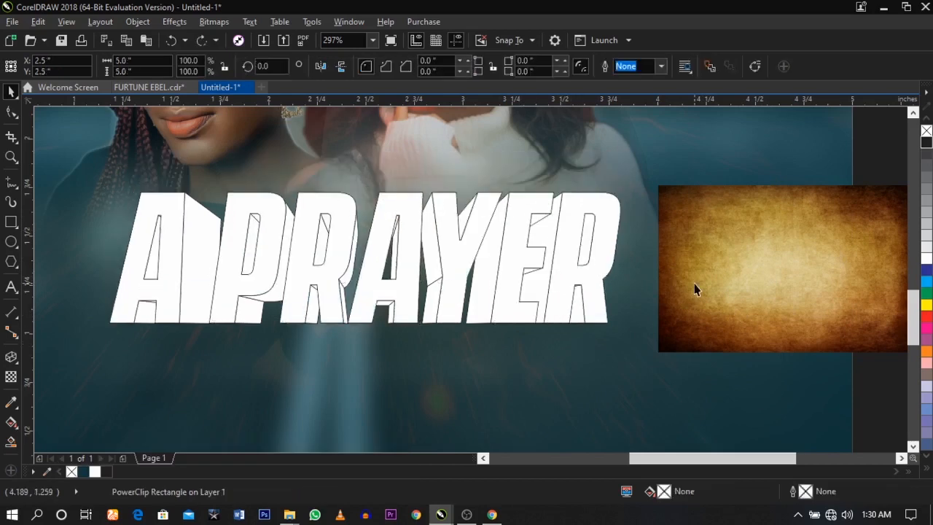
# - PowerClip the brown-gold grunge texture image inside the front A PRAYER text
pyautogui.click(694, 289)
pyautogui.rightClick(693, 287)
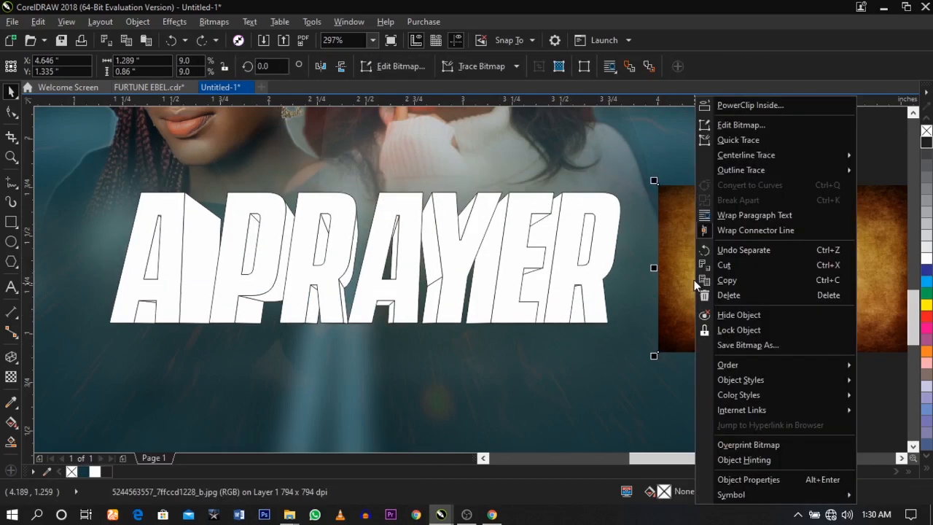
pyautogui.click(728, 106)
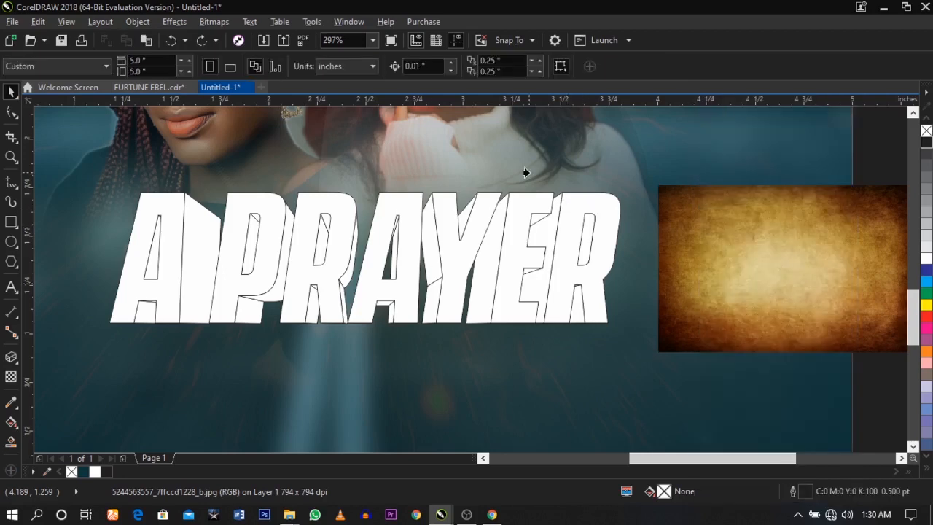
pyautogui.click(514, 213)
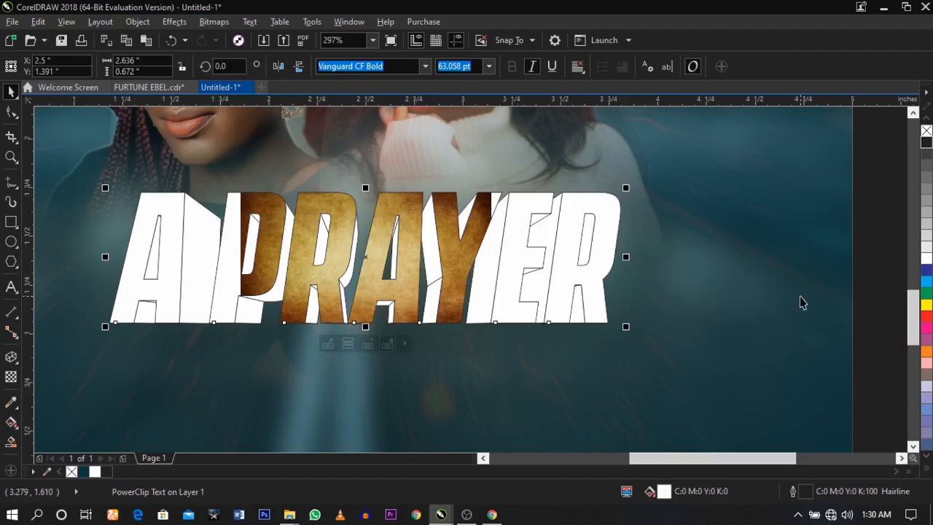
pyautogui.click(865, 329)
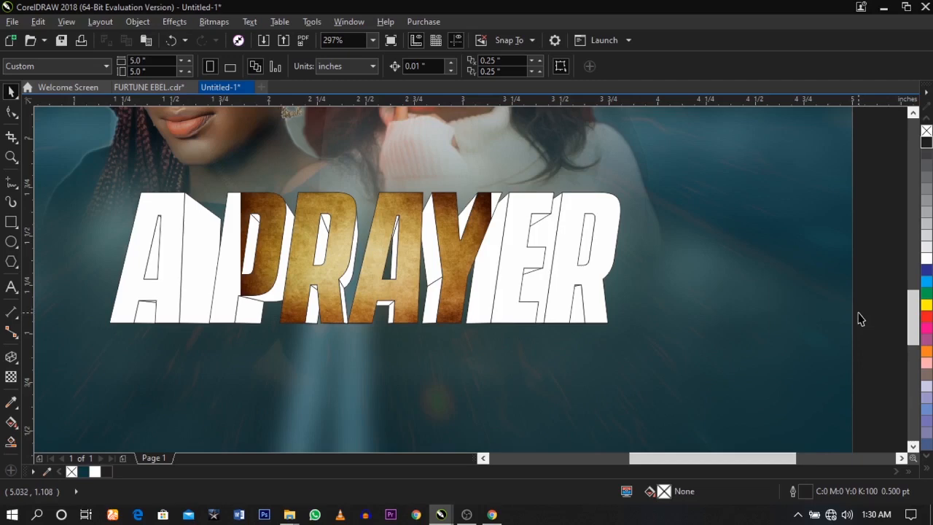
# - Edit the text's PowerClip contents, enlarging the texture to about 2.83 by 1.57 inches to cover all letters, and finish editing
pyautogui.click(481, 259)
pyautogui.rightClick(450, 251)
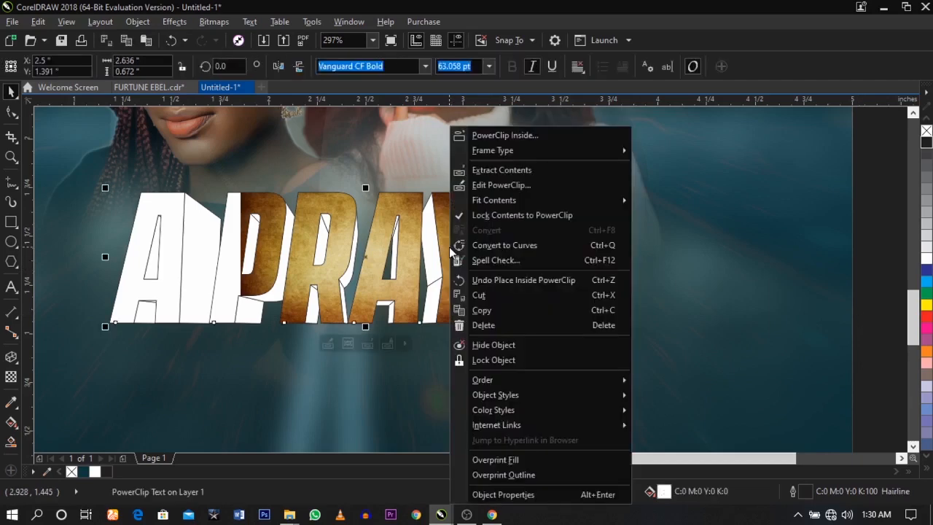
pyautogui.click(486, 185)
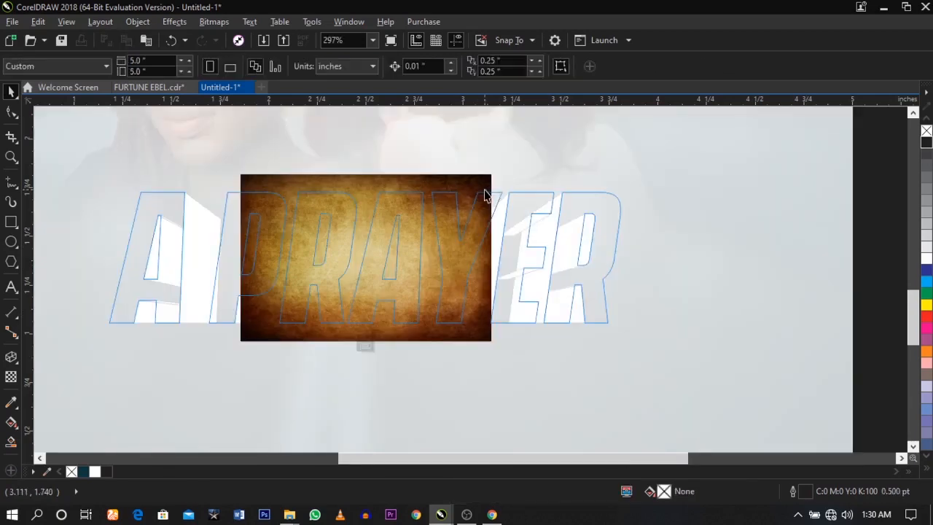
pyautogui.click(484, 195)
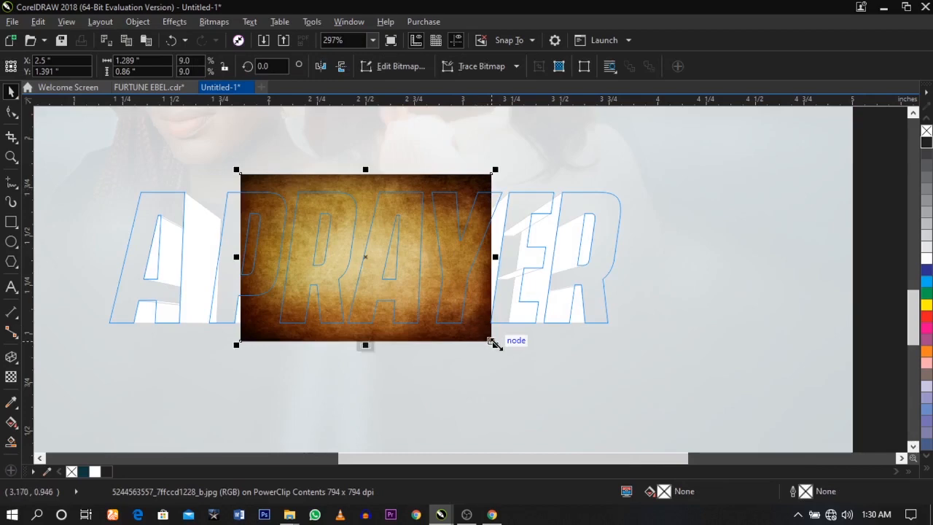
pyautogui.moveTo(493, 339); pyautogui.dragTo(609, 386)
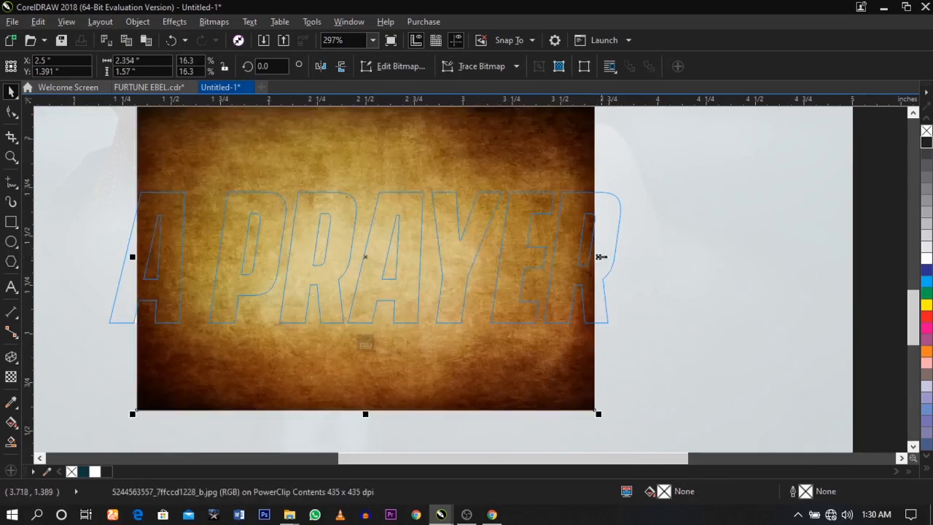
pyautogui.moveTo(600, 257); pyautogui.dragTo(648, 257)
pyautogui.scroll(-2, 558, 248)
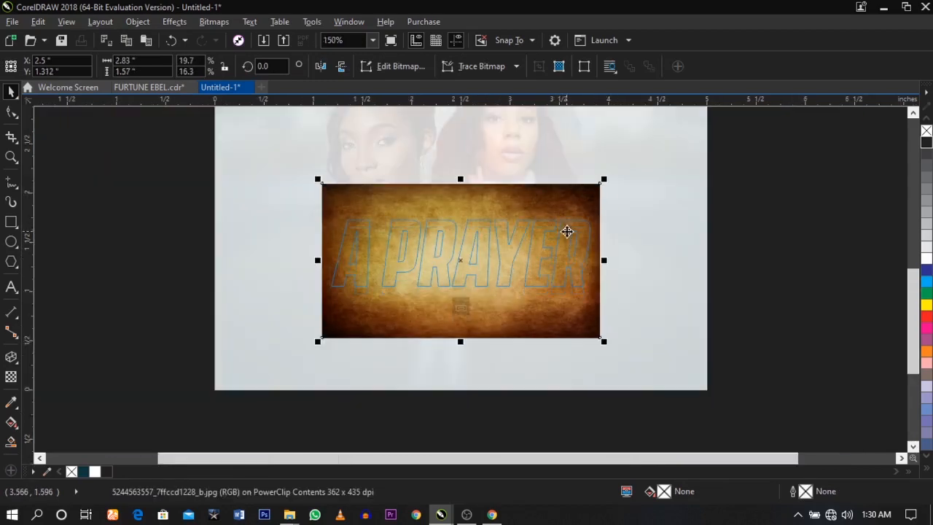
pyautogui.keyDown('ctrl'); pyautogui.click(832, 284); pyautogui.keyUp('ctrl')
pyautogui.press('z')
pyautogui.moveTo(268, 191); pyautogui.dragTo(642, 314)
pyautogui.press('space')
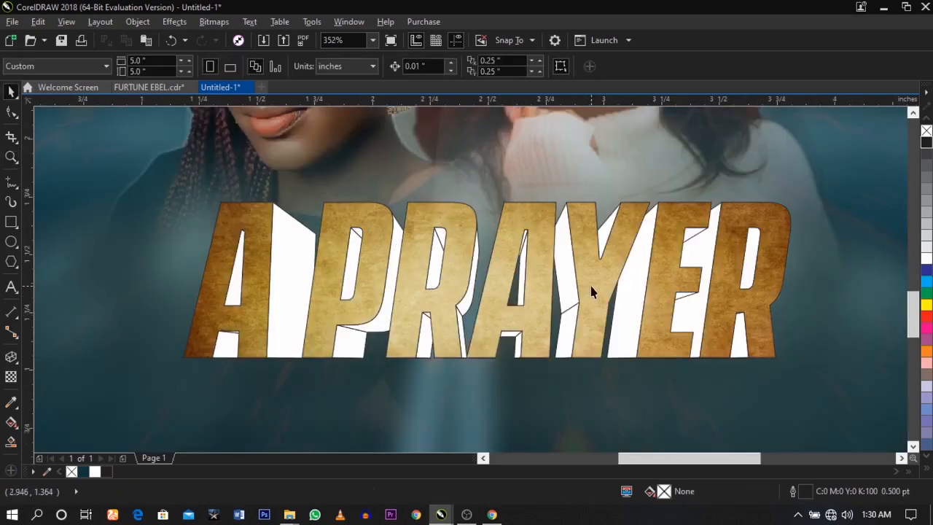
# - Try moving the group of extruded sides down from behind the textured letters, and undo the moves
pyautogui.click(590, 288)
pyautogui.click(801, 242)
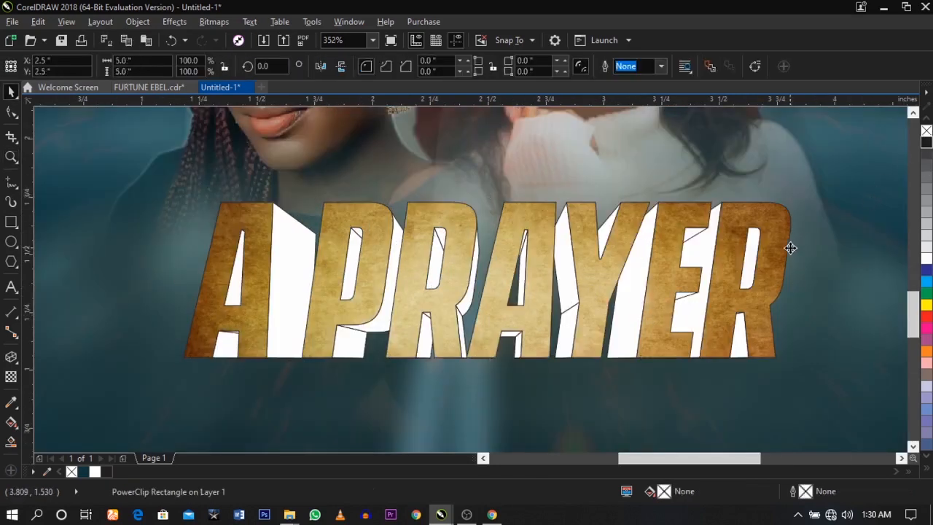
pyautogui.click(783, 250)
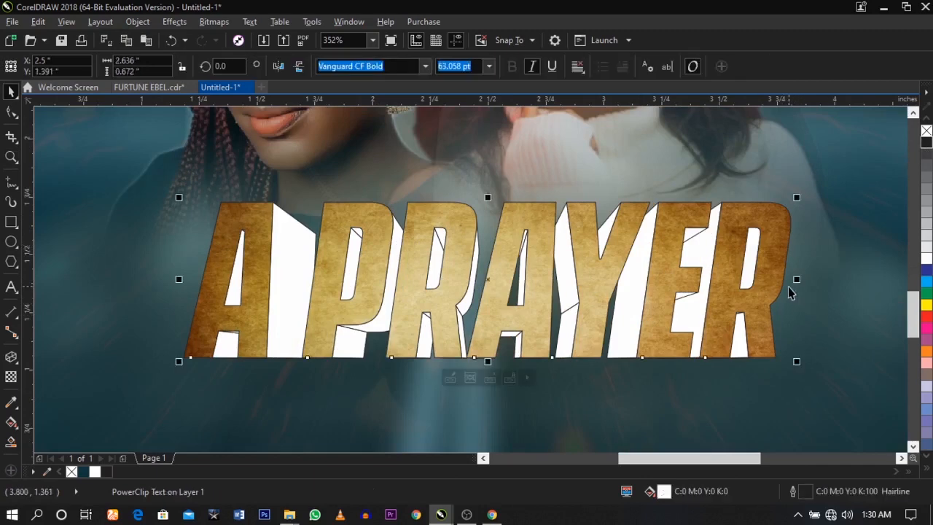
pyautogui.click(627, 370)
pyautogui.click(624, 341)
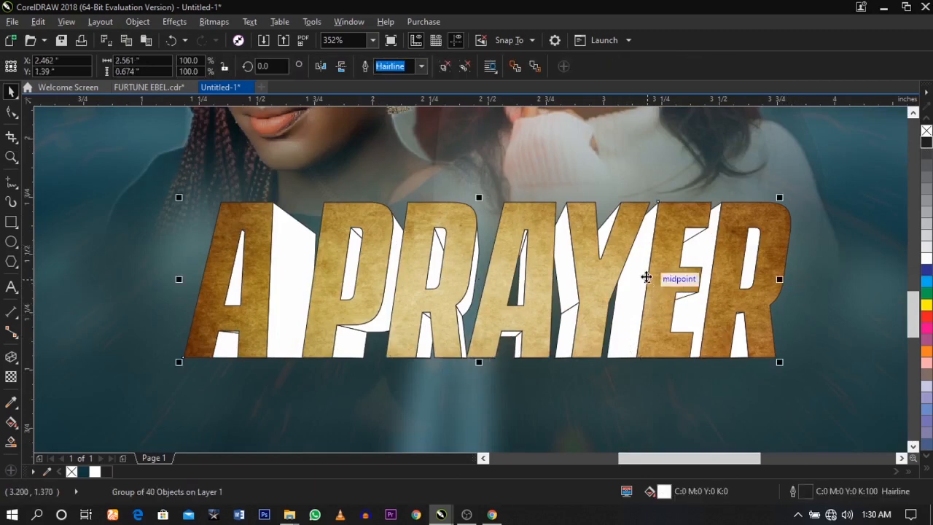
pyautogui.moveTo(645, 277); pyautogui.dragTo(630, 338)
pyautogui.hotkey('ctrl', 'z')
pyautogui.hotkey('ctrl', 'z')
pyautogui.moveTo(635, 306); pyautogui.dragTo(630, 337)
pyautogui.hotkey('ctrl', 'z')
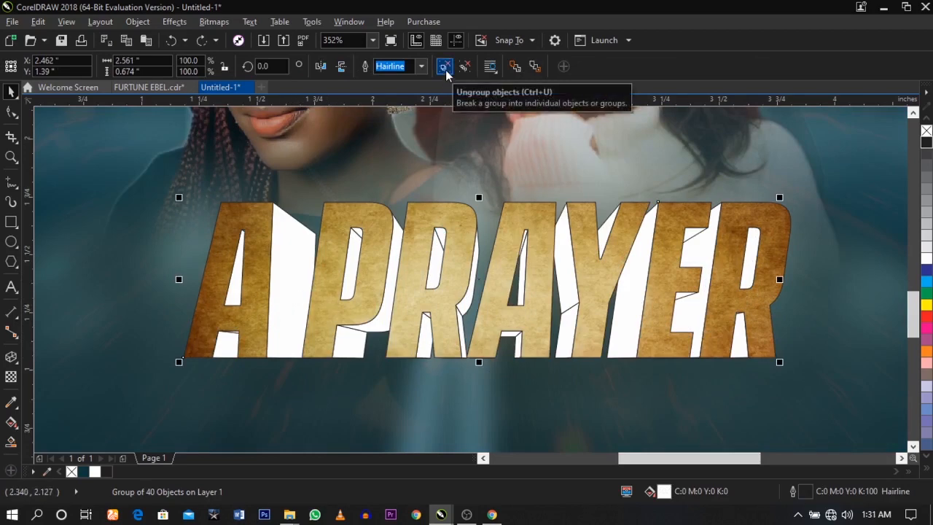
# - Ungroup the extruded sides of the A PRAYER title into individual pieces and clear the selection
pyautogui.click(445, 67)
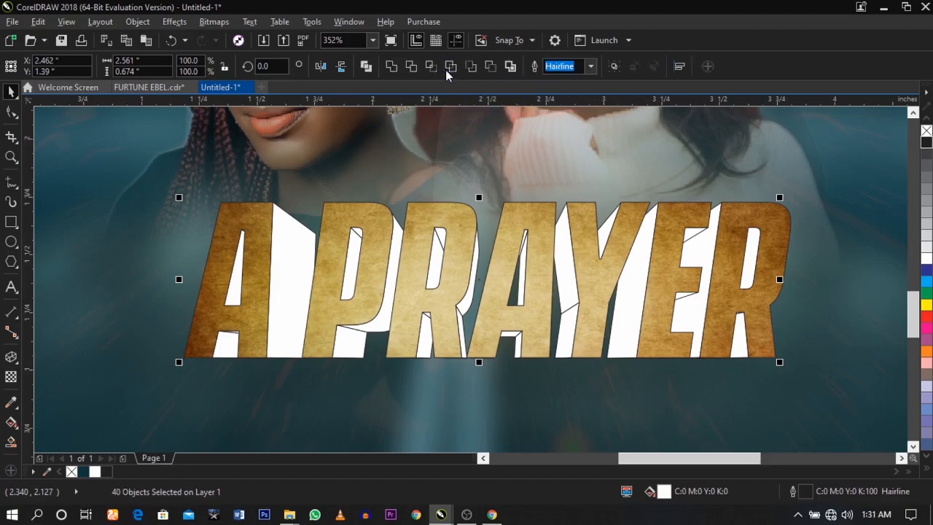
pyautogui.click(632, 394)
# - Try moving several individual extruded side pieces out from behind the A PRAYER letters, and undo the moves
pyautogui.moveTo(622, 302); pyautogui.dragTo(830, 325)
pyautogui.moveTo(689, 321); pyautogui.dragTo(772, 389)
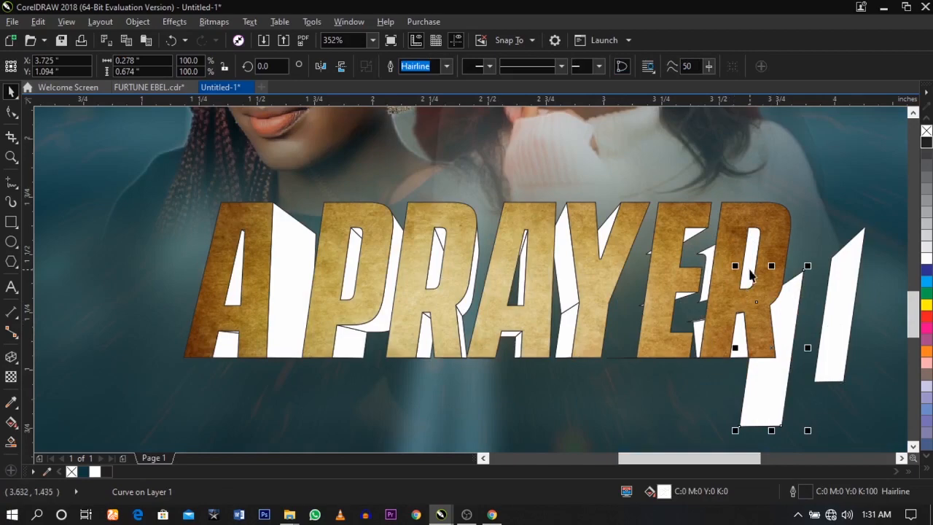
pyautogui.moveTo(748, 270); pyautogui.dragTo(833, 245)
pyautogui.moveTo(560, 289); pyautogui.dragTo(471, 360)
pyautogui.moveTo(559, 336); pyautogui.dragTo(545, 416)
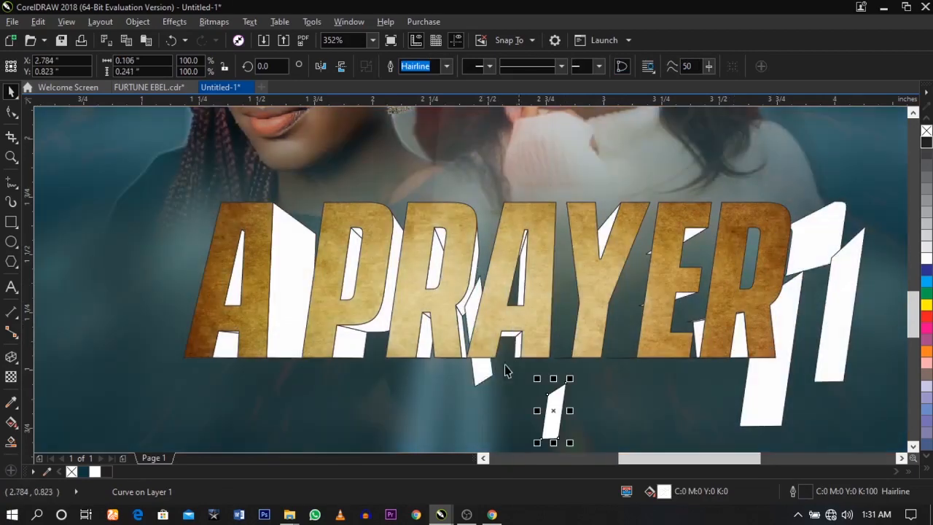
pyautogui.moveTo(404, 325); pyautogui.dragTo(383, 400)
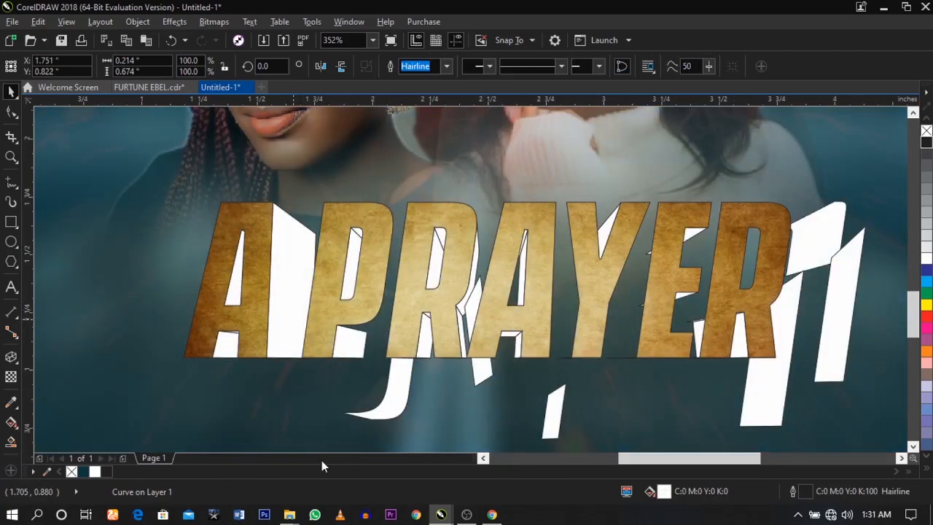
pyautogui.hotkey('ctrl', 'z')
pyautogui.hotkey('ctrl', 'z')
pyautogui.hotkey('ctrl', 'z')
pyautogui.hotkey('ctrl', 'z')
pyautogui.hotkey('ctrl', 'z')
pyautogui.hotkey('ctrl', 'z')
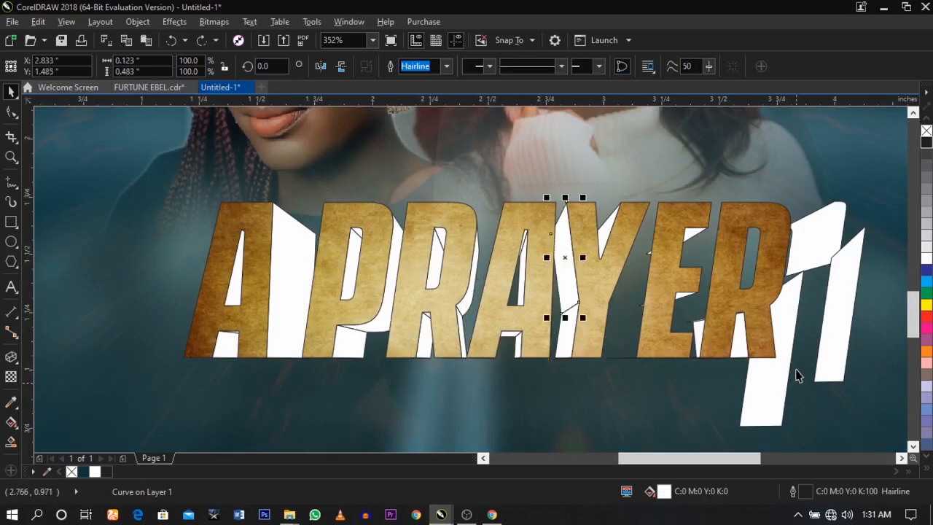
pyautogui.click(835, 387)
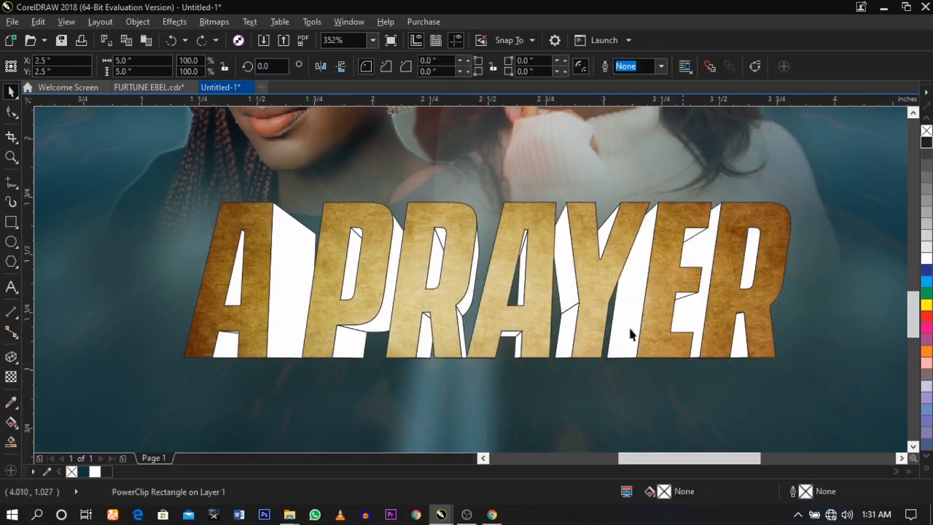
# - Examine the white extruded side pieces behind the letters, including the one inside the last R's opening
pyautogui.press('z')
pyautogui.moveTo(159, 187); pyautogui.dragTo(845, 394)
pyautogui.press('space')
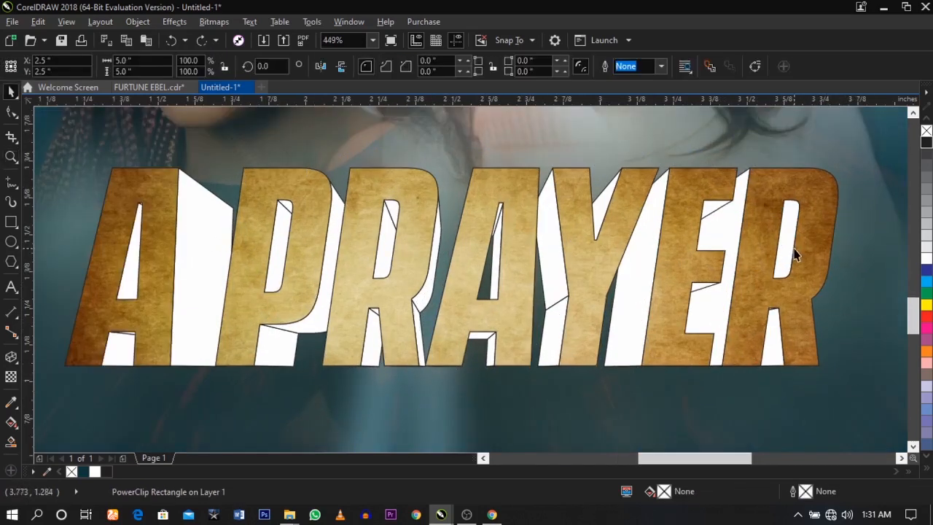
pyautogui.click(787, 241)
pyautogui.press('z')
pyautogui.moveTo(682, 181); pyautogui.dragTo(871, 301)
pyautogui.press('space')
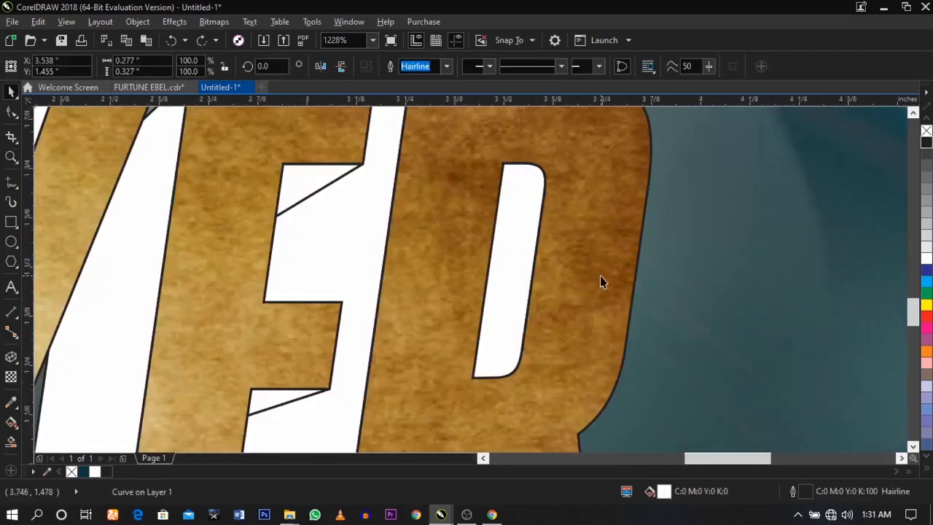
pyautogui.press('F4')
pyautogui.press('z')
pyautogui.moveTo(660, 224); pyautogui.dragTo(271, 367)
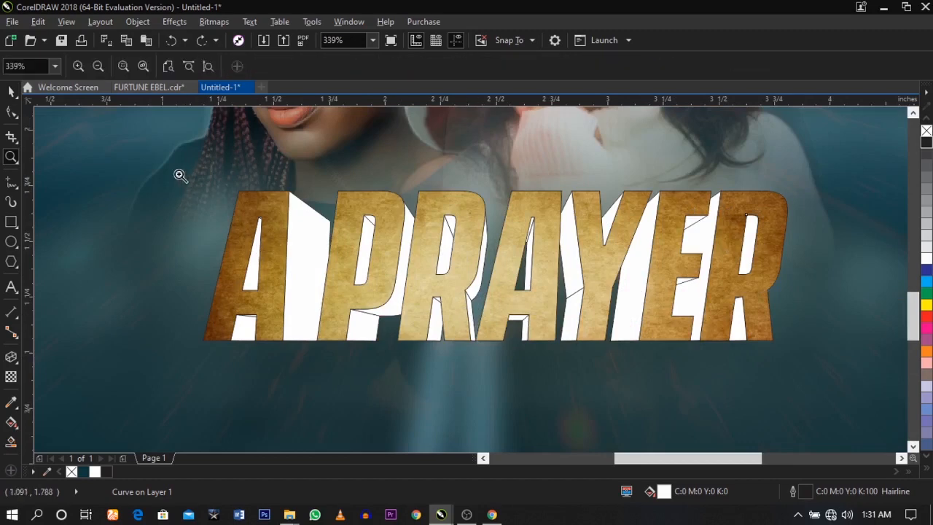
pyautogui.moveTo(180, 175); pyautogui.dragTo(885, 370)
pyautogui.press('space')
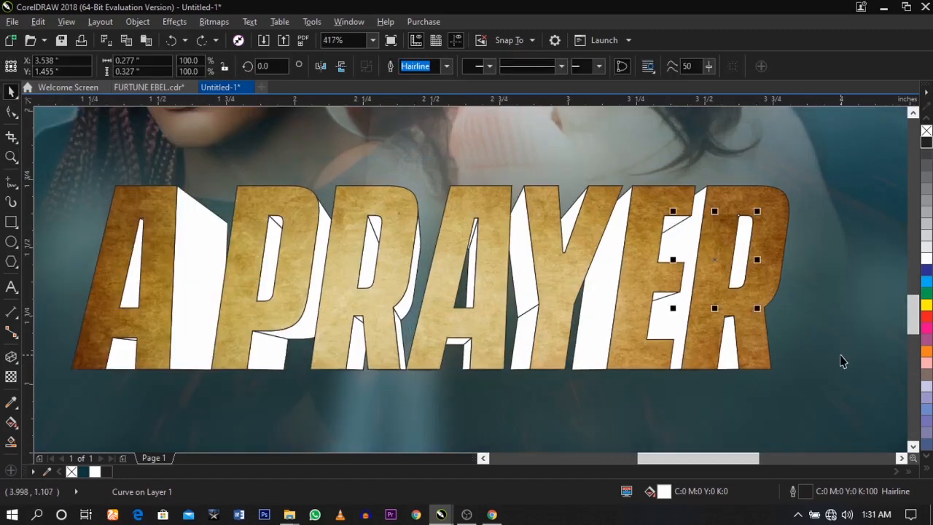
# - Try moving the side piece beneath the last R downwards, and undo the move
pyautogui.moveTo(729, 373); pyautogui.dragTo(737, 404)
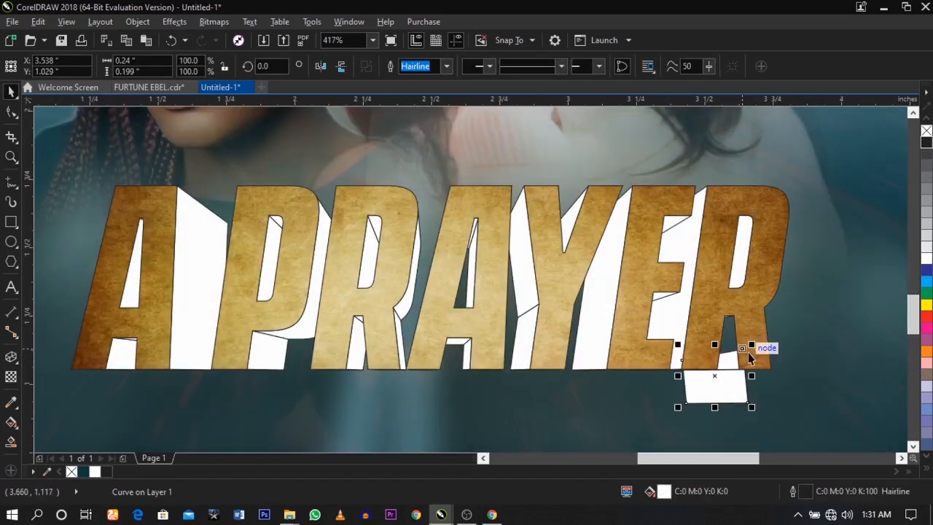
pyautogui.hotkey('ctrl', 'z')
pyautogui.scroll(2, 804, 256)
pyautogui.scroll(-2, 612, 240)
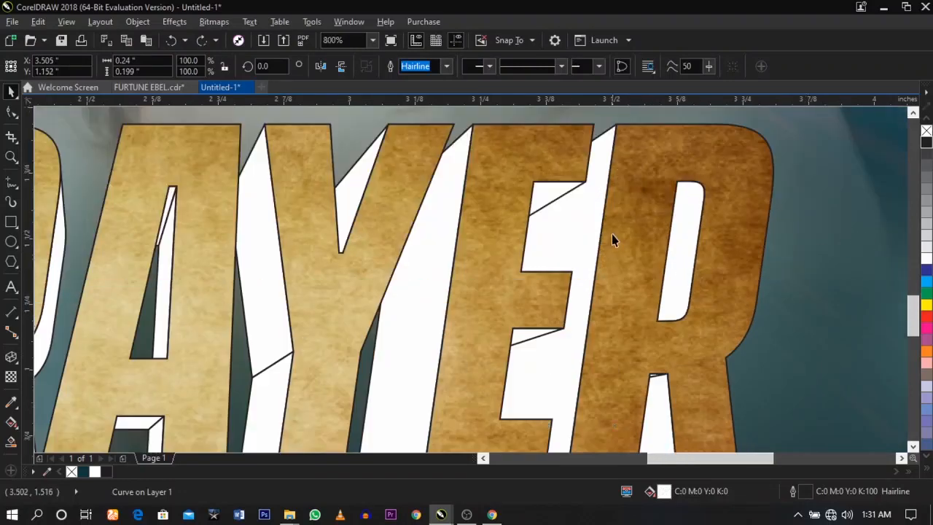
pyautogui.press('z')
pyautogui.moveTo(437, 166); pyautogui.dragTo(792, 365)
pyautogui.press('space')
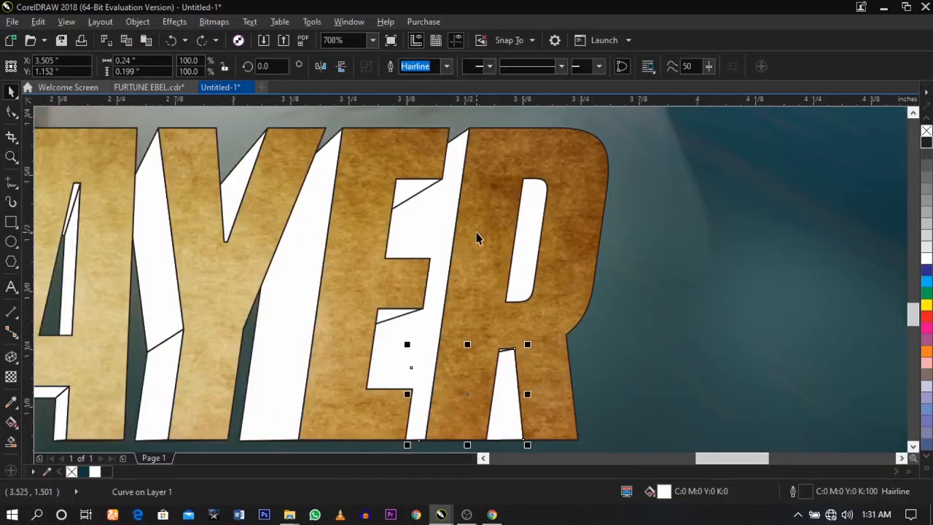
pyautogui.scroll(-4, 621, 304)
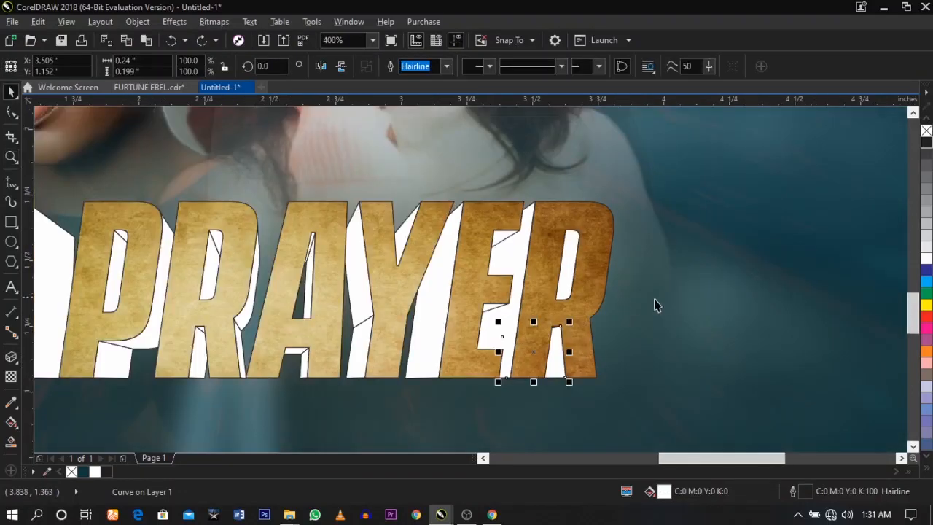
pyautogui.scroll(2, 457, 307)
pyautogui.scroll(-2, 446, 303)
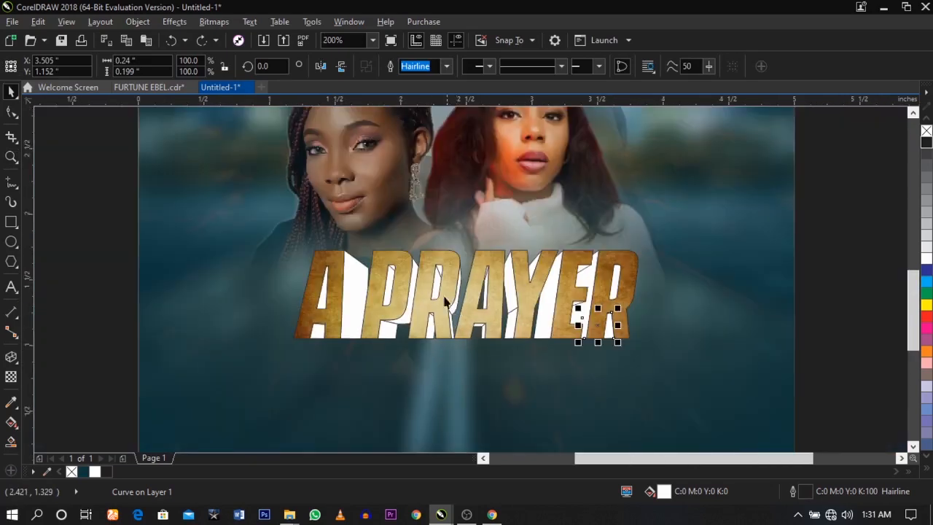
pyautogui.scroll(1, 496, 294)
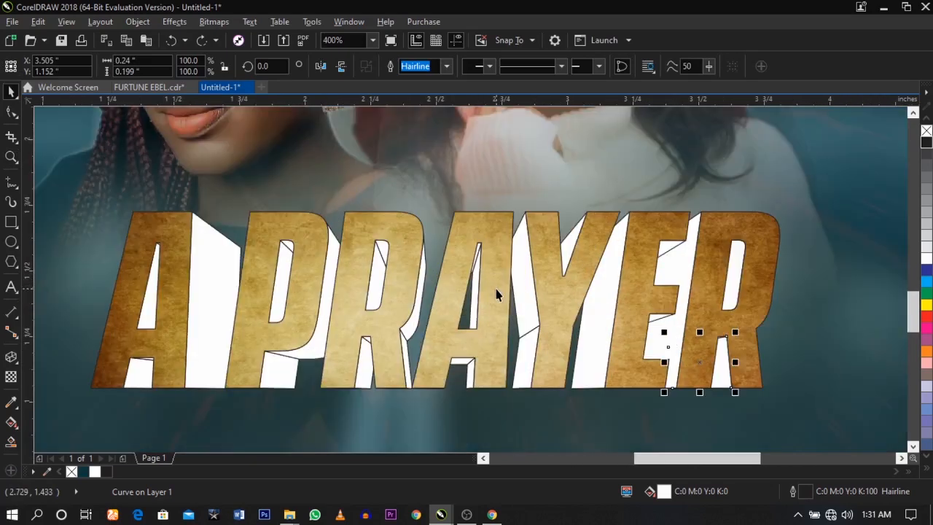
pyautogui.scroll(-1, 495, 294)
pyautogui.scroll(1, 495, 293)
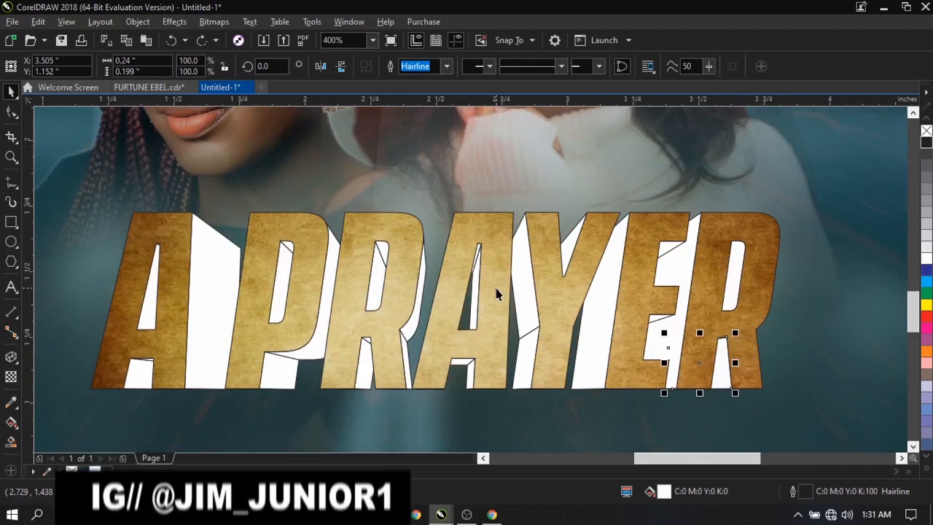
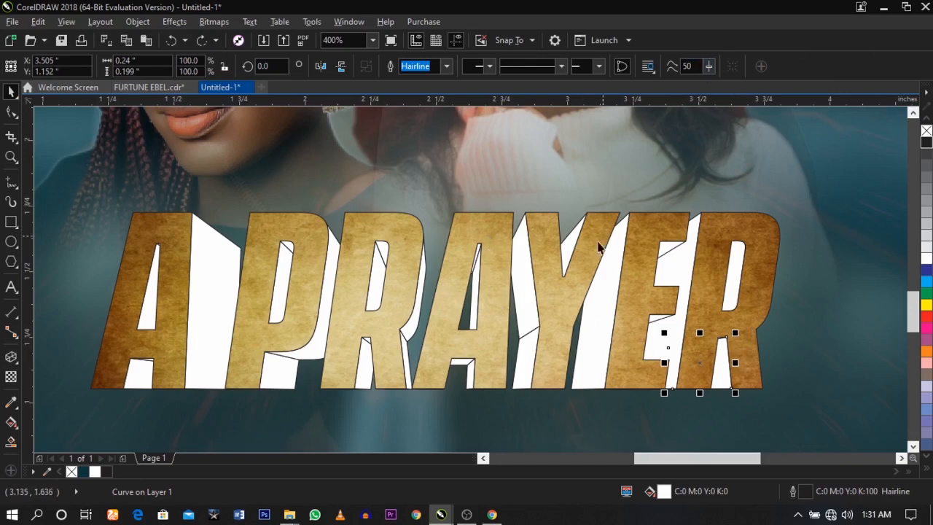
# - Apply a linear fountain fill to the side piece inside the last R, with its end colour sampled from the gold texture on the E
pyautogui.click(777, 285)
pyautogui.click(757, 269)
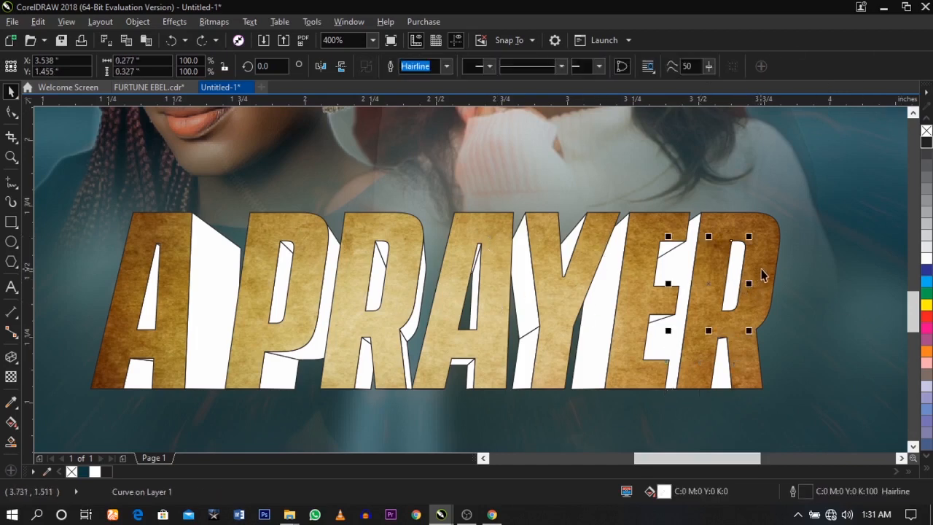
pyautogui.scroll(2, 770, 275)
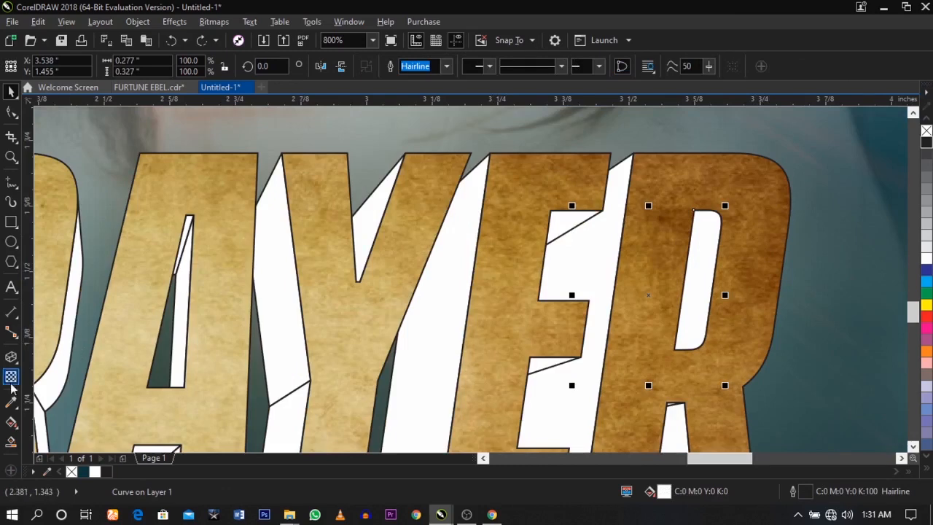
pyautogui.click(11, 422)
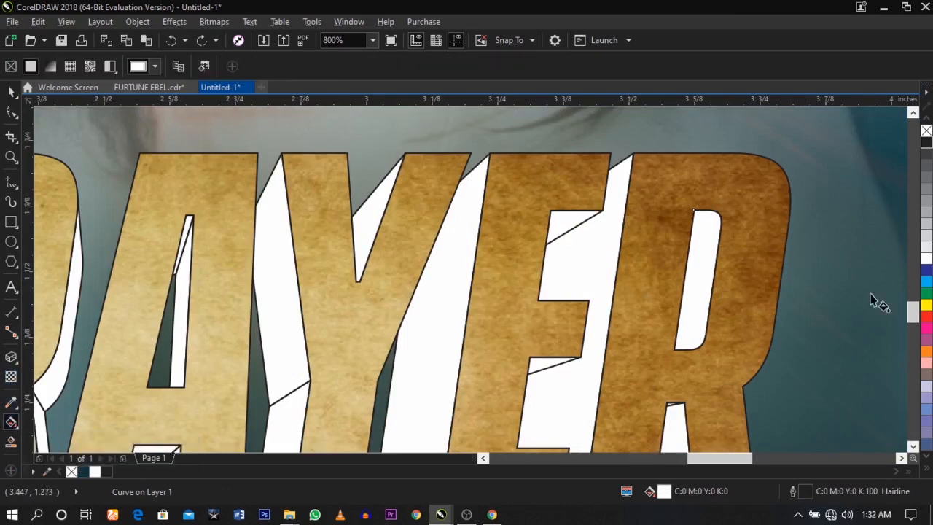
pyautogui.moveTo(689, 274); pyautogui.dragTo(714, 271)
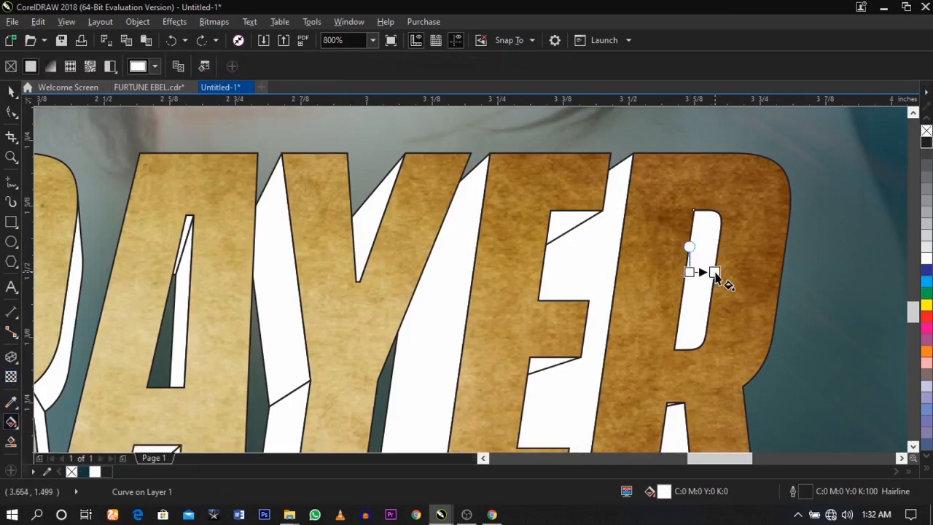
pyautogui.click(688, 295)
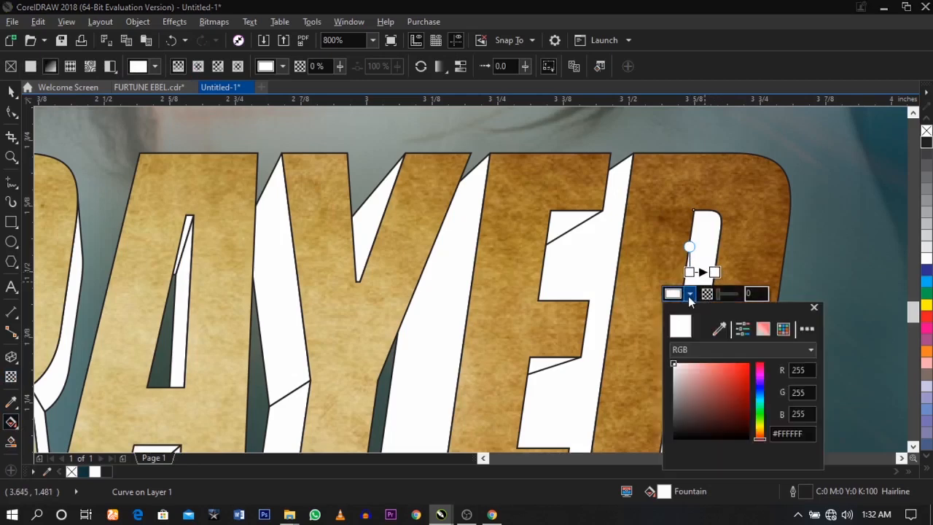
pyautogui.click(718, 330)
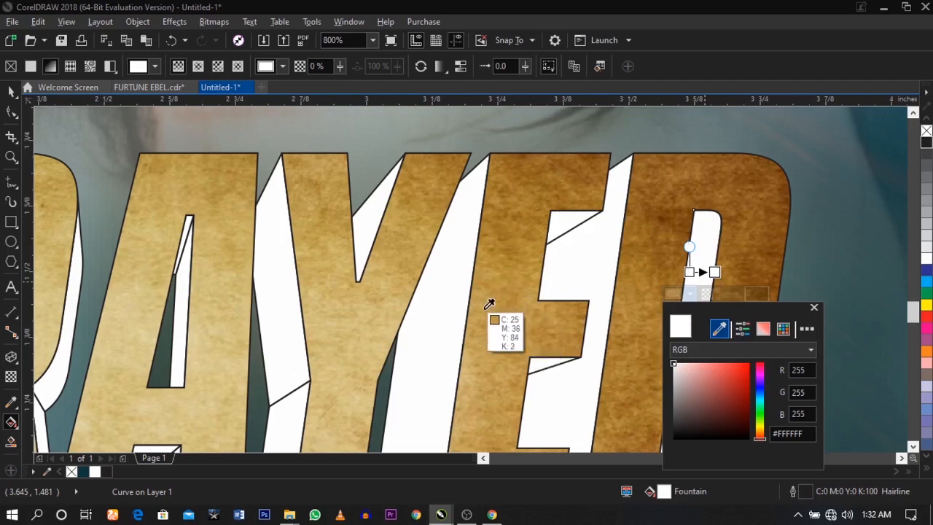
pyautogui.click(501, 329)
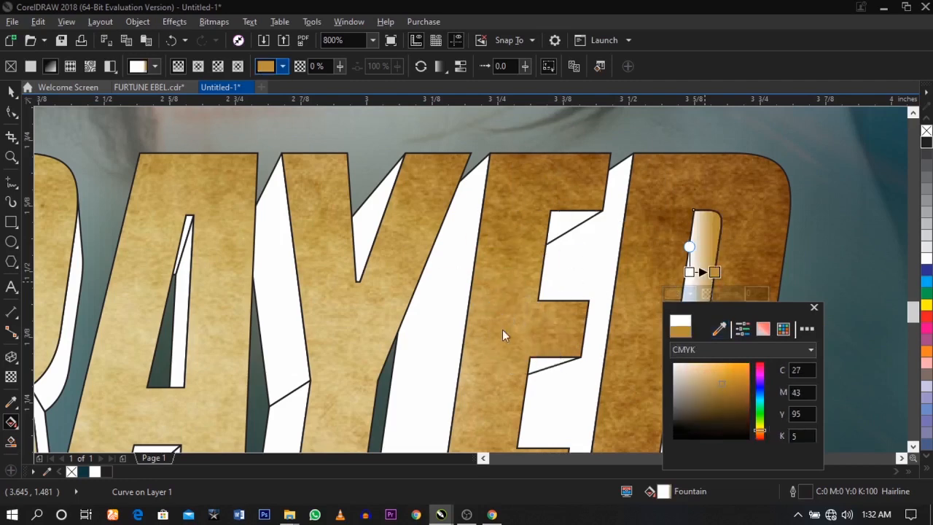
pyautogui.click(750, 246)
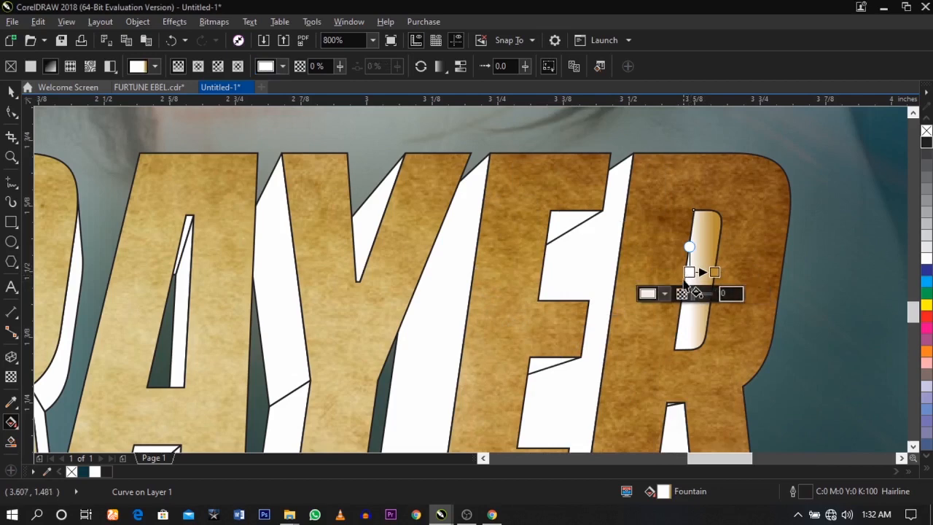
# - Extend the fountain fill's start beyond the R opening's left edge and adjust the colours of its start and end nodes
pyautogui.moveTo(688, 272); pyautogui.dragTo(664, 272)
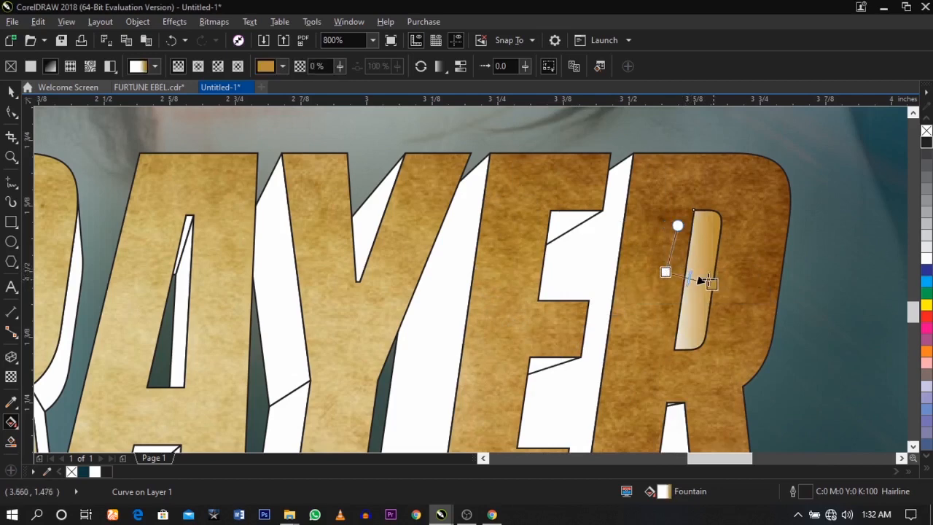
pyautogui.click(713, 271)
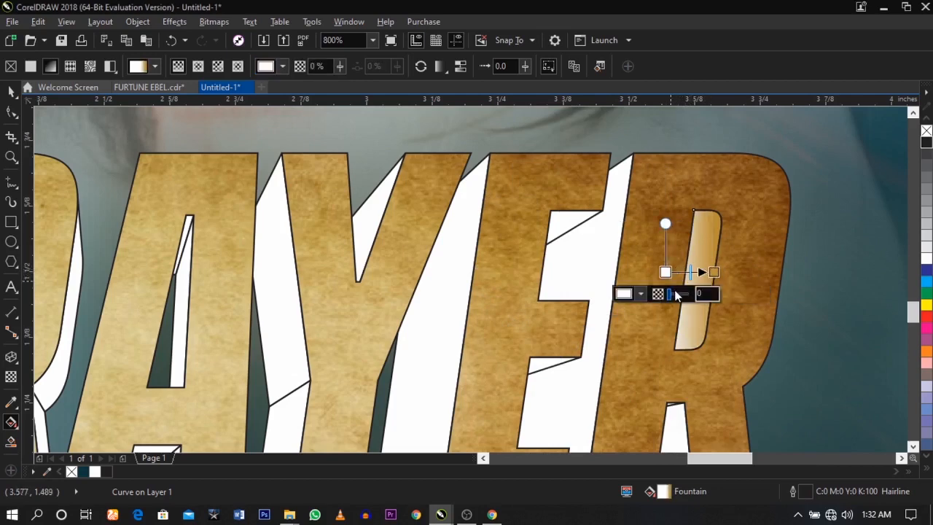
pyautogui.click(639, 292)
pyautogui.click(656, 376)
pyautogui.moveTo(656, 376); pyautogui.dragTo(687, 437)
pyautogui.click(713, 272)
pyautogui.click(676, 294)
pyautogui.moveTo(726, 381); pyautogui.dragTo(718, 365)
pyautogui.press('space')
pyautogui.scroll(-2, 705, 238)
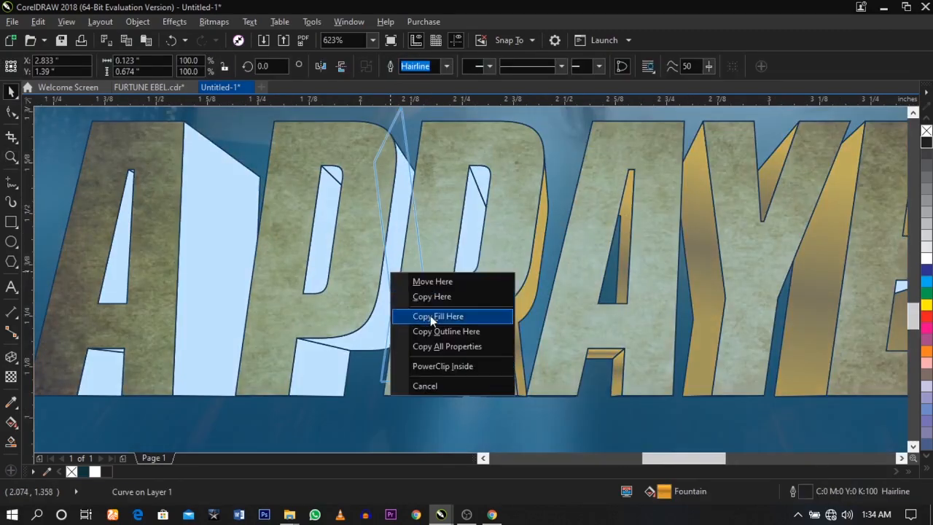
# - Copy the orange-gold fountain fill onto the white side pieces of the first A, the P and the first R
pyautogui.click(431, 317)
pyautogui.keyDown('shift'); pyautogui.click(484, 185); pyautogui.keyUp('shift')
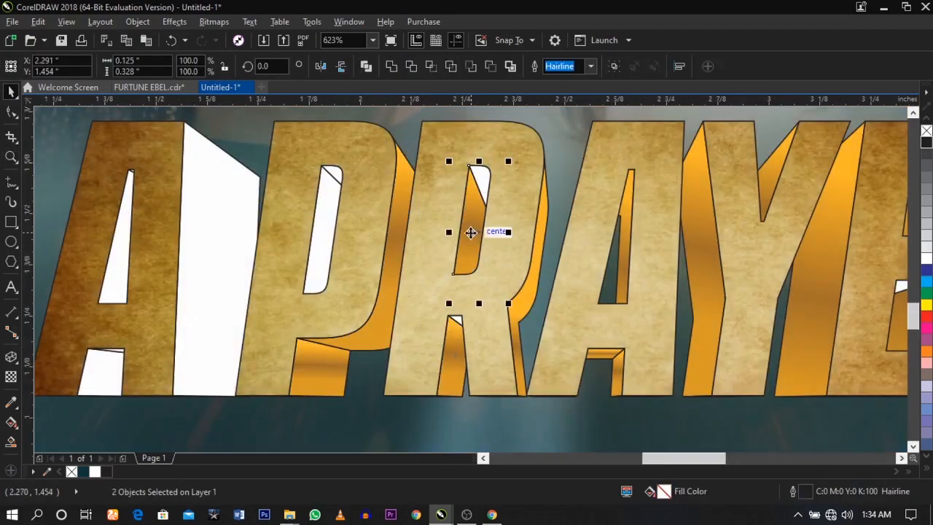
pyautogui.keyDown('shift'); pyautogui.click(471, 232); pyautogui.keyUp('shift')
pyautogui.click(926, 143)
pyautogui.keyDown('shift'); pyautogui.click(475, 217); pyautogui.keyUp('shift')
pyautogui.press('Escape')
pyautogui.click(475, 217)
pyautogui.hotkey('ctrl', 'r')
pyautogui.click(488, 305)
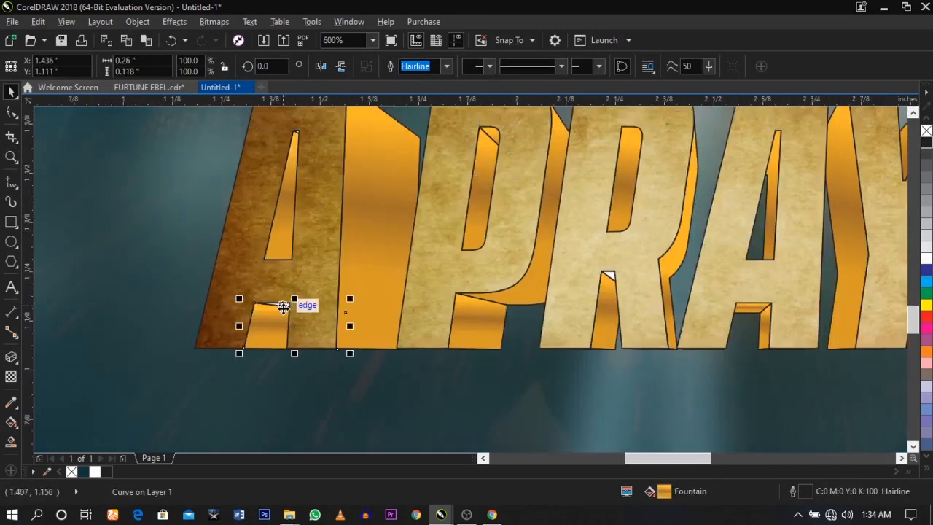
# - Copy the dark-to-light gold gradient from inside the last R onto the piece beneath it and onto the other letters' side pieces
pyautogui.scroll(-2, 668, 268)
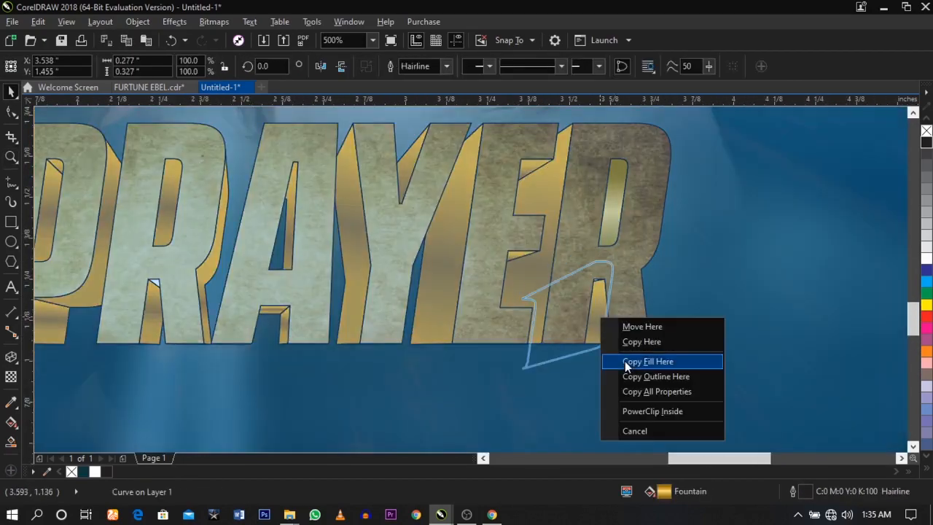
pyautogui.click(626, 362)
pyautogui.click(451, 244)
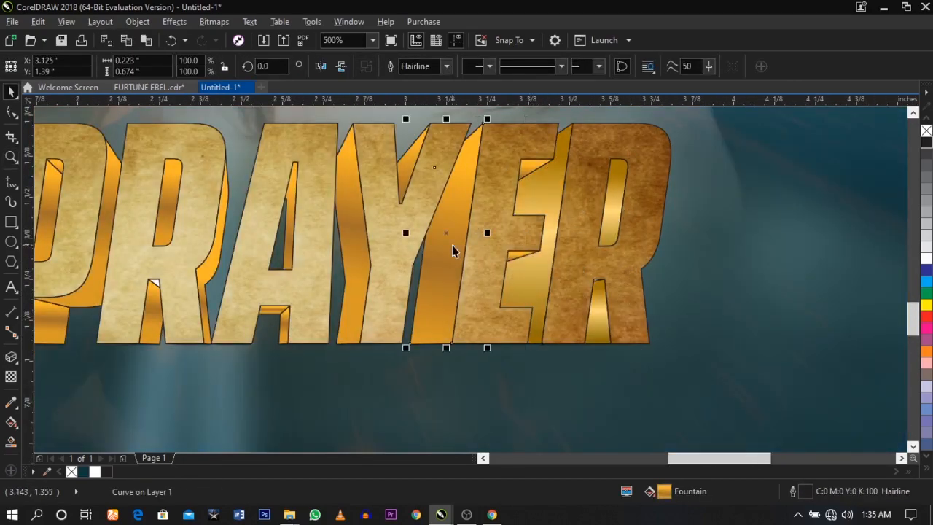
pyautogui.hotkey('ctrl', 'r')
pyautogui.click(353, 248)
pyautogui.scroll(1, 183, 316)
pyautogui.click(394, 191)
pyautogui.click(365, 302)
pyautogui.click(136, 316)
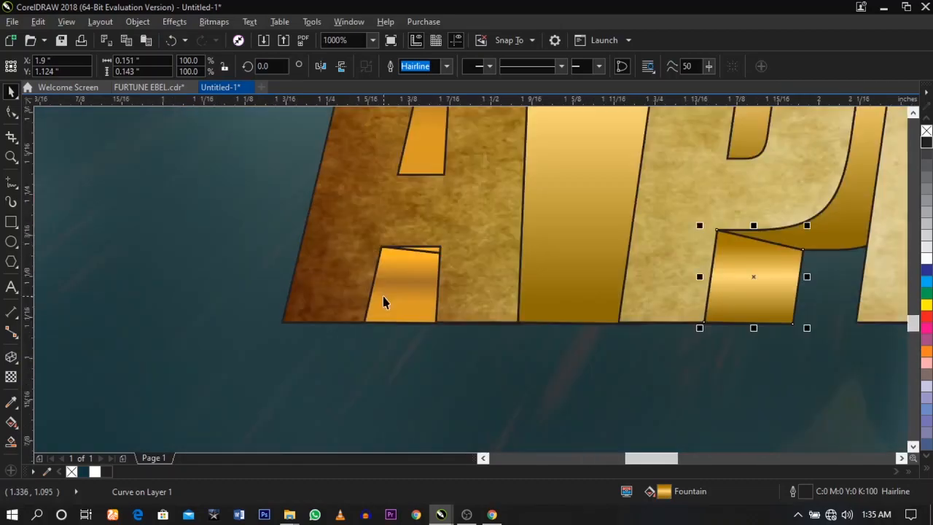
pyautogui.click(383, 302)
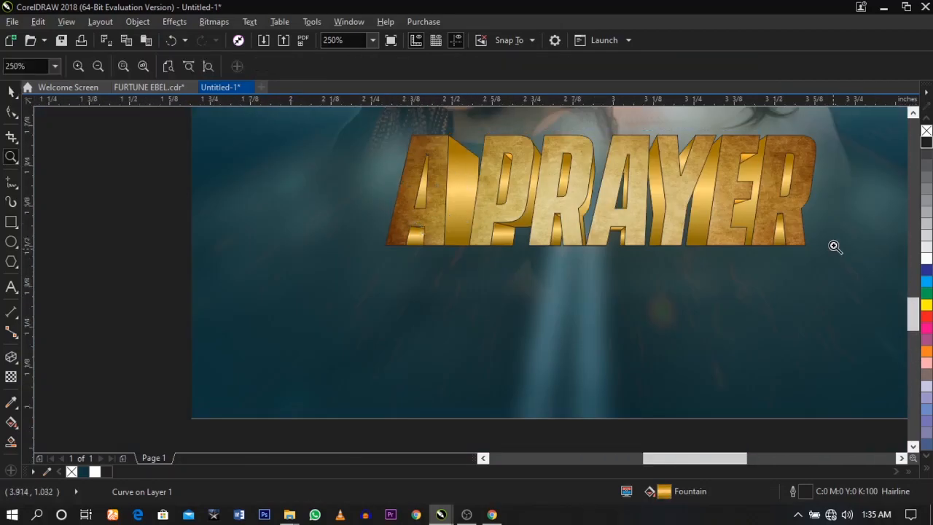
# - Redraw the gold fountain fill's direction on the side piece beneath the last R and adjust its nodes
pyautogui.keyDown('shift'); pyautogui.click(578, 298); pyautogui.keyUp('shift')
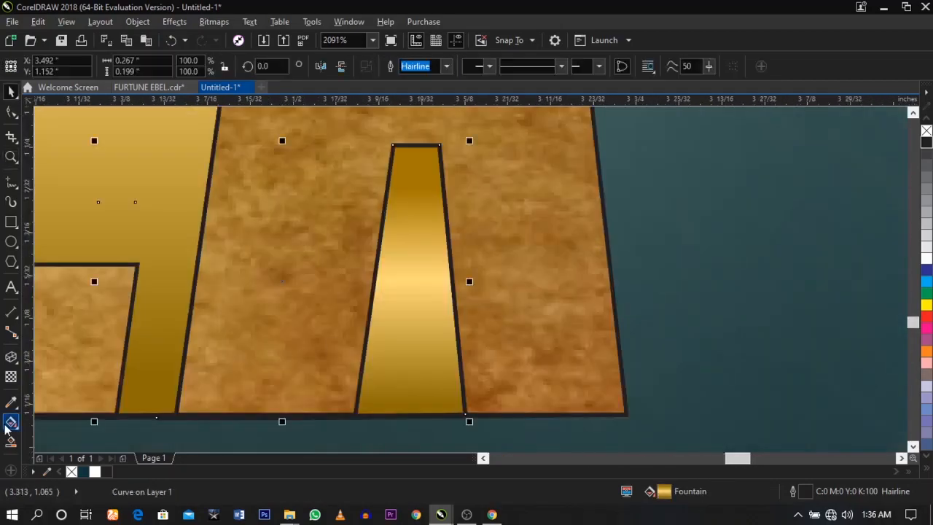
pyautogui.click(10, 423)
pyautogui.moveTo(349, 255); pyautogui.dragTo(475, 307)
pyautogui.moveTo(412, 281); pyautogui.dragTo(402, 276)
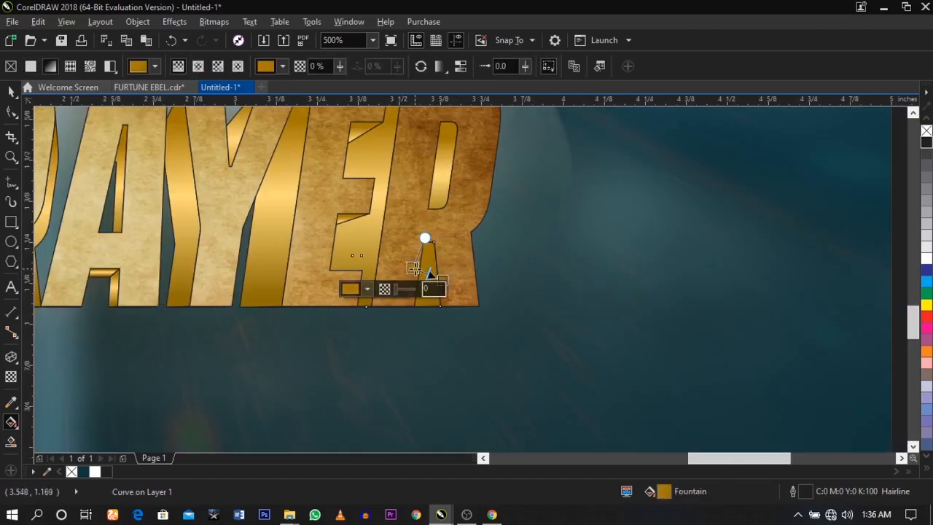
pyautogui.click(431, 271)
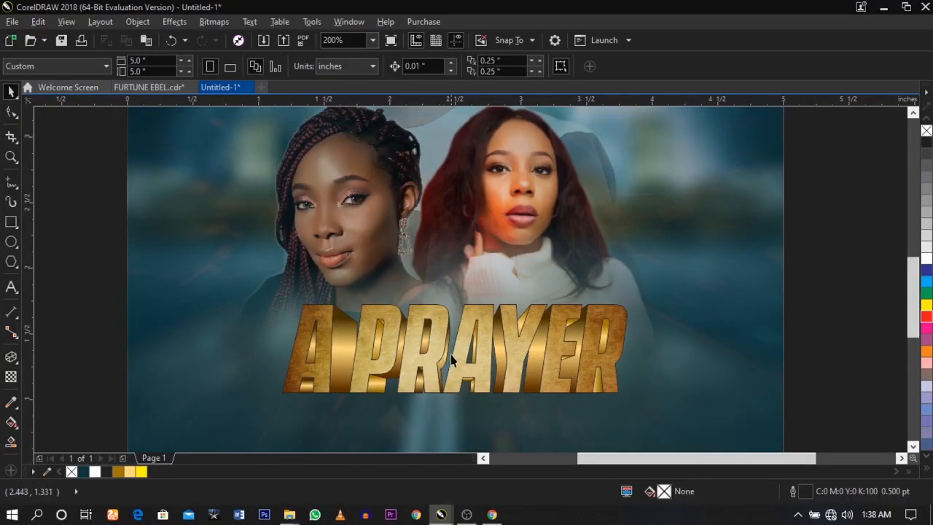
# - Select the A PRAYER letter faces and give them a yellow outline
pyautogui.press('z')
pyautogui.moveTo(244, 285); pyautogui.dragTo(688, 430)
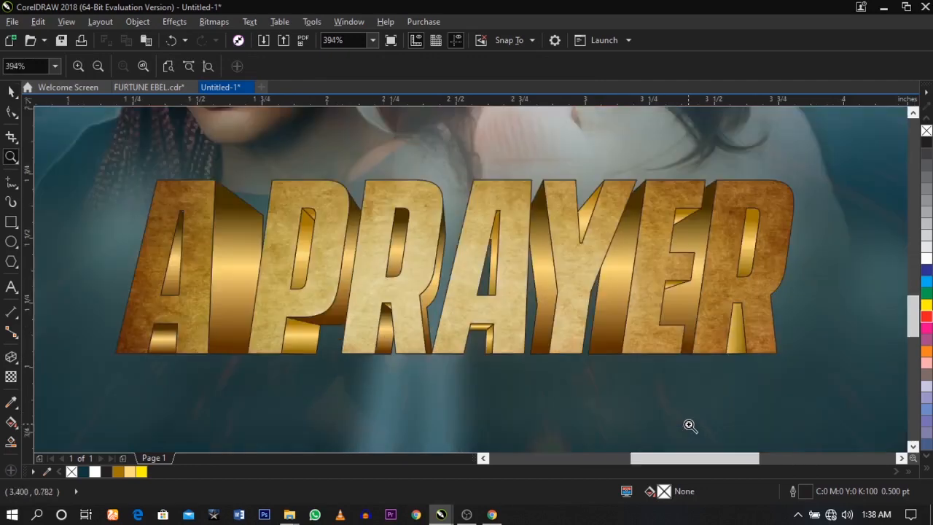
pyautogui.click(720, 360)
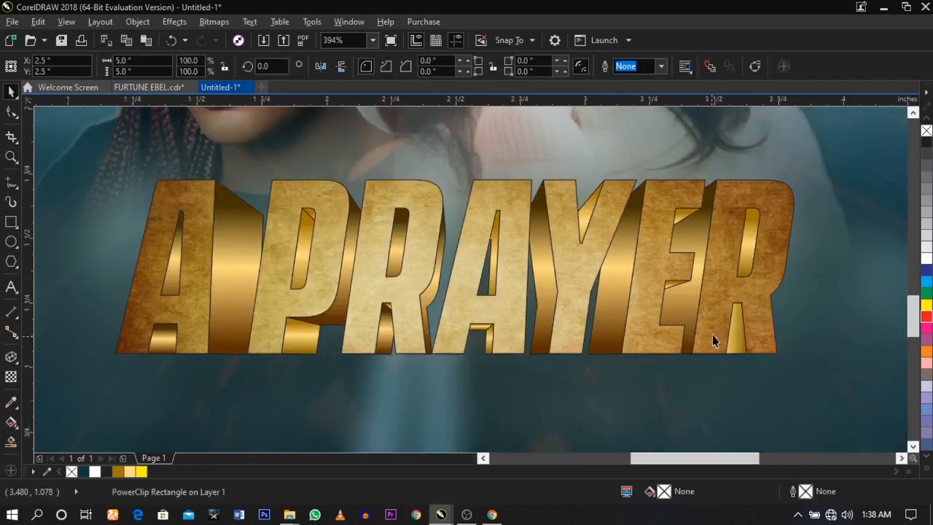
pyautogui.click(774, 261)
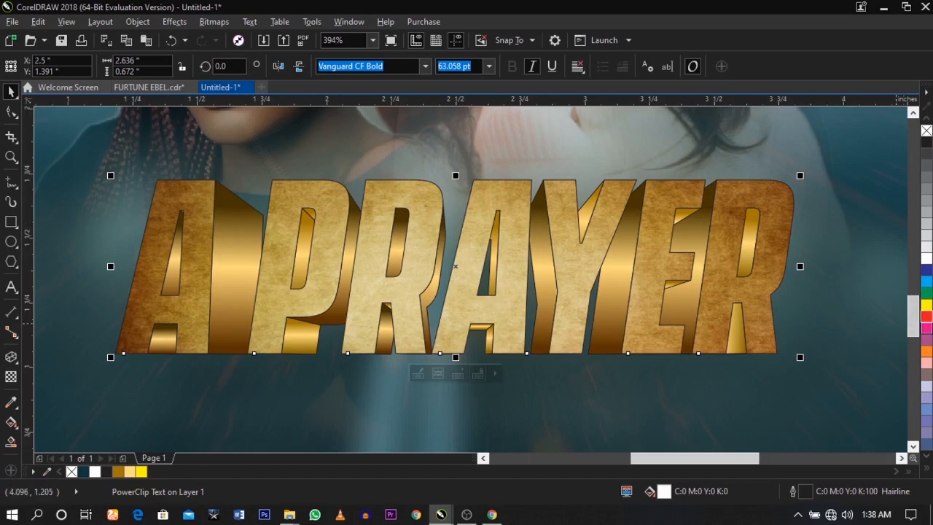
pyautogui.rightClick(925, 307)
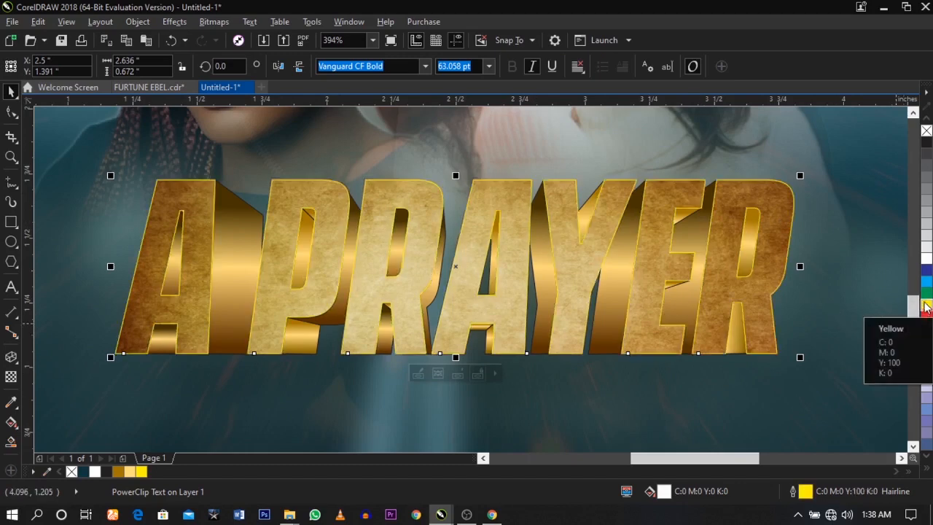
# - Set the letter faces' outline to 2.0 pt wide with round corners and place it behind the fill
pyautogui.doubleClick(804, 492)
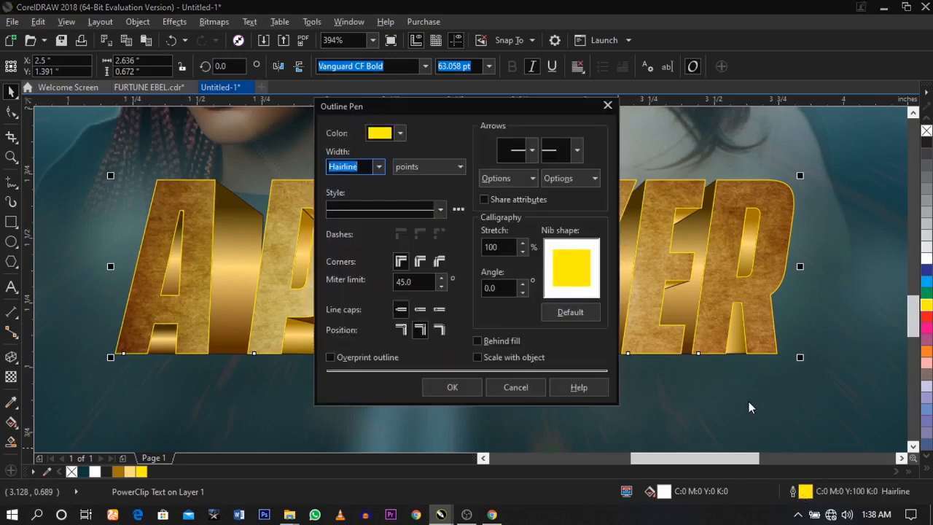
pyautogui.click(611, 108)
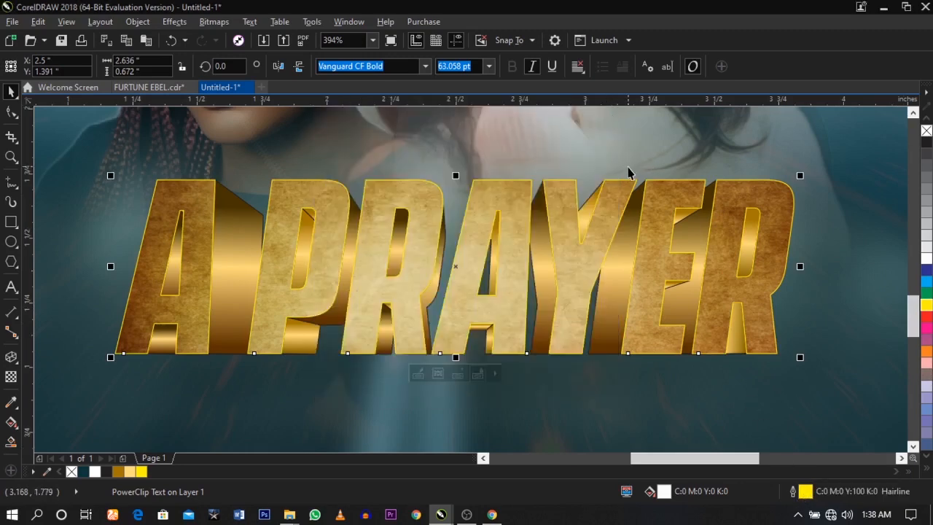
pyautogui.press('F12')
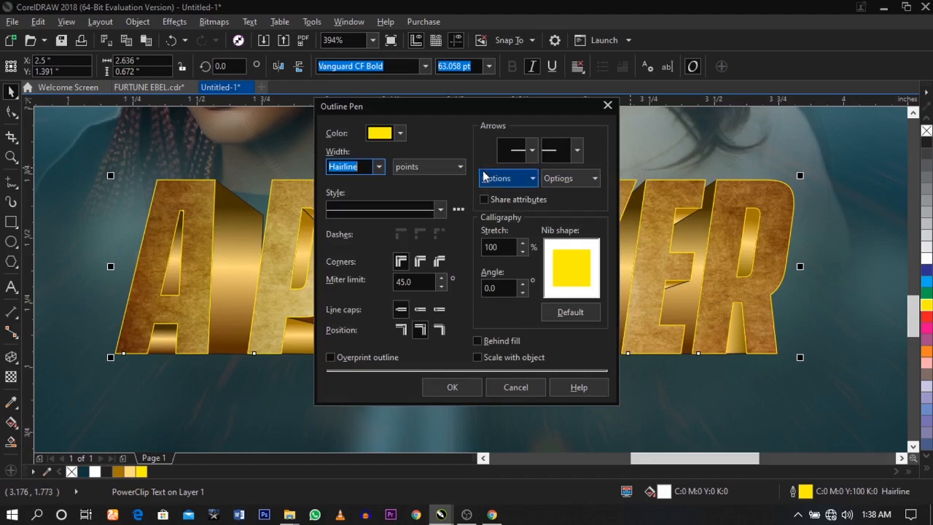
pyautogui.moveTo(463, 110); pyautogui.dragTo(534, 89)
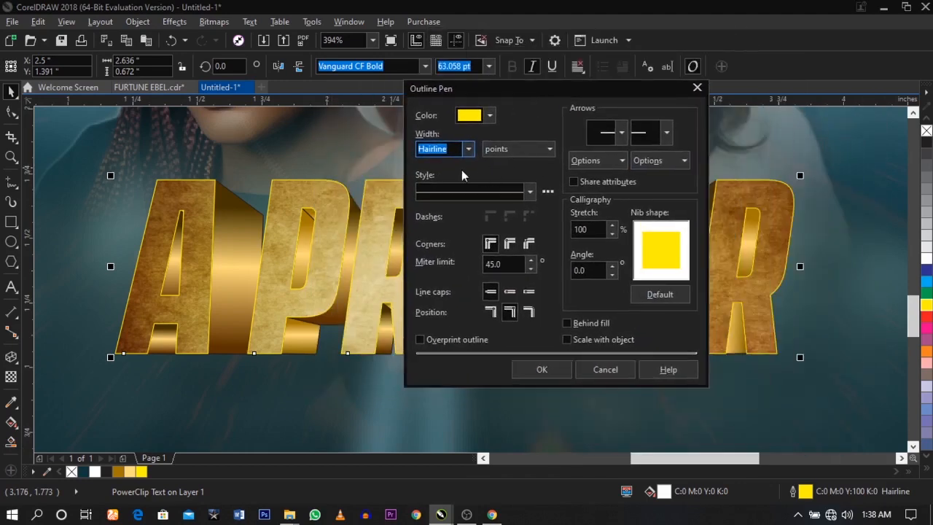
pyautogui.click(467, 149)
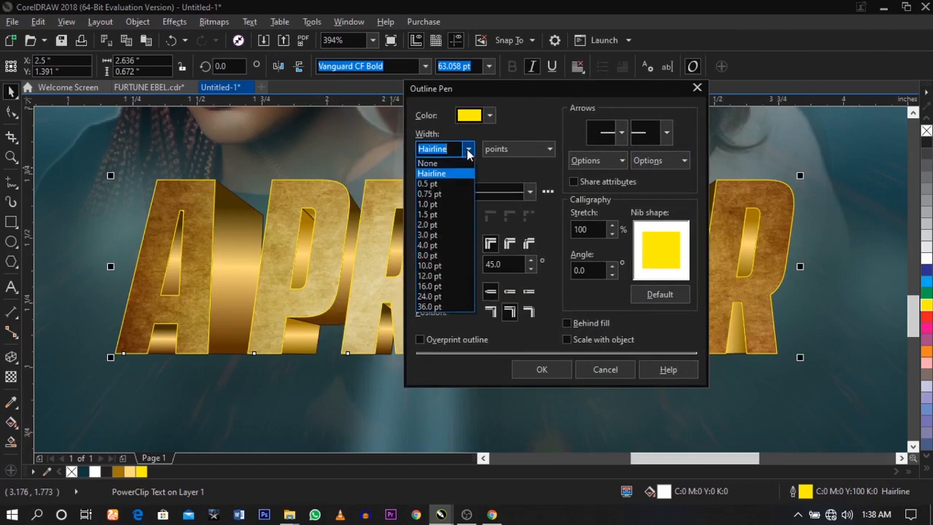
pyautogui.click(452, 226)
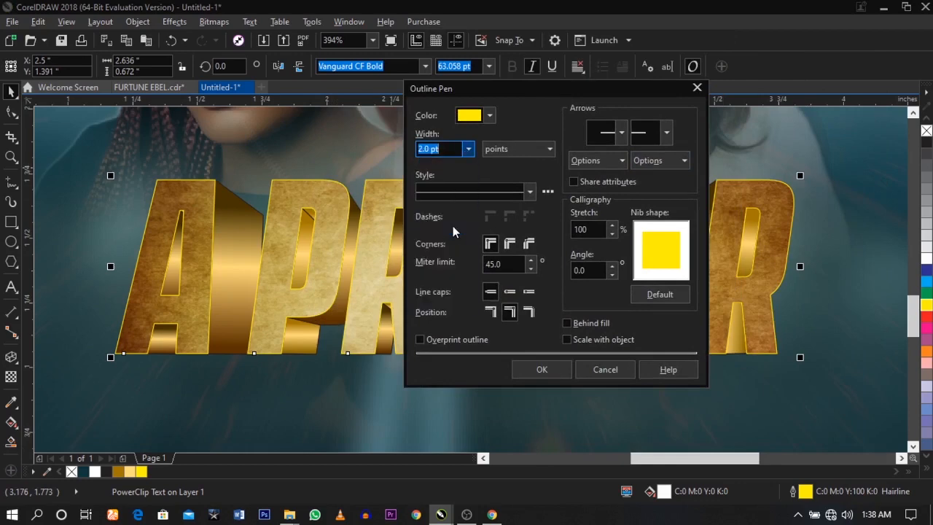
pyautogui.click(568, 322)
pyautogui.click(509, 244)
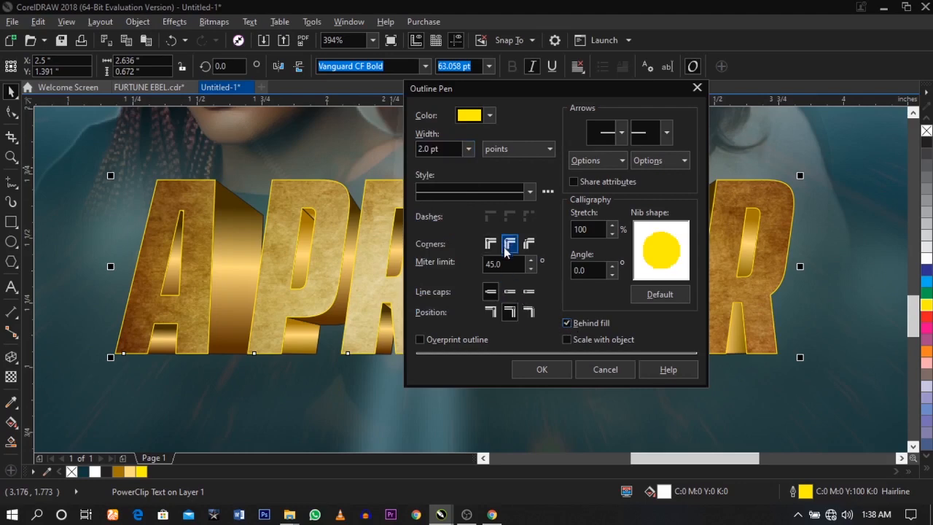
pyautogui.click(543, 370)
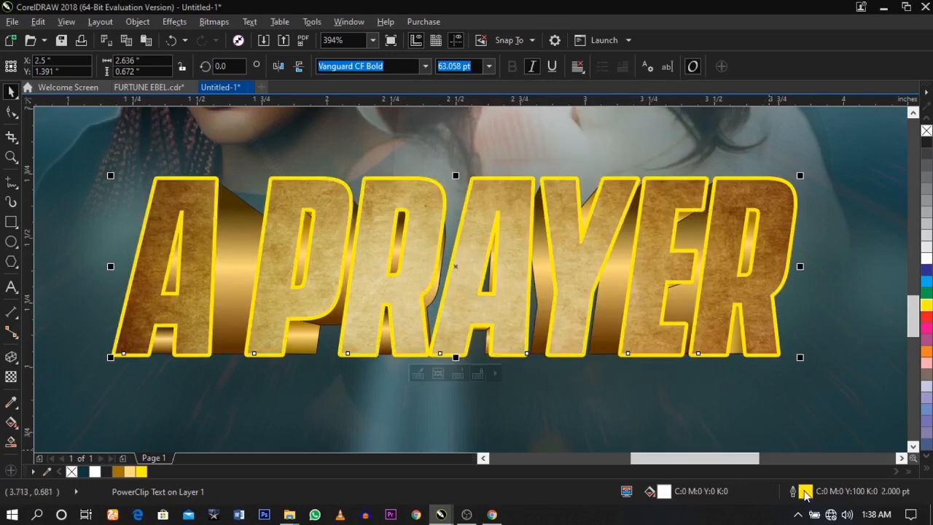
# - Set the letter faces' outline width to 1.5 pt
pyautogui.doubleClick(806, 493)
pyautogui.click(378, 167)
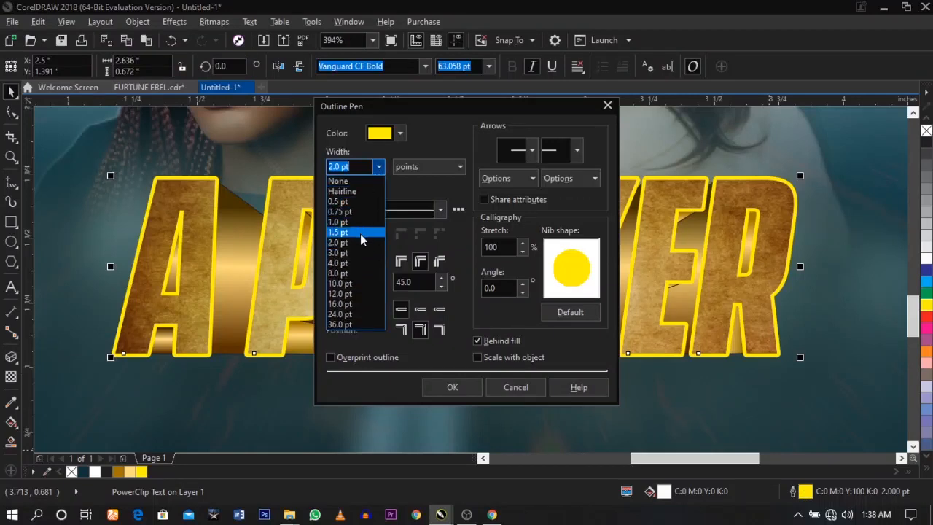
pyautogui.click(362, 233)
pyautogui.click(452, 387)
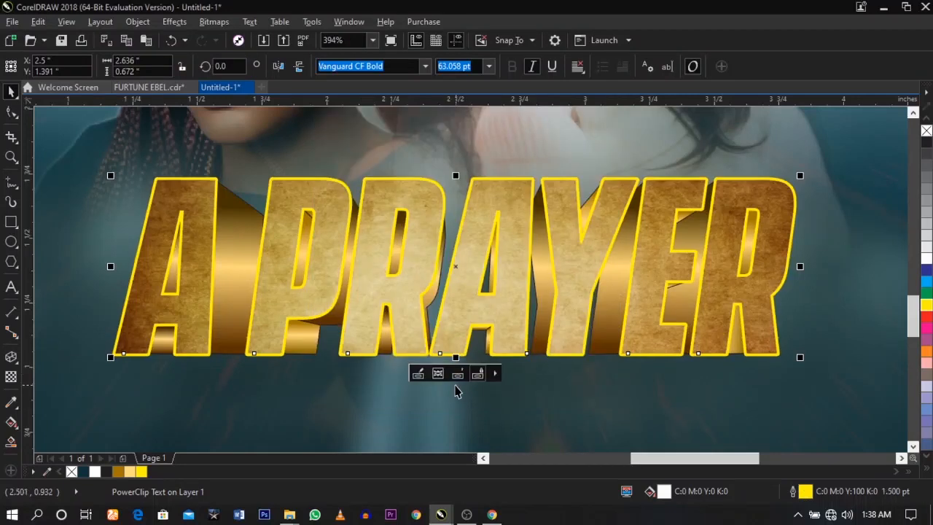
# - Thin the yellow outline on the letter faces to 1.0 pt
pyautogui.doubleClick(805, 492)
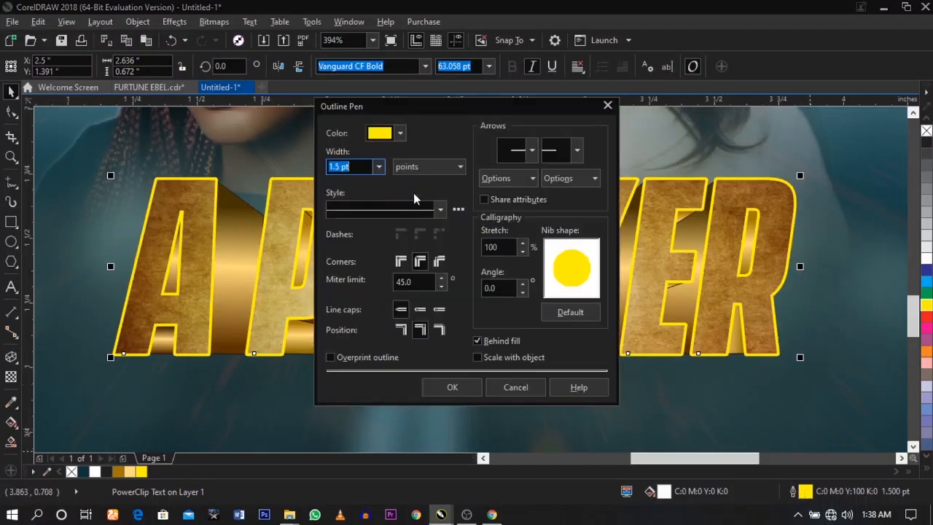
pyautogui.click(378, 167)
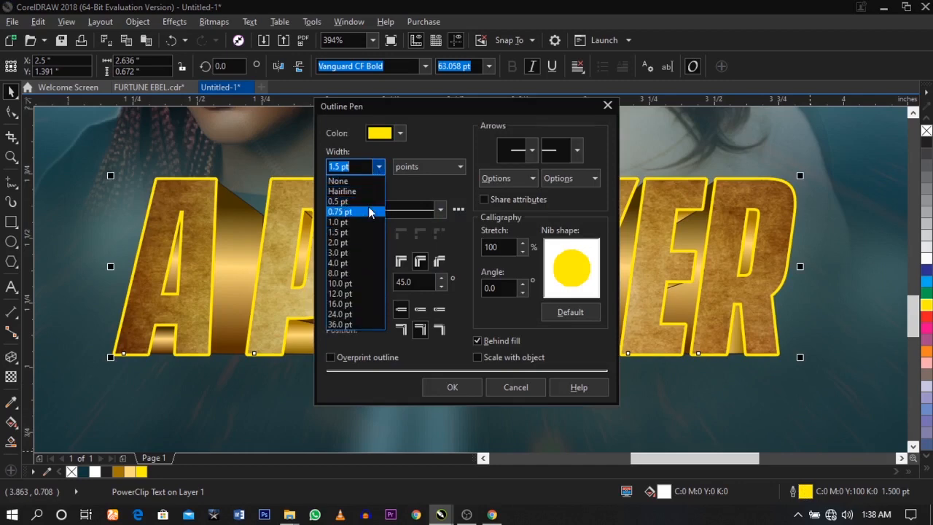
pyautogui.click(369, 219)
pyautogui.click(452, 387)
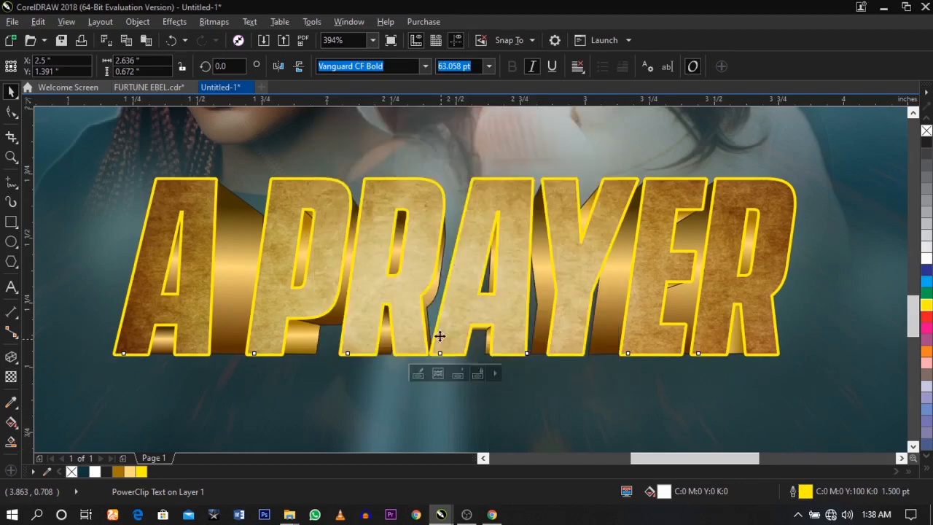
# - Try removing the outlines from the entire title, including both letter faces and side pieces
pyautogui.scroll(-2, 458, 294)
pyautogui.moveTo(837, 225); pyautogui.dragTo(175, 406)
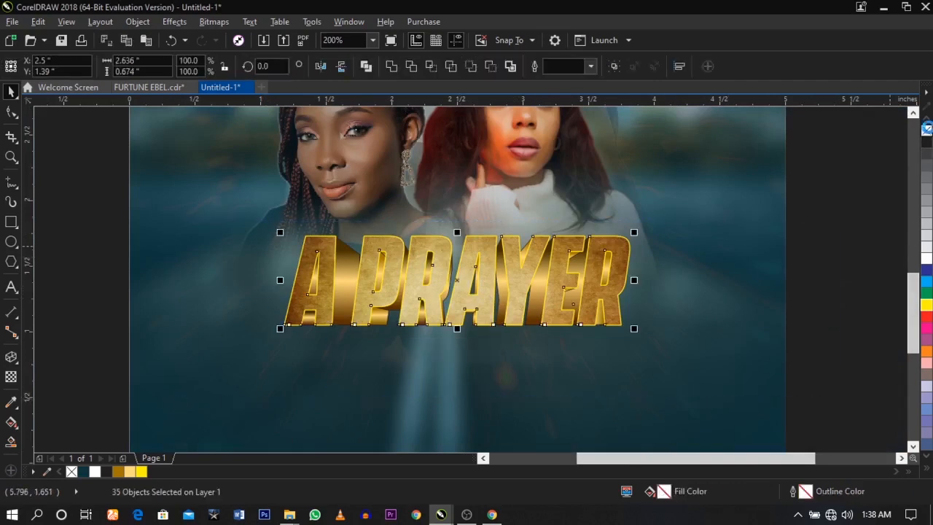
pyautogui.press('z')
pyautogui.moveTo(209, 209); pyautogui.dragTo(793, 341)
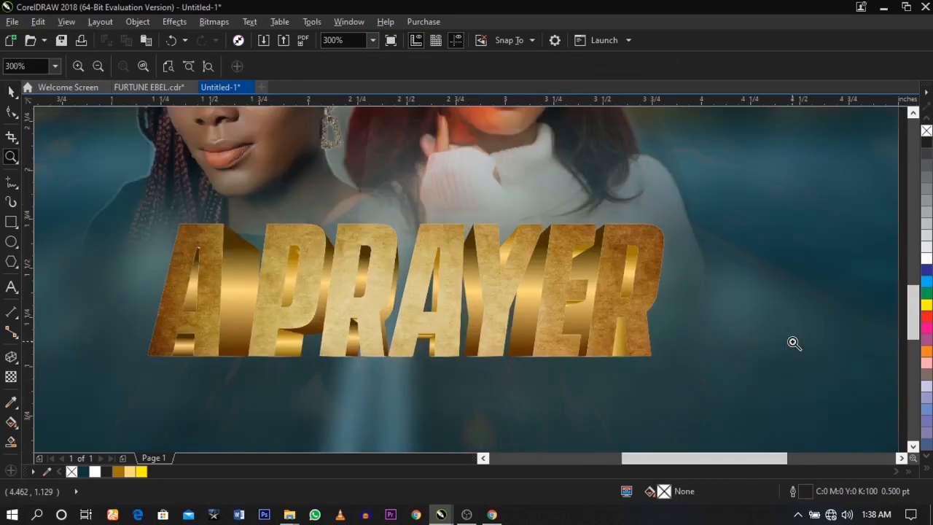
# - Undo the outline removal, exclude the letter faces from the selection, and remove the outlines from only the extruded side pieces
pyautogui.press('space')
pyautogui.keyDown('shift'); pyautogui.click(638, 322); pyautogui.keyUp('shift')
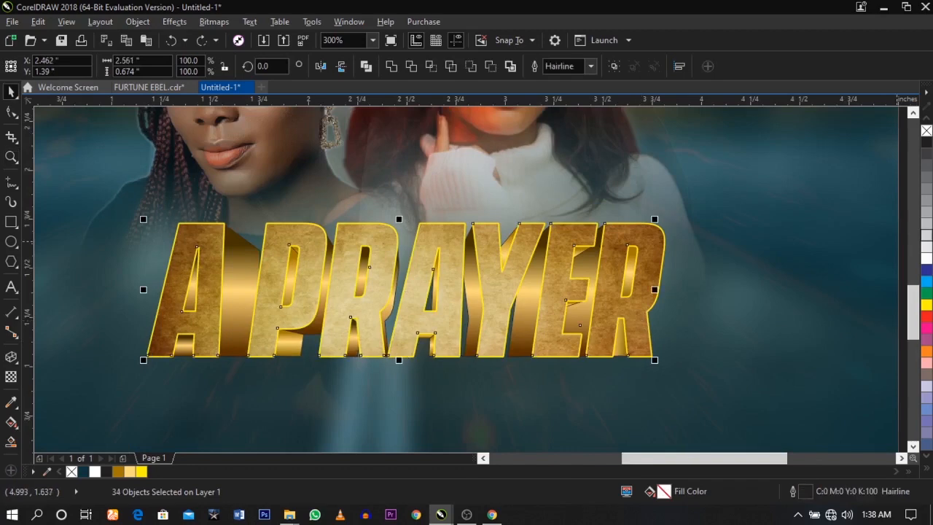
pyautogui.rightClick(925, 132)
pyautogui.click(785, 271)
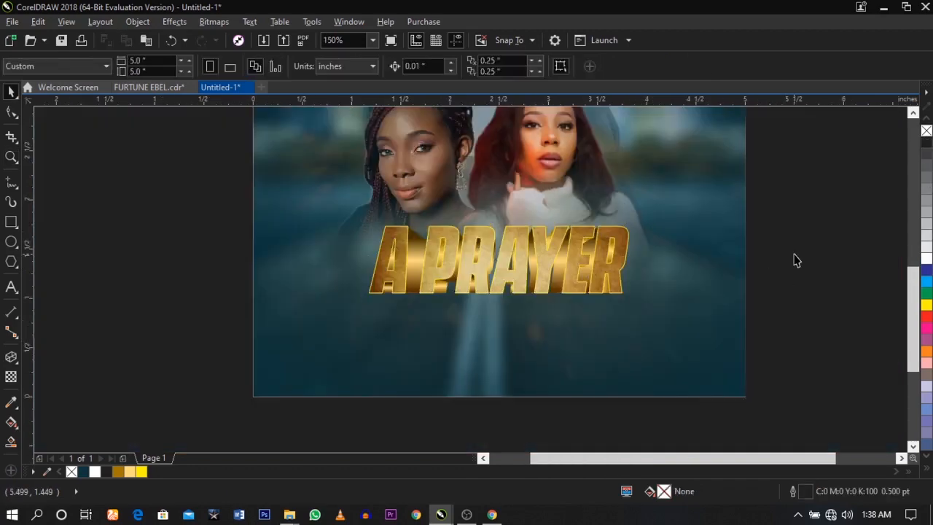
pyautogui.hotkey('shift', 'F4')
pyautogui.scroll(4, 489, 387)
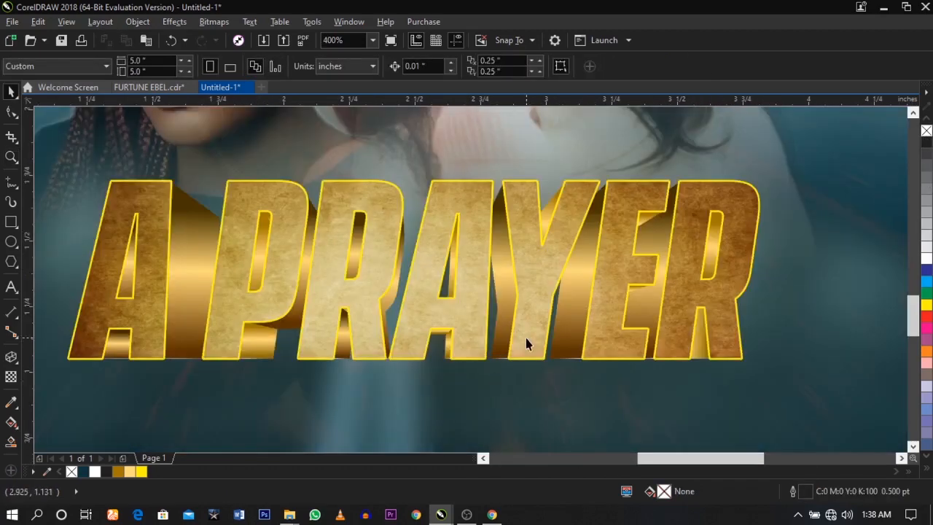
# - Select the whole title with its side pieces and move it straight down to Y 1.345 in
pyautogui.click(526, 336)
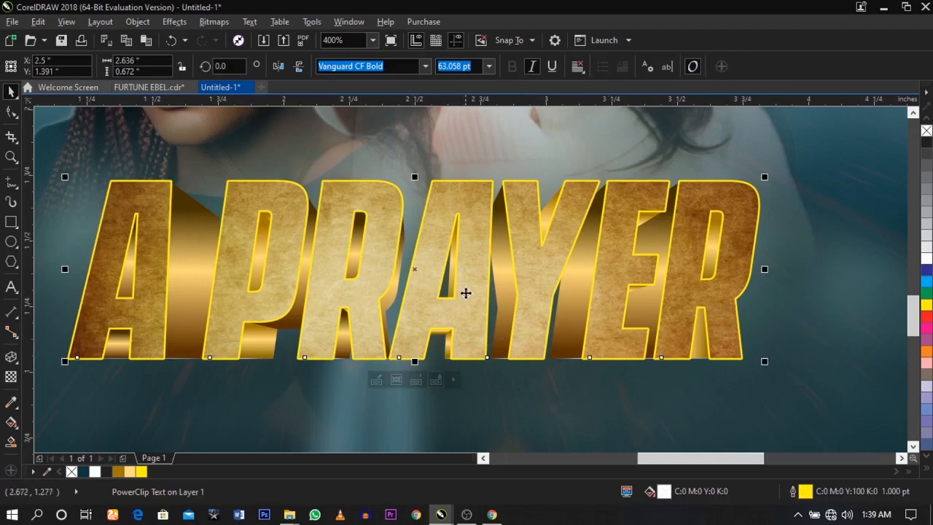
pyautogui.scroll(-1, 466, 293)
pyautogui.moveTo(820, 229); pyautogui.dragTo(176, 432)
pyautogui.moveTo(462, 290); pyautogui.dragTo(464, 295)
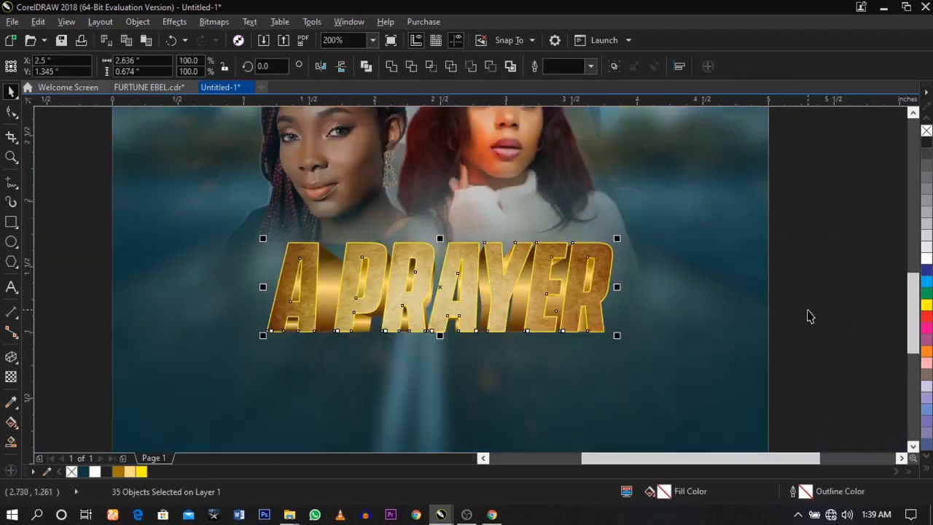
# - Start an image import and open the SKYLENSE folder under Documents, JIM, DOWNLOA
pyautogui.rightClick(816, 302)
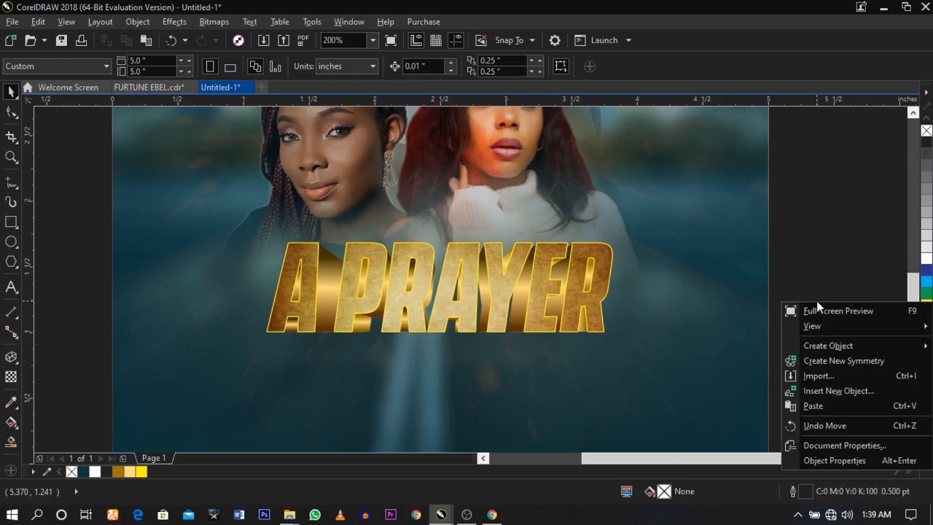
pyautogui.click(841, 375)
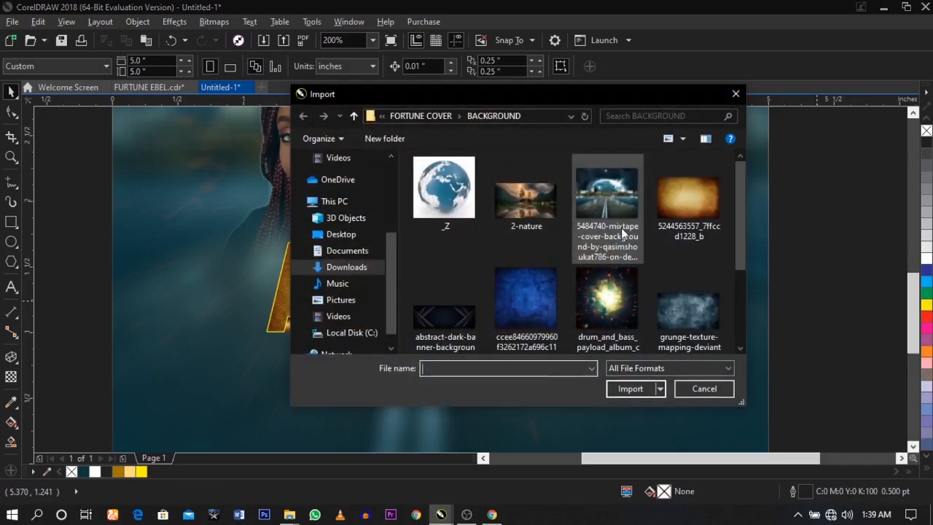
pyautogui.click(348, 251)
pyautogui.scroll(-5, 602, 269)
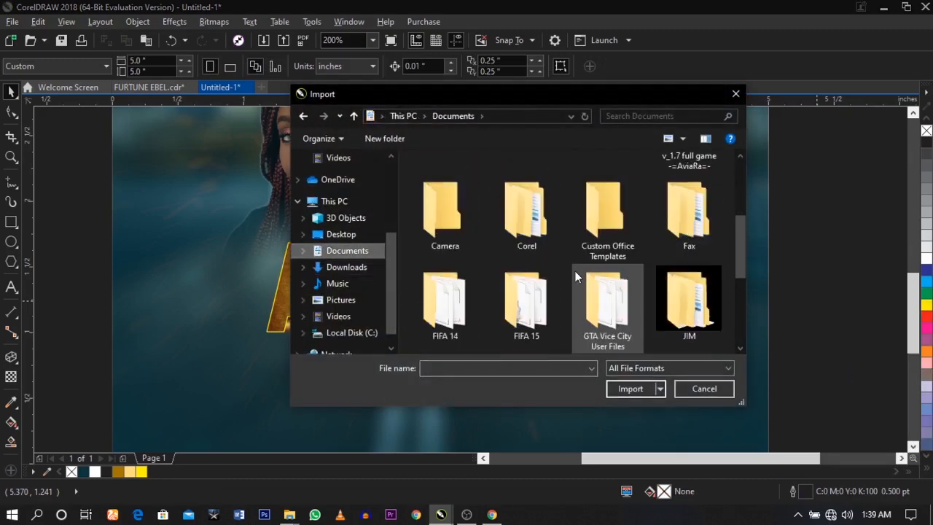
pyautogui.doubleClick(690, 211)
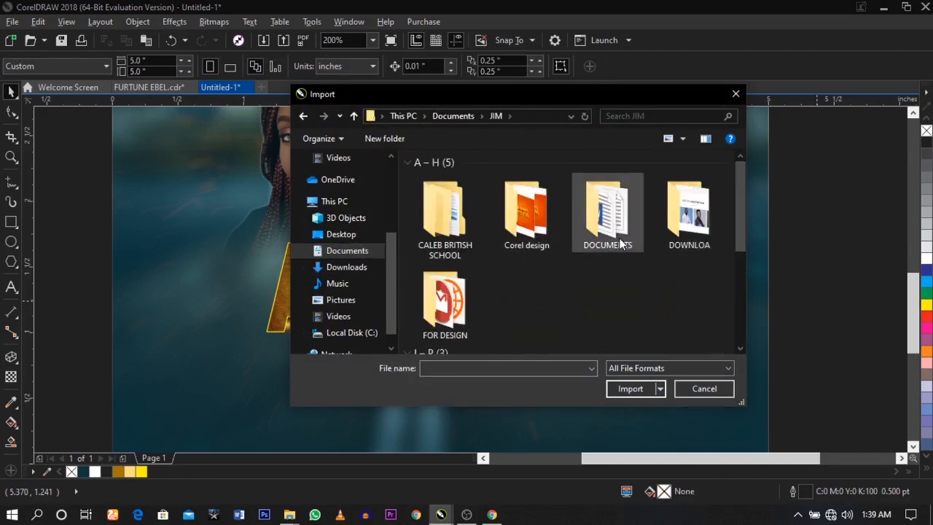
pyautogui.doubleClick(664, 235)
pyautogui.doubleClick(531, 220)
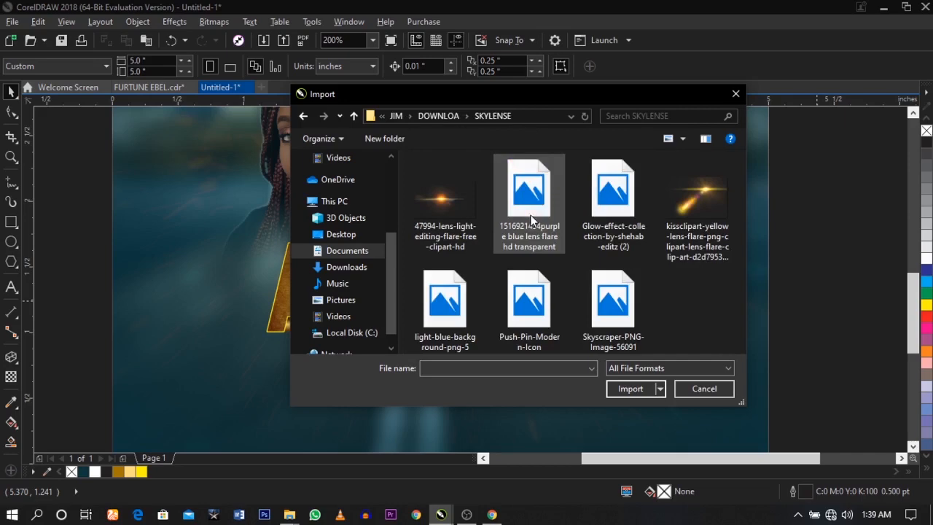
# - Import 47994-lens-light-editing-flare-free-clipart-hd about 1.5 in wide and position it to the right of the title's last R
pyautogui.click(450, 230)
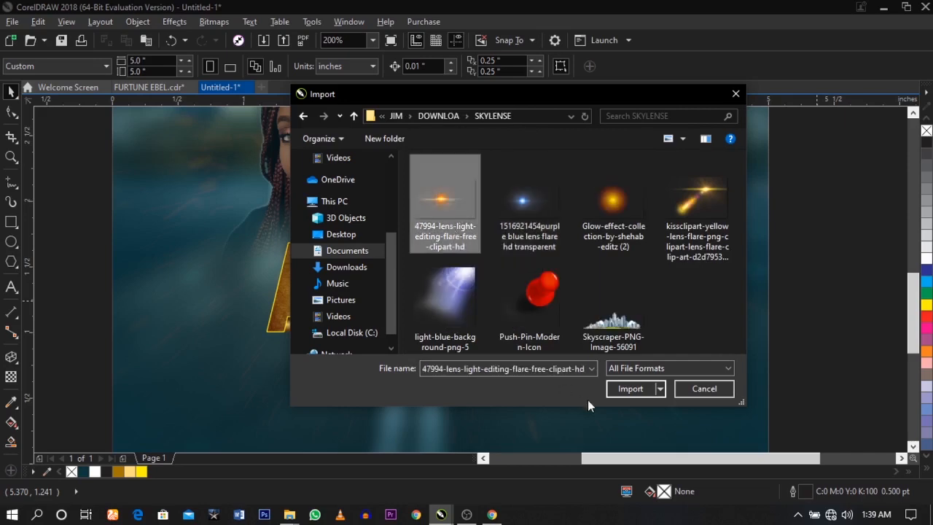
pyautogui.click(630, 388)
pyautogui.moveTo(636, 233); pyautogui.dragTo(837, 364)
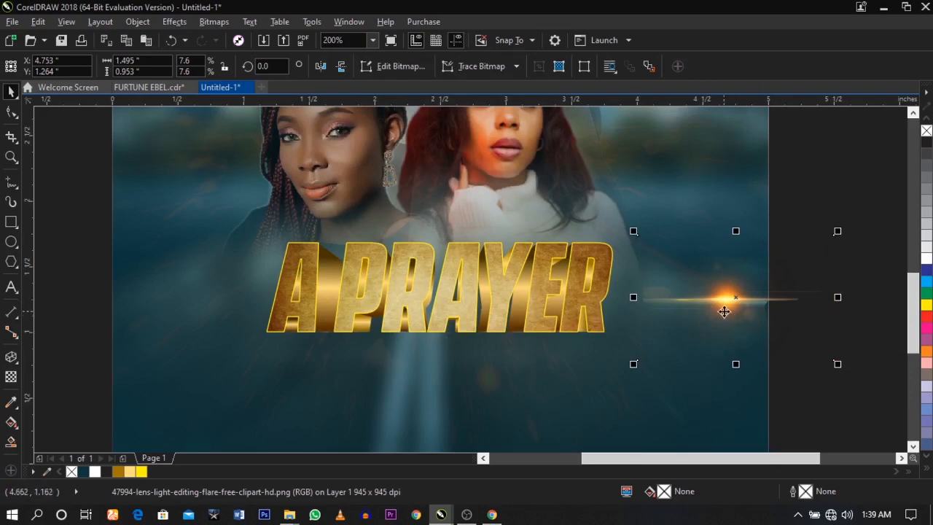
pyautogui.moveTo(723, 311)
pyautogui.mouseDown()
pyautogui.moveTo(520, 268)
pyautogui.moveTo(537, 286)
pyautogui.moveTo(671, 298)
pyautogui.moveTo(460, 263)
pyautogui.moveTo(741, 329)
pyautogui.moveTo(722, 294)
pyautogui.mouseUp()
pyautogui.click(662, 288)
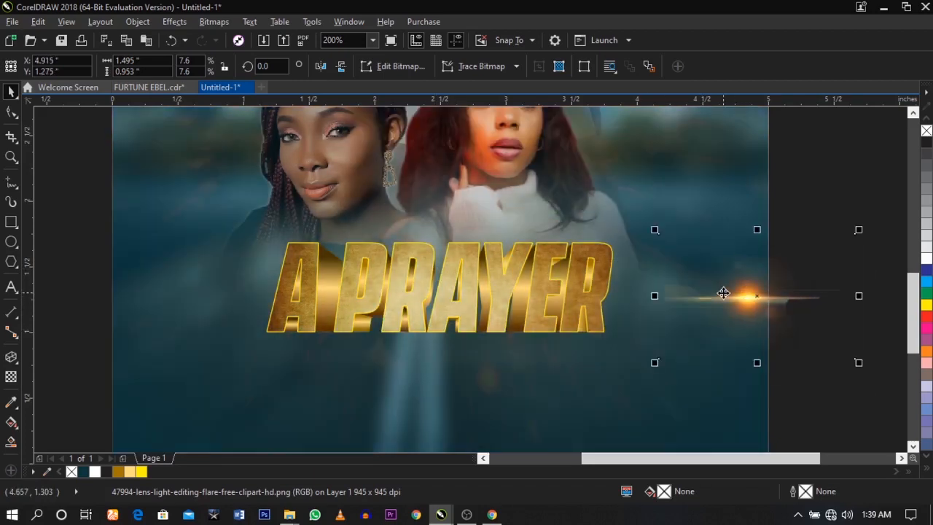
# - PowerClip the lens flare image inside the A PRAYER letter faces
pyautogui.rightClick(723, 293)
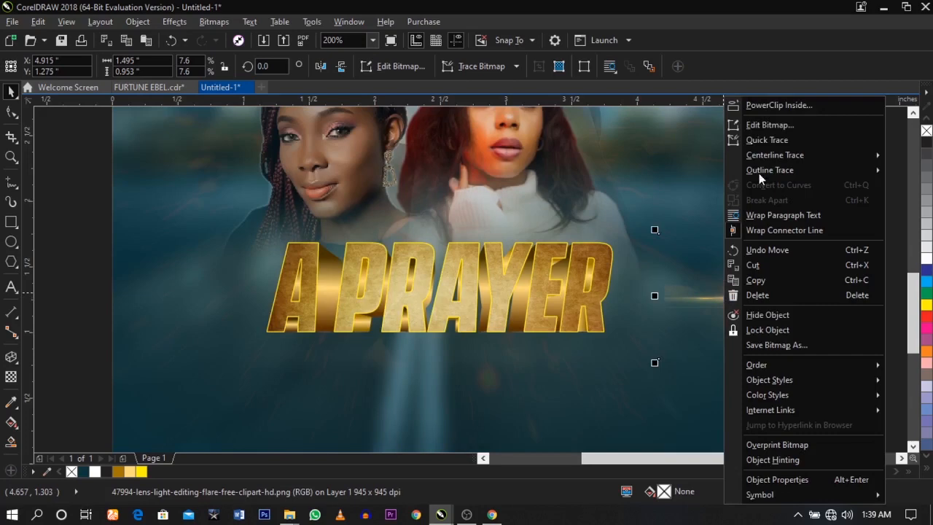
pyautogui.click(763, 108)
pyautogui.click(505, 285)
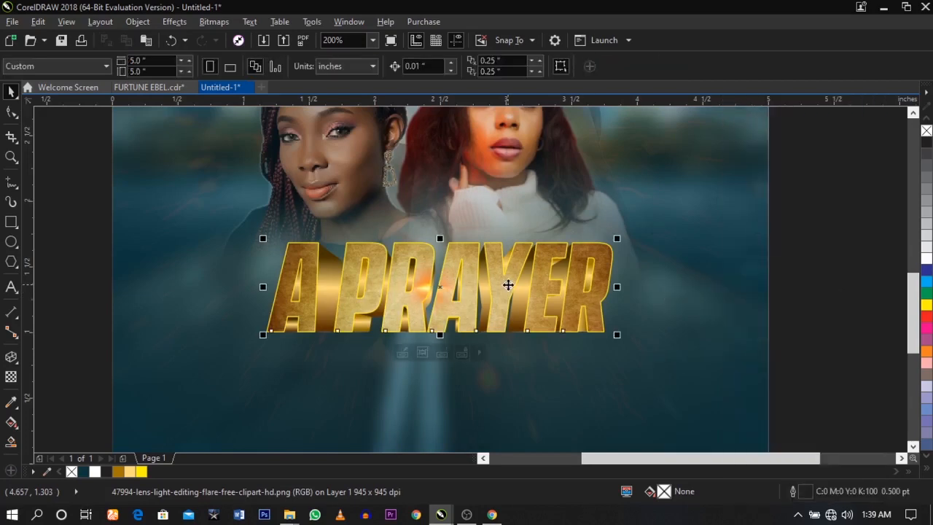
# - Edit the letter faces' PowerClip contents, enlarging the flare to about 4.7 in wide and centring it near X 2.66 in, Y 1.32 in
pyautogui.keyDown('ctrl'); pyautogui.click(506, 288); pyautogui.keyUp('ctrl')
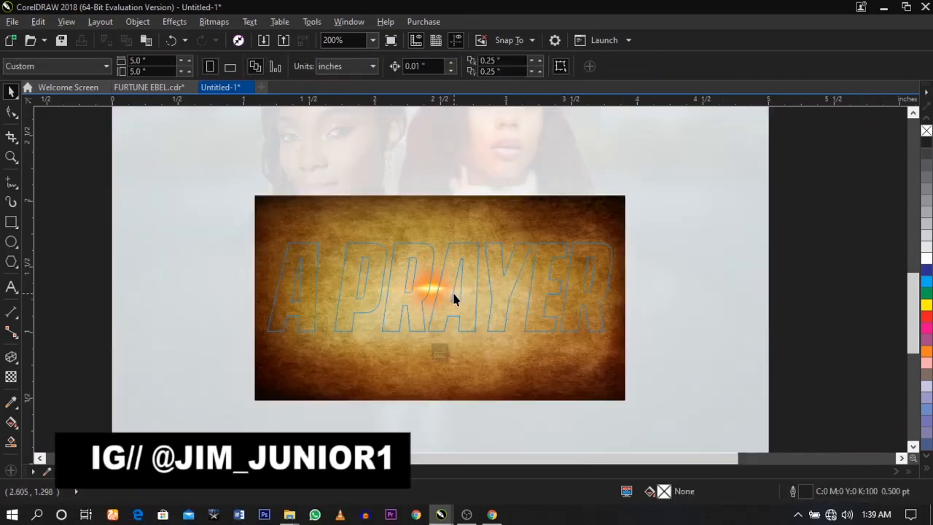
pyautogui.hotkey('ctrl', 'z')
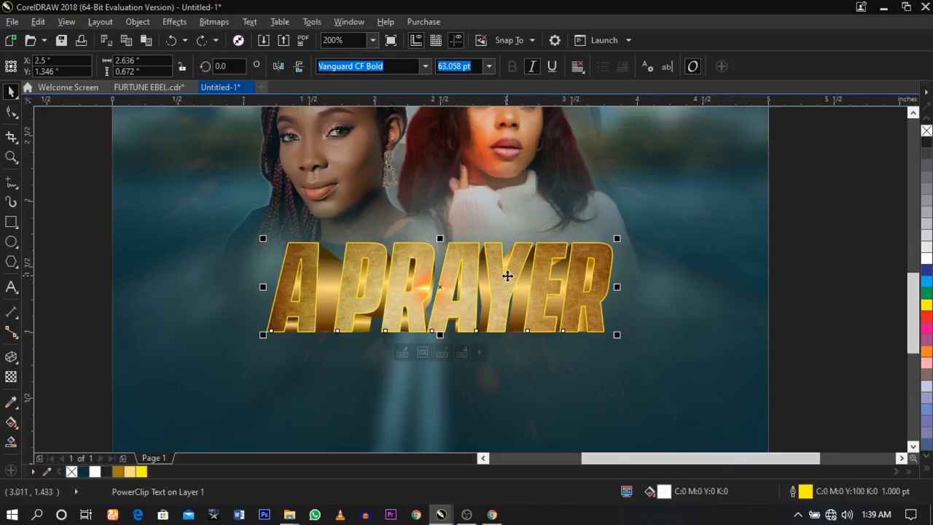
pyautogui.rightClick(510, 277)
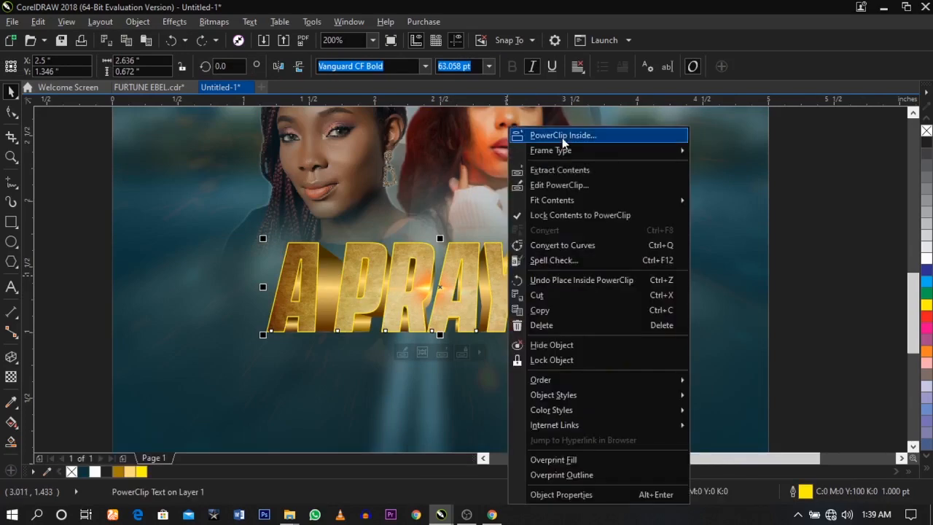
pyautogui.click(577, 186)
pyautogui.click(454, 297)
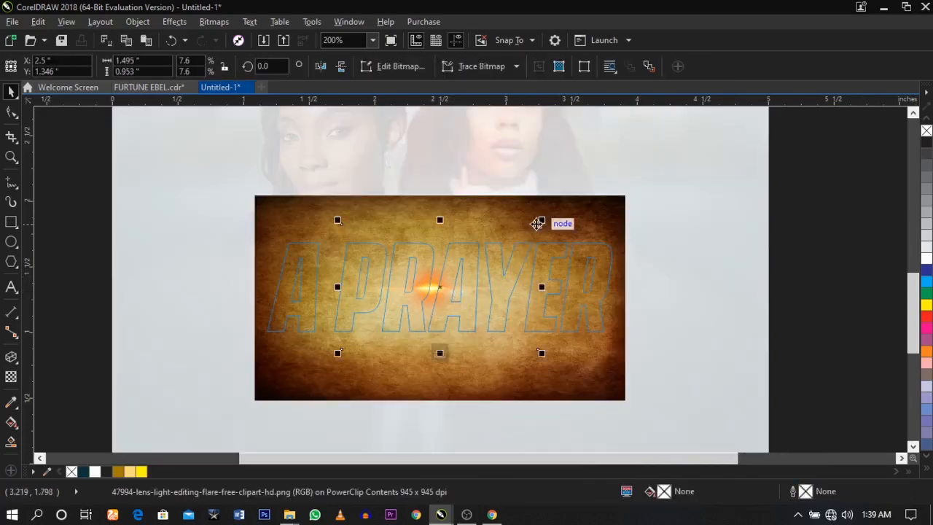
pyautogui.moveTo(542, 220); pyautogui.dragTo(764, 135)
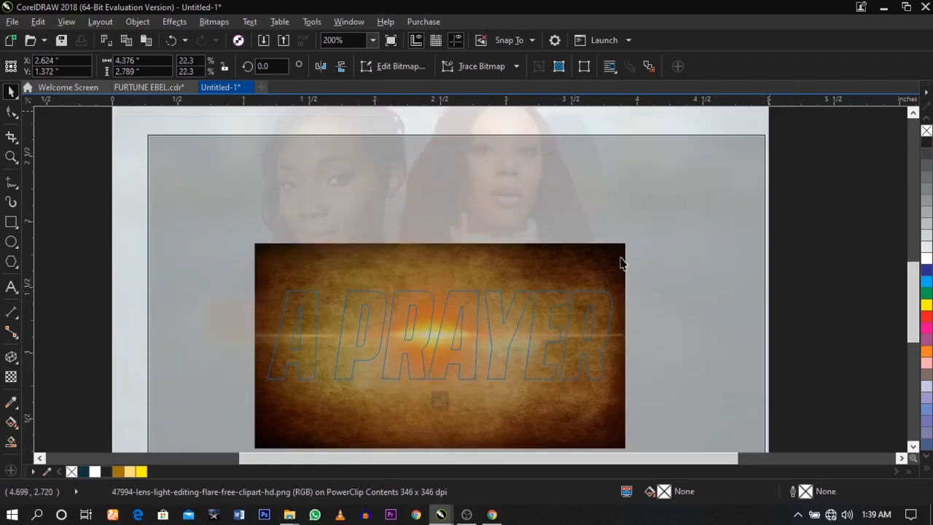
pyautogui.moveTo(583, 301); pyautogui.dragTo(587, 305)
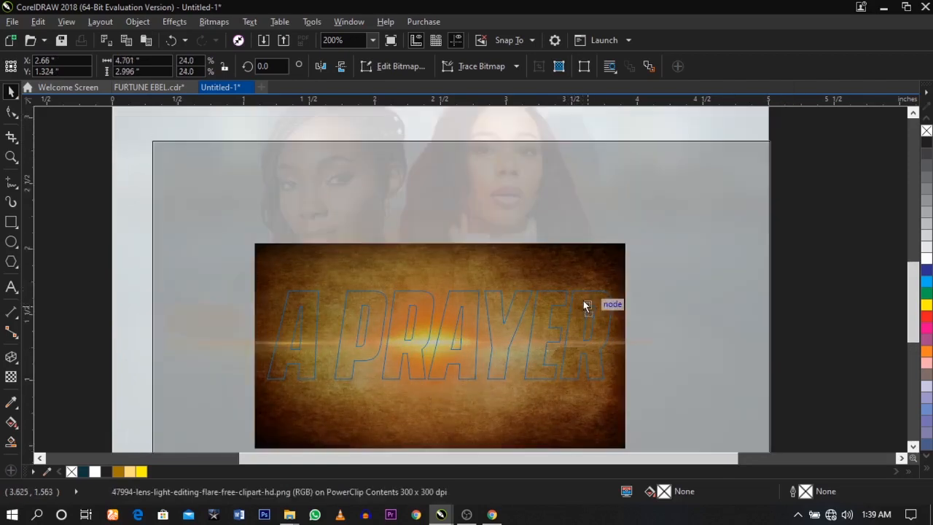
pyautogui.keyDown('ctrl'); pyautogui.click(816, 337); pyautogui.keyUp('ctrl')
# - Reopen the letter faces' PowerClip contents, set the flare's transparency merge mode to Screen, and finish editing
pyautogui.press('z')
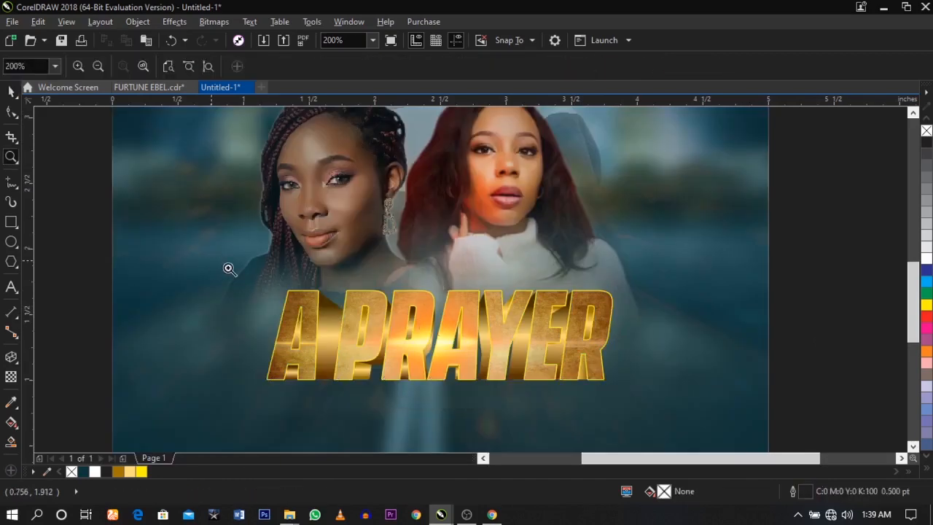
pyautogui.moveTo(211, 260); pyautogui.dragTo(720, 435)
pyautogui.press('space')
pyautogui.keyDown('ctrl'); pyautogui.click(602, 274); pyautogui.keyUp('ctrl')
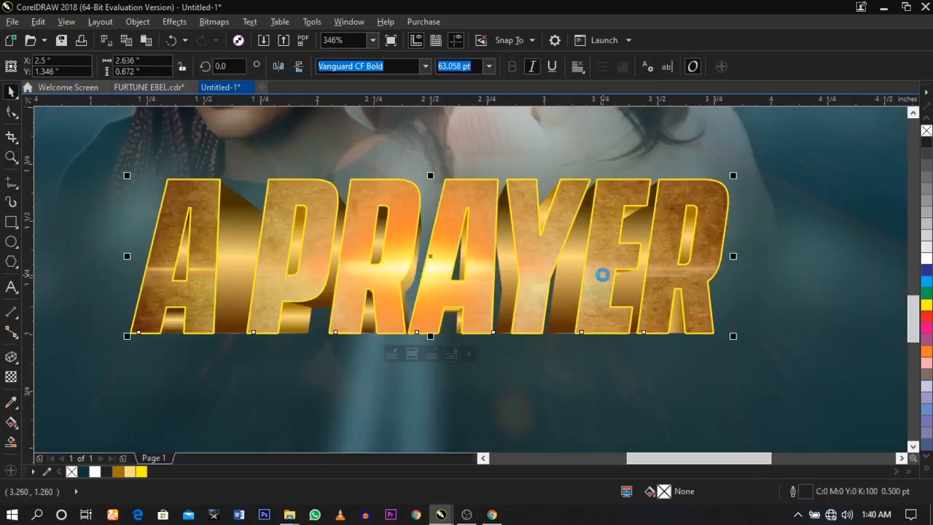
pyautogui.click(468, 263)
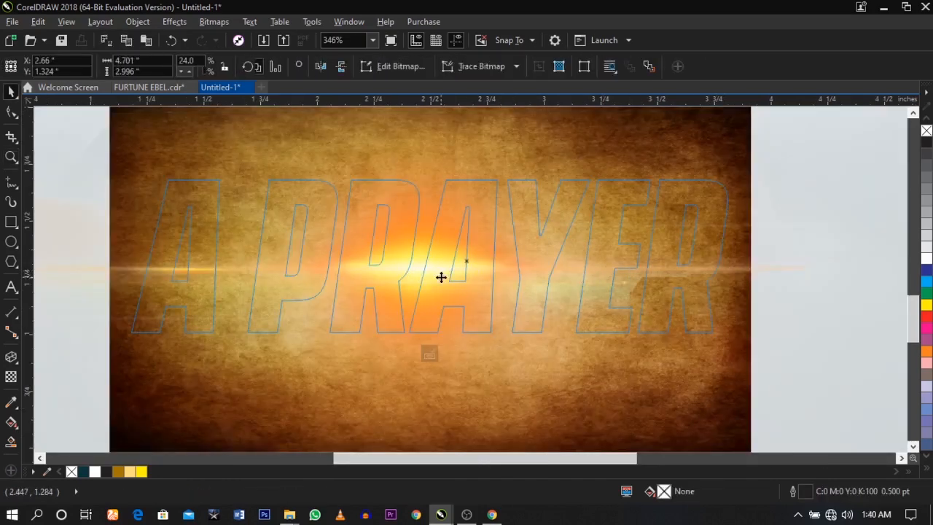
pyautogui.click(15, 384)
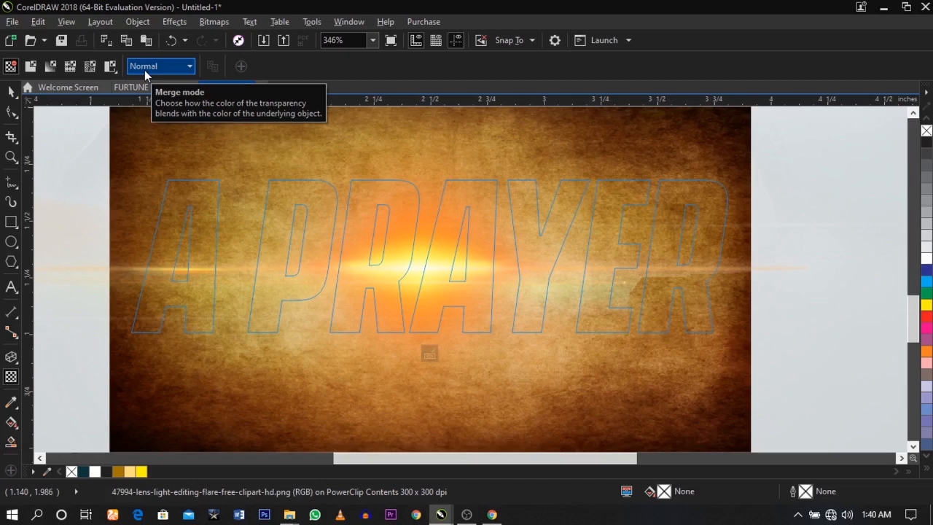
pyautogui.click(144, 66)
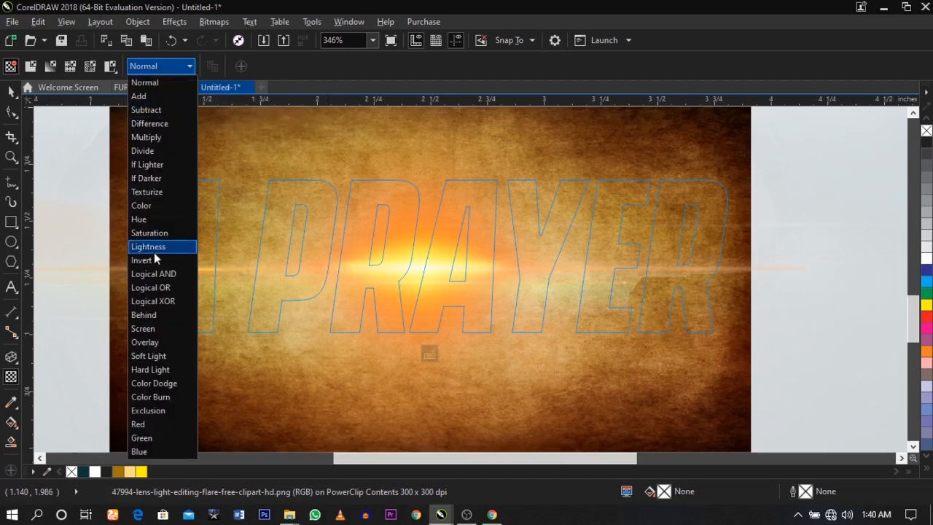
pyautogui.click(158, 330)
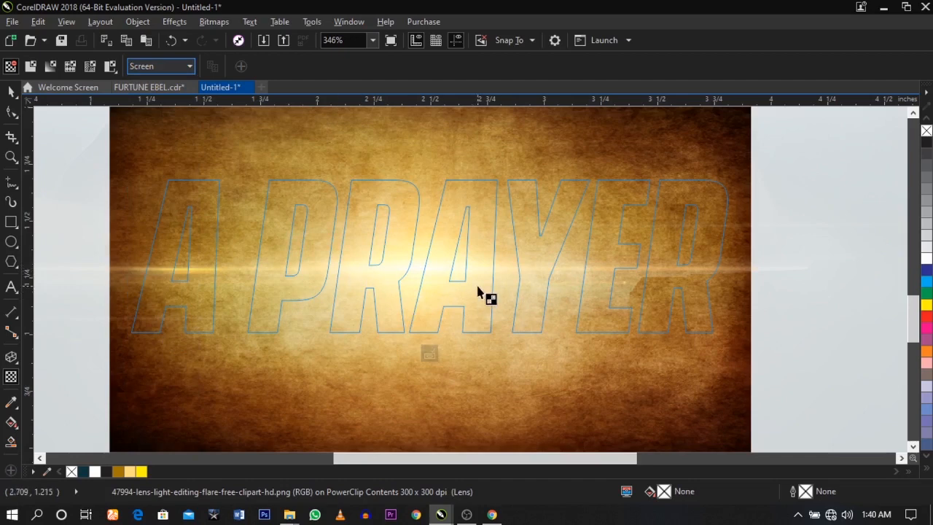
pyautogui.press('space')
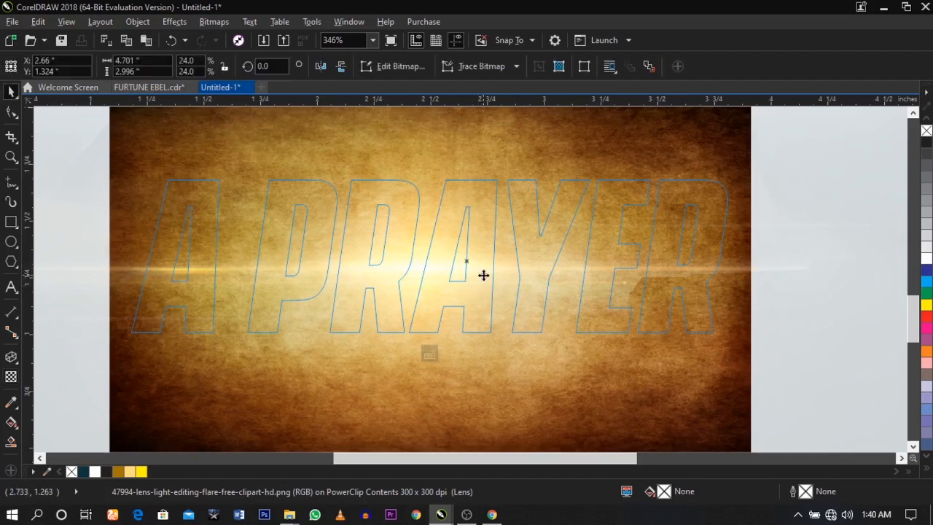
pyautogui.scroll(-3, 483, 275)
pyautogui.keyDown('ctrl'); pyautogui.click(746, 325); pyautogui.keyUp('ctrl')
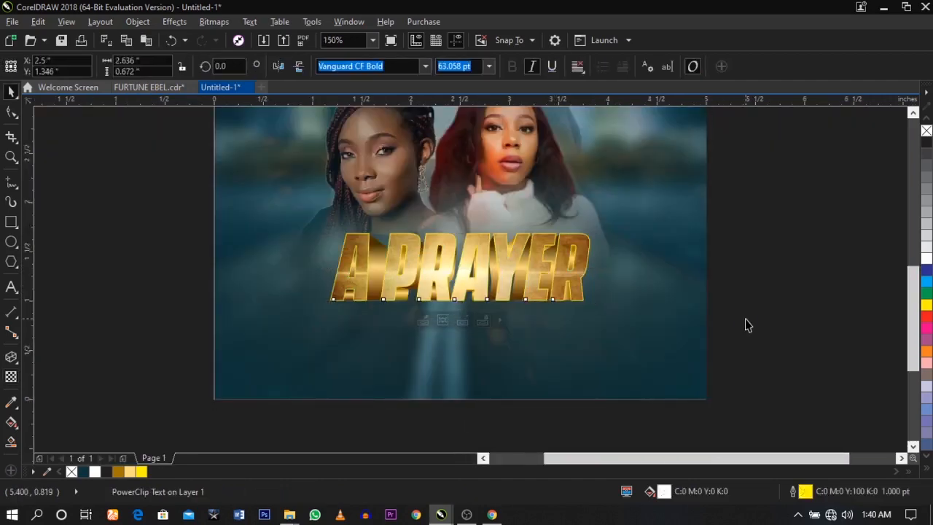
# - Examine how the blended flare looks across the title's letter faces, from the whole title and up close
pyautogui.click(746, 325)
pyautogui.press('z')
pyautogui.moveTo(125, 168); pyautogui.dragTo(768, 375)
pyautogui.press('space')
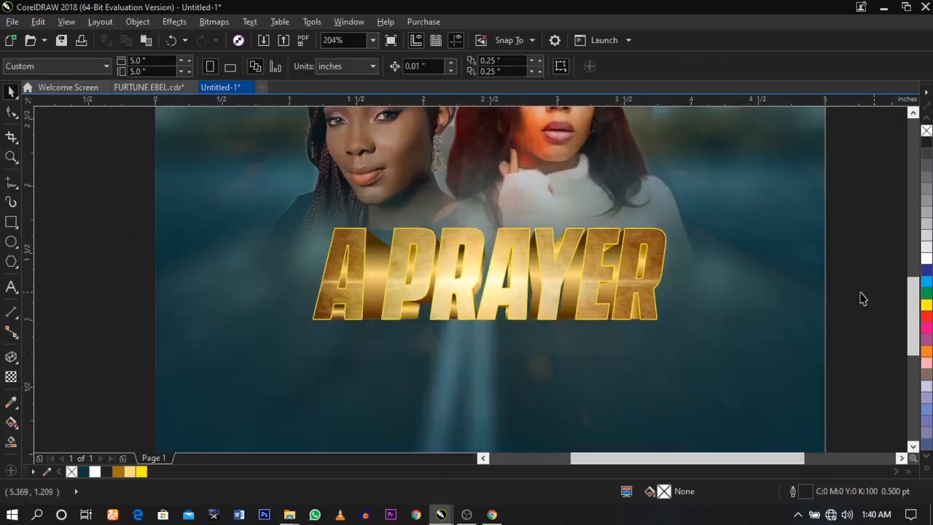
pyautogui.click(510, 293)
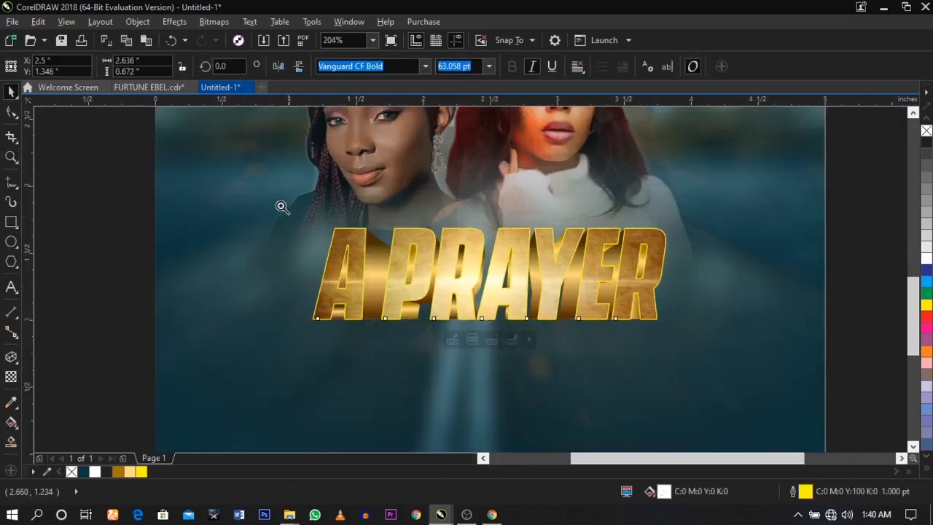
pyautogui.press('z')
pyautogui.moveTo(264, 185); pyautogui.dragTo(754, 397)
pyautogui.press('space')
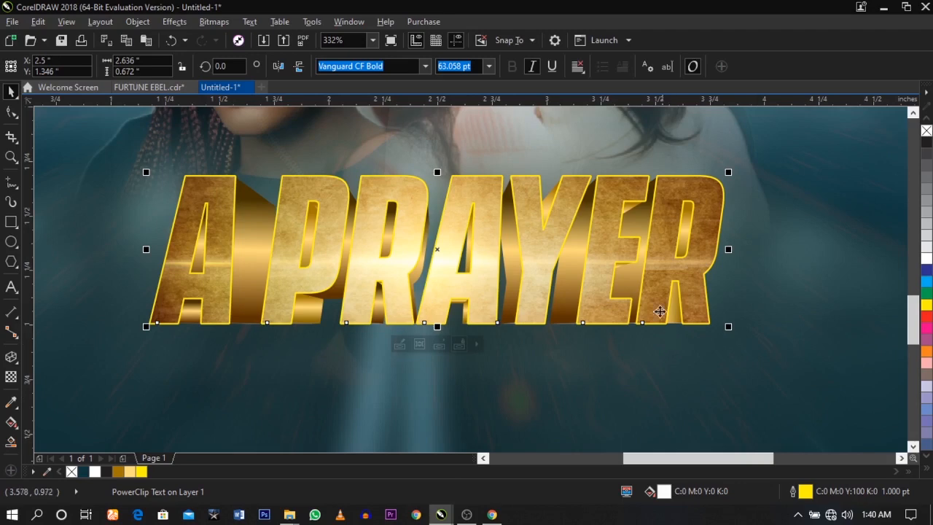
pyautogui.click(706, 375)
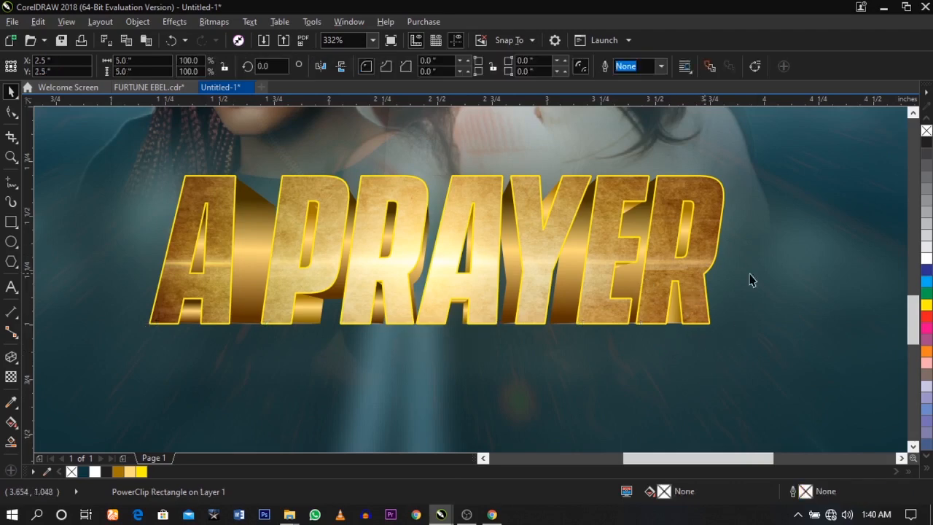
# - Convert the letter faces to a 300 dpi RGB Color (24-bit) bitmap with anti-aliasing and a transparent background
pyautogui.click(480, 284)
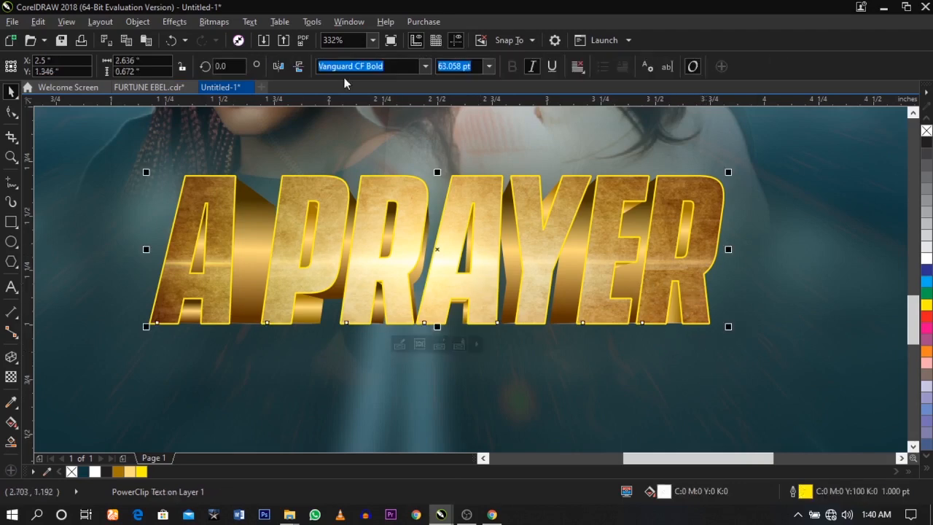
pyautogui.click(215, 22)
pyautogui.click(226, 37)
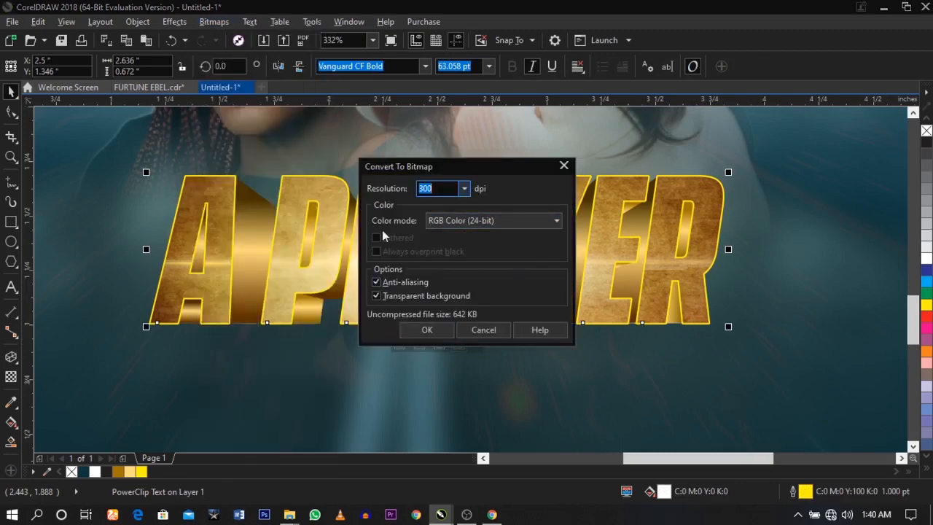
pyautogui.click(427, 330)
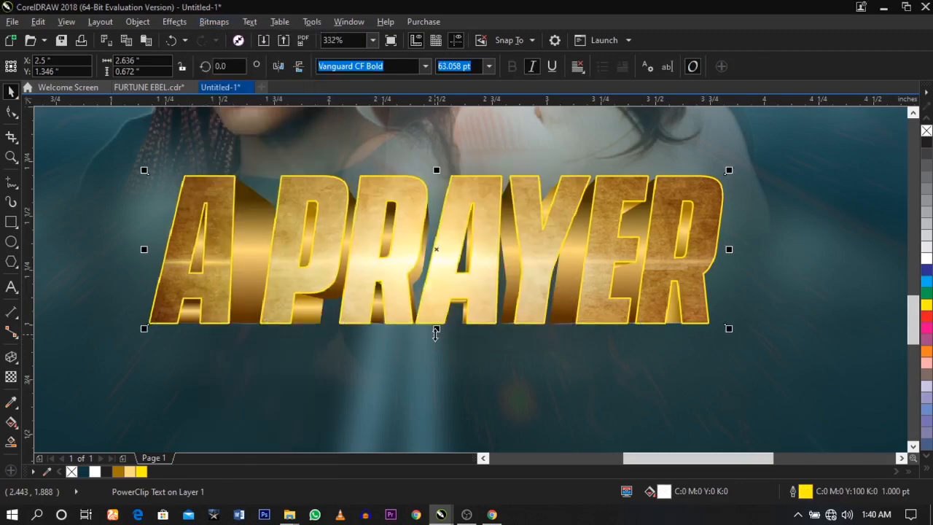
# - Apply an Emboss effect to the letter-face bitmap with original color, depth 9, level 36 and direction 45
pyautogui.click(222, 24)
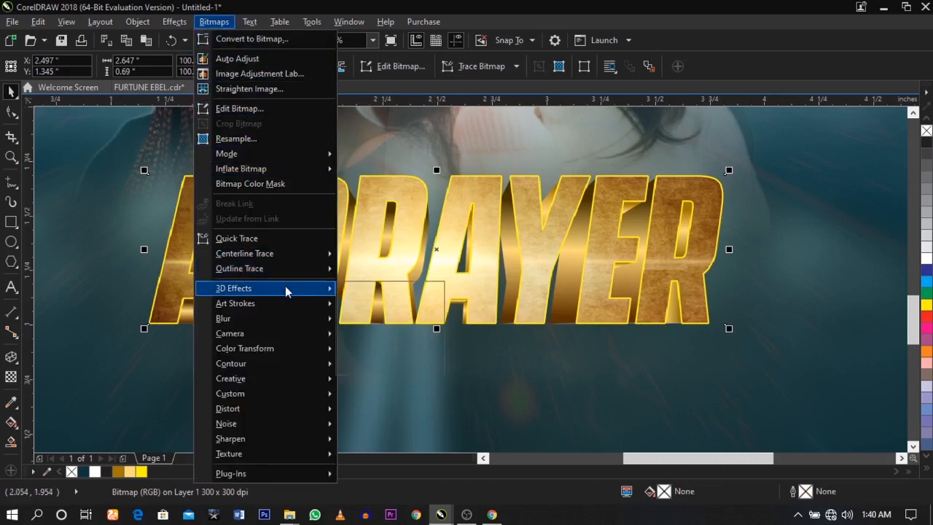
pyautogui.moveTo(286, 290)
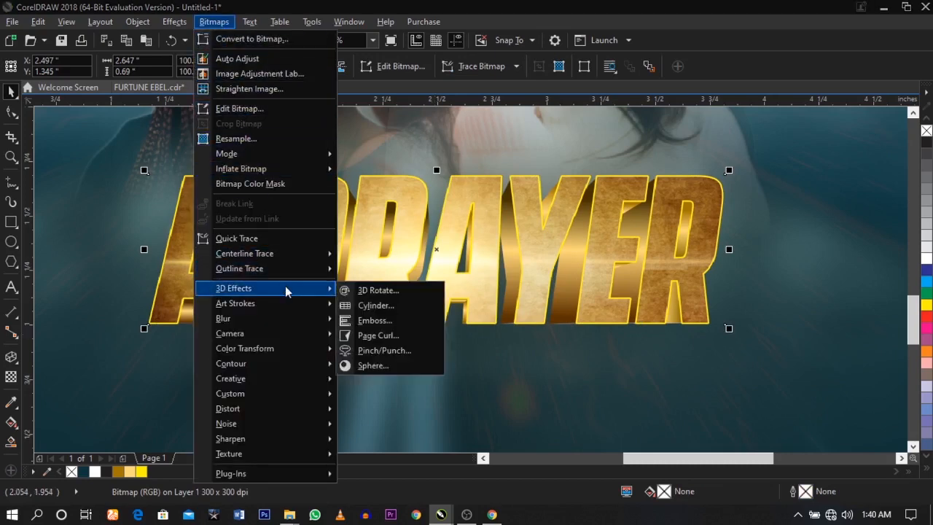
pyautogui.click(362, 327)
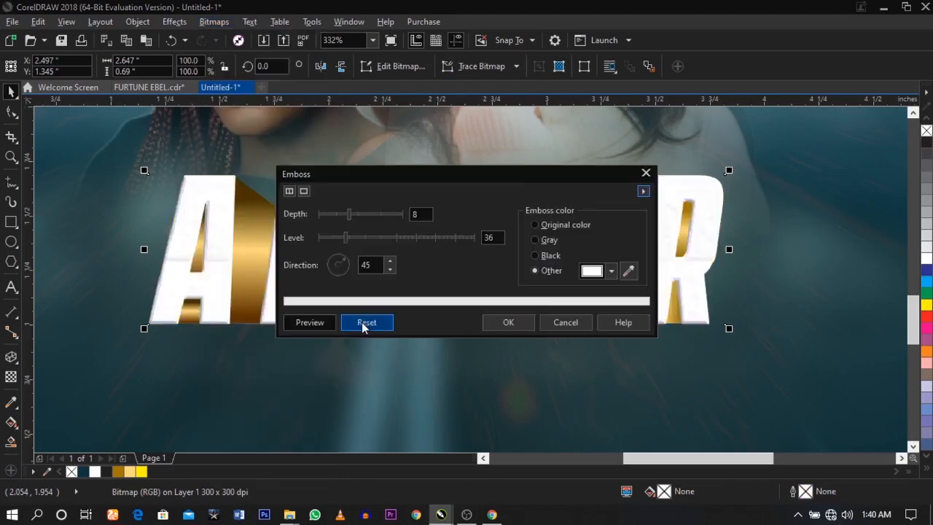
pyautogui.moveTo(490, 174); pyautogui.dragTo(530, 336)
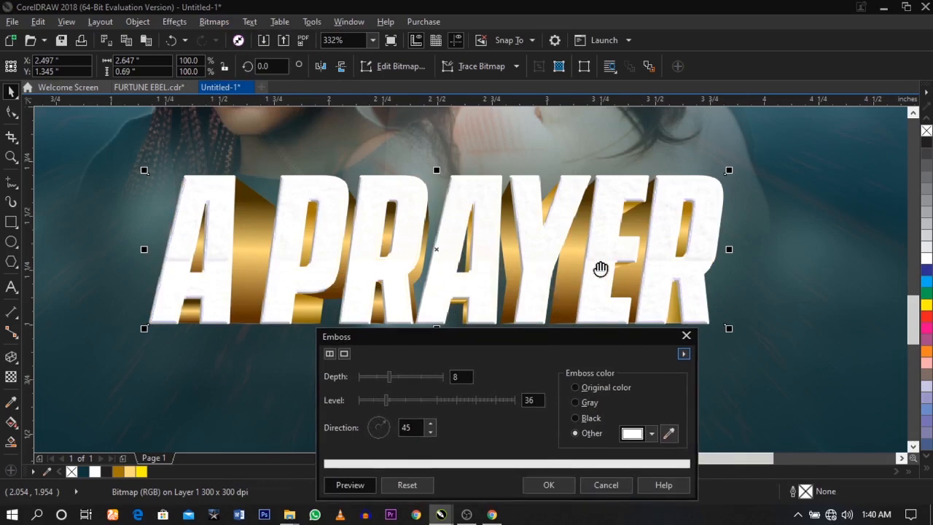
pyautogui.click(589, 392)
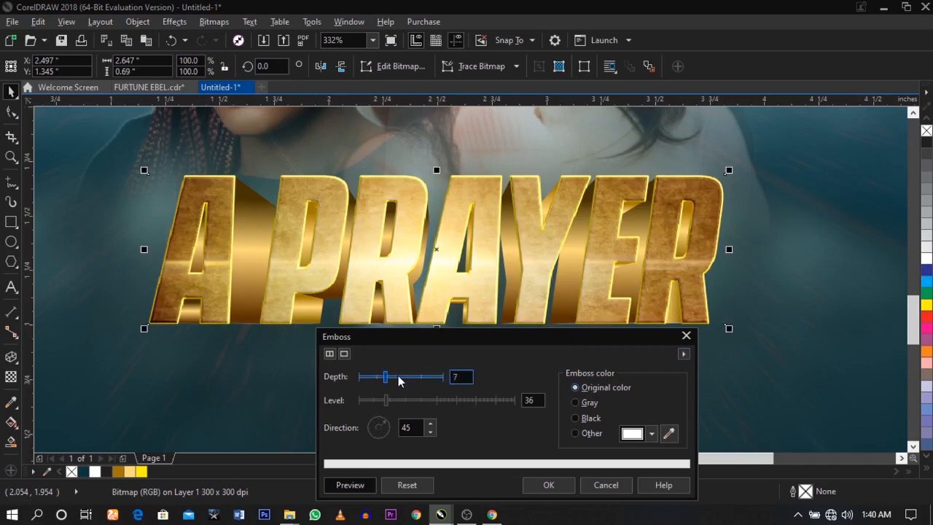
pyautogui.click(398, 377)
pyautogui.click(381, 377)
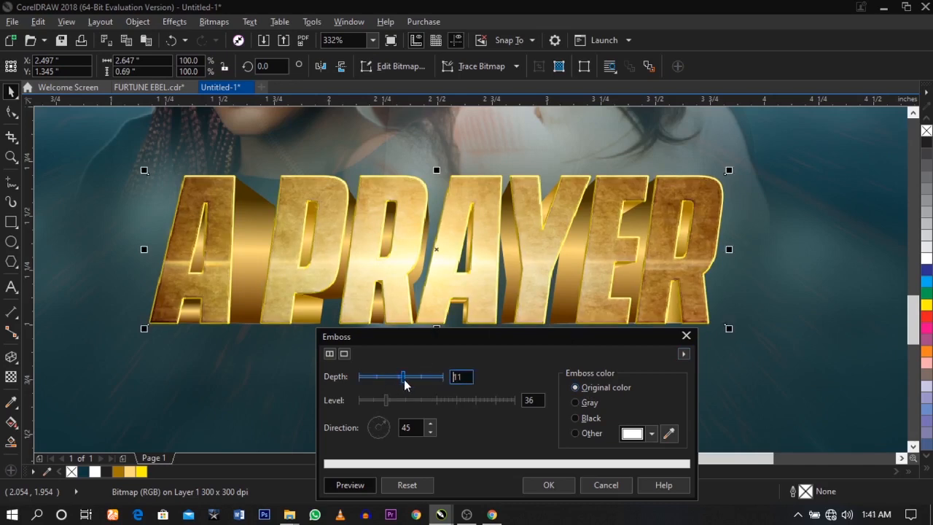
pyautogui.click(395, 378)
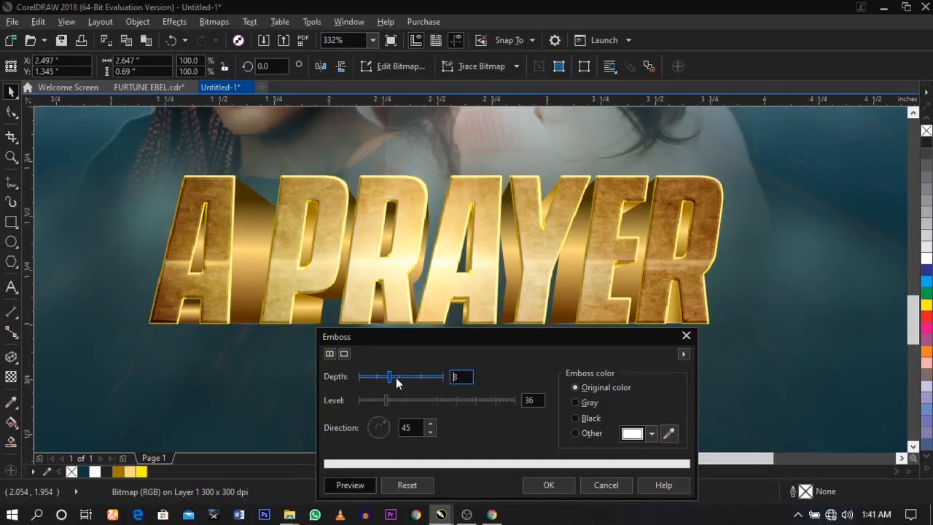
pyautogui.click(395, 377)
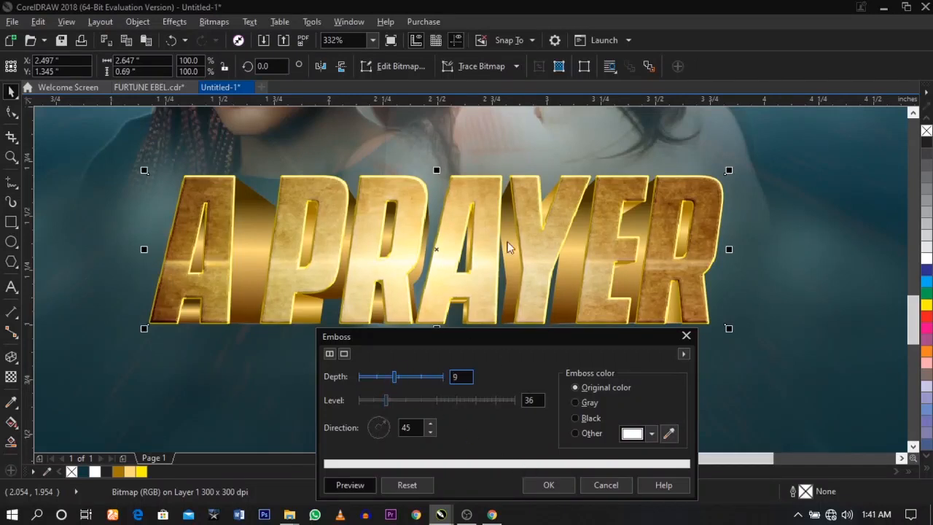
pyautogui.click(548, 485)
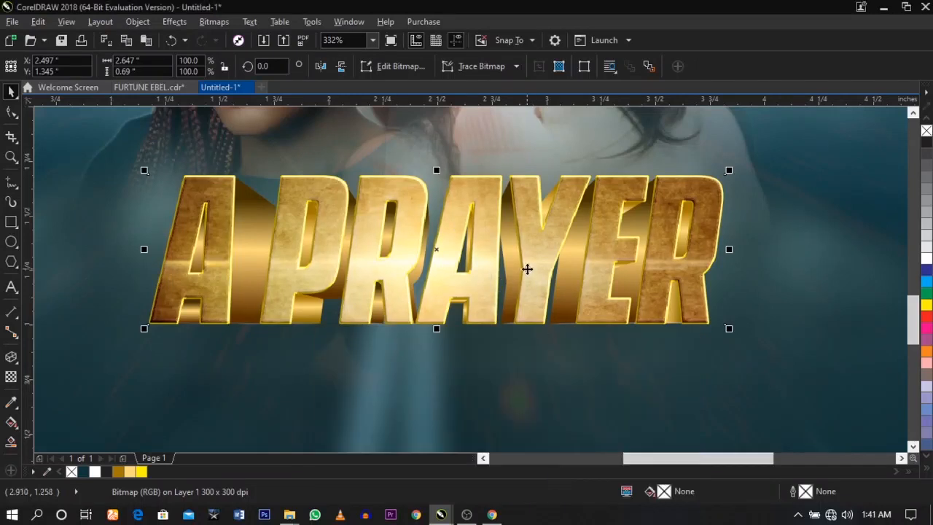
# - Select the embossed letter faces together with all extruded side pieces and group them
pyautogui.scroll(-3, 527, 269)
pyautogui.moveTo(833, 202); pyautogui.dragTo(274, 353)
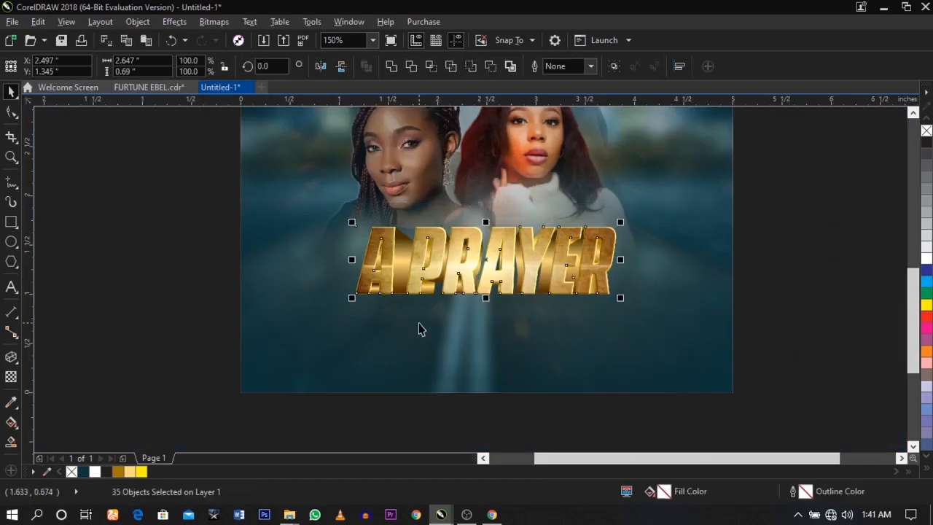
pyautogui.hotkey('ctrl', 'g')
pyautogui.moveTo(620, 302); pyautogui.dragTo(620, 306)
# - Apply a drop shadow horizontally across the grouped A PRAYER title and set its opacity to 85
pyautogui.press('z')
pyautogui.moveTo(240, 202); pyautogui.dragTo(753, 356)
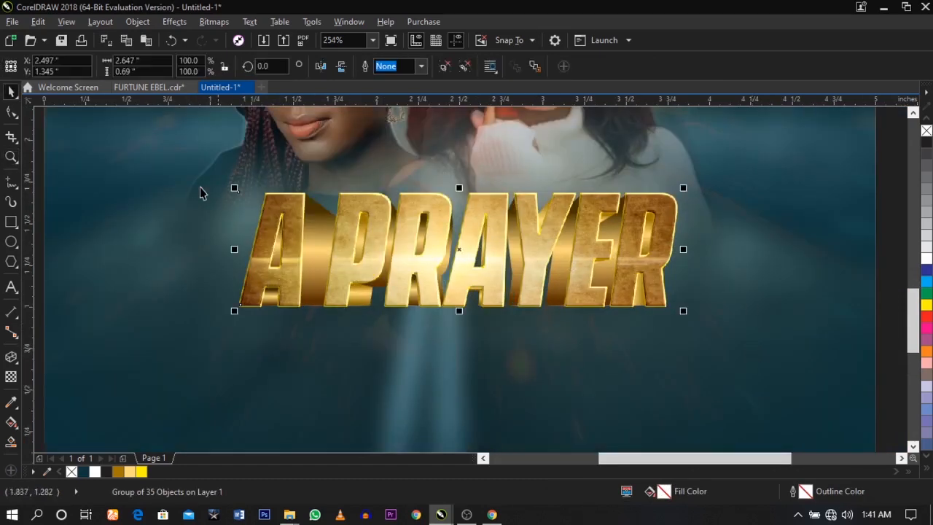
pyautogui.click(16, 361)
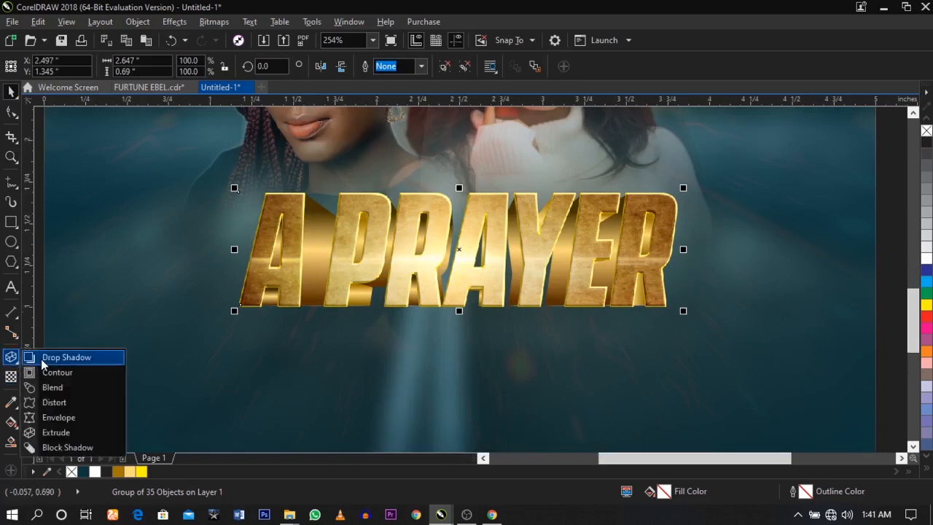
pyautogui.click(42, 359)
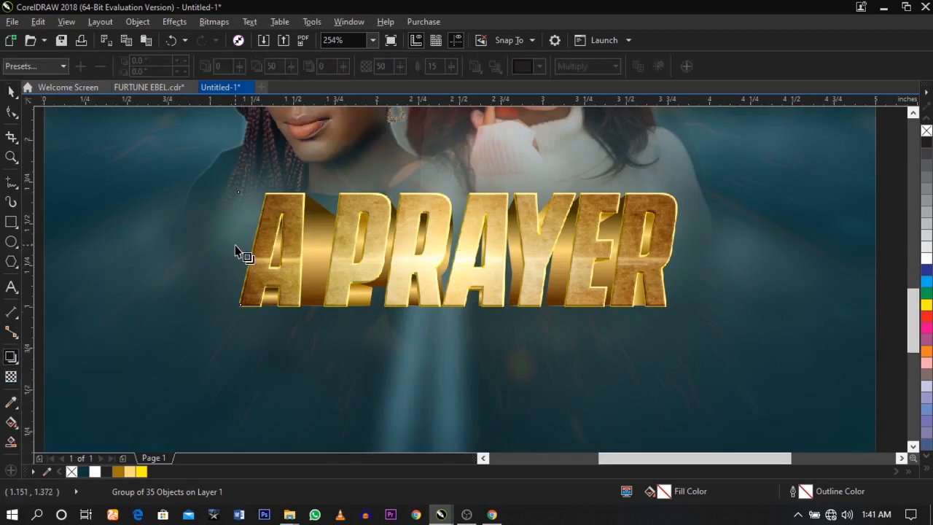
pyautogui.moveTo(234, 248); pyautogui.dragTo(678, 251)
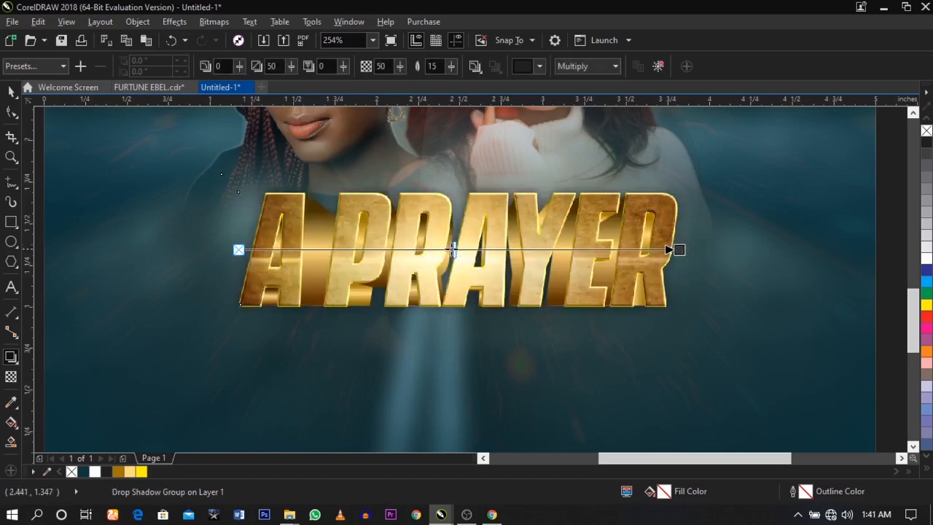
pyautogui.moveTo(552, 250); pyautogui.dragTo(576, 250)
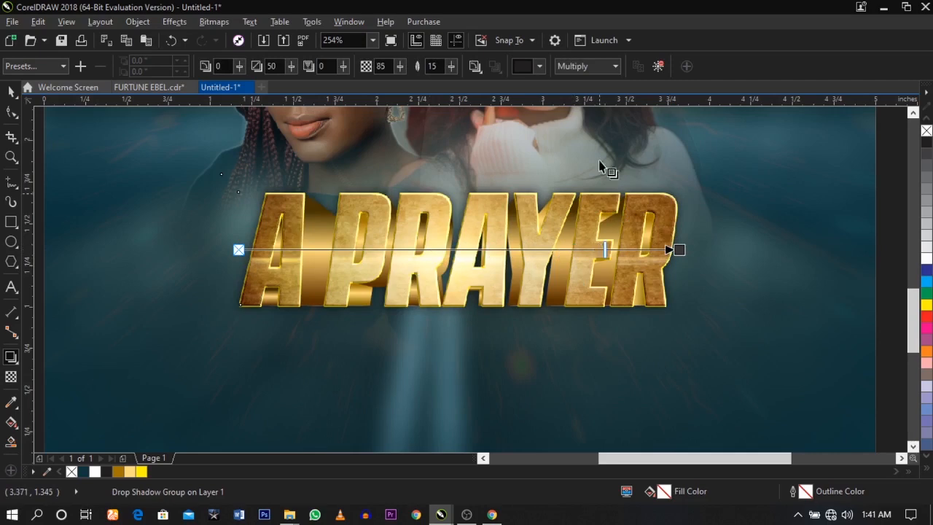
# - Set the title's drop shadow color to black and raise its opacity to 88
pyautogui.click(539, 66)
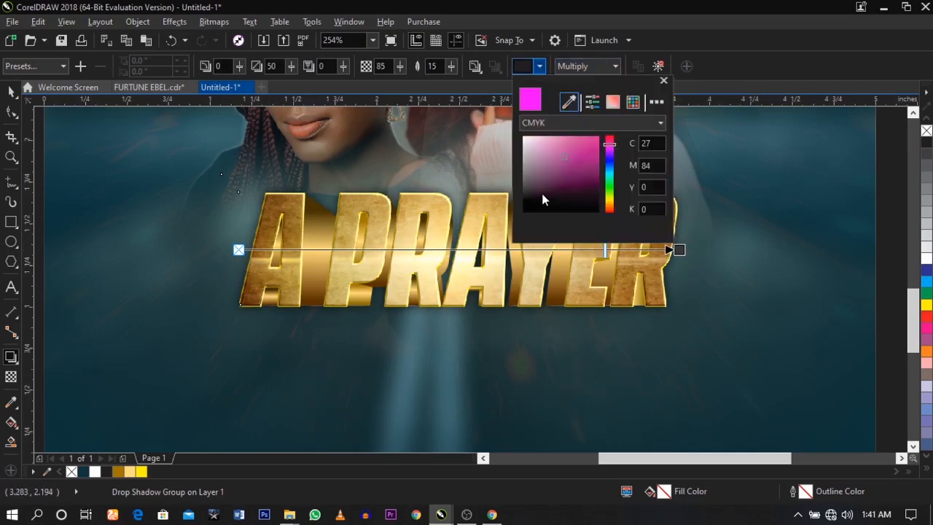
pyautogui.moveTo(550, 186); pyautogui.dragTo(508, 227)
pyautogui.click(495, 241)
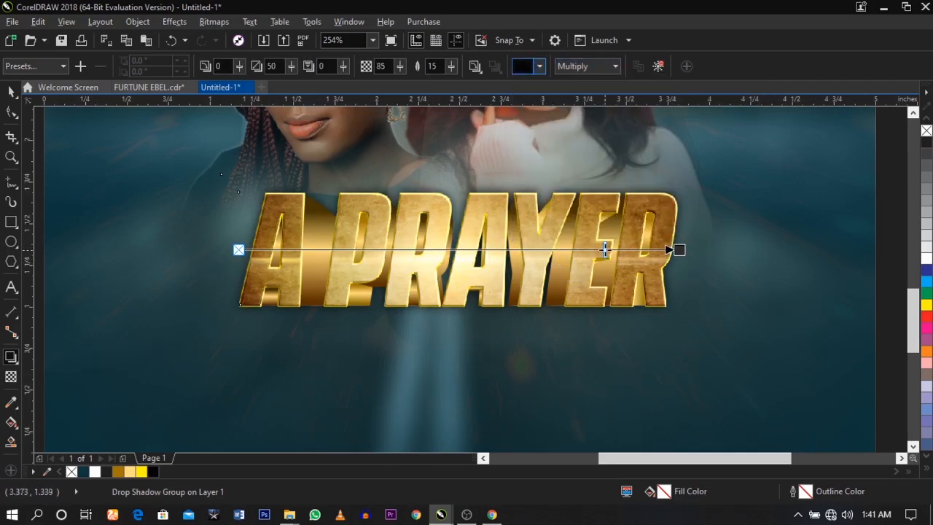
pyautogui.moveTo(605, 250); pyautogui.dragTo(620, 250)
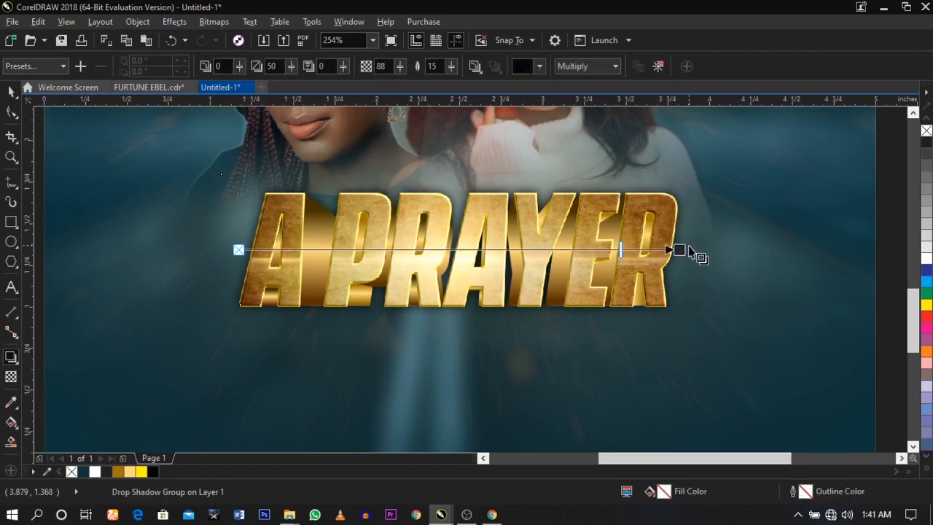
# - Break the drop shadow group apart so the shadow becomes a separate object from the title group
pyautogui.press('space')
pyautogui.hotkey('ctrl', 'z')
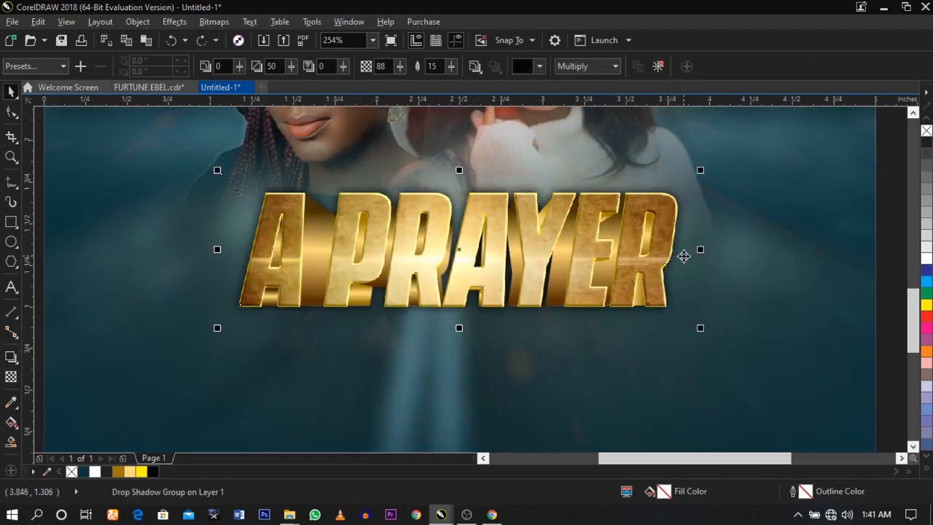
pyautogui.rightClick(684, 255)
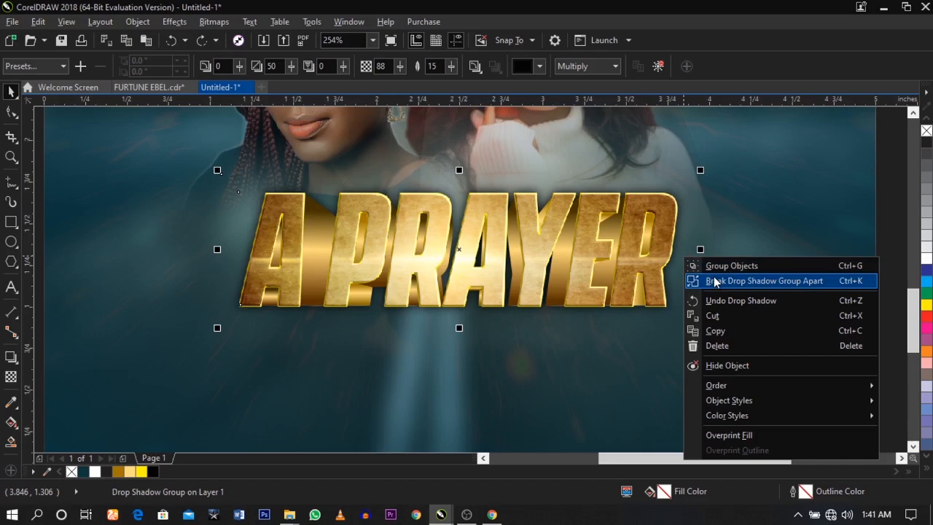
pyautogui.click(712, 280)
pyautogui.click(771, 261)
pyautogui.click(655, 251)
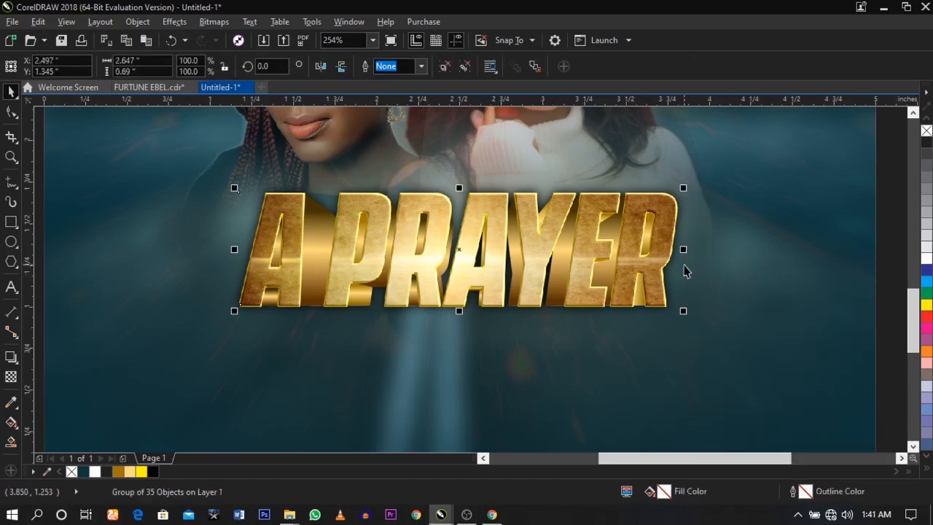
# - Try moving the title group and its separated shadow independently of each other, undoing each move
pyautogui.click(684, 270)
pyautogui.moveTo(670, 247); pyautogui.dragTo(648, 337)
pyautogui.hotkey('ctrl', 'z')
pyautogui.click(705, 258)
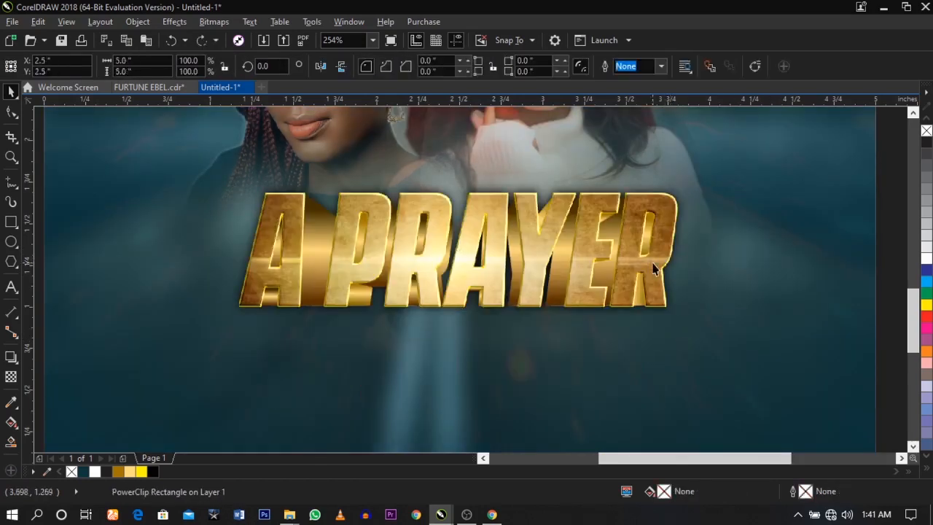
pyautogui.moveTo(653, 268); pyautogui.dragTo(792, 308)
pyautogui.hotkey('ctrl', 'z')
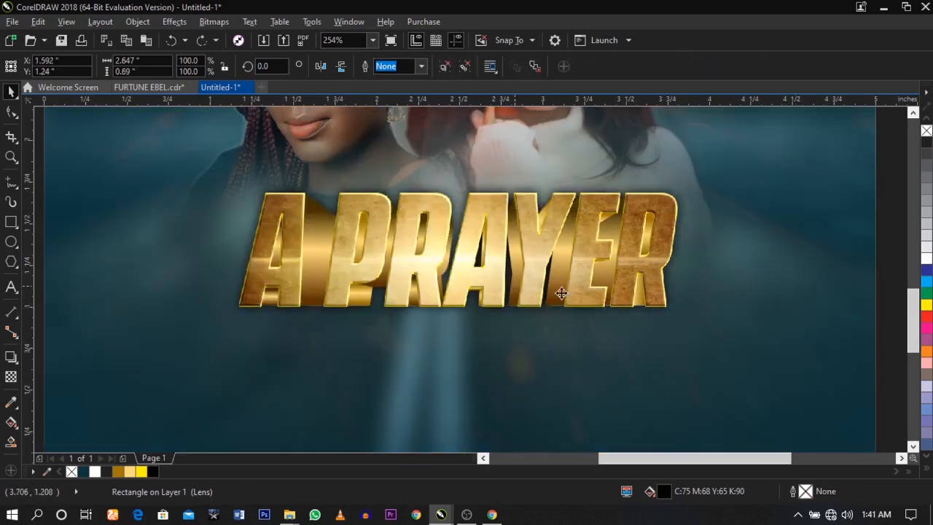
pyautogui.click(561, 293)
pyautogui.hotkey('ctrl', 'shift', 'z')
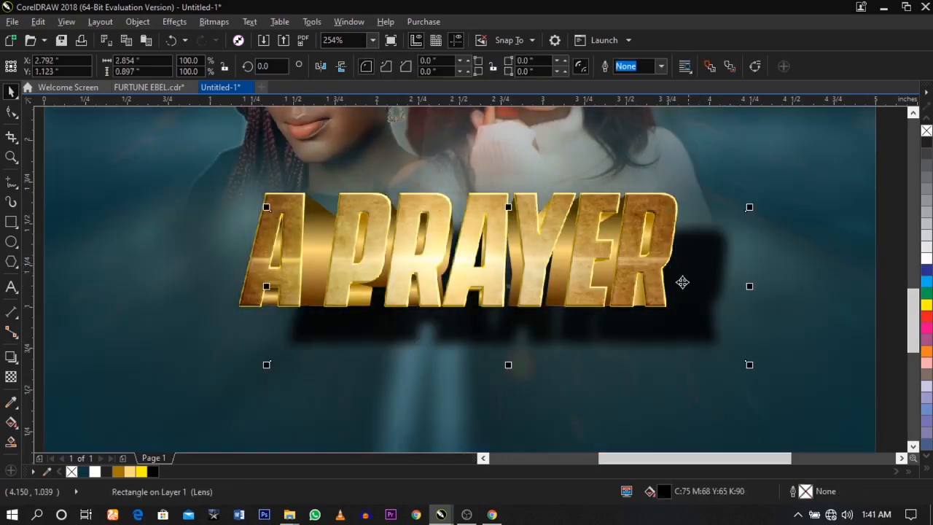
pyautogui.hotkey('ctrl', 'z')
pyautogui.moveTo(656, 252); pyautogui.dragTo(470, 235)
pyautogui.hotkey('ctrl', 'z')
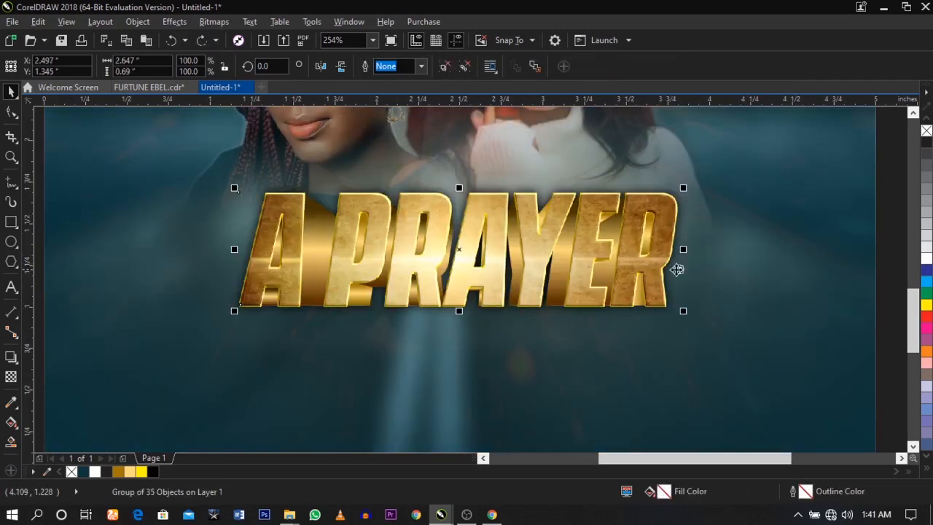
pyautogui.moveTo(676, 270); pyautogui.dragTo(793, 306)
pyautogui.hotkey('ctrl', 'z')
pyautogui.click(805, 308)
pyautogui.click(685, 252)
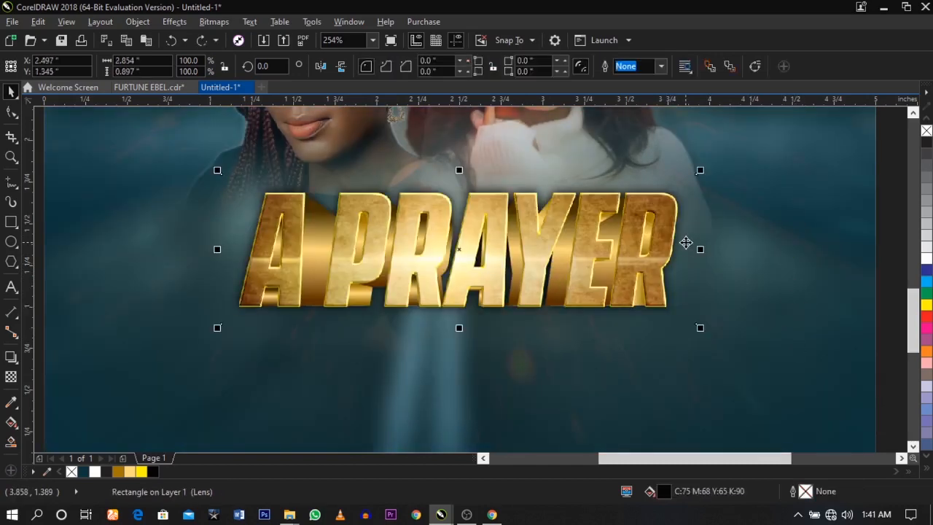
# - Shift the separated shadow slightly down beneath the A PRAYER title, to a Y position of about 1.265 in
pyautogui.moveTo(690, 239); pyautogui.dragTo(685, 261)
pyautogui.hotkey('ctrl', 'z')
pyautogui.scroll(2, 688, 266)
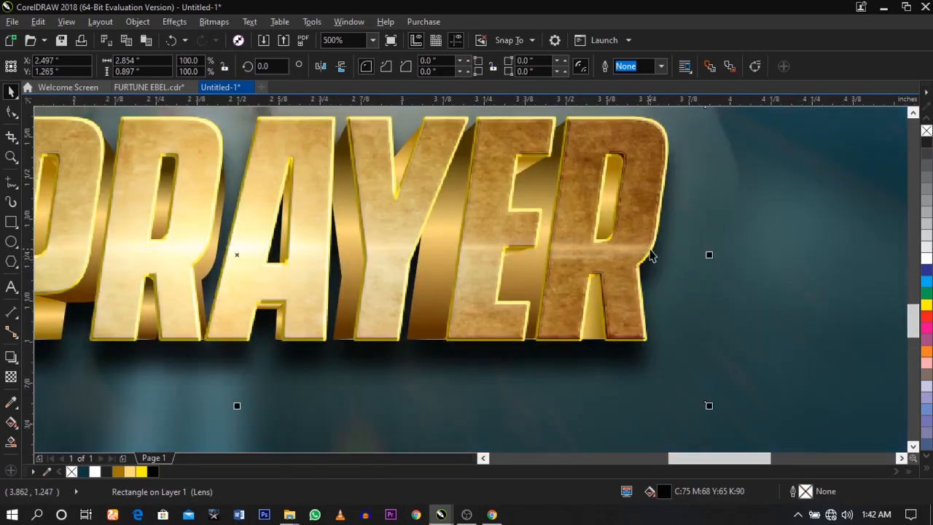
pyautogui.scroll(-2, 647, 254)
pyautogui.click(779, 290)
pyautogui.scroll(-1, 716, 326)
pyautogui.press('F2')
pyautogui.moveTo(770, 343); pyautogui.dragTo(498, 136)
pyautogui.press('F2')
pyautogui.moveTo(234, 194); pyautogui.dragTo(707, 415)
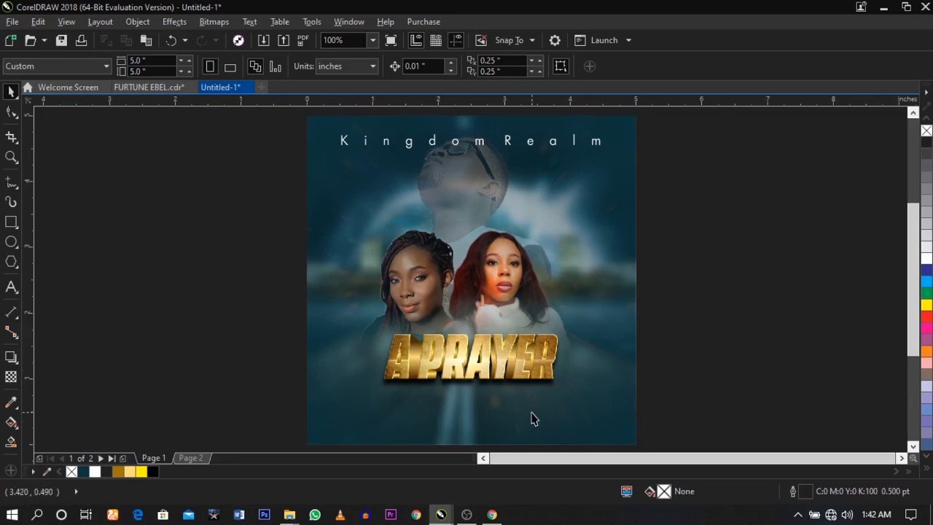
# - On Page 2, move the (ISPEAKPEACE) tagline and the line of artist names off the page onto the pasteboard
pyautogui.press('pagedown')
pyautogui.moveTo(688, 304); pyautogui.dragTo(381, 416)
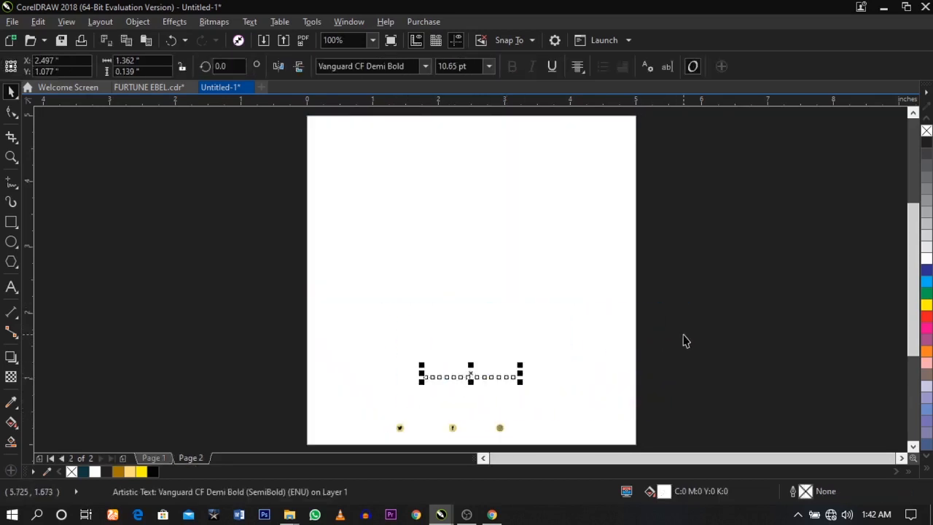
pyautogui.moveTo(474, 375); pyautogui.dragTo(163, 325)
pyautogui.moveTo(760, 384); pyautogui.dragTo(237, 424)
pyautogui.moveTo(470, 394); pyautogui.dragTo(119, 376)
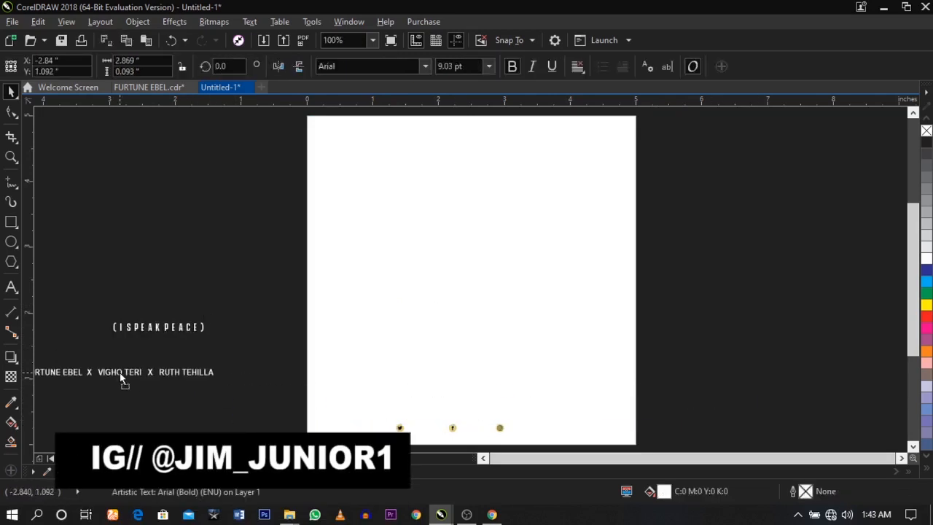
# - Move the social media handles with their icons and the producer credit off Page 2 onto the pasteboard
pyautogui.click(685, 406)
pyautogui.moveTo(674, 411); pyautogui.dragTo(290, 440)
pyautogui.click(606, 415)
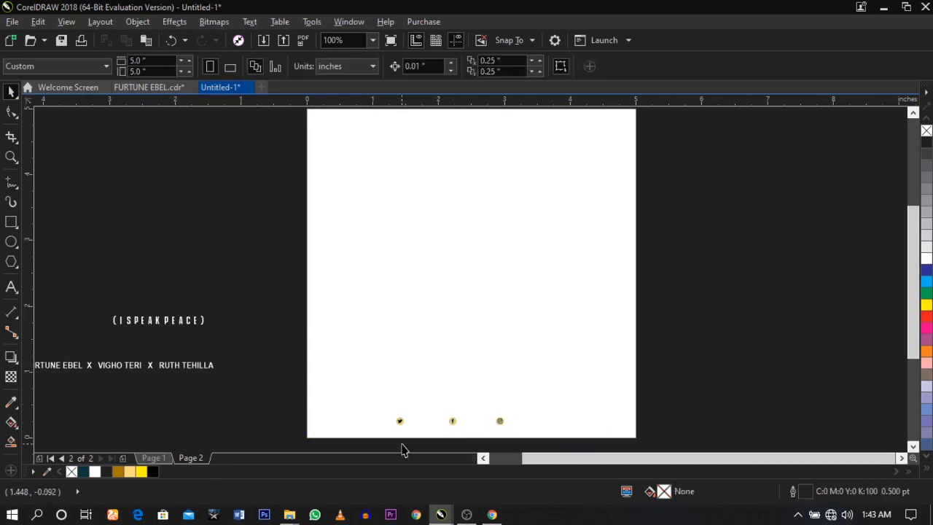
pyautogui.click(452, 420)
pyautogui.moveTo(499, 421); pyautogui.dragTo(196, 419)
pyautogui.moveTo(281, 396); pyautogui.dragTo(466, 446)
pyautogui.moveTo(341, 416); pyautogui.dragTo(256, 427)
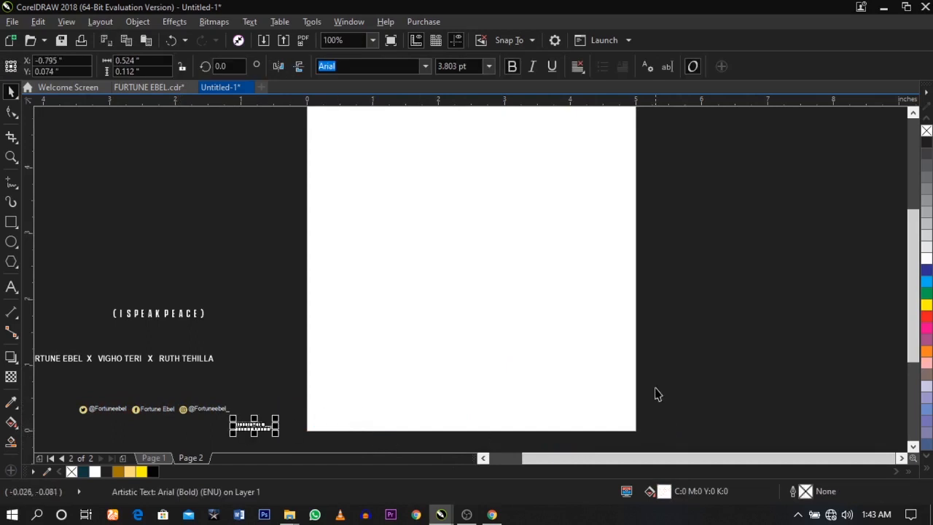
# - Move the white GRAFIX signature logo off Page 2 onto the opposite pasteboard and view it up close
pyautogui.click(557, 446)
pyautogui.scroll(-1, 557, 445)
pyautogui.moveTo(615, 411); pyautogui.dragTo(674, 398)
pyautogui.click(702, 401)
pyautogui.scroll(2, 662, 400)
pyautogui.scroll(3, 699, 408)
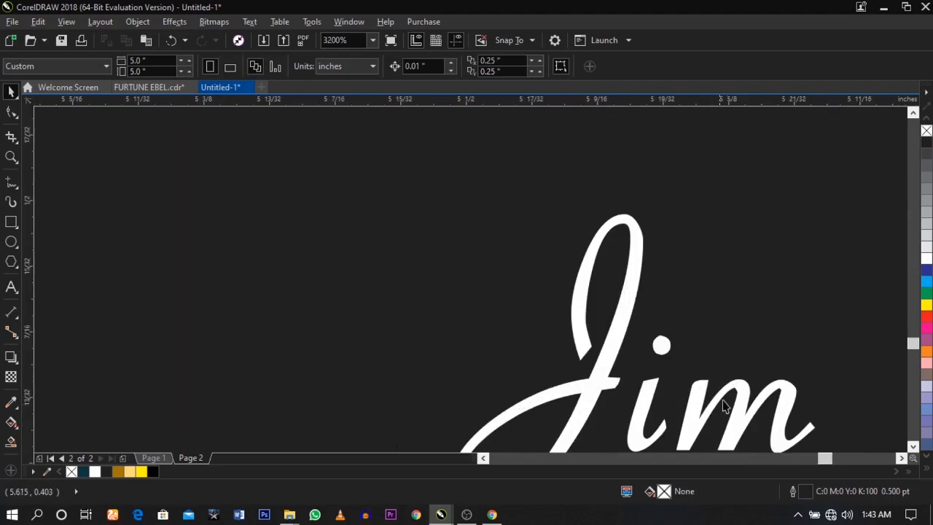
pyautogui.scroll(-3, 692, 416)
pyautogui.scroll(3, 670, 394)
pyautogui.scroll(-1, 586, 321)
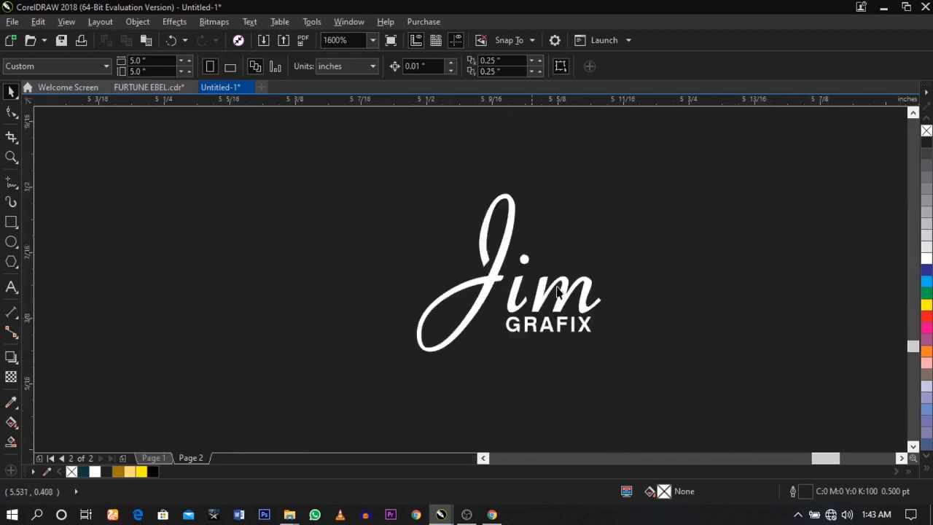
pyautogui.scroll(-4, 713, 326)
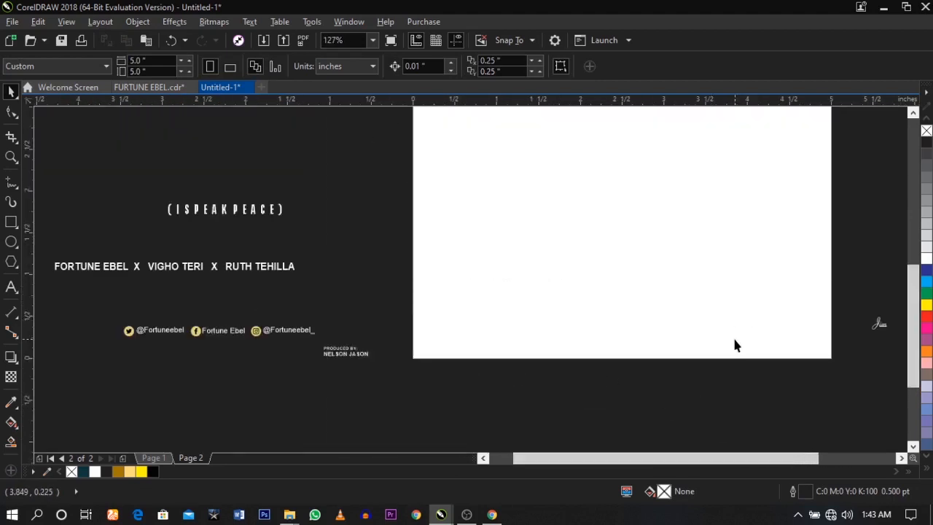
# - On Page 1, place the (ISPEAKPEACE) tagline just beneath the A PRAYER title and center it horizontally
pyautogui.scroll(-1, 738, 341)
pyautogui.press('pageup')
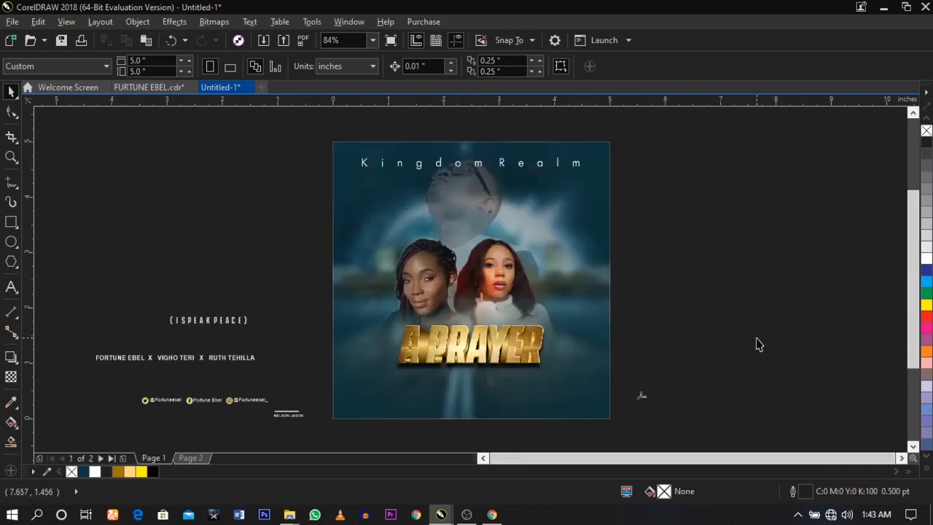
pyautogui.press('F2')
pyautogui.moveTo(110, 291); pyautogui.dragTo(677, 410)
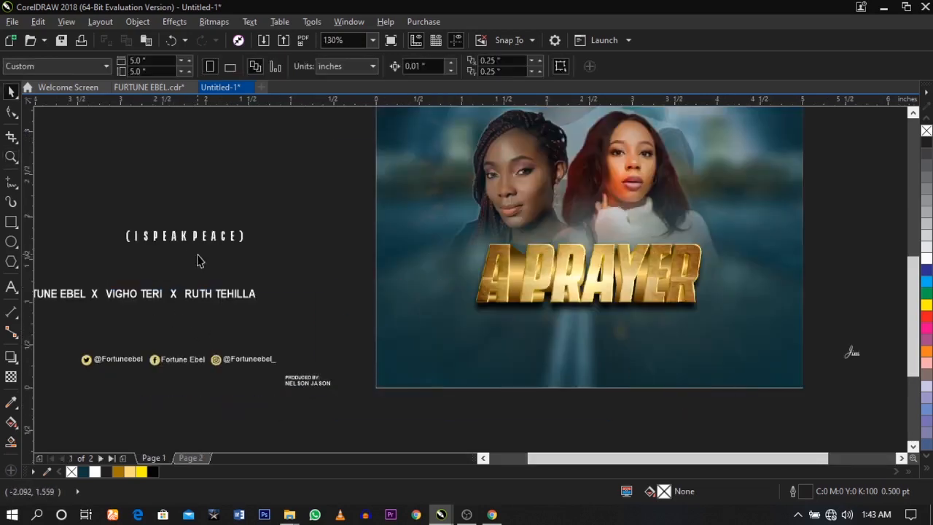
pyautogui.click(214, 246)
pyautogui.click(245, 249)
pyautogui.click(248, 246)
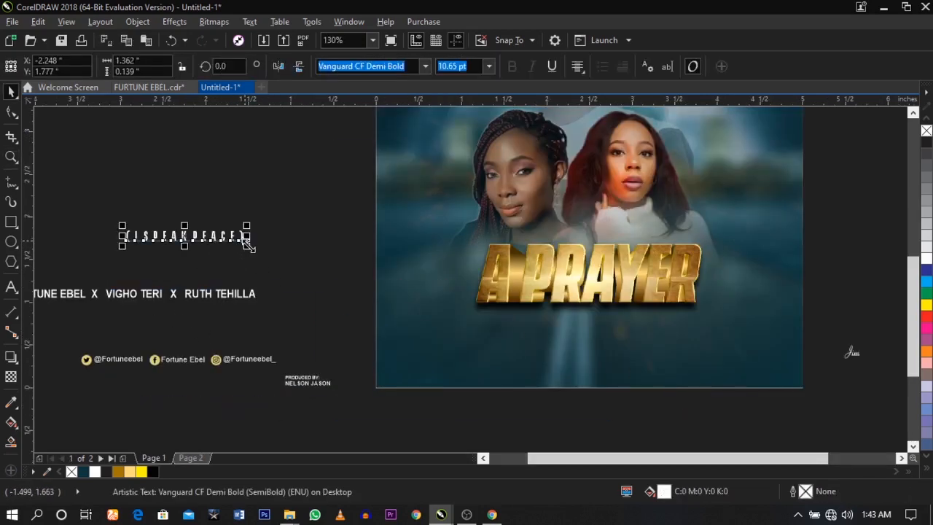
pyautogui.click(267, 262)
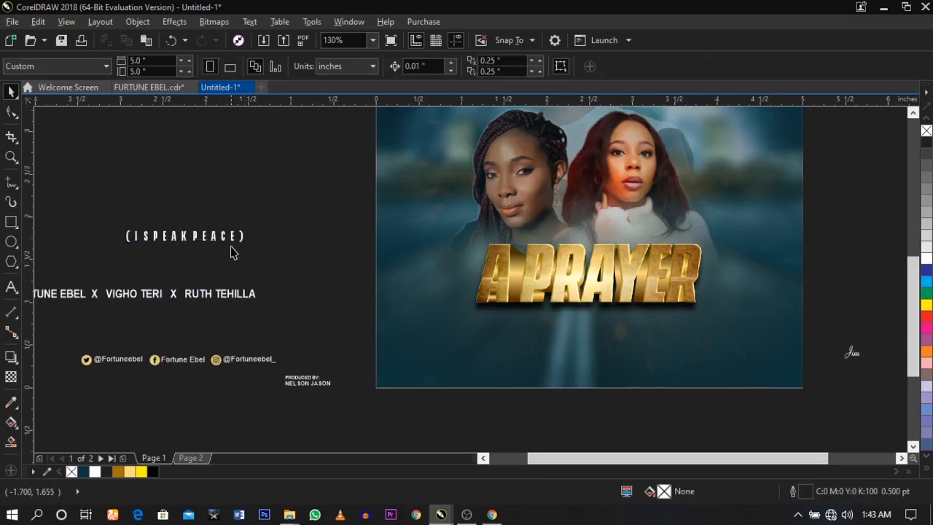
pyautogui.moveTo(224, 246); pyautogui.dragTo(622, 327)
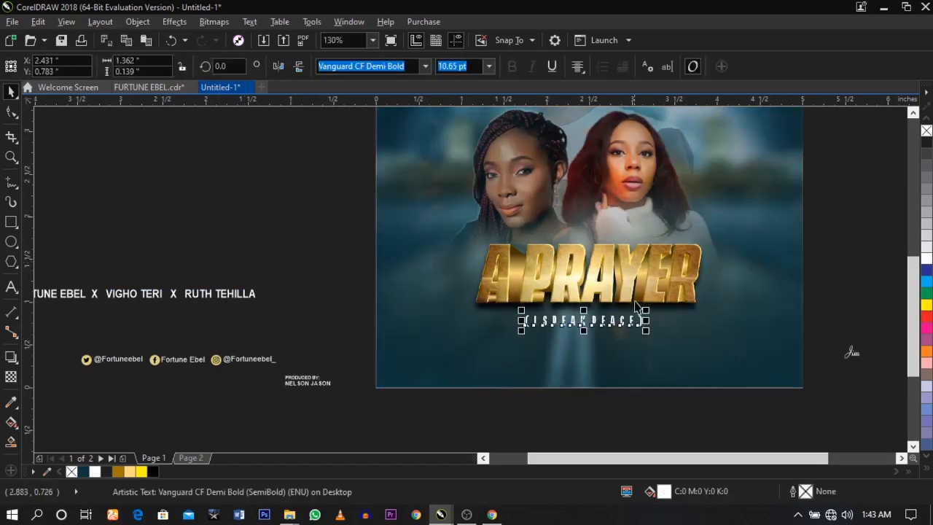
pyautogui.press('c')
# - Open the poster's PowerClip contents and scale the portrait images down to about 5.301 by 6.023 in, shifting them slightly up
pyautogui.moveTo(855, 205); pyautogui.dragTo(396, 370)
pyautogui.press('Delete')
pyautogui.scroll(-3, 460, 278)
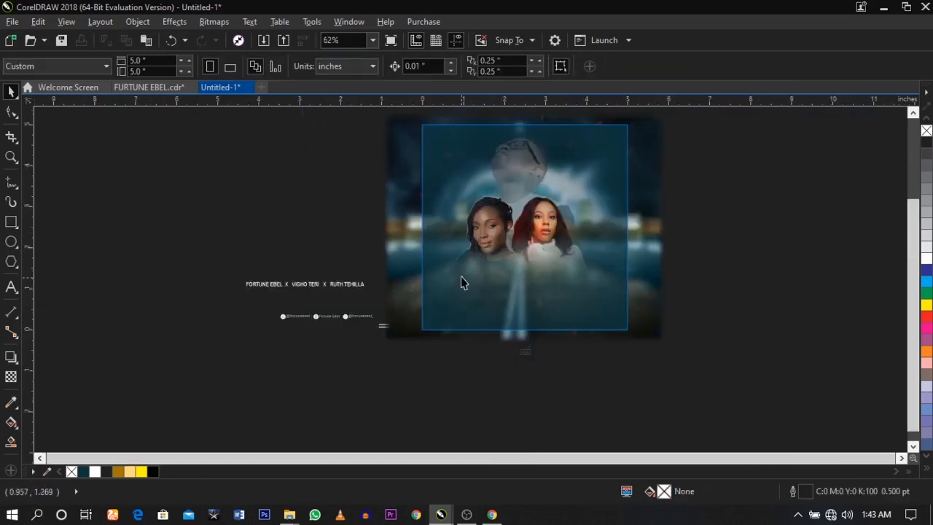
pyautogui.click(523, 193)
pyautogui.click(692, 137)
pyautogui.click(566, 359)
pyautogui.moveTo(795, 166); pyautogui.dragTo(406, 331)
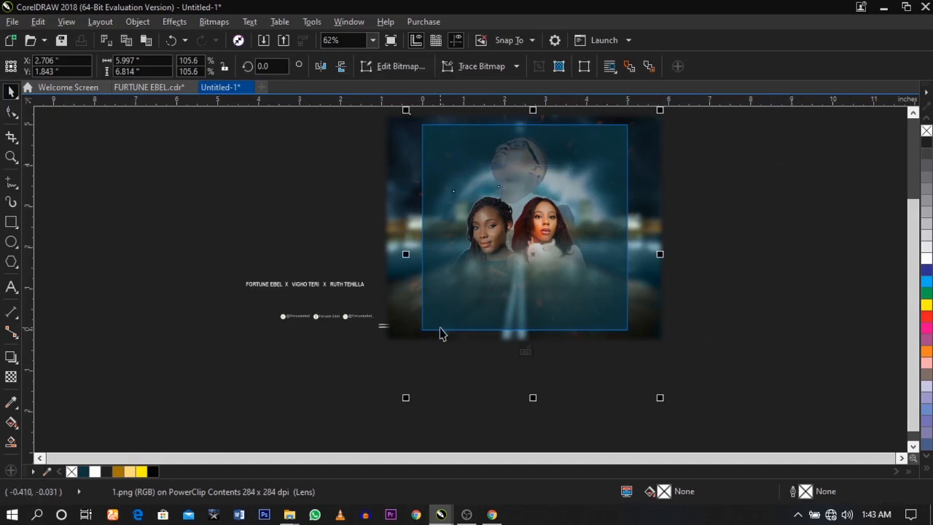
pyautogui.moveTo(534, 254); pyautogui.dragTo(549, 258)
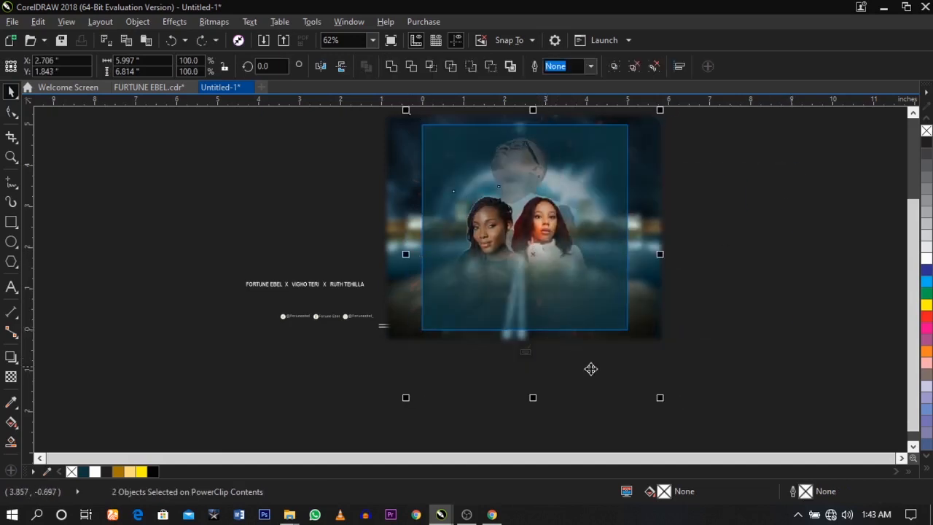
pyautogui.moveTo(659, 396); pyautogui.dragTo(642, 394)
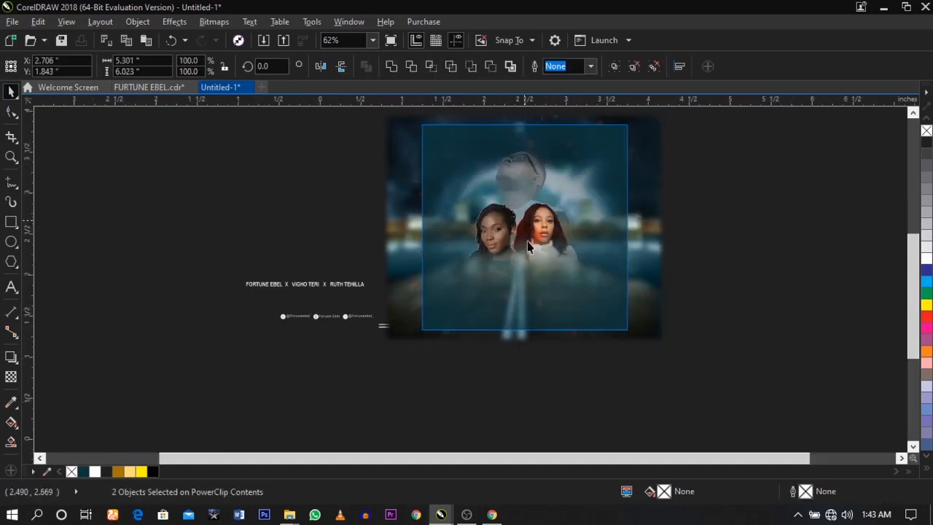
pyautogui.scroll(2, 543, 284)
pyautogui.moveTo(543, 280); pyautogui.dragTo(542, 273)
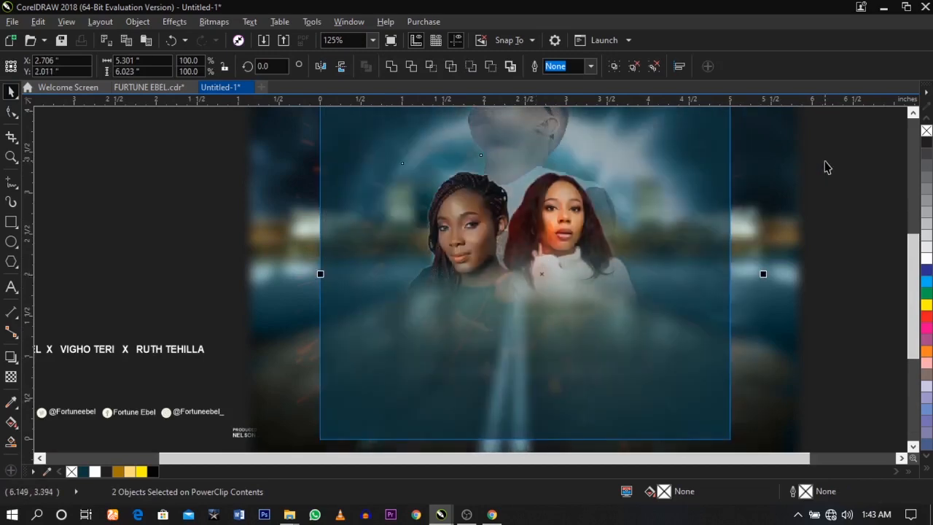
# - Enlarge the grouped pair of women's portraits to about 3.438 by 3.465 in, reposition them, and finish editing the PowerClip
pyautogui.moveTo(858, 143); pyautogui.dragTo(234, 442)
pyautogui.moveTo(520, 276); pyautogui.dragTo(522, 269)
pyautogui.moveTo(659, 396); pyautogui.dragTo(675, 413)
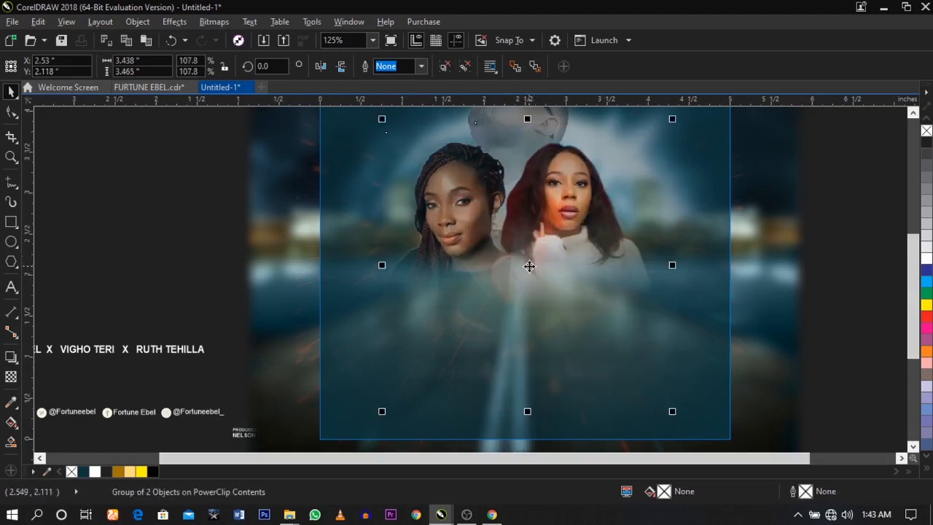
pyautogui.moveTo(529, 266); pyautogui.dragTo(529, 275)
pyautogui.click(810, 245)
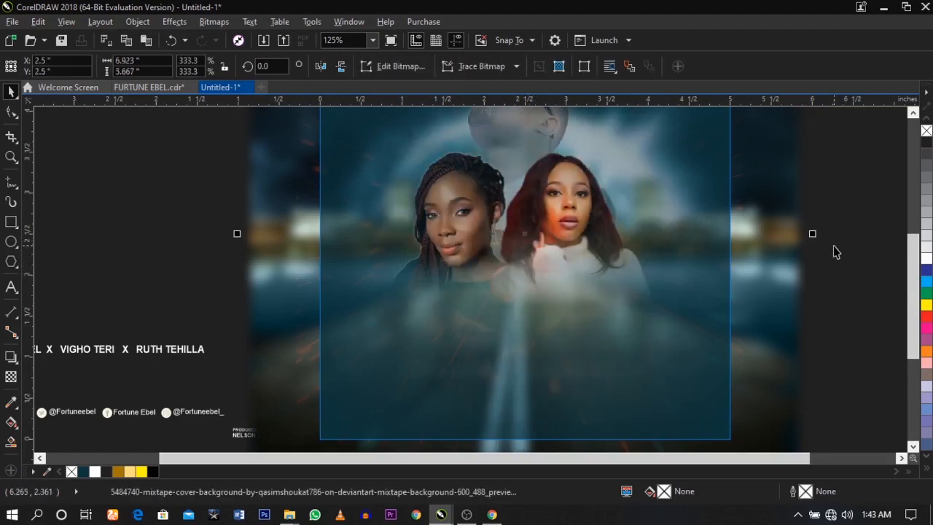
pyautogui.click(835, 252)
# - Move the A PRAYER title and its (ISPEAKPEACE) tagline together up over the lower edge of the portraits
pyautogui.moveTo(820, 257); pyautogui.dragTo(425, 410)
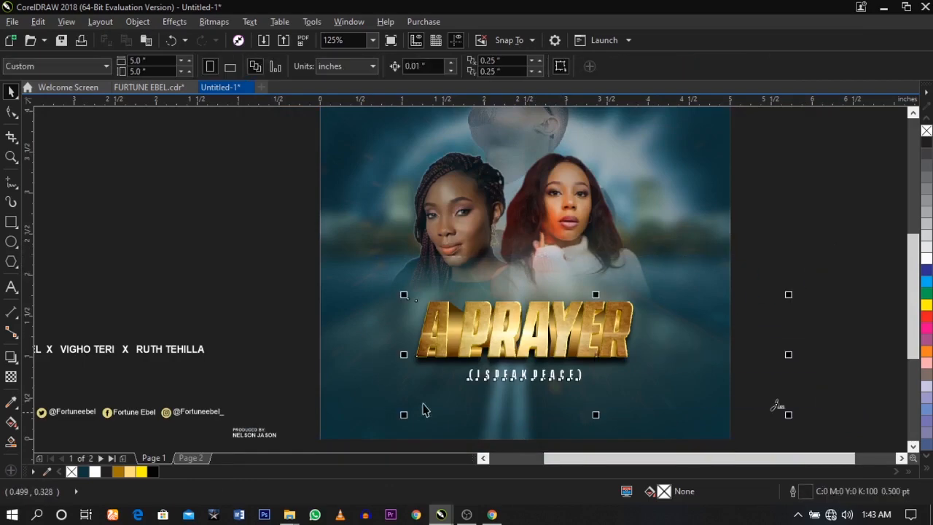
pyautogui.moveTo(564, 346); pyautogui.dragTo(565, 313)
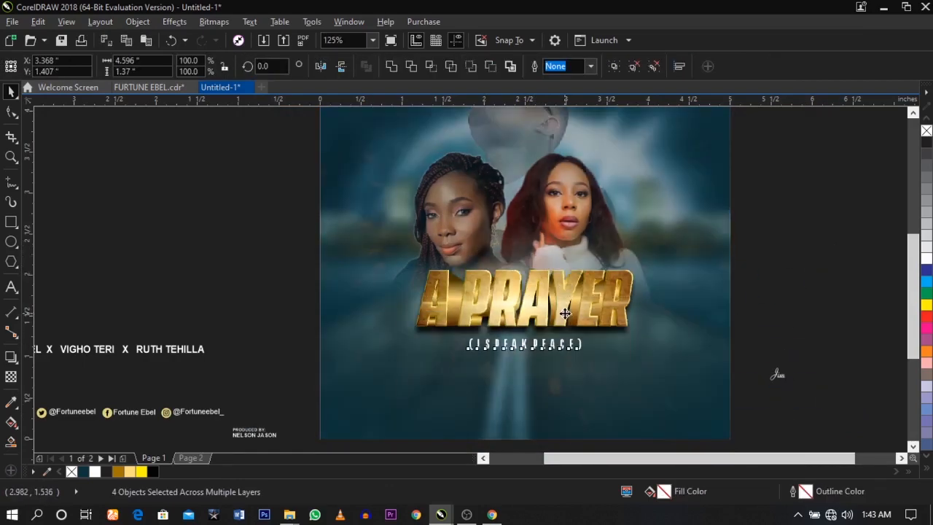
pyautogui.click(565, 313)
pyautogui.click(849, 267)
# - Move the artist names line onto the poster and center it horizontally beneath the (ISPEAKPEACE) tagline
pyautogui.scroll(-1, 511, 301)
pyautogui.press('z')
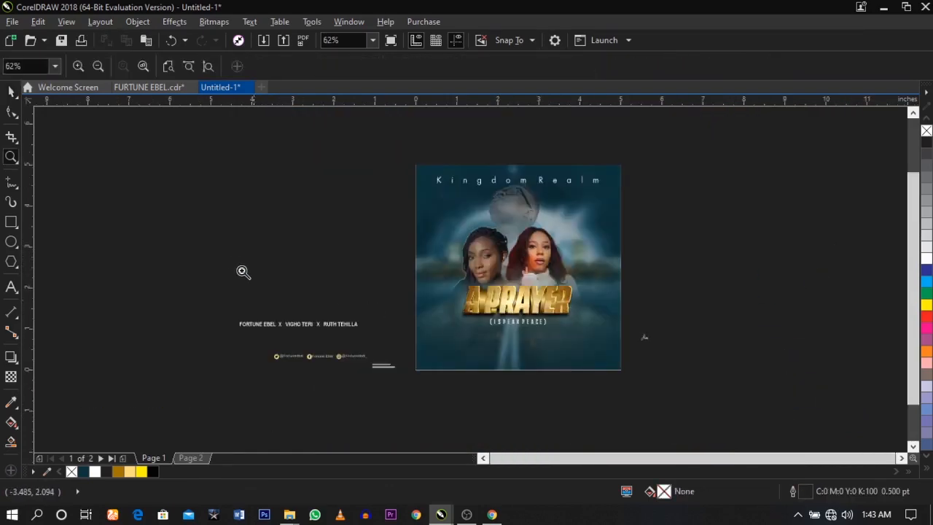
pyautogui.moveTo(234, 263); pyautogui.dragTo(720, 377)
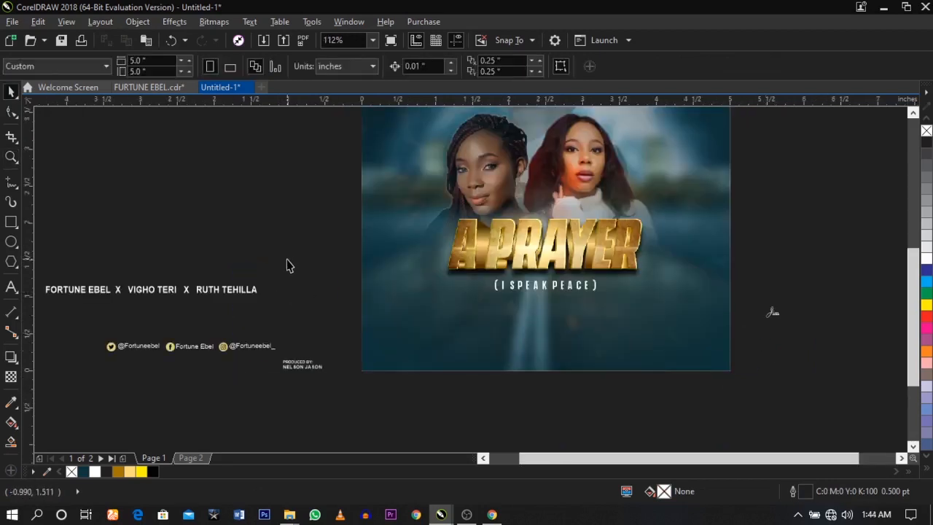
pyautogui.moveTo(240, 295); pyautogui.dragTo(635, 306)
pyautogui.scroll(2, 638, 313)
pyautogui.keyDown('shift'); pyautogui.click(635, 360); pyautogui.keyUp('shift')
pyautogui.click(880, 372)
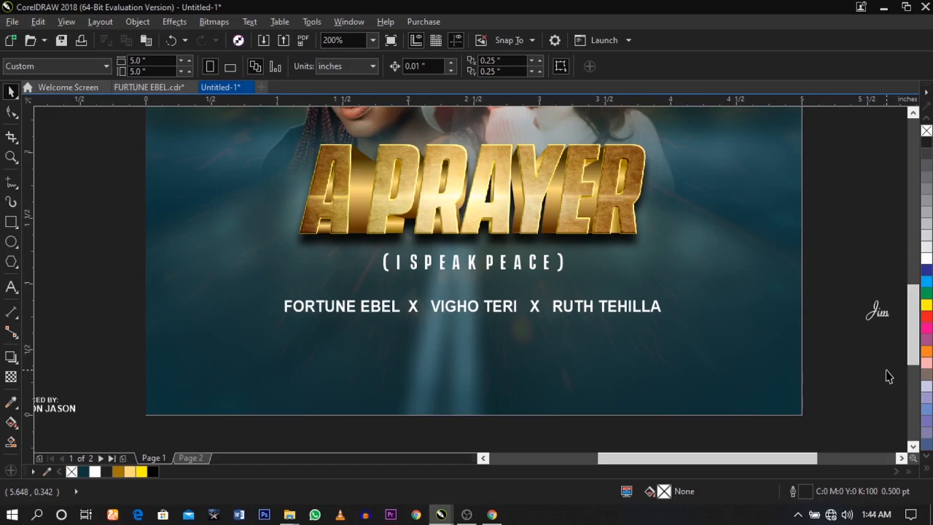
# - Draw a white-outlined rectangle of about 3.036 by 0.203 in around the artist names and center it on them
pyautogui.click(10, 222)
pyautogui.moveTo(270, 294); pyautogui.dragTo(671, 324)
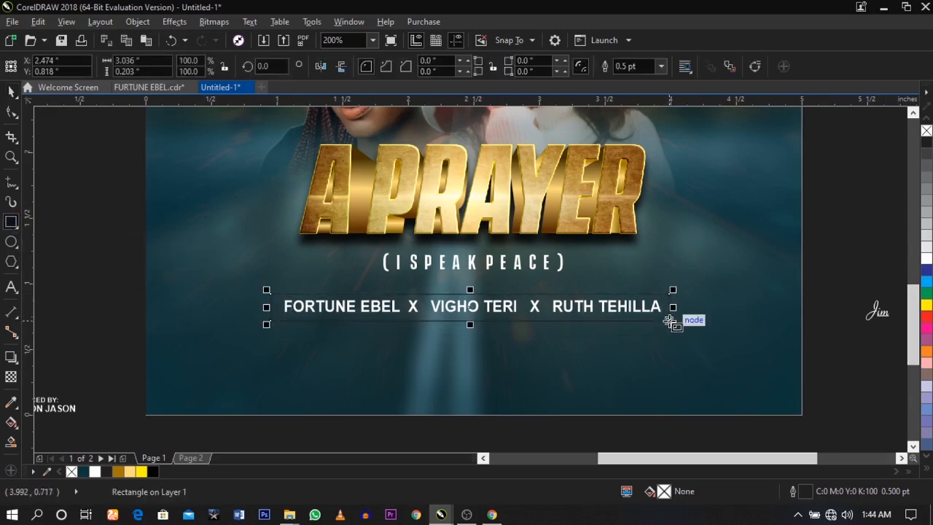
pyautogui.rightClick(922, 260)
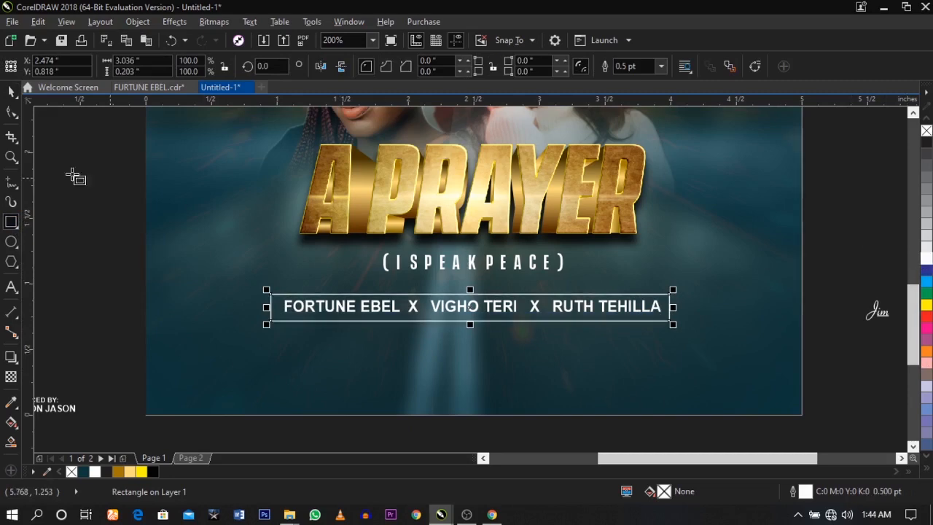
pyautogui.click(11, 91)
pyautogui.moveTo(123, 275); pyautogui.dragTo(700, 387)
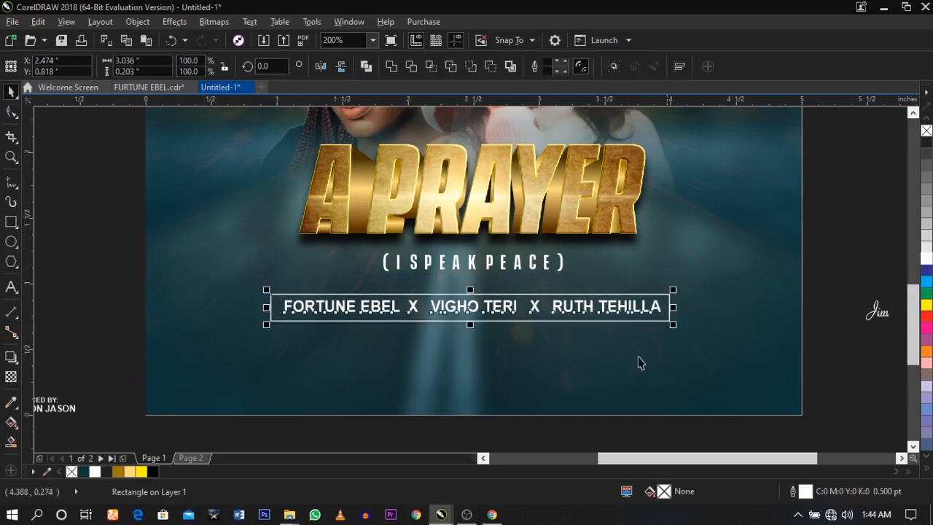
pyautogui.click(806, 360)
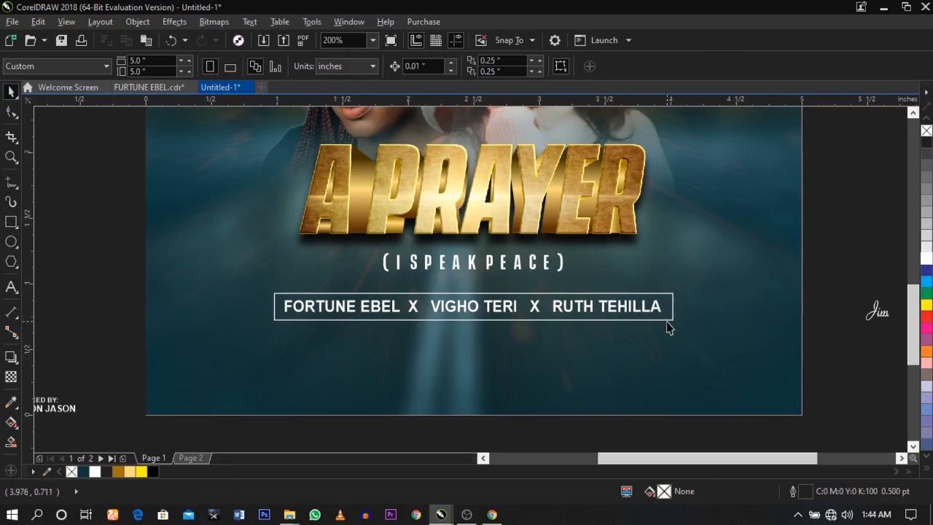
# - Set the outline width of the rectangle around the artist names to 1.0 pt
pyautogui.click(666, 322)
pyautogui.click(666, 320)
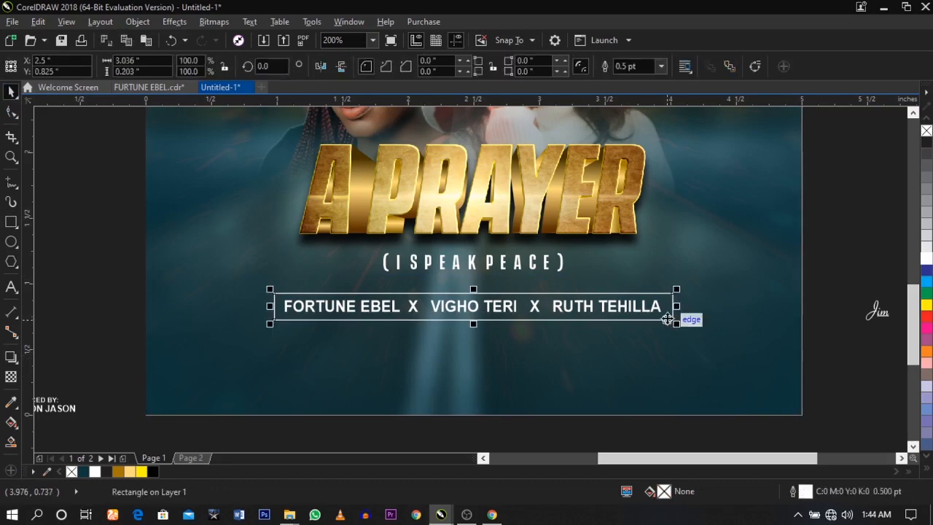
pyautogui.click(660, 66)
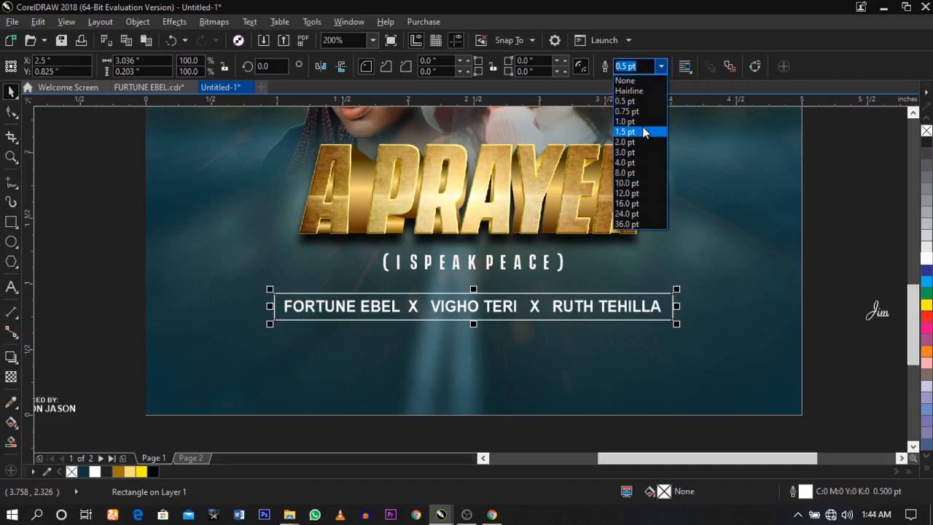
pyautogui.click(646, 124)
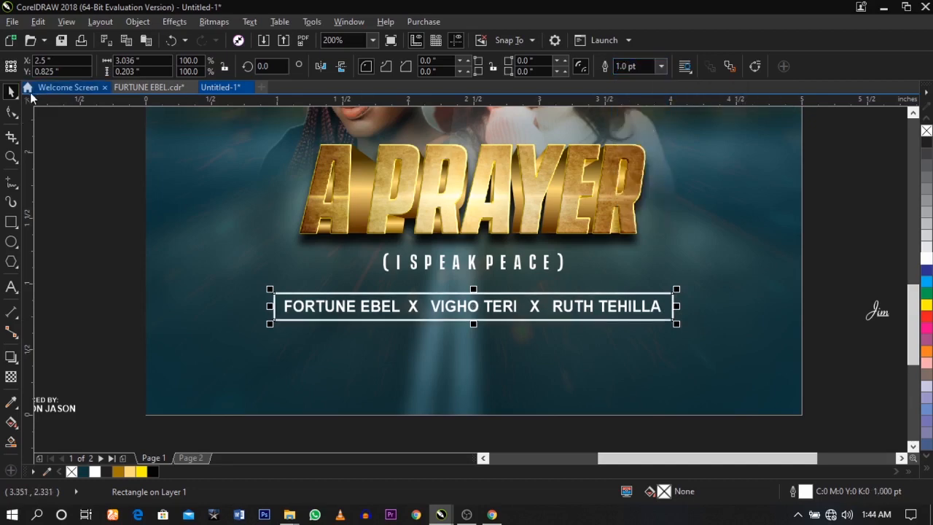
# - Round all corners of the artist names' rectangle to a 0.102 in radius, forming a pill-shaped frame
pyautogui.click(16, 113)
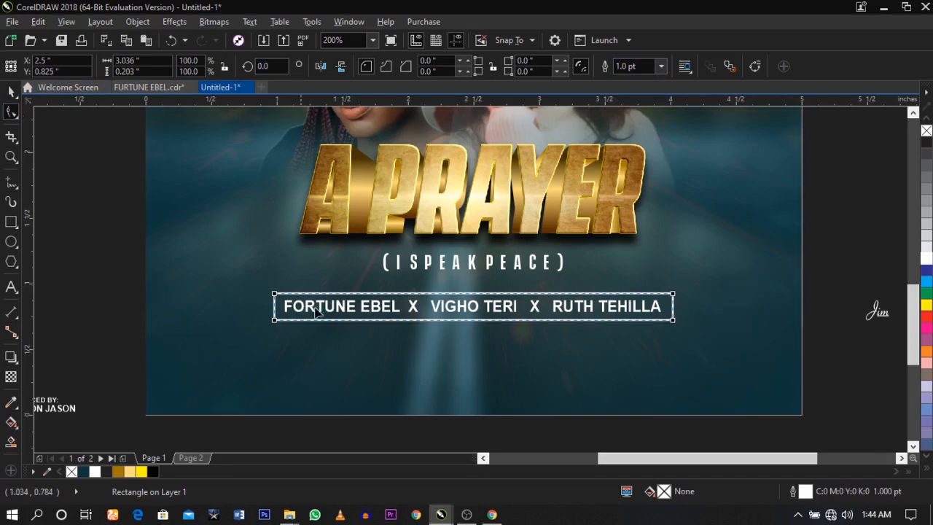
pyautogui.scroll(3, 338, 311)
pyautogui.scroll(-3, 292, 276)
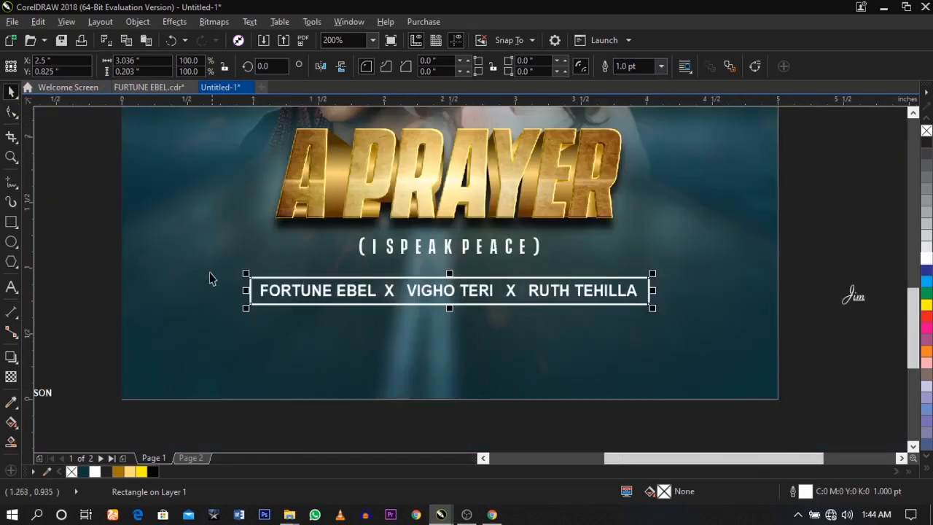
pyautogui.press('z')
pyautogui.moveTo(175, 255); pyautogui.dragTo(697, 332)
pyautogui.press('space')
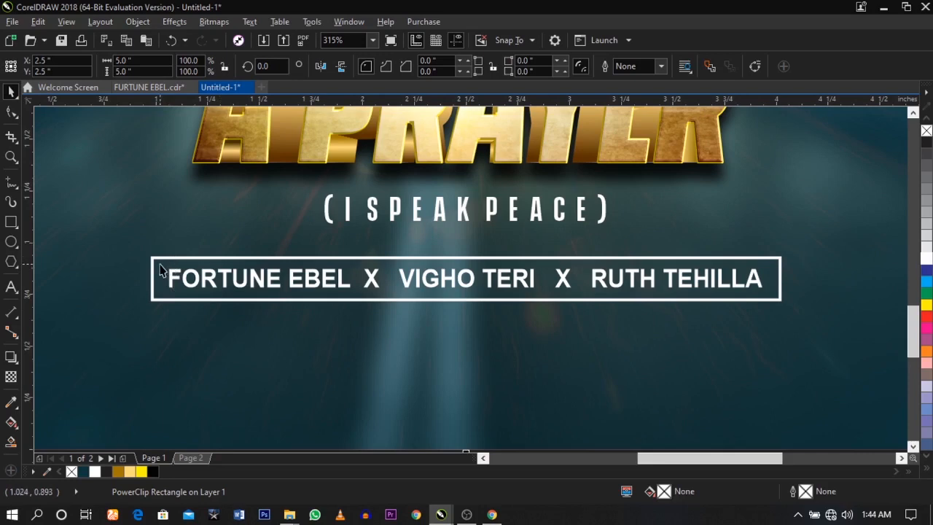
pyautogui.click(162, 271)
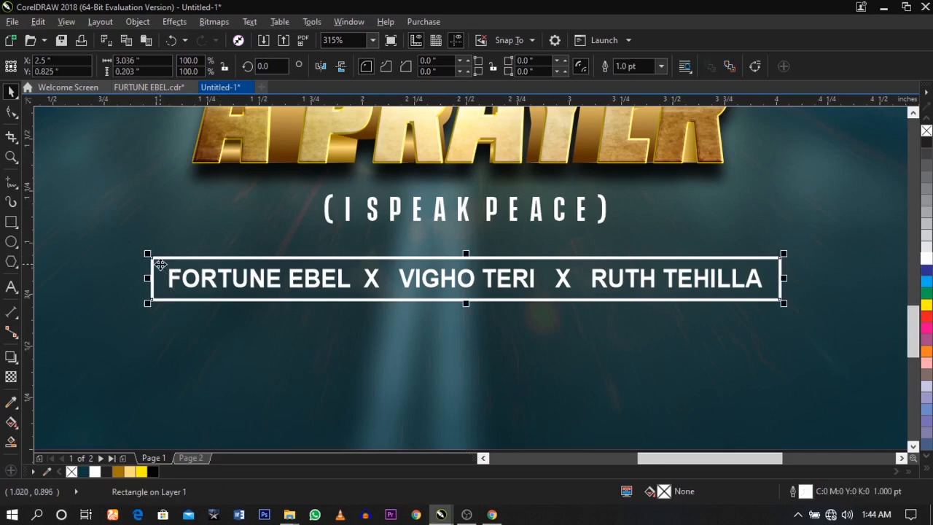
pyautogui.click(11, 111)
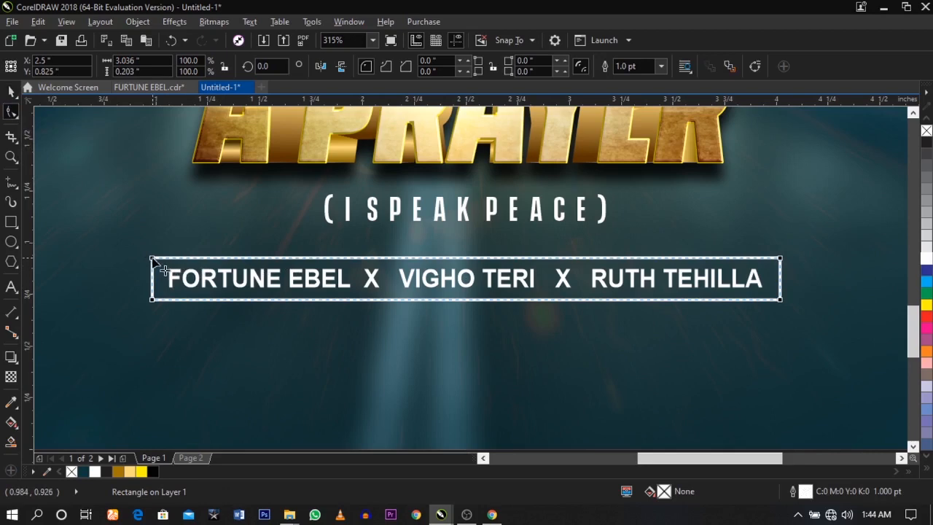
pyautogui.moveTo(152, 260); pyautogui.dragTo(200, 261)
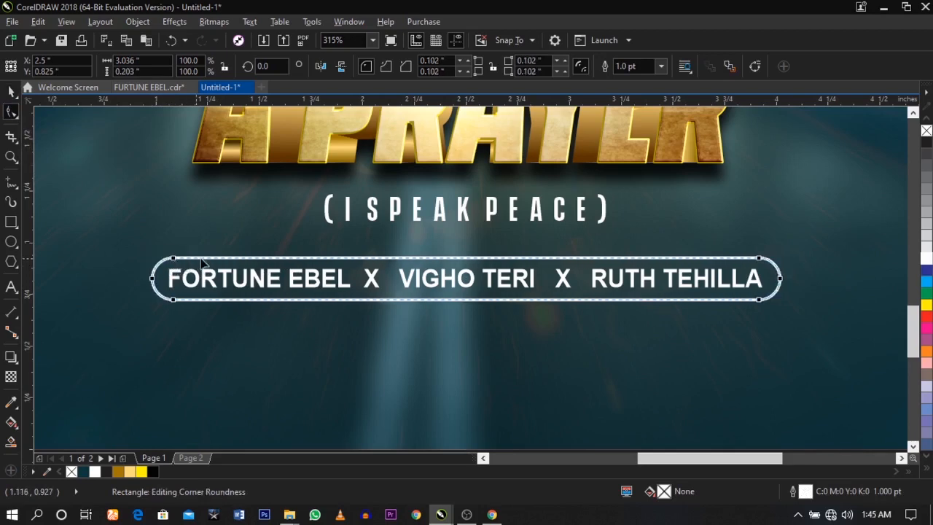
pyautogui.press('space')
pyautogui.click(850, 307)
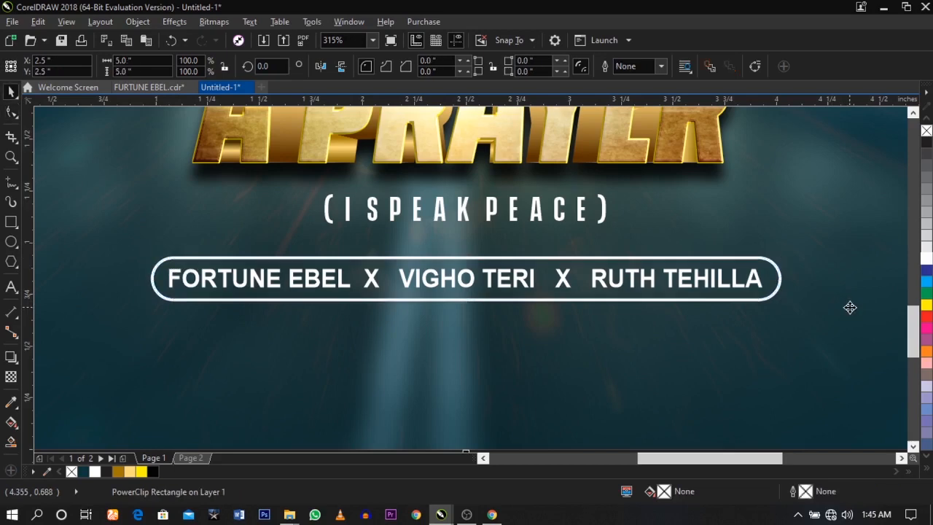
# - Enlarge the pill-shaped frame around the artist names to about 3.168 by 0.212 in, keeping it centered on the text
pyautogui.click(758, 281)
pyautogui.keyDown('shift'); pyautogui.click(776, 282); pyautogui.keyUp('shift')
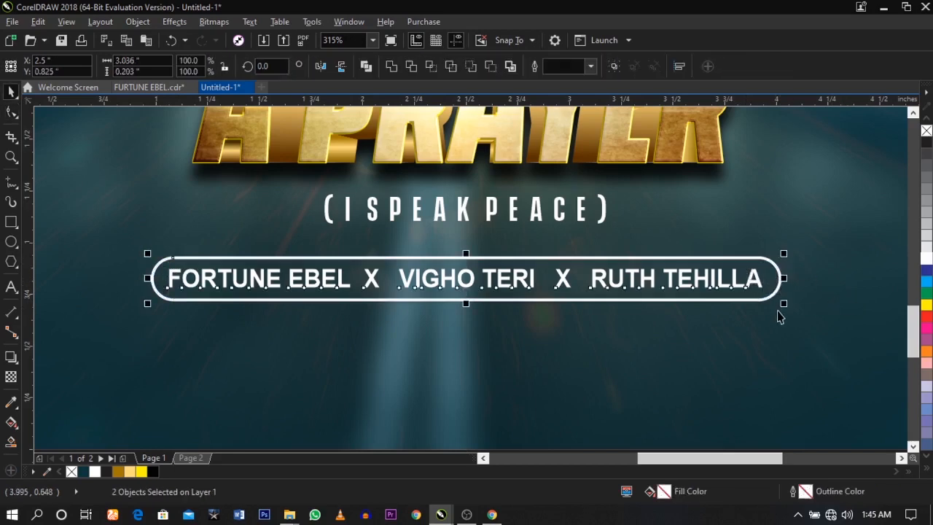
pyautogui.moveTo(781, 306); pyautogui.dragTo(289, 197)
pyautogui.scroll(-4, 794, 299)
pyautogui.click(789, 311)
# - Select the three social media handles with their icons beneath the poster and group them
pyautogui.press('F2')
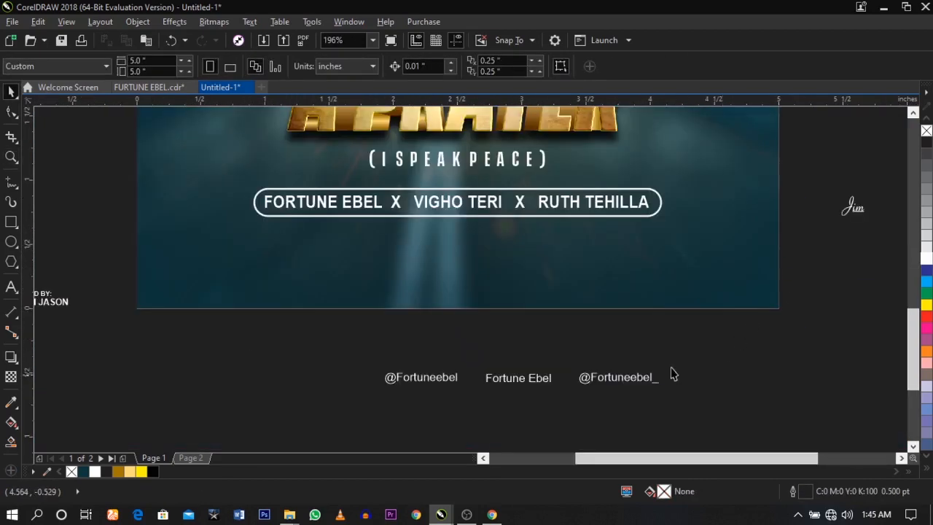
pyautogui.scroll(-3, 561, 394)
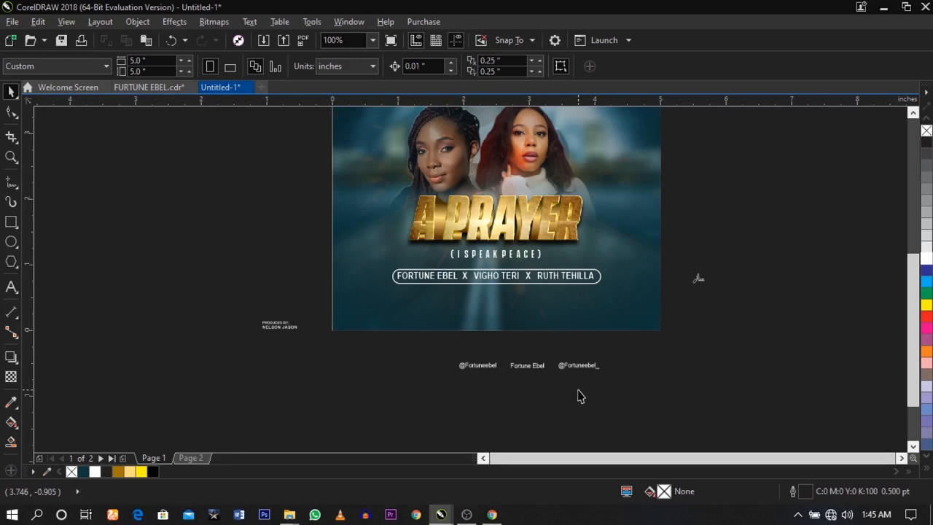
pyautogui.press('F2')
pyautogui.moveTo(282, 238); pyautogui.dragTo(699, 379)
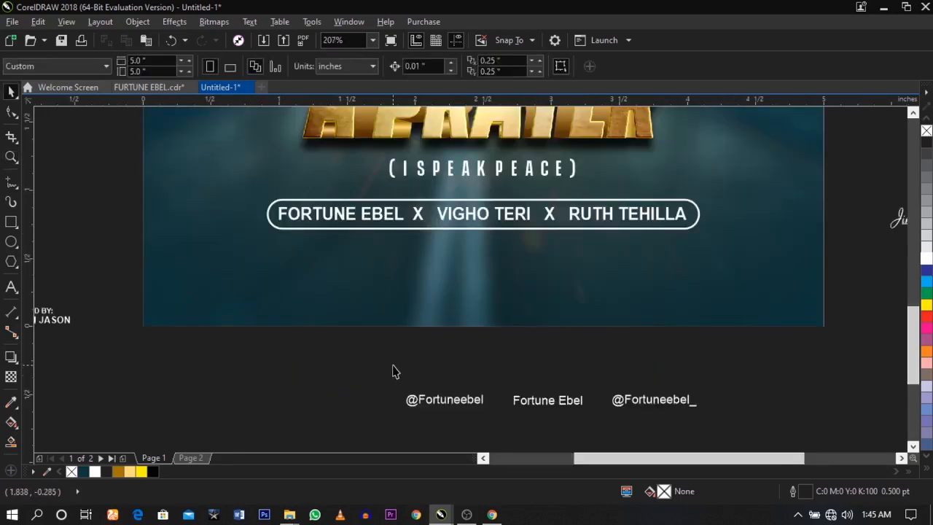
pyautogui.scroll(-2, 428, 364)
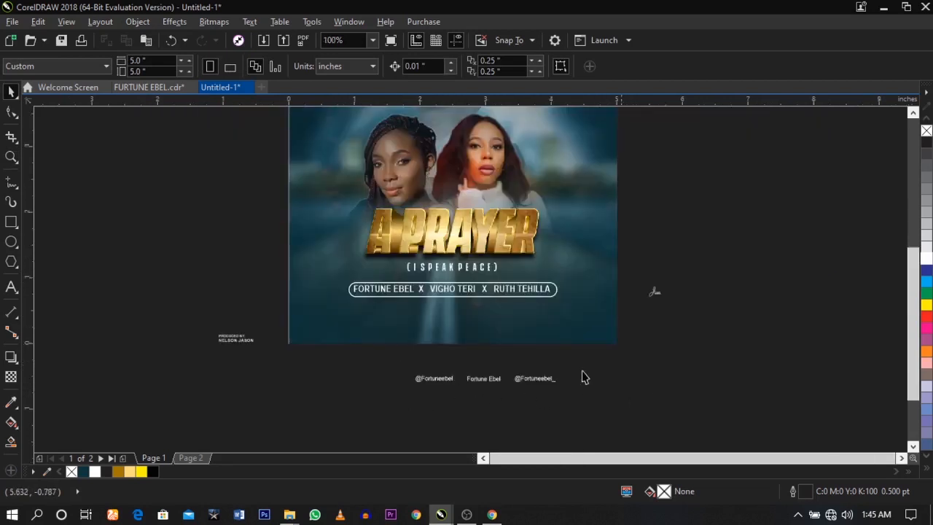
pyautogui.press('F2')
pyautogui.moveTo(250, 182); pyautogui.dragTo(281, 429)
pyautogui.hotkey('ctrl', 'g')
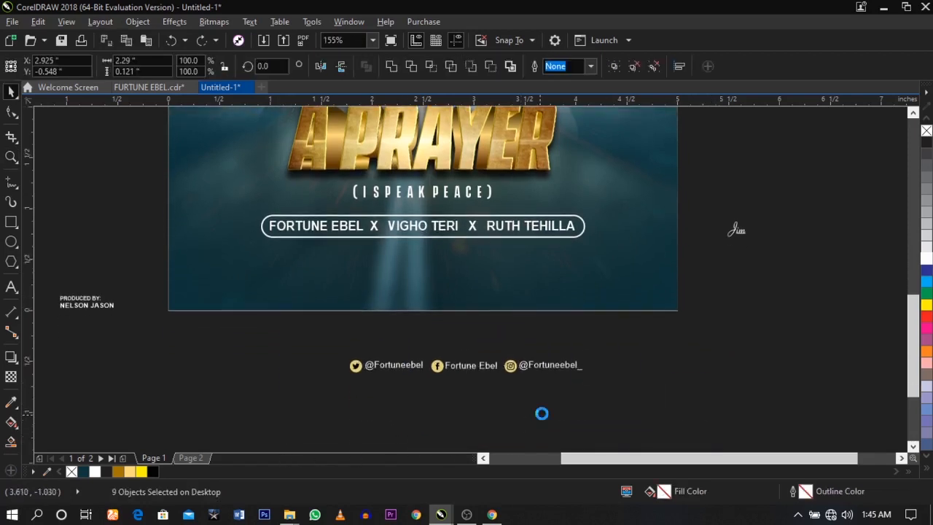
# - Place the grouped social handles near the poster's bottom edge, centered horizontally below the artist names frame
pyautogui.moveTo(530, 367); pyautogui.dragTo(494, 269)
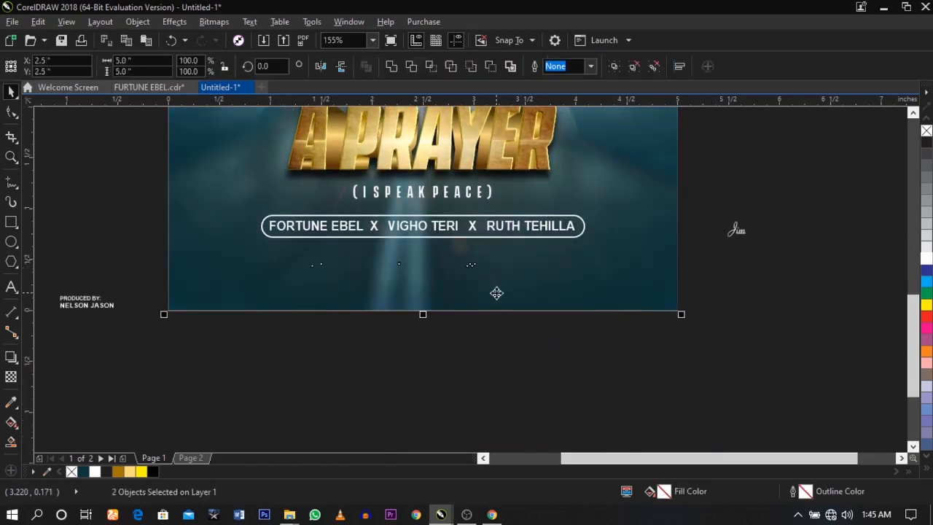
pyautogui.moveTo(645, 381); pyautogui.dragTo(271, 239)
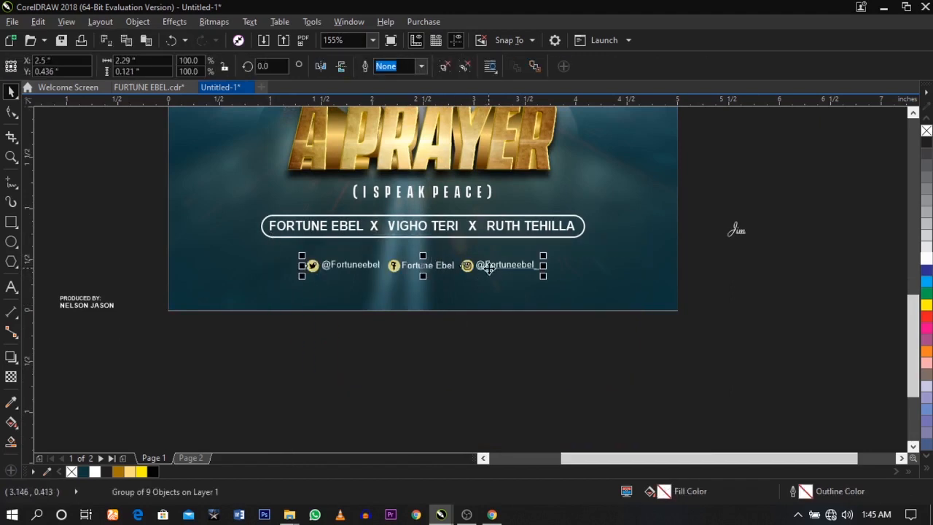
pyautogui.moveTo(490, 264); pyautogui.dragTo(492, 278)
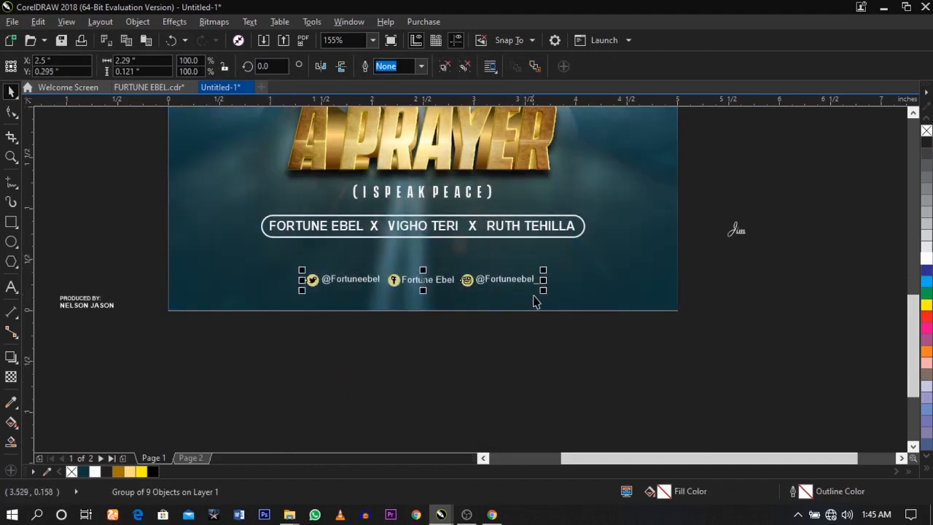
pyautogui.click(535, 237)
# - Move the artist names and their pill-shaped frame slightly down, to a vertical position of about 0.777 in
pyautogui.moveTo(692, 208); pyautogui.dragTo(222, 258)
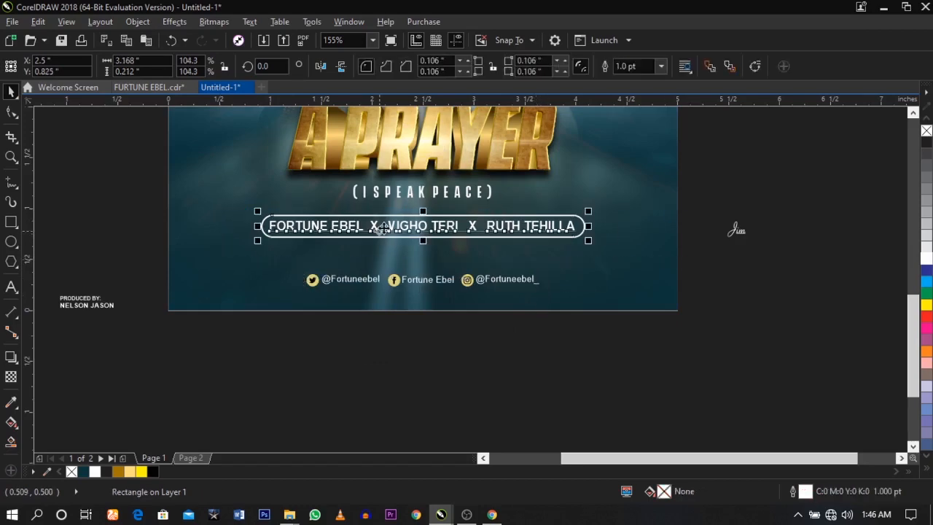
pyautogui.scroll(2, 408, 215)
pyautogui.moveTo(435, 235); pyautogui.dragTo(437, 246)
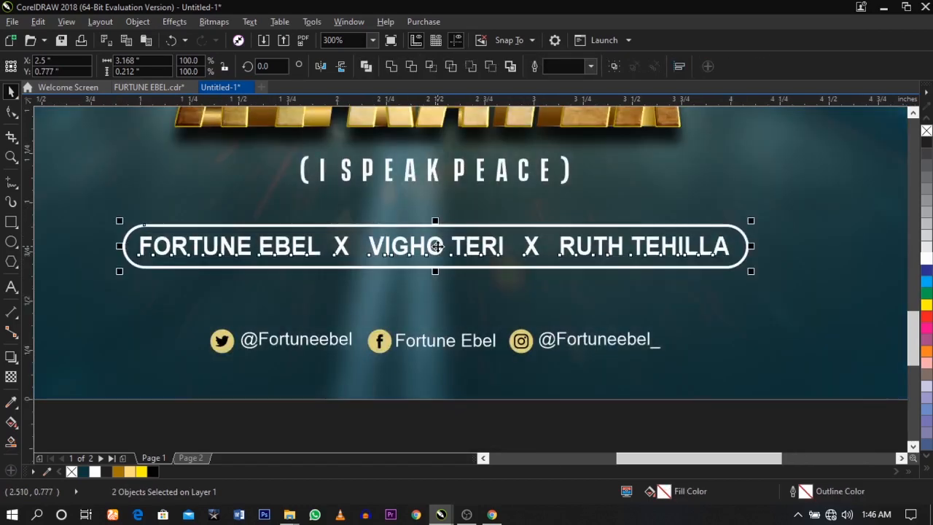
# - Place the producer credit in the poster's lower-left corner and the signature logo in the lower-right, aligned in a row with the social handles
pyautogui.scroll(-2, 464, 352)
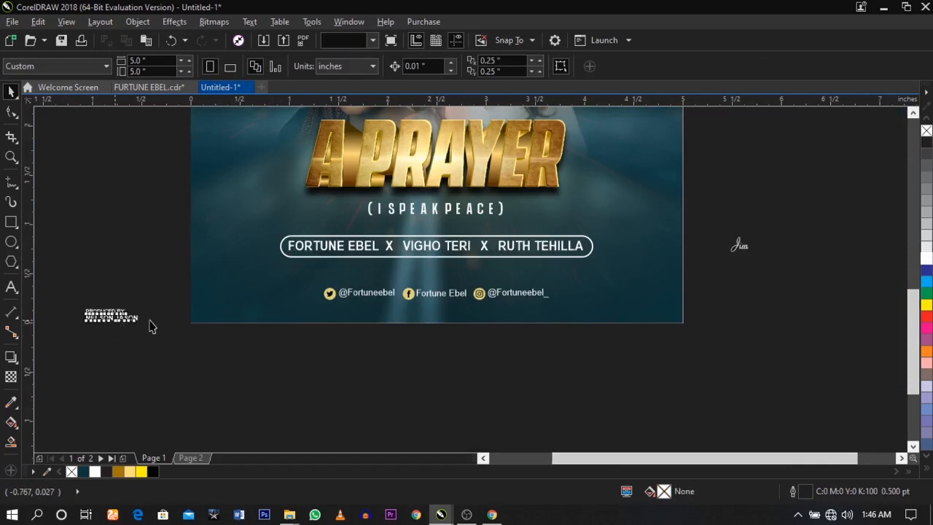
pyautogui.moveTo(116, 321)
pyautogui.mouseDown()
pyautogui.moveTo(258, 290)
pyautogui.moveTo(244, 299)
pyautogui.mouseUp()
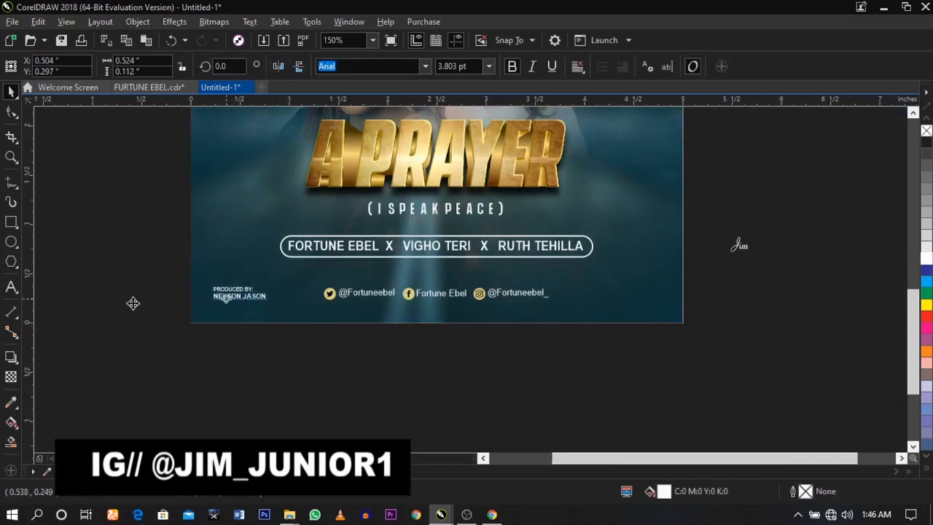
pyautogui.click(742, 246)
pyautogui.moveTo(741, 247); pyautogui.dragTo(654, 294)
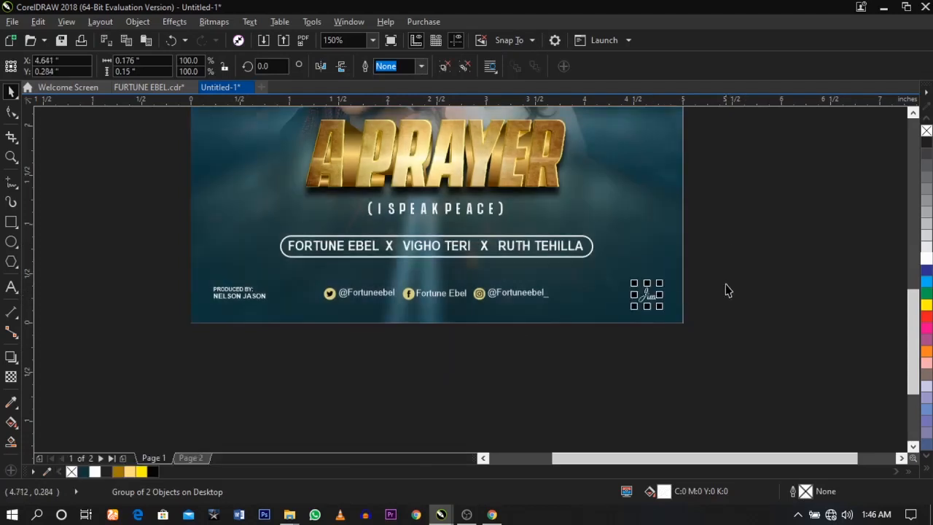
pyautogui.moveTo(769, 266); pyautogui.dragTo(171, 373)
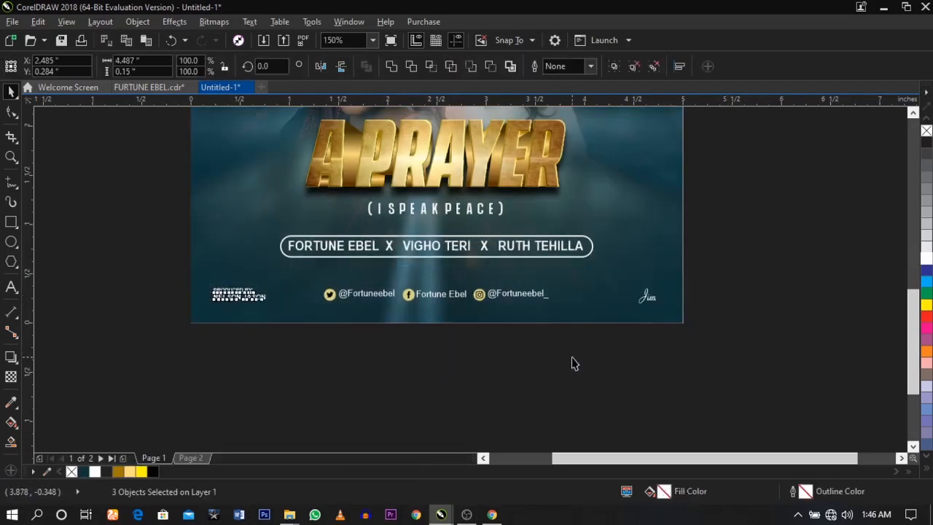
# - Fit the whole page in view and preview the poster in full screen
pyautogui.click(615, 374)
pyautogui.hotkey('shift', 'F4')
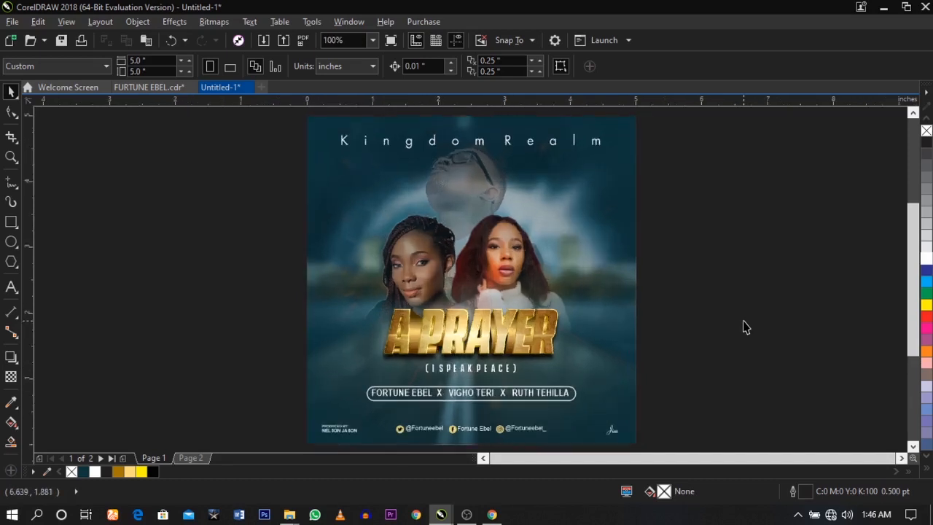
pyautogui.press('F9')
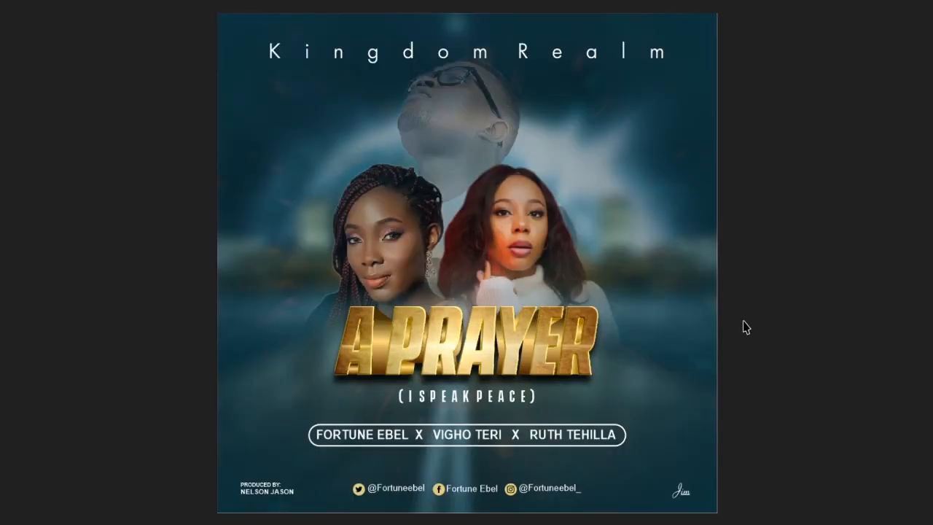